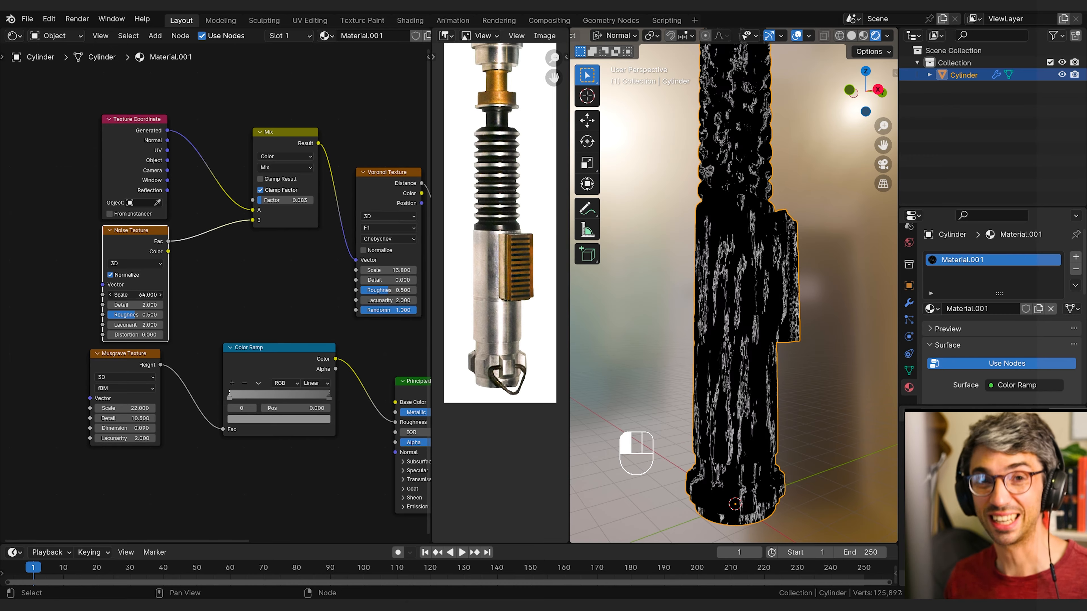
Step: Set the Noise Texture scale to 78.6 and insert a Vector-type Mapping node between the Mix and Voronoi Texture nodes
{"action": "left_click_drag", "start_coordinate": [134, 295], "coordinate": [161, 295]}
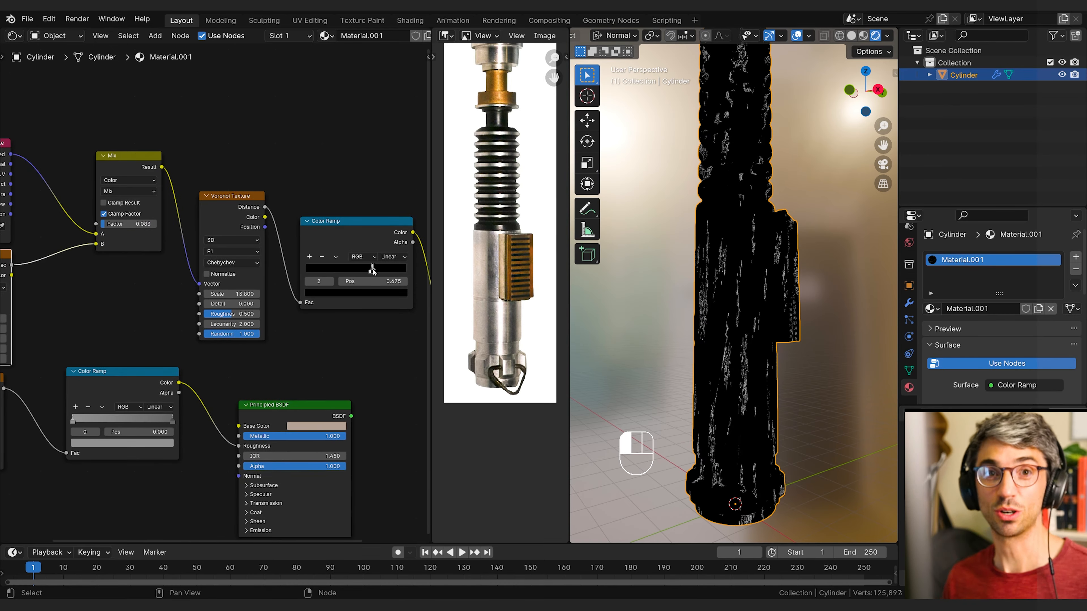
{"action": "middle_click_drag", "start_coordinate": [129, 290], "coordinate": [157, 295]}
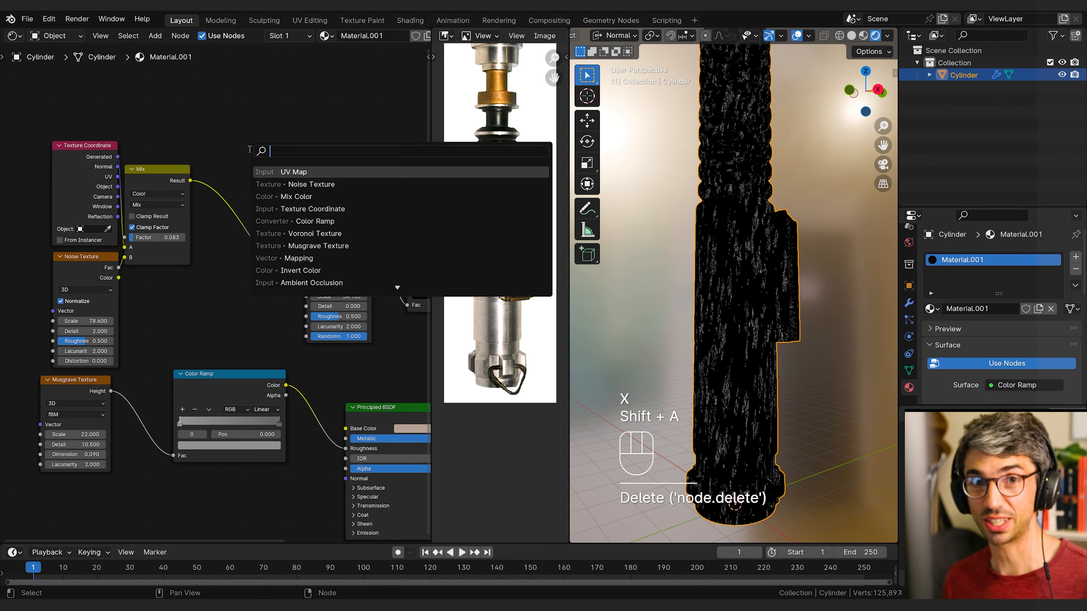
{"action": "left_click", "coordinate": [278, 182]}
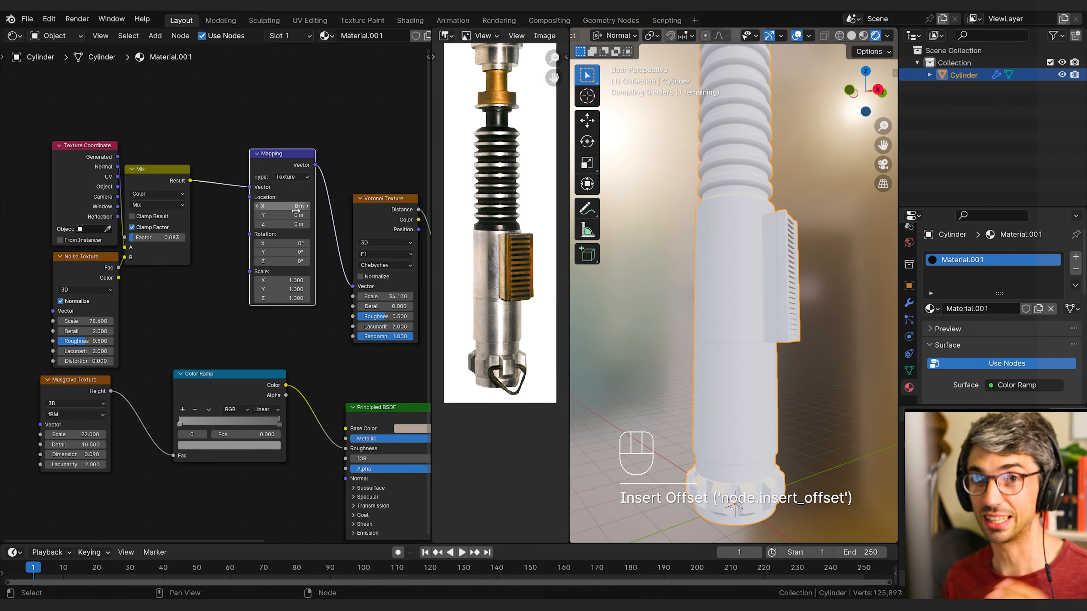
{"action": "left_click", "coordinate": [283, 180]}
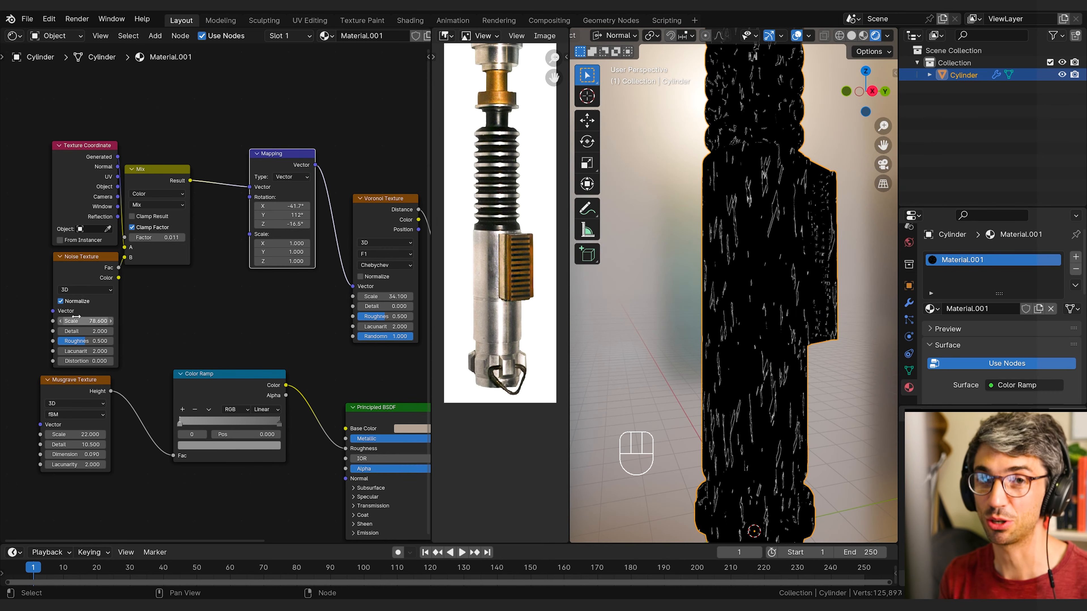
{"action": "left_click_drag", "start_coordinate": [70, 321], "coordinate": [71, 321]}
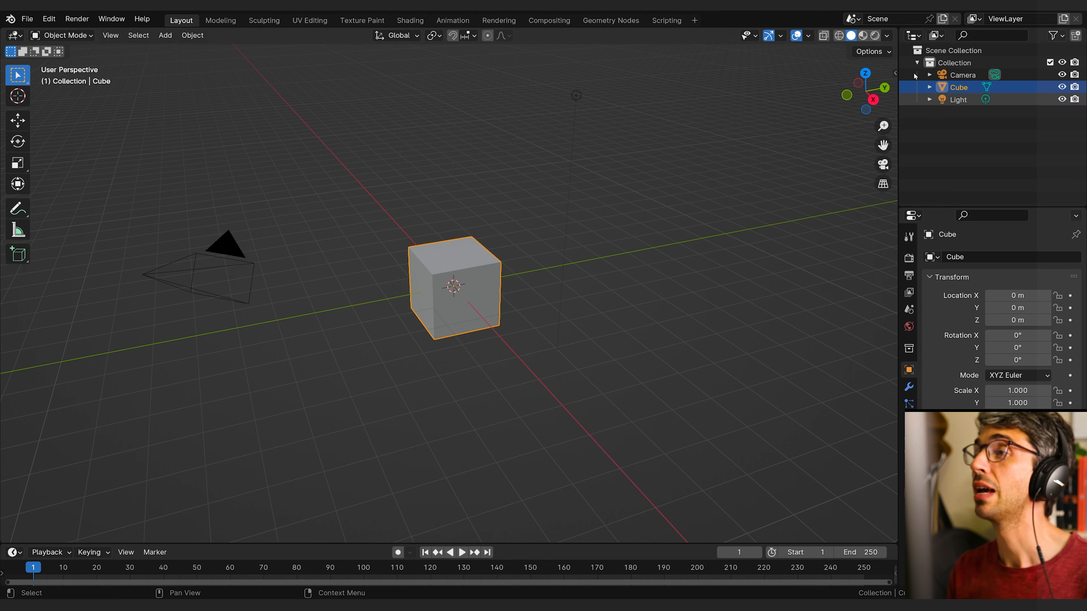
Step: Enable the Screencast Keys overlay for the 3D viewport and close its settings
{"action": "left_click", "coordinate": [894, 72]}
{"action": "left_click", "coordinate": [891, 176]}
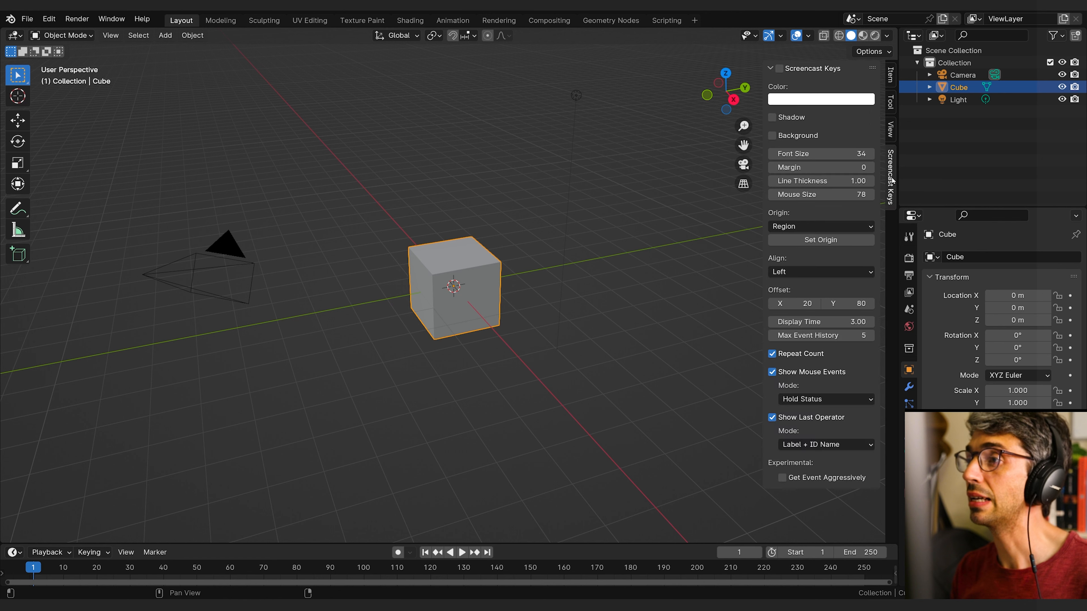
{"action": "key", "text": "n"}
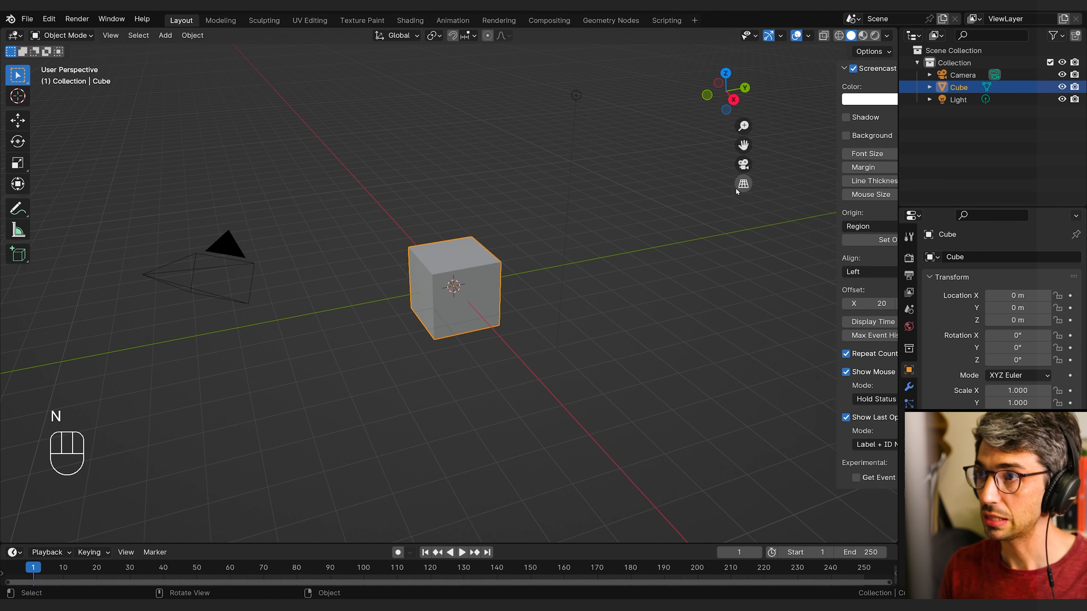
Step: Delete all the default scene objects: camera, cube and light
{"action": "middle_click_drag", "start_coordinate": [637, 215], "coordinate": [649, 242], "text": "shift"}
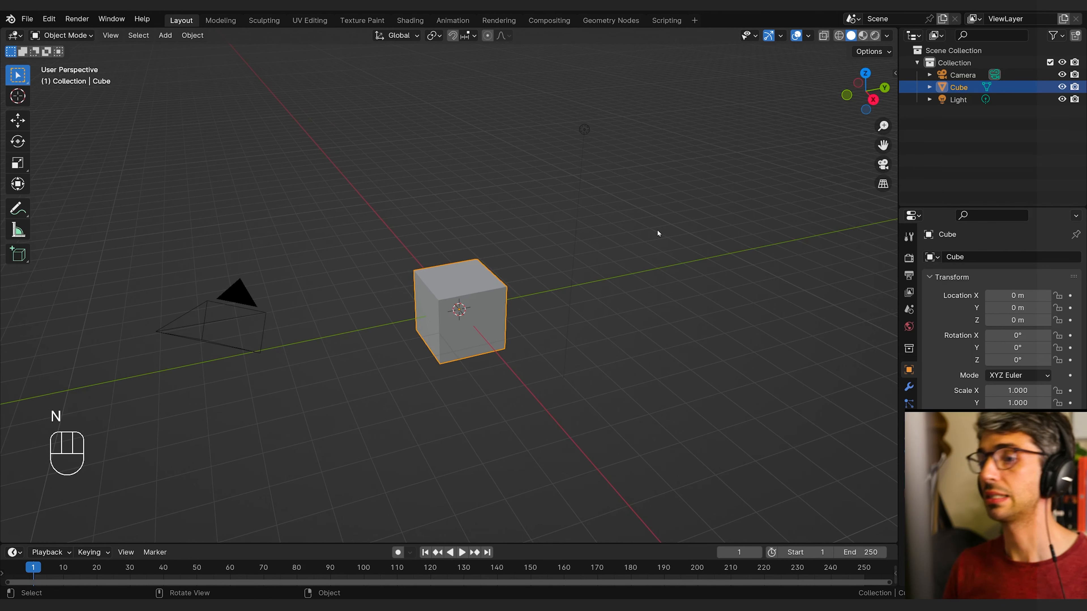
{"action": "middle_click_drag", "start_coordinate": [546, 216], "coordinate": [540, 243], "text": "shift"}
{"action": "key", "text": "a"}
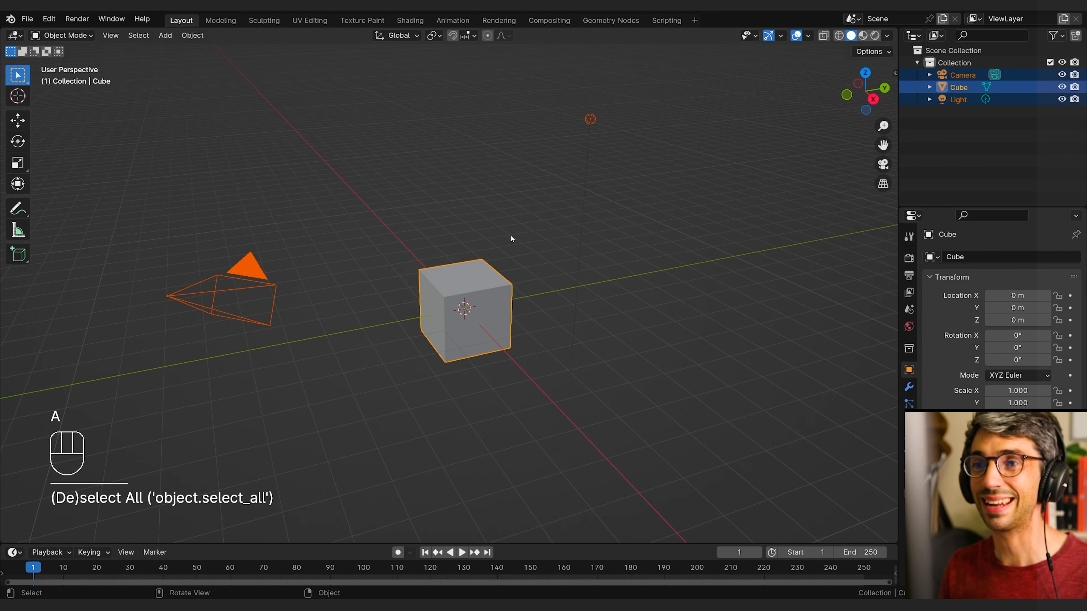
{"action": "key", "text": "x"}
{"action": "left_click", "coordinate": [497, 298]}
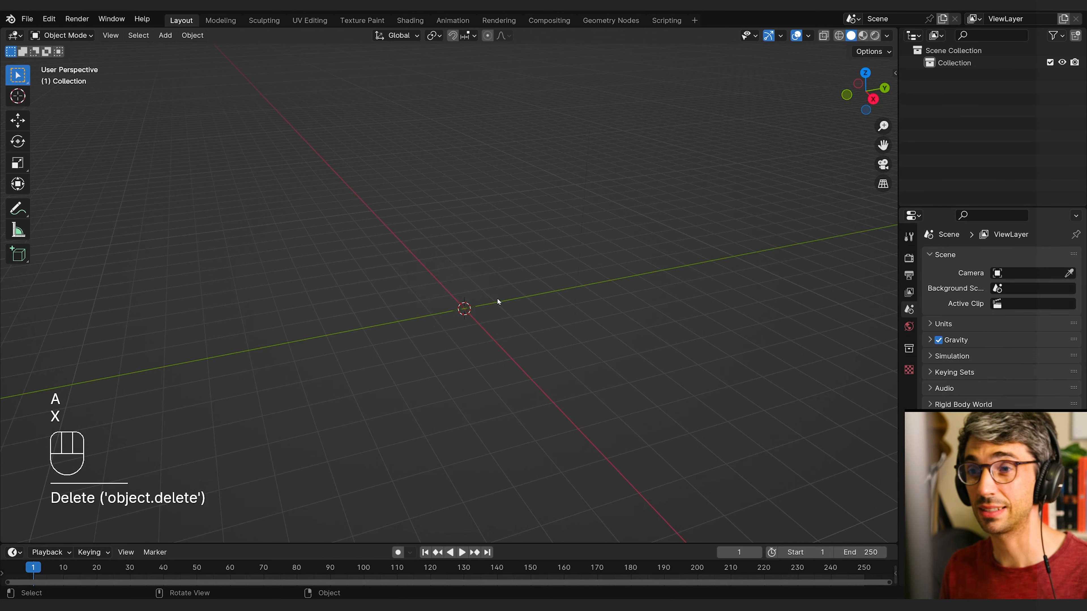
Step: Add a mesh cylinder at the world origin of the empty scene
{"action": "middle_click_drag", "start_coordinate": [596, 293], "coordinate": [516, 326]}
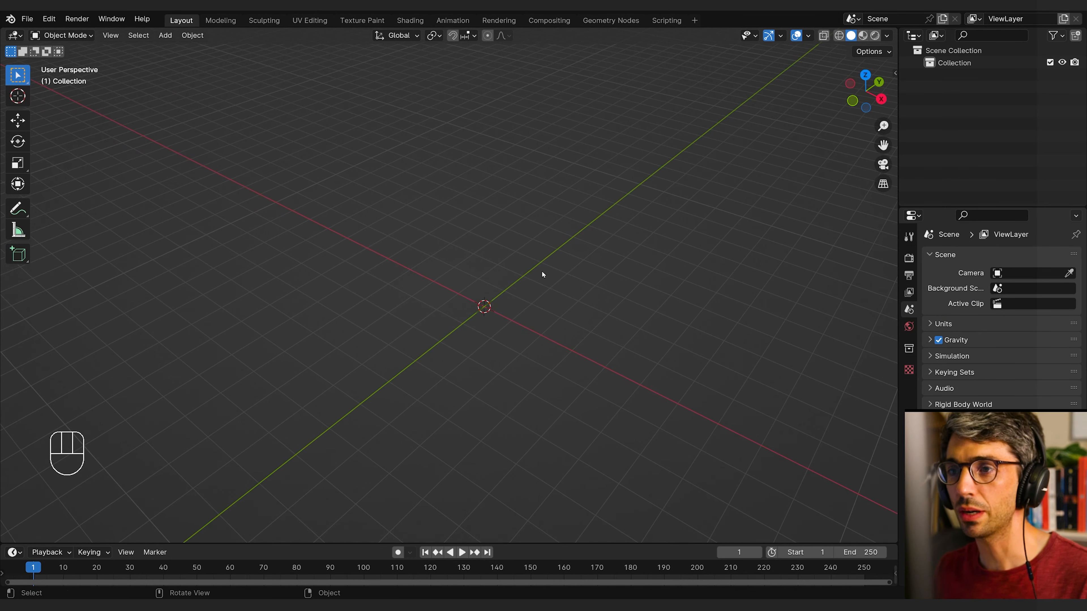
{"action": "middle_click_drag", "start_coordinate": [542, 271], "coordinate": [525, 270]}
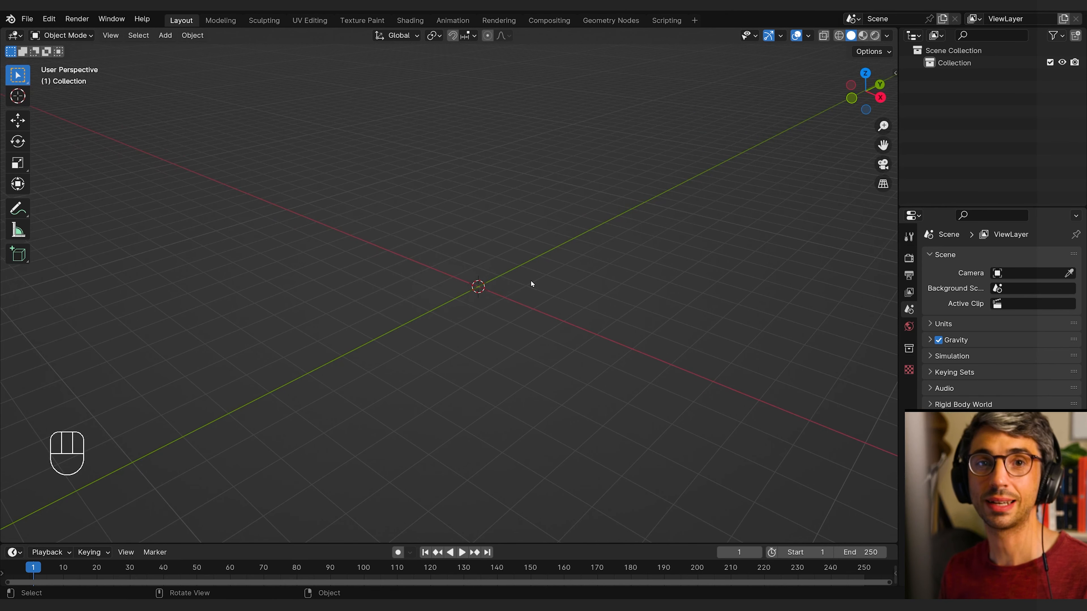
{"action": "key", "text": "shift+a"}
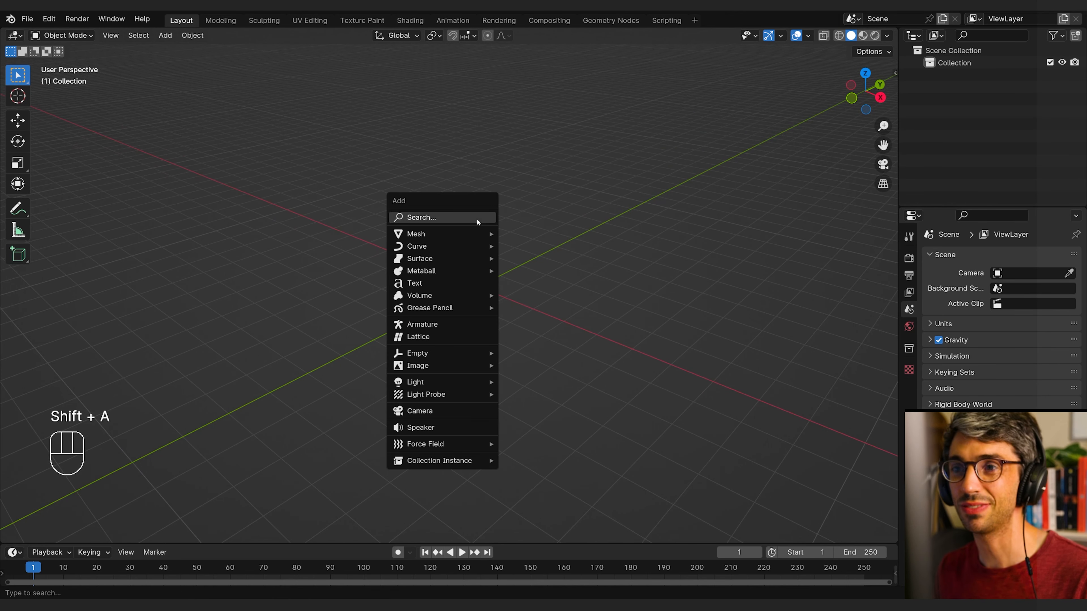
{"action": "mouse_move", "coordinate": [457, 233]}
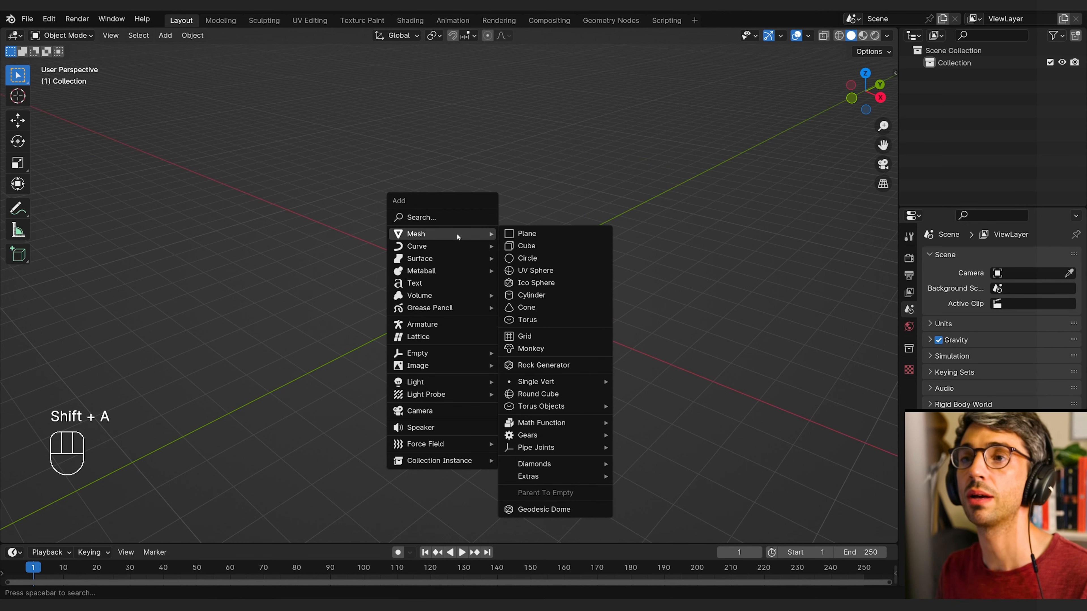
{"action": "left_click", "coordinate": [534, 295]}
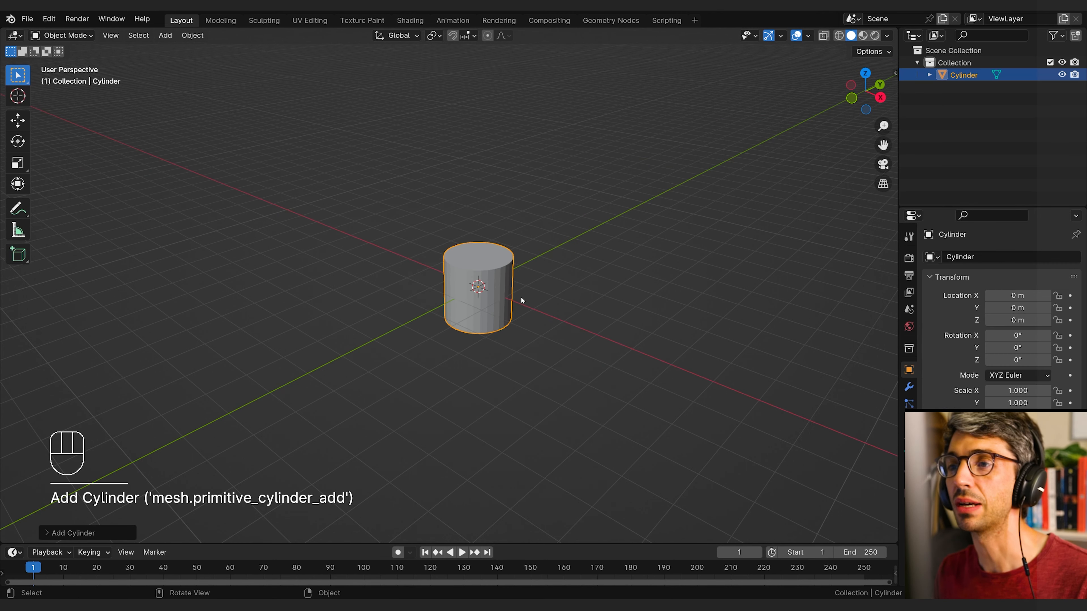
Step: Enter Edit Mode on the cylinder, switch to face selection and clear the current selection
{"action": "middle_click_drag", "start_coordinate": [478, 356], "coordinate": [560, 310]}
{"action": "key", "text": "Tab"}
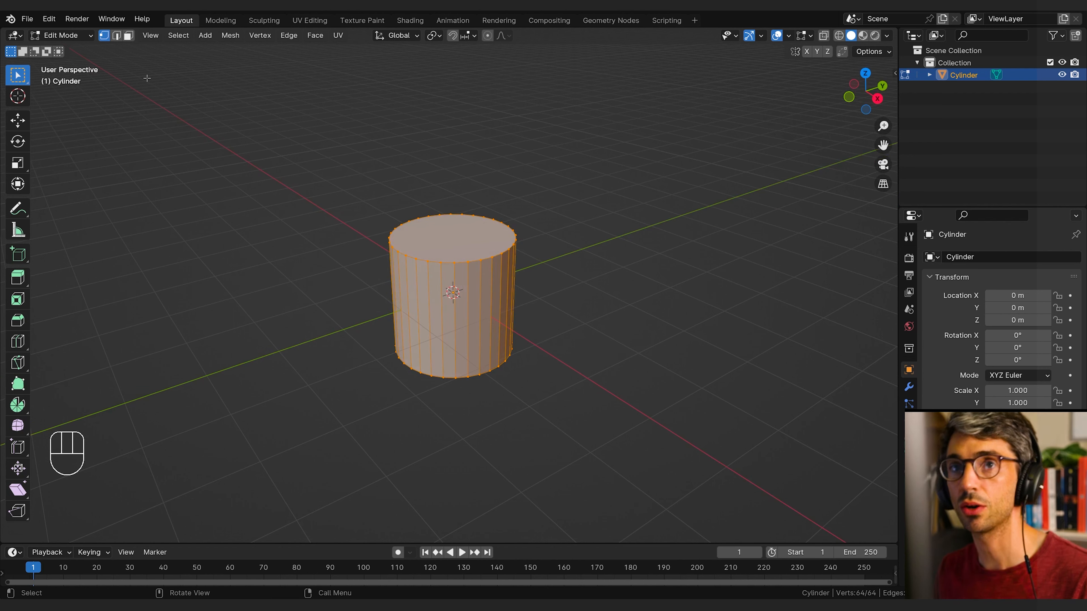
{"action": "left_click", "coordinate": [128, 36]}
{"action": "middle_click_drag", "start_coordinate": [697, 236], "coordinate": [678, 255]}
{"action": "left_click", "coordinate": [156, 100]}
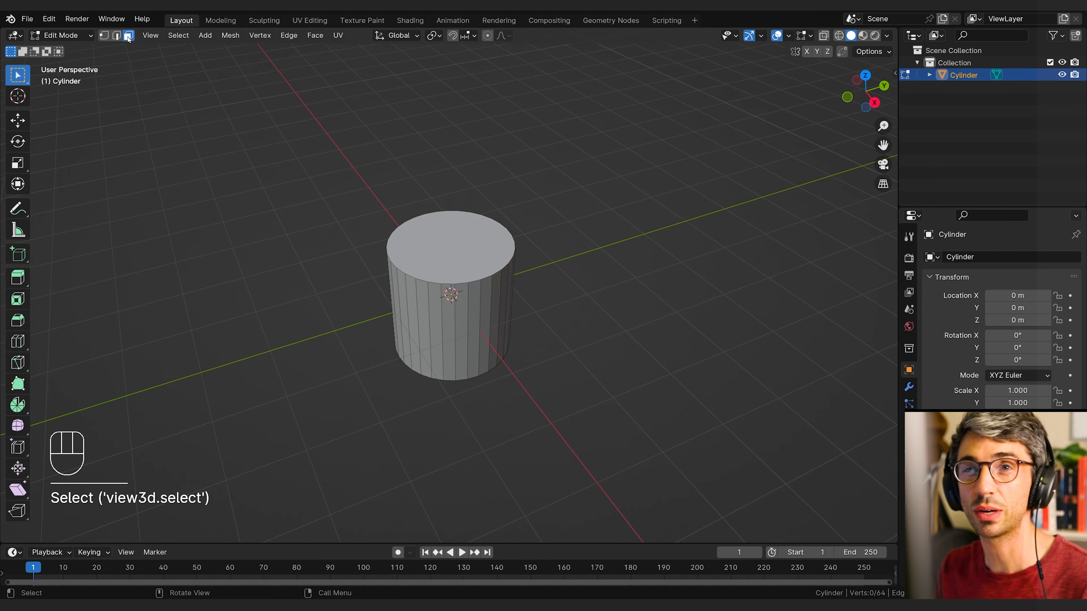
{"action": "left_click", "coordinate": [113, 36]}
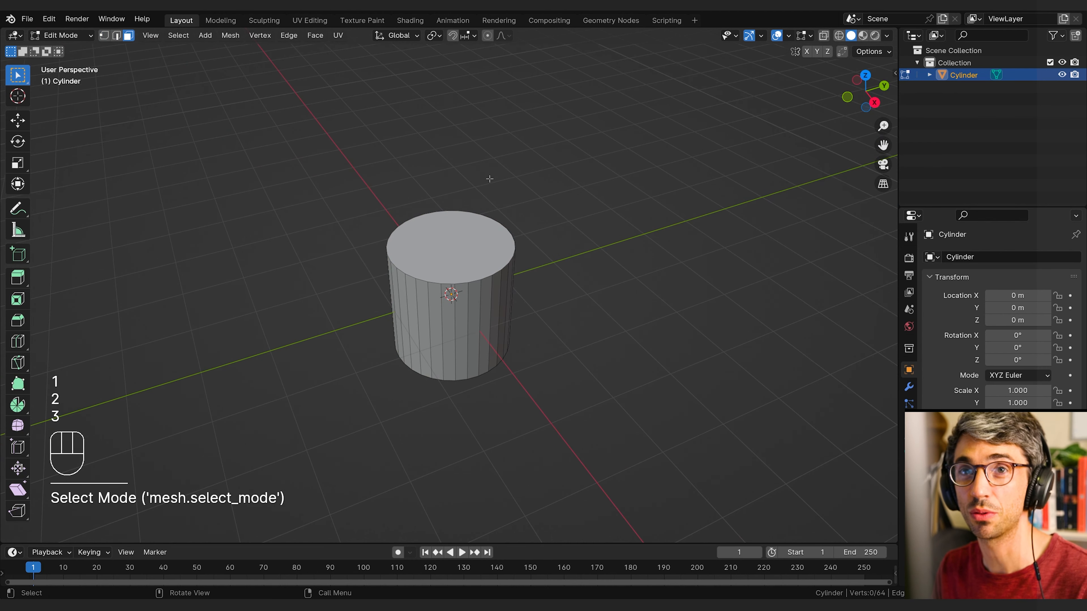
Step: Delete the cylinder's top and bottom cap faces, leaving an open tube
{"action": "middle_click_drag", "start_coordinate": [546, 217], "coordinate": [542, 221]}
{"action": "left_click", "coordinate": [440, 233]}
{"action": "middle_click_drag", "start_coordinate": [549, 161], "coordinate": [549, 275]}
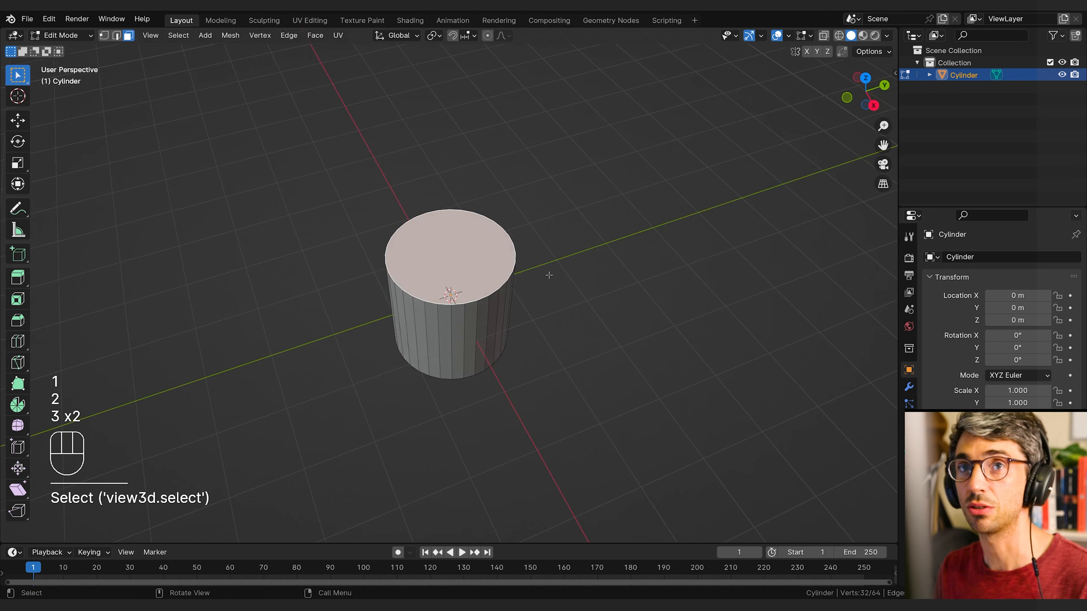
{"action": "key", "text": "x"}
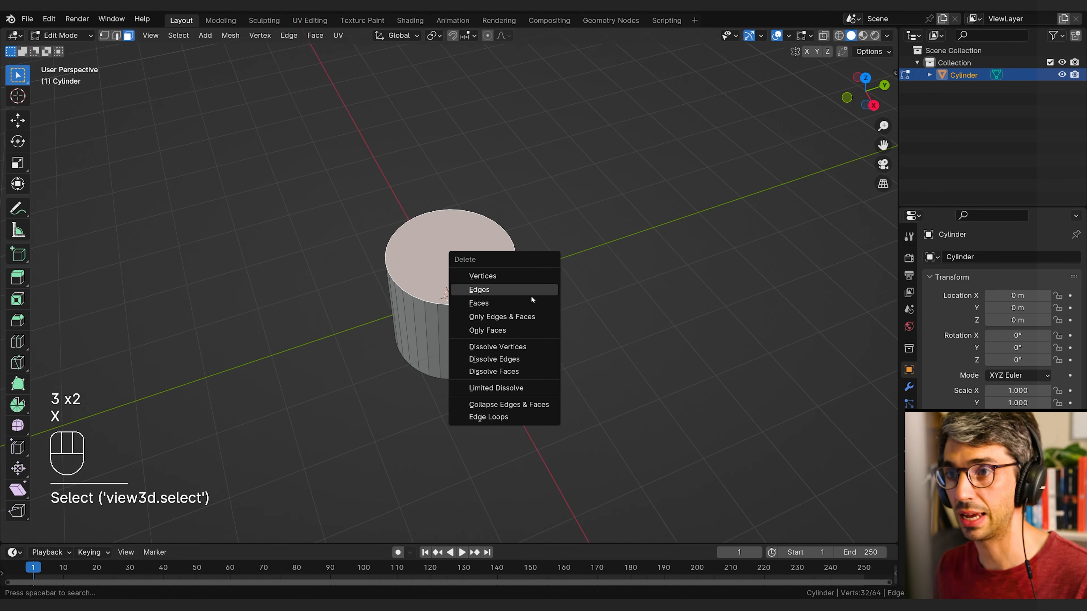
{"action": "left_click", "coordinate": [515, 303]}
{"action": "middle_click_drag", "start_coordinate": [515, 303], "coordinate": [580, 274]}
{"action": "left_click", "coordinate": [459, 302]}
{"action": "key", "text": "x"}
{"action": "left_click", "coordinate": [461, 302]}
Step: Select the whole tube and scale it along Z to about 0.2, flattening it into a low ring
{"action": "key", "text": "a"}
{"action": "key", "text": "s"}
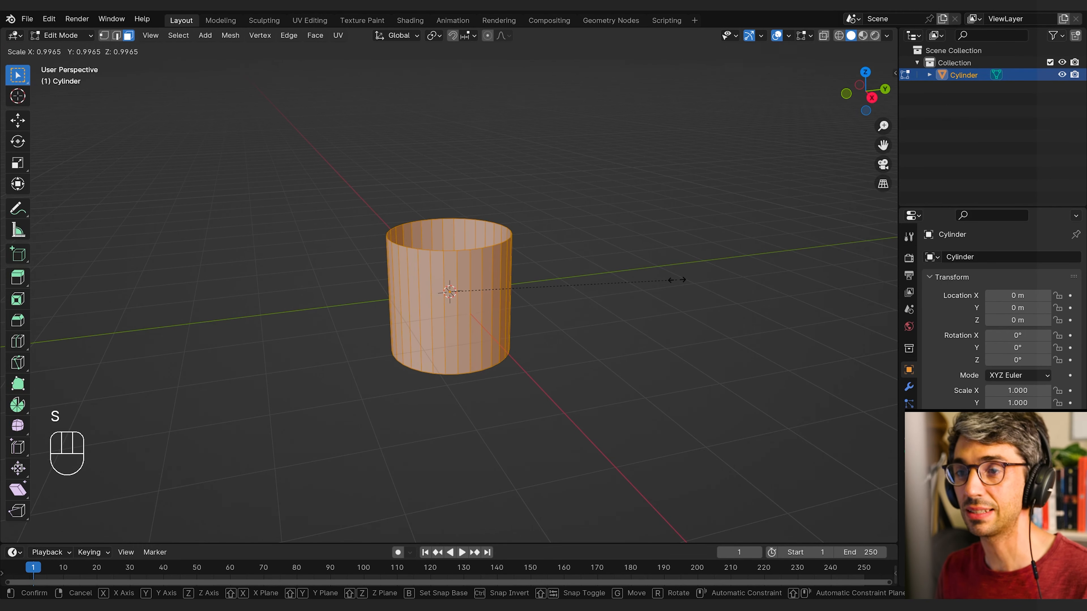
{"action": "key", "text": "z"}
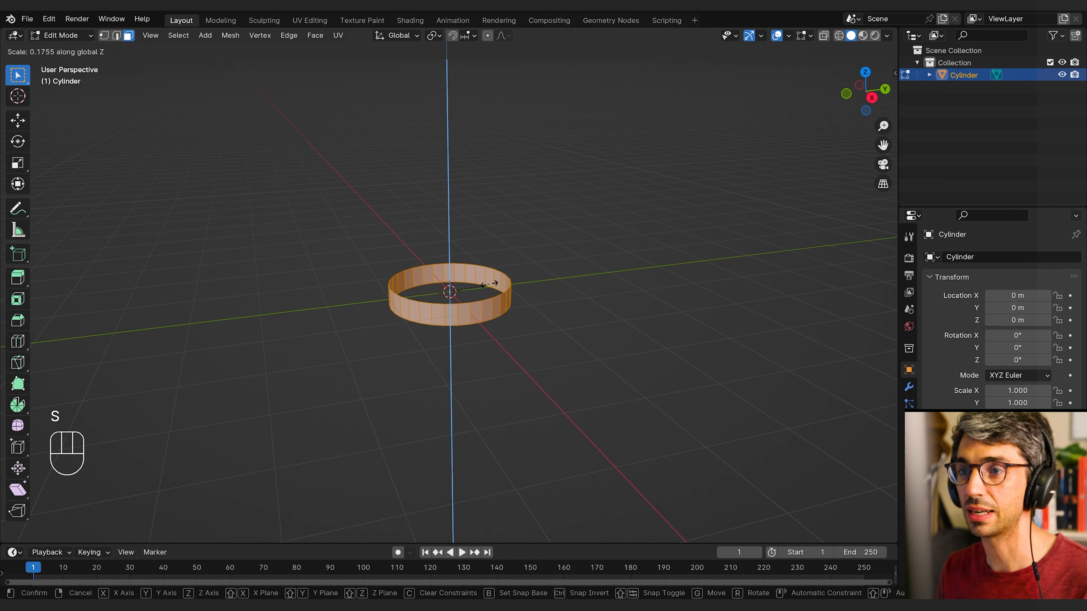
{"action": "left_click", "coordinate": [575, 294]}
Step: Move the whole ring up about 0.13 m along the Z axis
{"action": "middle_click_drag", "start_coordinate": [575, 293], "coordinate": [550, 267]}
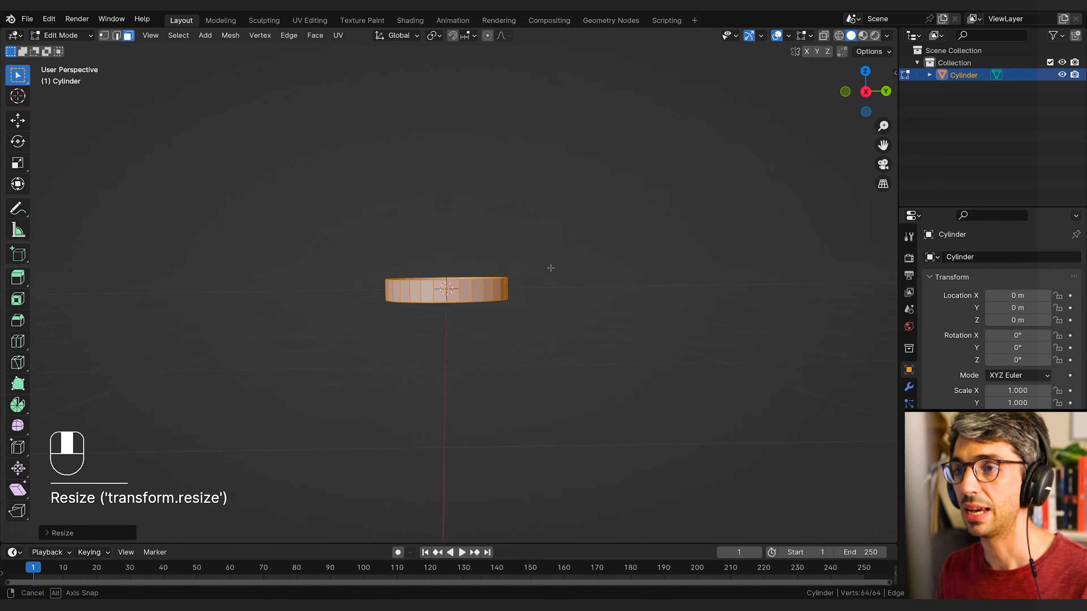
{"action": "key", "text": "g"}
{"action": "key", "text": "z"}
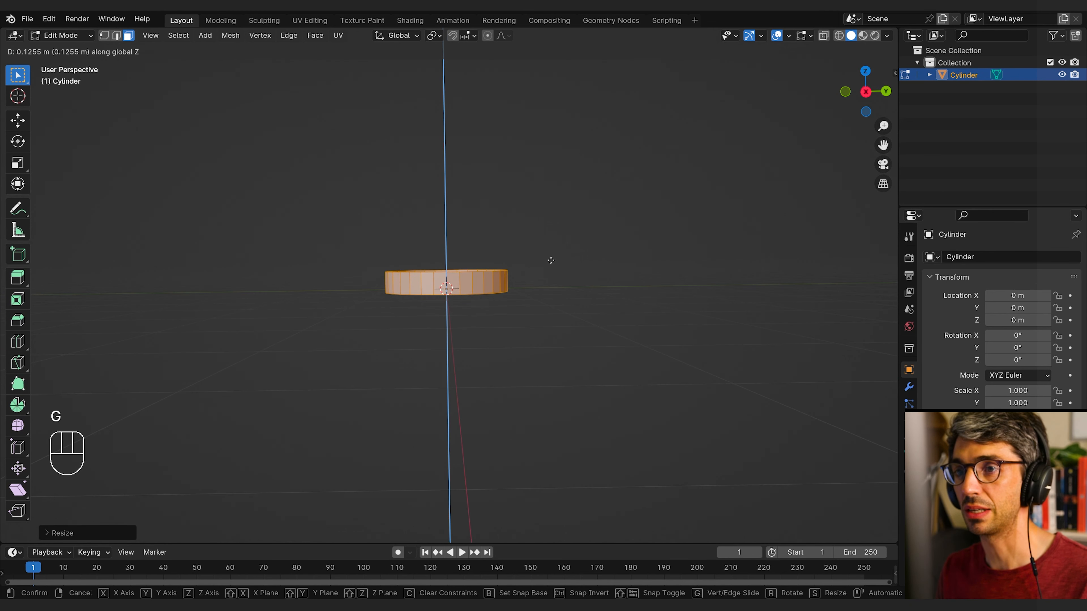
{"action": "left_click", "coordinate": [551, 260]}
{"action": "middle_click_drag", "start_coordinate": [549, 260], "coordinate": [595, 299]}
{"action": "key", "text": "g"}
{"action": "key", "text": "z"}
{"action": "key", "text": "Escape"}
{"action": "scroll", "coordinate": [540, 273], "scroll_direction": "up", "scroll_amount": 3}
{"action": "scroll", "coordinate": [687, 356], "scroll_direction": "down", "scroll_amount": 3}
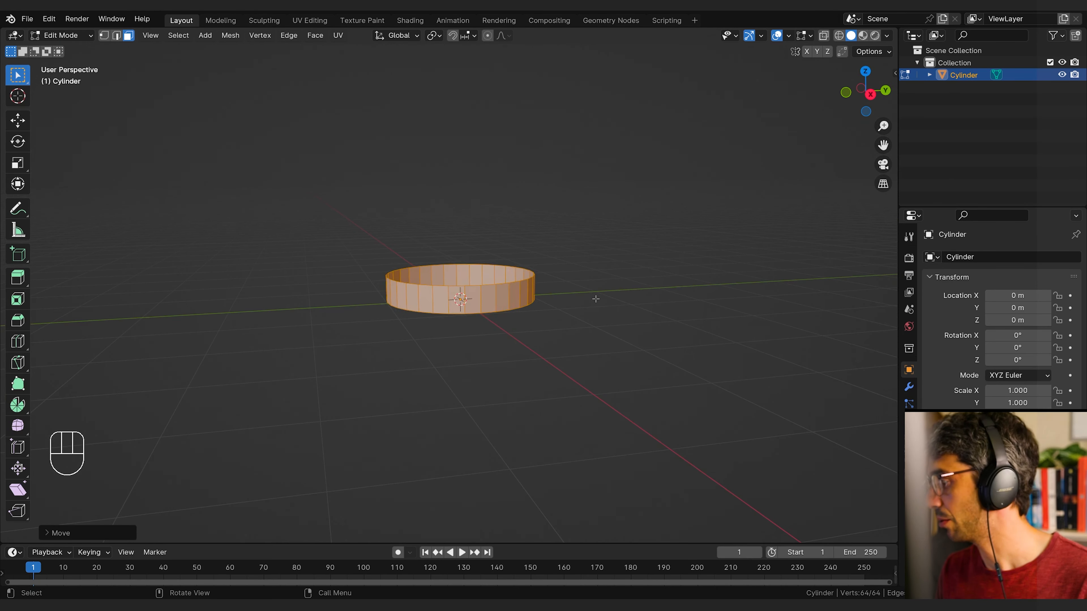
Step: Select the ring's top edge loop in edge selection mode and lower it slightly along Z
{"action": "left_click", "coordinate": [117, 35]}
{"action": "left_click_drag", "start_coordinate": [570, 280], "coordinate": [574, 286]}
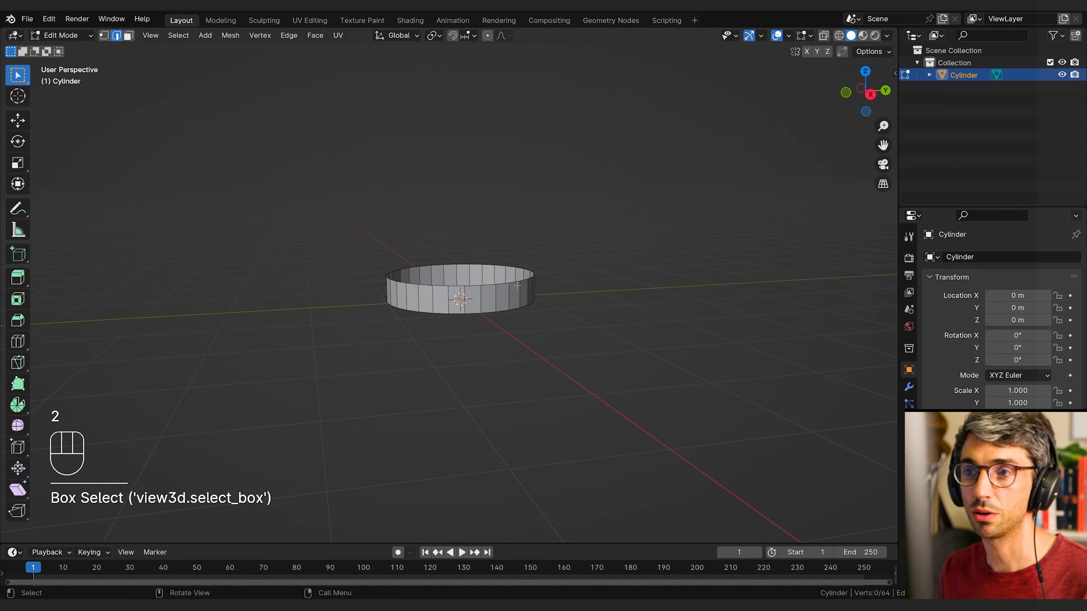
{"action": "middle_click_drag", "start_coordinate": [571, 286], "coordinate": [604, 317]}
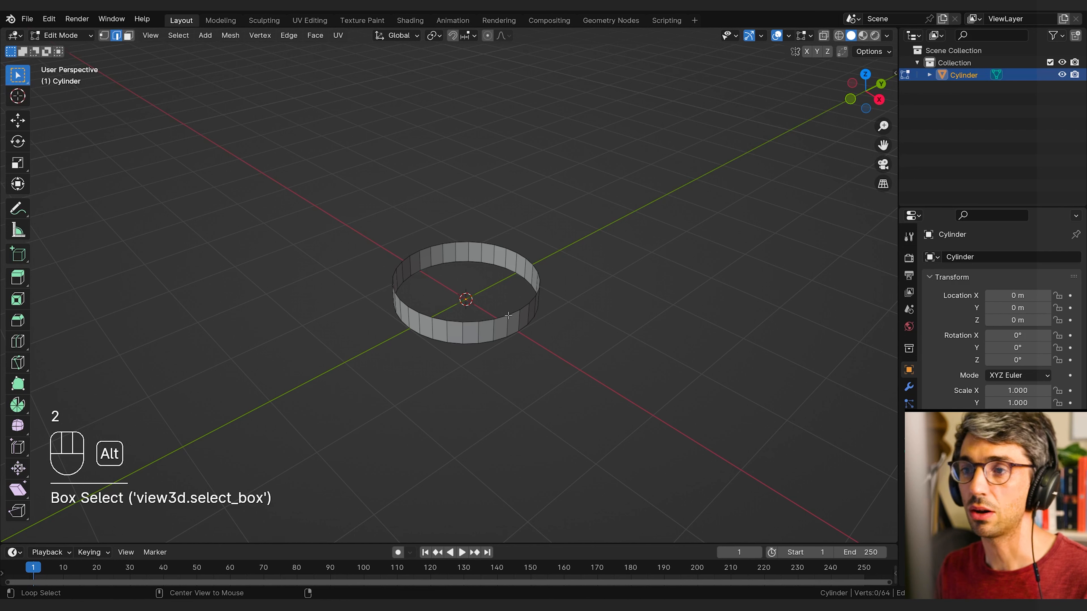
{"action": "left_click", "coordinate": [508, 315], "text": "alt"}
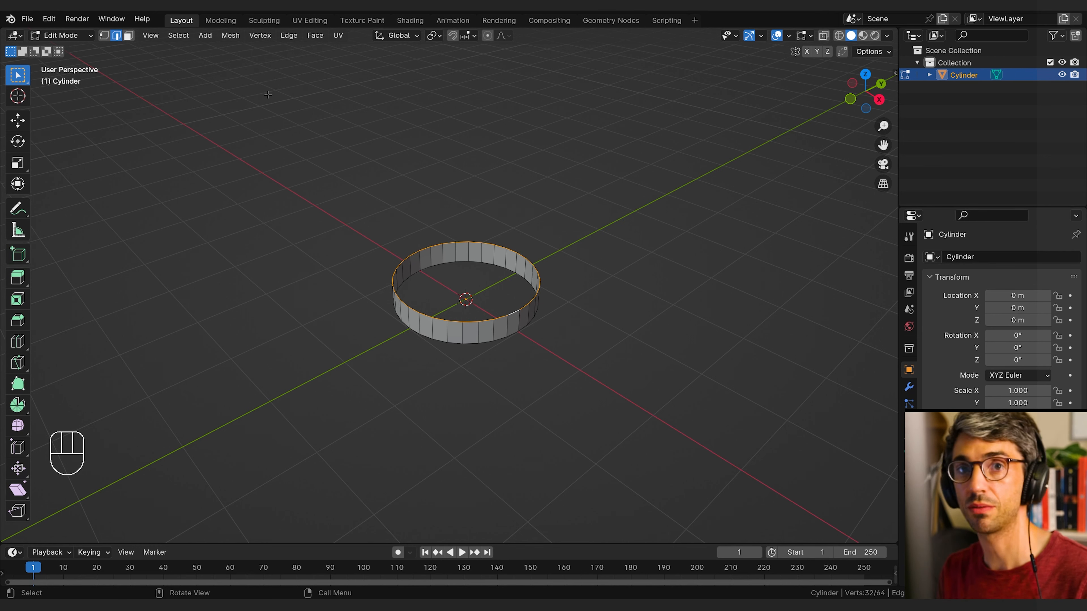
{"action": "middle_click_drag", "start_coordinate": [638, 274], "coordinate": [585, 278]}
{"action": "scroll", "coordinate": [591, 286], "scroll_direction": "up", "scroll_amount": 2}
{"action": "mouse_move", "coordinate": [585, 281]}
{"action": "middle_mouse_down"}
{"action": "mouse_move", "coordinate": [545, 256]}
{"action": "mouse_move", "coordinate": [575, 275]}
{"action": "middle_mouse_up"}
{"action": "key", "text": "g"}
{"action": "key", "text": "z"}
{"action": "left_click", "coordinate": [565, 265], "text": "shift"}
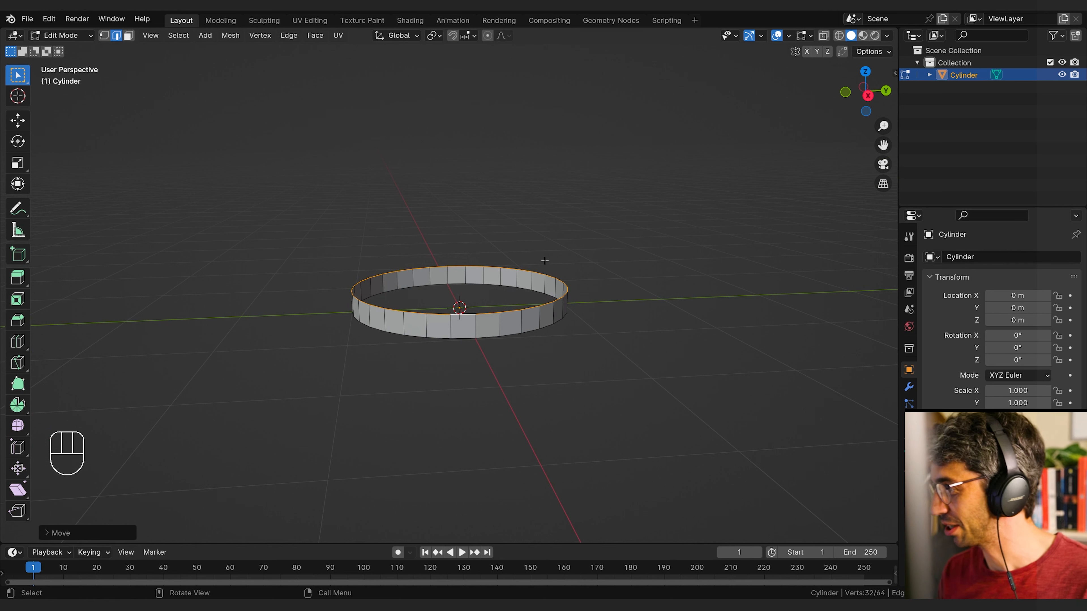
Step: Extrude the top edge loop upward about 0.65 m along Z to form the wall of the hilt's base
{"action": "middle_click_drag", "start_coordinate": [560, 241], "coordinate": [551, 267]}
{"action": "key", "text": "e"}
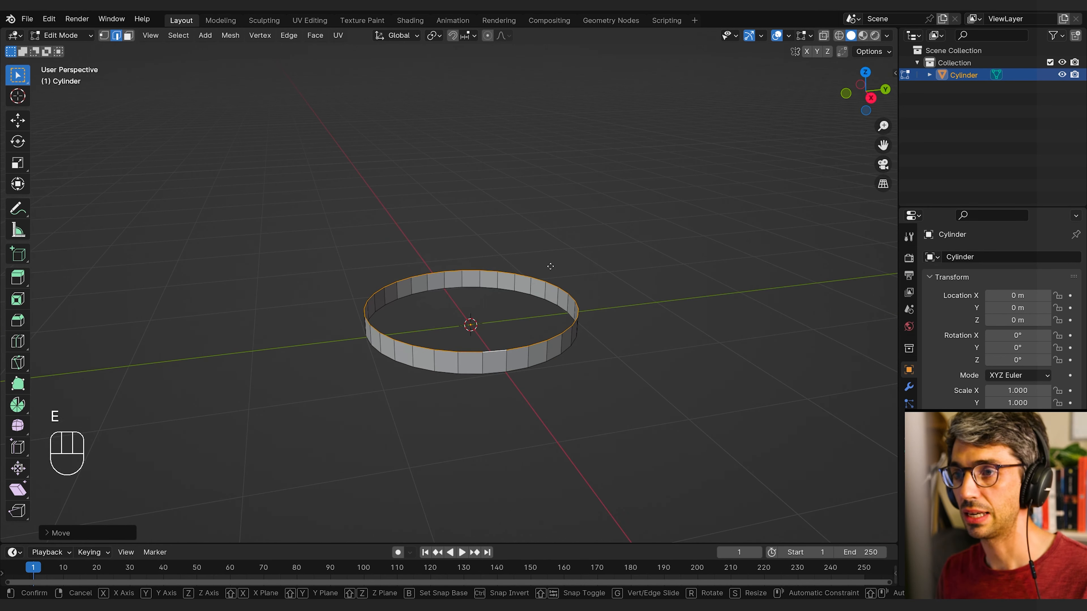
{"action": "key", "text": "z"}
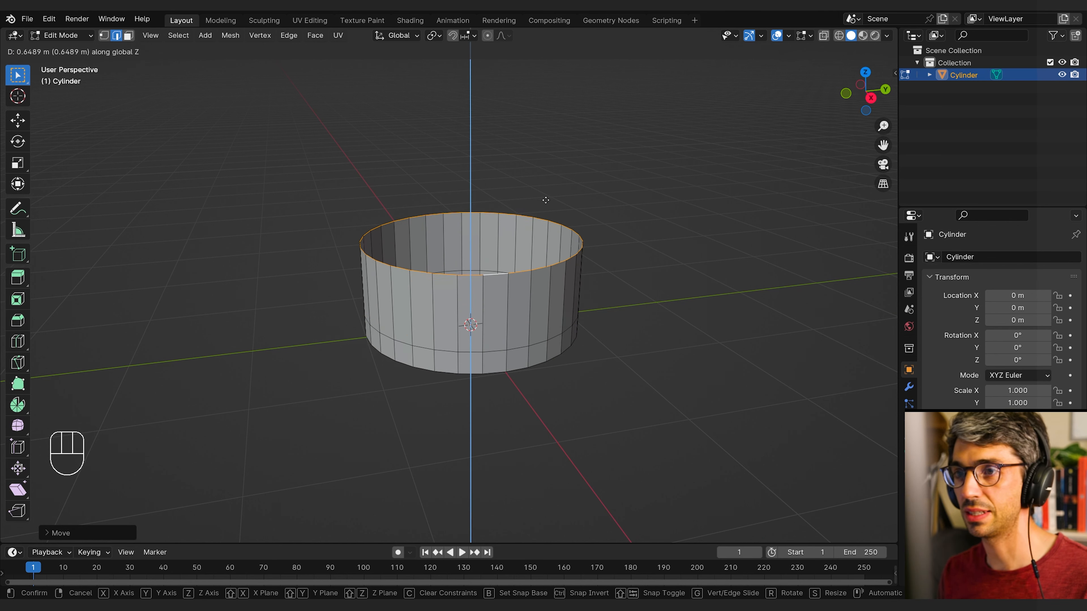
{"action": "left_click", "coordinate": [545, 198]}
Step: Extrude the wall's top edge loop and scale it inward to about 0.97 to form a thin rim
{"action": "mouse_move", "coordinate": [584, 229]}
{"action": "middle_mouse_down"}
{"action": "mouse_move", "coordinate": [577, 196]}
{"action": "mouse_move", "coordinate": [581, 228]}
{"action": "middle_mouse_up"}
{"action": "middle_click_drag", "start_coordinate": [580, 227], "coordinate": [659, 263]}
{"action": "key", "text": "e"}
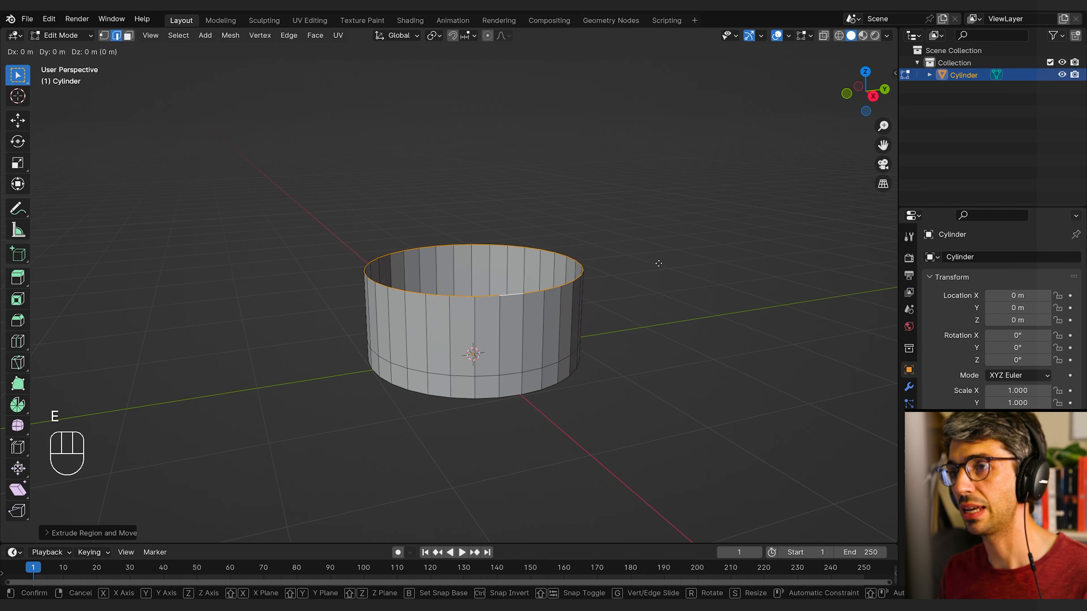
{"action": "key", "text": "s"}
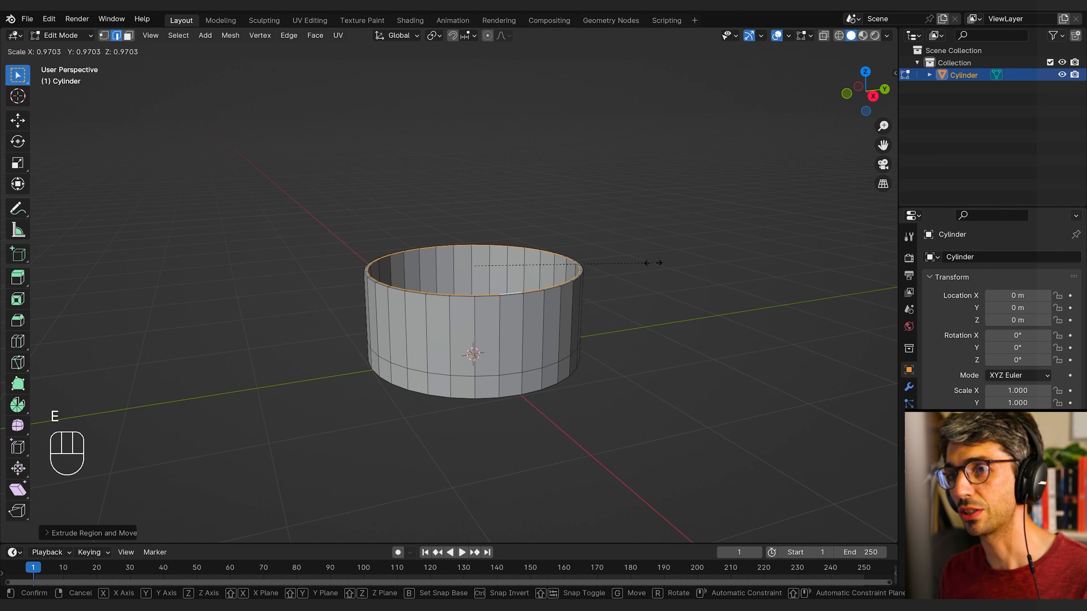
{"action": "left_click", "coordinate": [653, 263]}
Step: Extrude the thin rim's inner edge loop upward about 0.01 m along the Z axis
{"action": "middle_click_drag", "start_coordinate": [650, 259], "coordinate": [646, 258]}
{"action": "key", "text": "e"}
{"action": "key", "text": "z"}
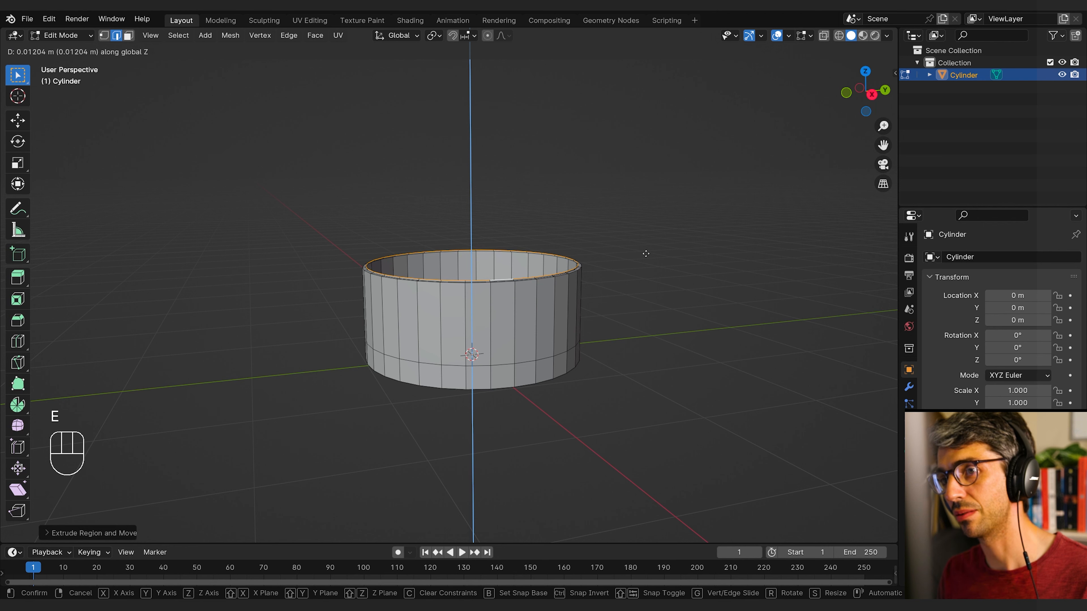
{"action": "right_click", "coordinate": [646, 254]}
Step: Extrude the top edge loop in place and scale it outward toward the wall's outer width, closing a narrow groove
{"action": "key", "text": "s"}
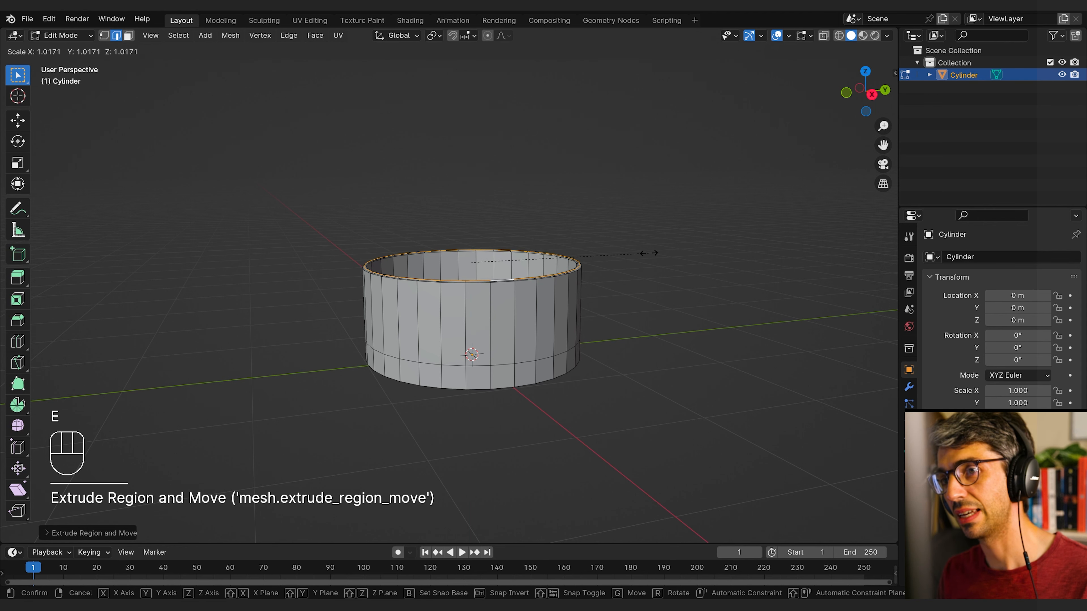
{"action": "right_click", "coordinate": [647, 254]}
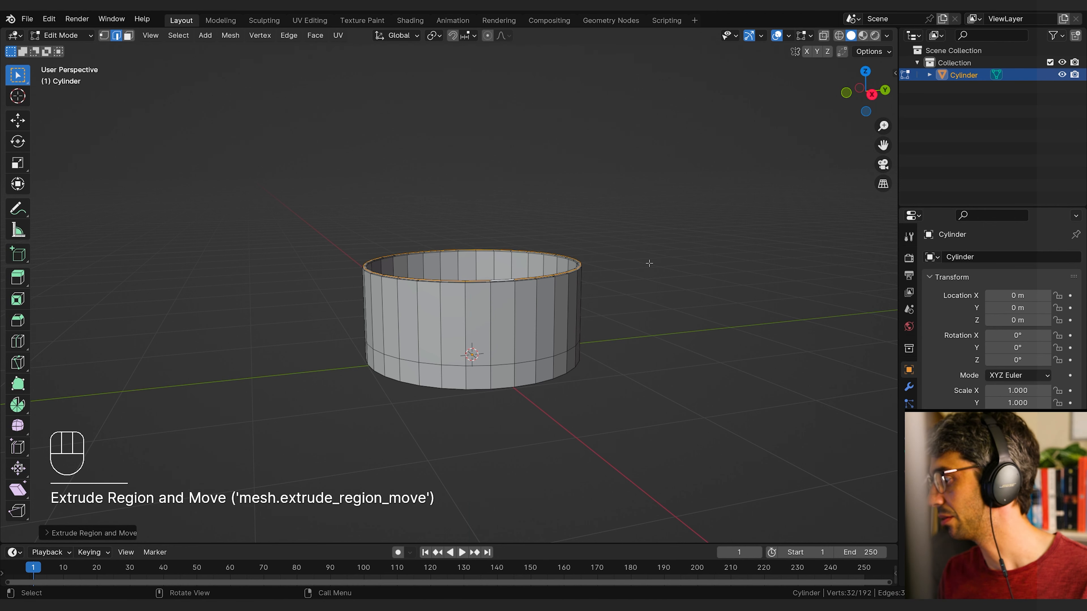
{"action": "middle_click_drag", "start_coordinate": [648, 259], "coordinate": [690, 279]}
{"action": "scroll", "coordinate": [510, 221], "scroll_direction": "up", "scroll_amount": 3}
{"action": "key", "text": "s"}
{"action": "left_click", "coordinate": [745, 286]}
Step: Scale the top edge loop to about 0.998 in front view to line it up with the wall's outer edge
{"action": "key", "text": "KP_7"}
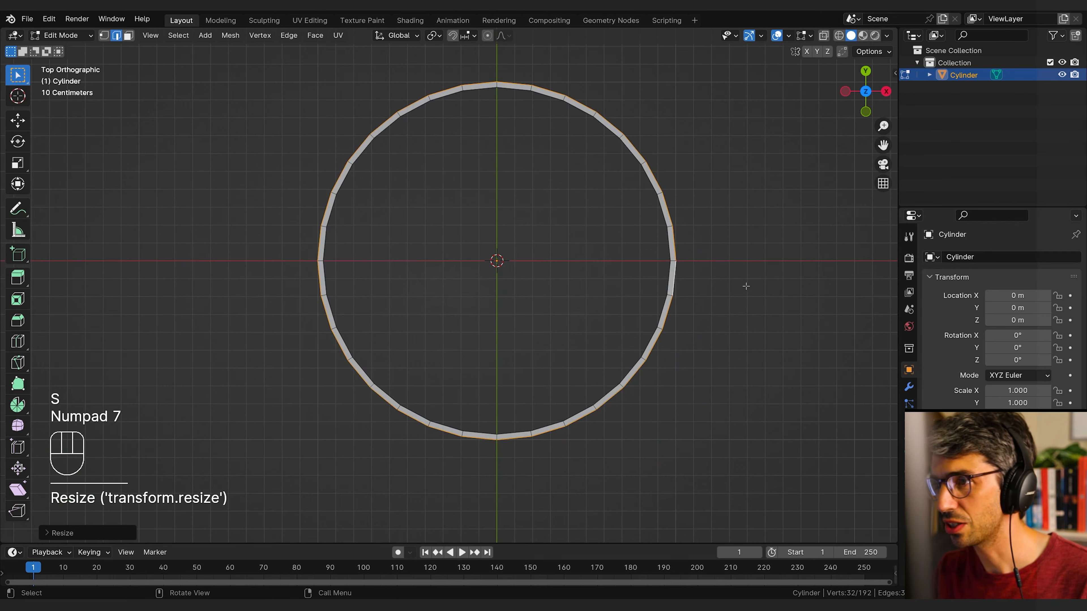
{"action": "key", "text": "KP_1"}
{"action": "scroll", "coordinate": [745, 285], "scroll_direction": "up", "scroll_amount": 5}
{"action": "middle_click_drag", "start_coordinate": [746, 286], "coordinate": [440, 331], "text": "shift"}
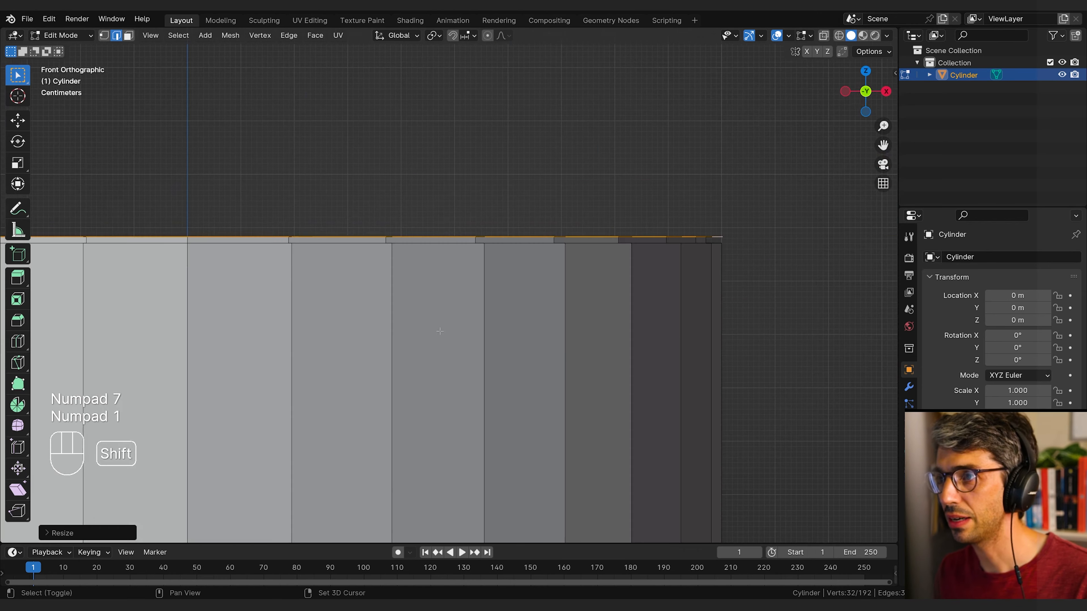
{"action": "scroll", "coordinate": [440, 331], "scroll_direction": "up", "scroll_amount": 2}
{"action": "scroll", "coordinate": [432, 296], "scroll_direction": "down", "scroll_amount": 7}
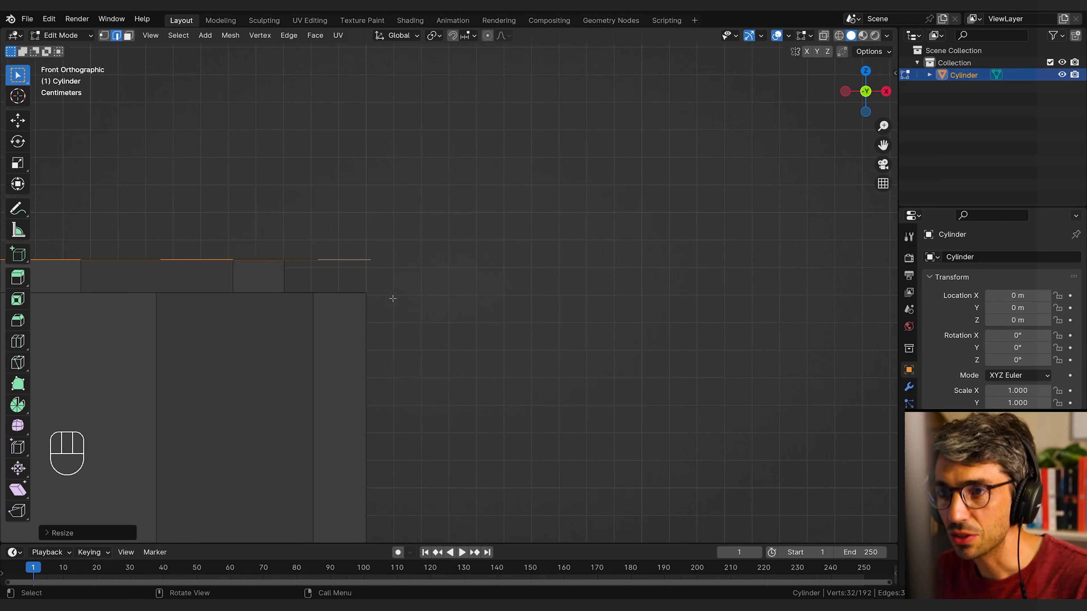
{"action": "key", "text": "s"}
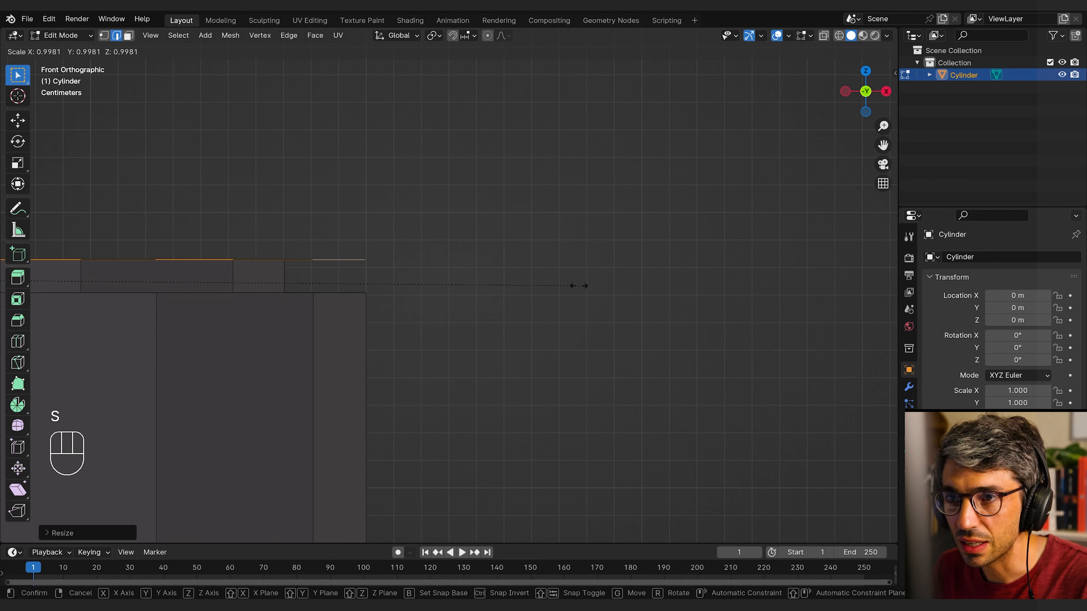
{"action": "left_click", "coordinate": [580, 285]}
Step: Extrude the top edge loop upward about 0.34 m along Z to start the section above the groove
{"action": "scroll", "coordinate": [515, 323], "scroll_direction": "down", "scroll_amount": 8}
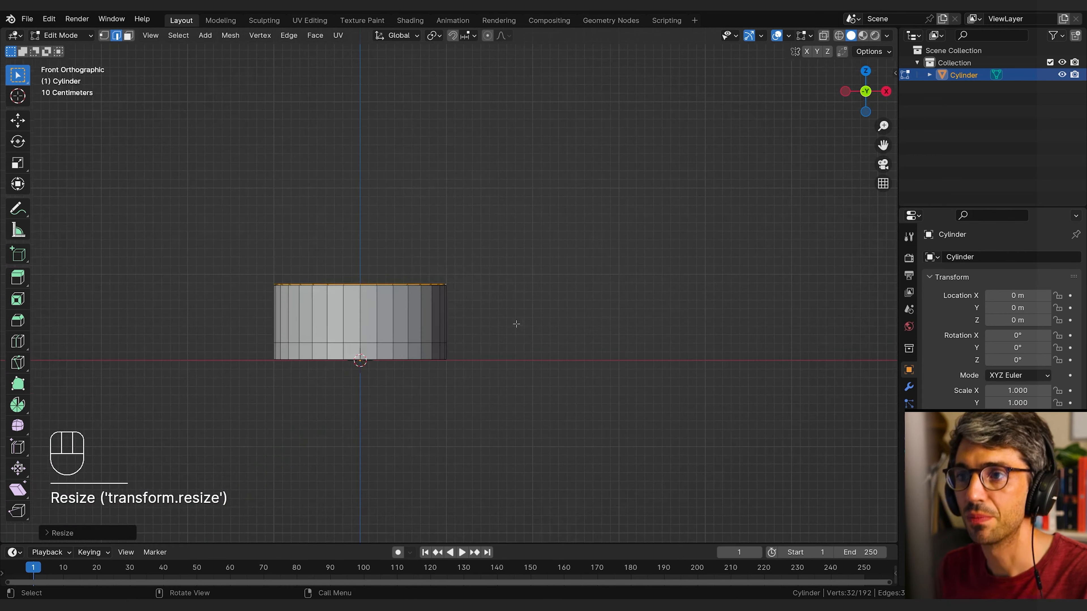
{"action": "middle_click_drag", "start_coordinate": [515, 322], "coordinate": [618, 362]}
{"action": "scroll", "coordinate": [473, 332], "scroll_direction": "up", "scroll_amount": 2}
{"action": "scroll", "coordinate": [625, 368], "scroll_direction": "up", "scroll_amount": 1}
{"action": "key", "text": "e"}
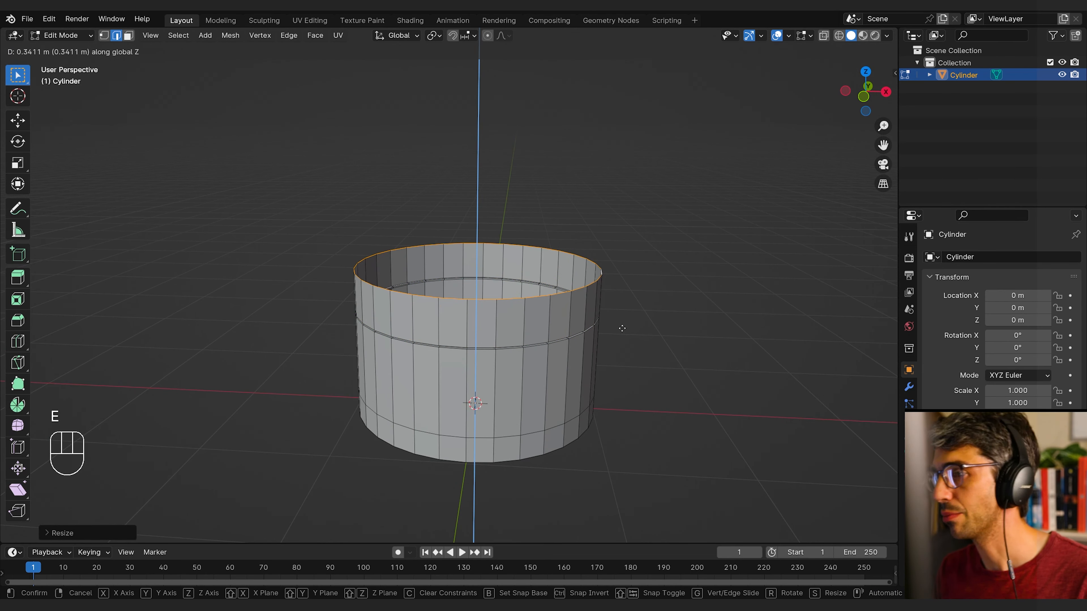
{"action": "left_click", "coordinate": [612, 323]}
Step: Raise the top edge loop of the new section slightly along the Z axis
{"action": "middle_click_drag", "start_coordinate": [611, 323], "coordinate": [630, 343]}
{"action": "key", "text": "g"}
{"action": "key", "text": "z"}
{"action": "left_click", "coordinate": [632, 327]}
{"action": "middle_click_drag", "start_coordinate": [630, 343], "coordinate": [633, 336]}
Step: Extrude the top edge loop in place, scale it outward to about 1.10, and fine-tune its width as an overhanging ledge
{"action": "key", "text": "e"}
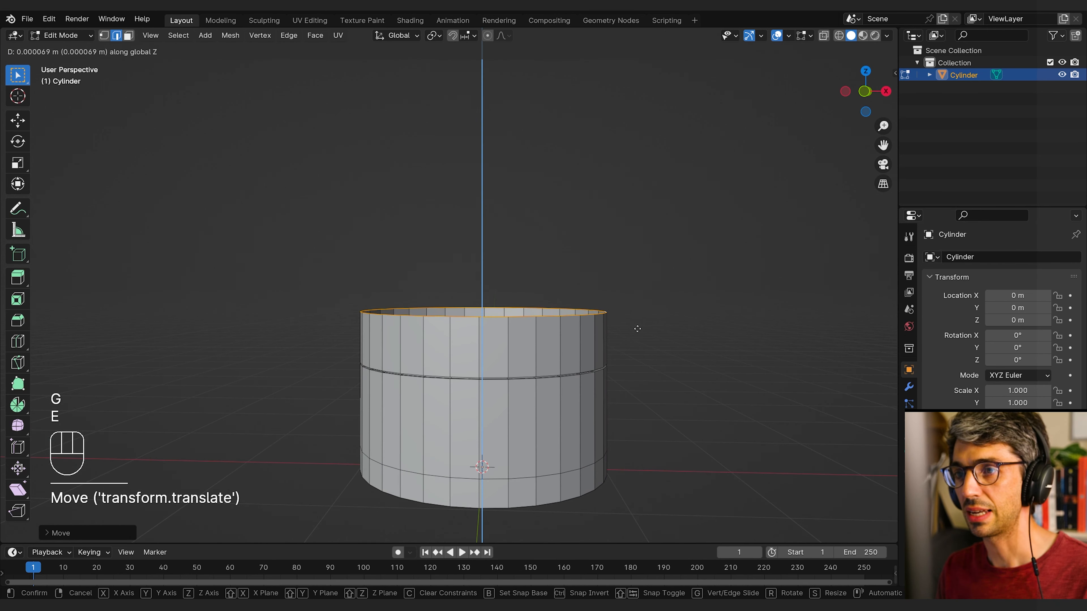
{"action": "right_click", "coordinate": [623, 317]}
{"action": "key", "text": "s"}
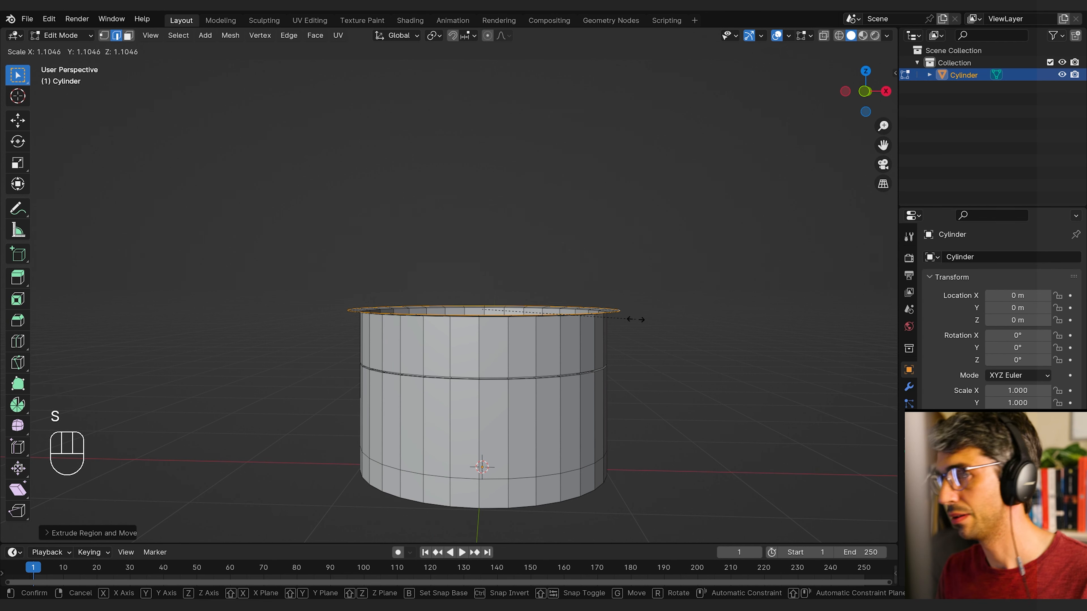
{"action": "left_click", "coordinate": [641, 317]}
{"action": "key", "text": "s"}
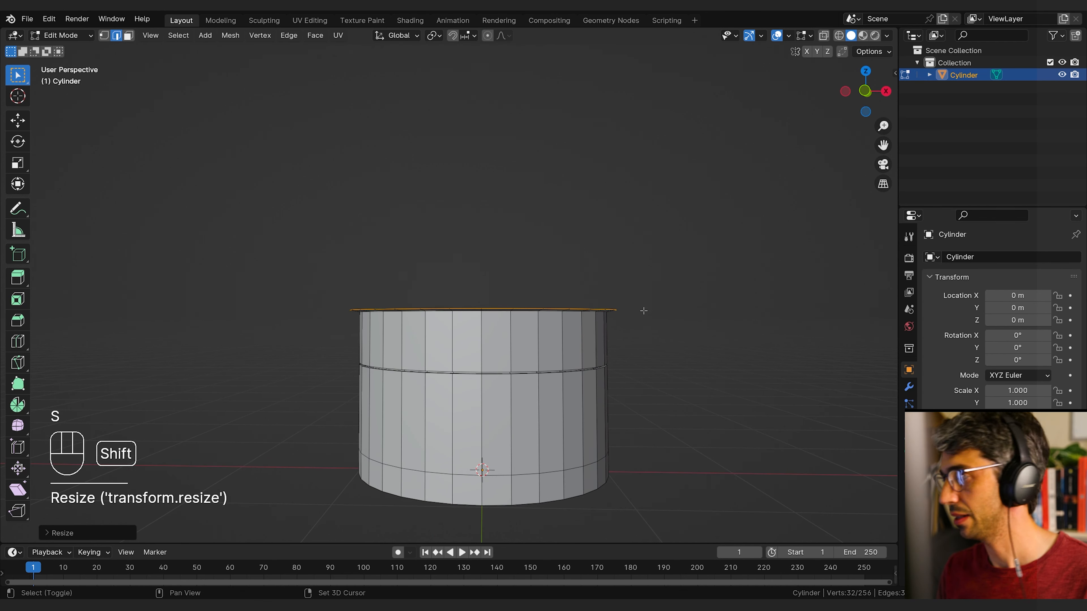
{"action": "left_click", "coordinate": [642, 316]}
Step: Extrude the ledge's outer edge loop upward about 0.94 m along Z, and raise it about 1.37 m further to form the wider section
{"action": "key", "text": "e"}
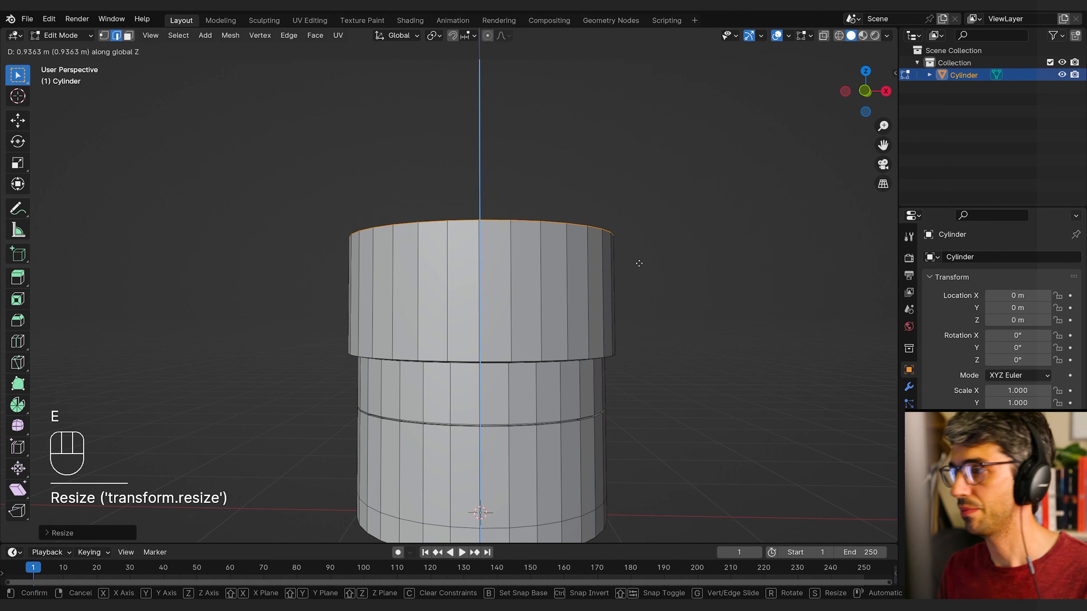
{"action": "left_click", "coordinate": [639, 263]}
{"action": "scroll", "coordinate": [634, 304], "scroll_direction": "down", "scroll_amount": 6}
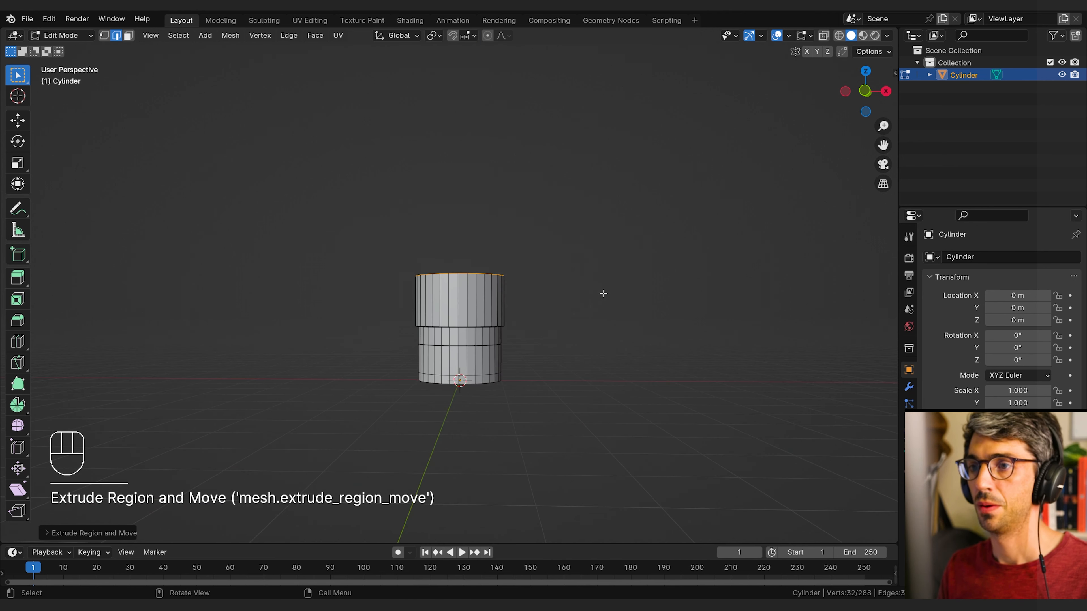
{"action": "key", "text": "KP_1"}
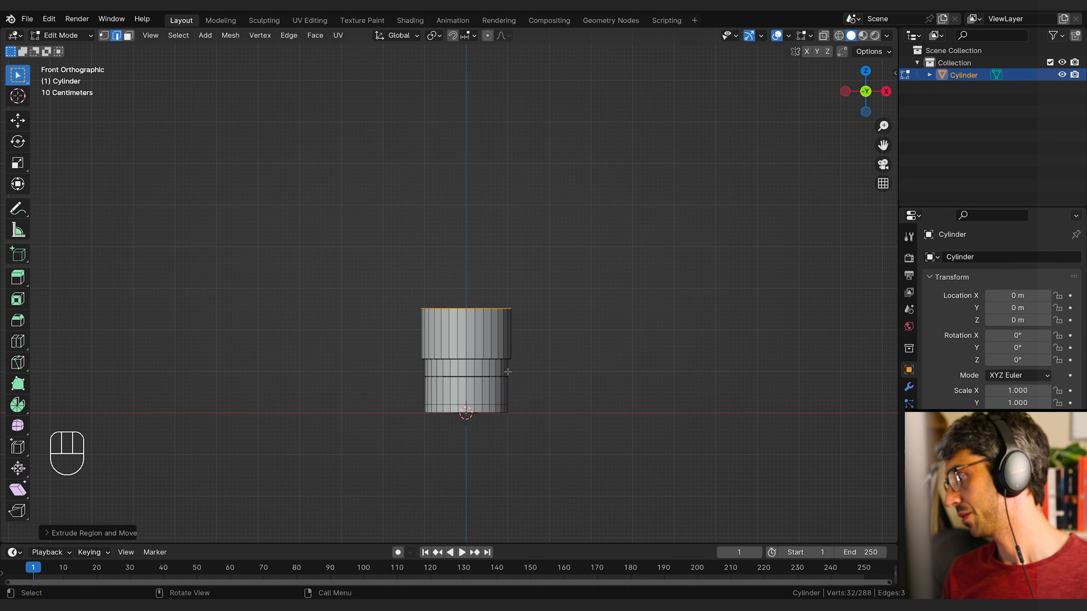
{"action": "key", "text": "g"}
{"action": "key", "text": "z"}
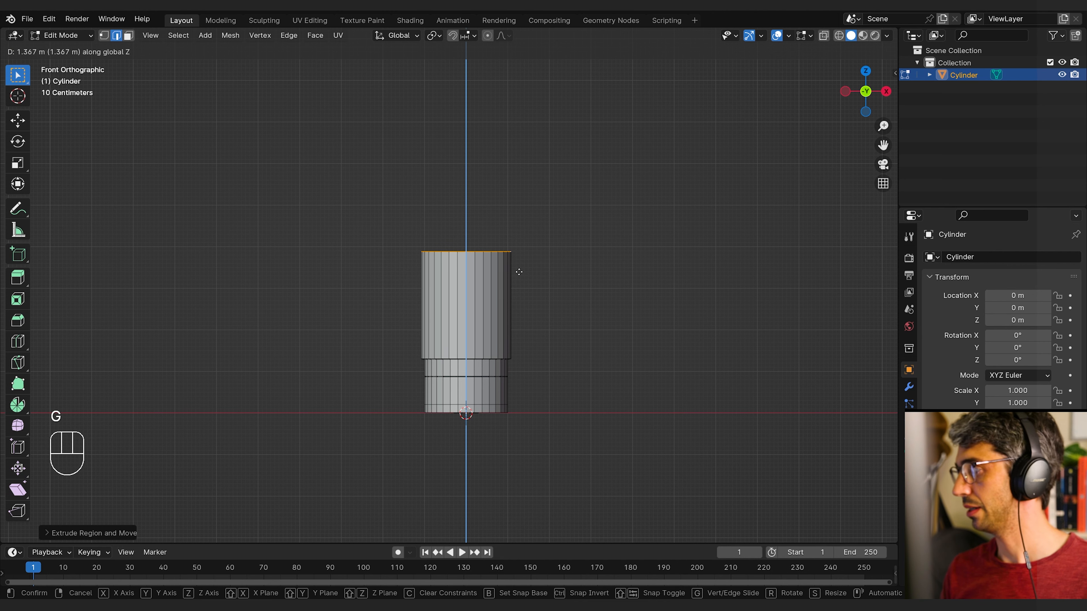
{"action": "left_click", "coordinate": [519, 272]}
{"action": "middle_click_drag", "start_coordinate": [519, 273], "coordinate": [546, 285], "text": "shift"}
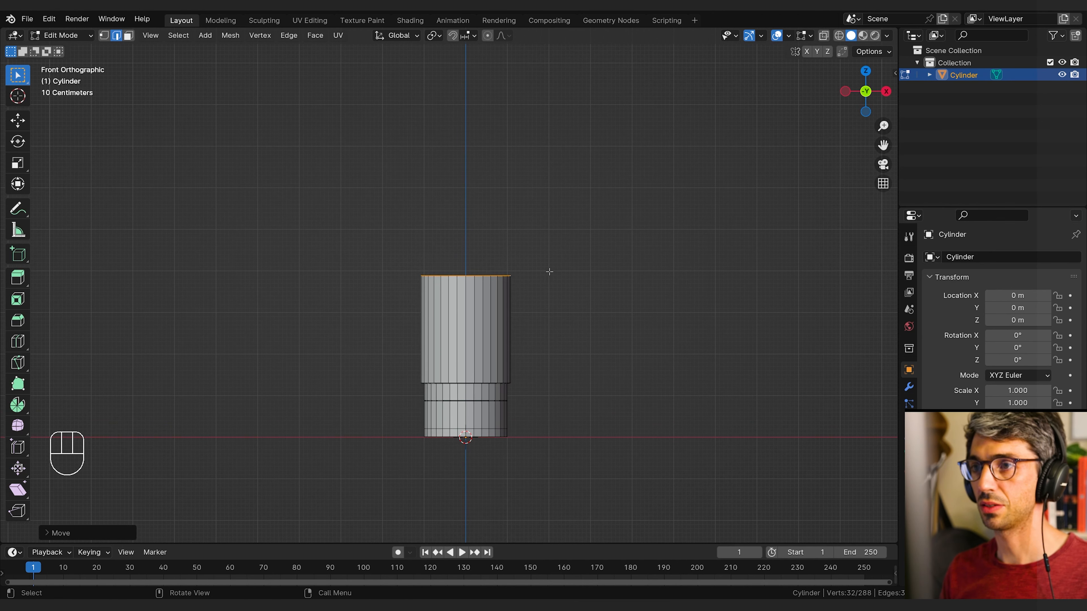
Step: Extrude the wider section's top edge loop in place and scale it inward to about 0.99 as a thin rim
{"action": "key", "text": "e"}
{"action": "key", "text": "s"}
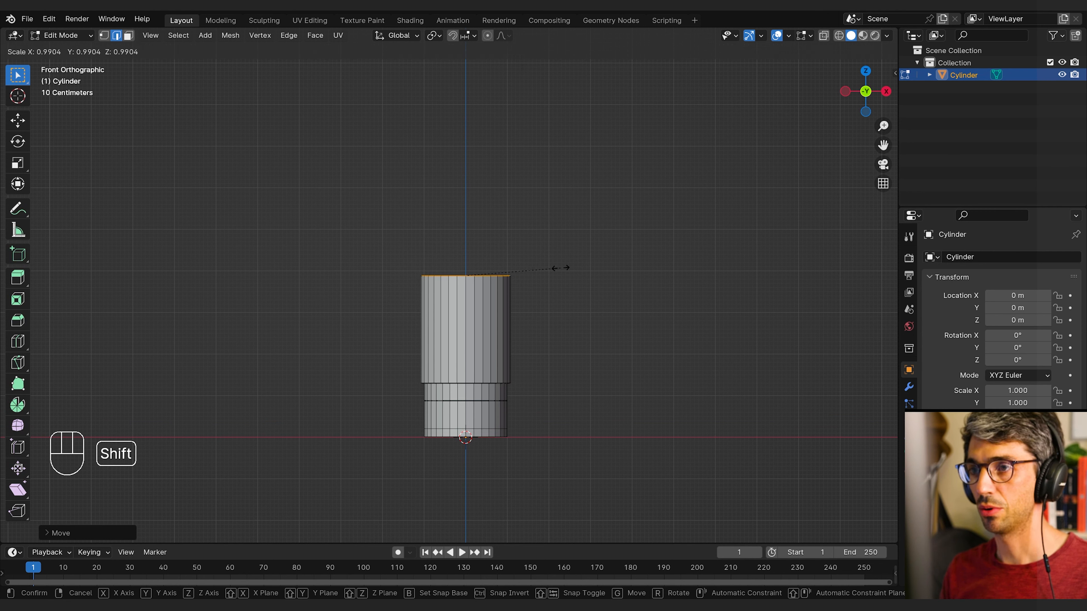
{"action": "left_click", "coordinate": [560, 268]}
Step: Extrude the rim's inner edge loop upward about 0.1 m along Z to form a shallow groove
{"action": "middle_click_drag", "start_coordinate": [548, 311], "coordinate": [541, 358]}
{"action": "middle_click_drag", "start_coordinate": [566, 358], "coordinate": [569, 338]}
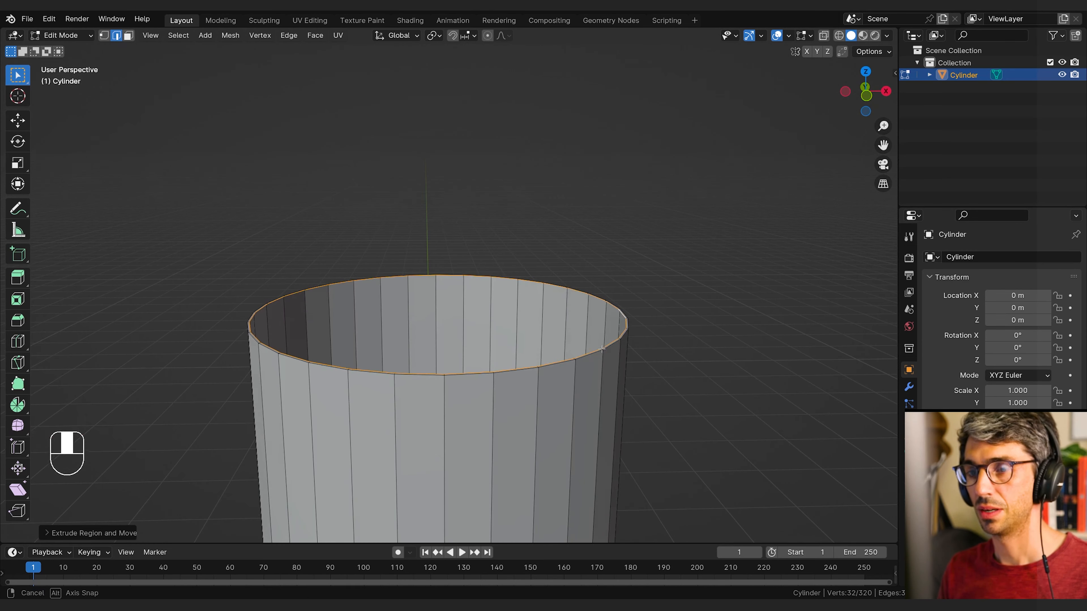
{"action": "key", "text": "e"}
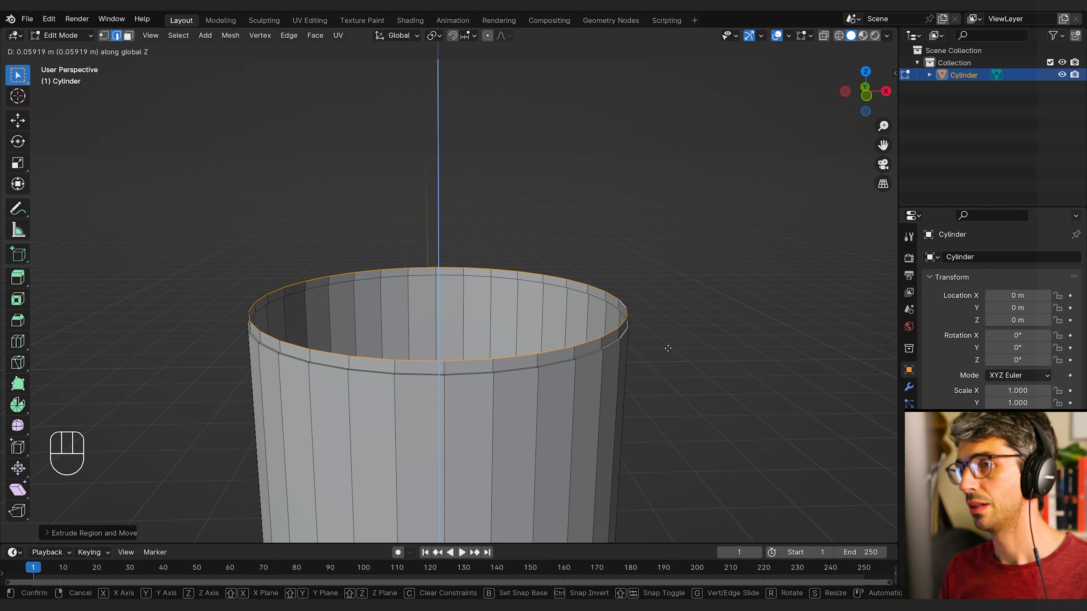
{"action": "left_click", "coordinate": [667, 340]}
Step: Extrude the shallow groove's top edge loop in place and scale it slightly outward
{"action": "mouse_move", "coordinate": [667, 341]}
{"action": "middle_mouse_down"}
{"action": "mouse_move", "coordinate": [674, 328]}
{"action": "mouse_move", "coordinate": [676, 338]}
{"action": "middle_mouse_up"}
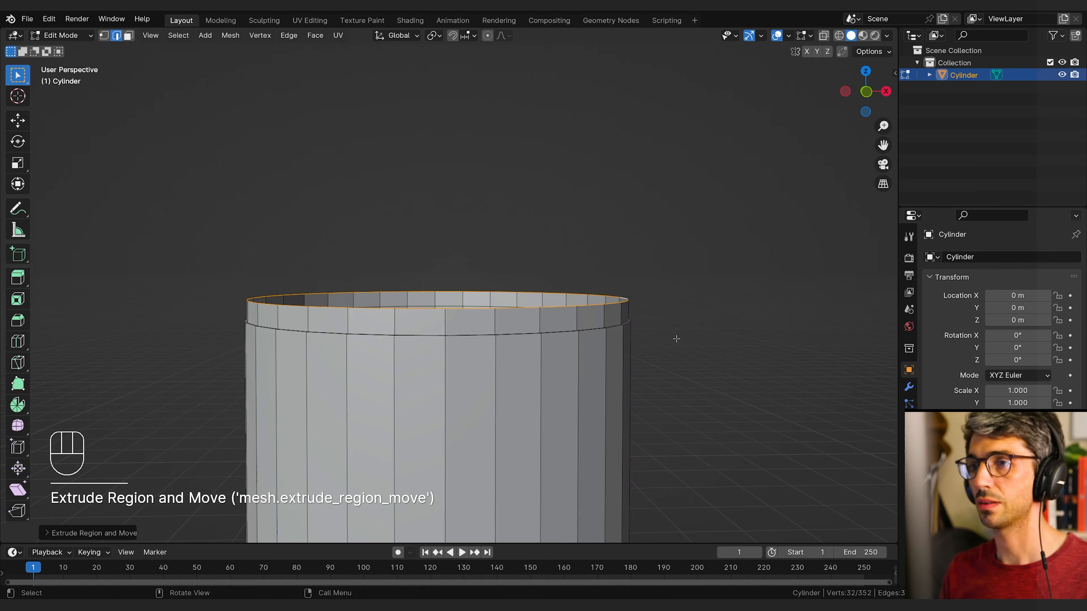
{"action": "key", "text": "e"}
{"action": "right_click", "coordinate": [680, 339]}
{"action": "key", "text": "s"}
{"action": "left_click", "coordinate": [674, 327]}
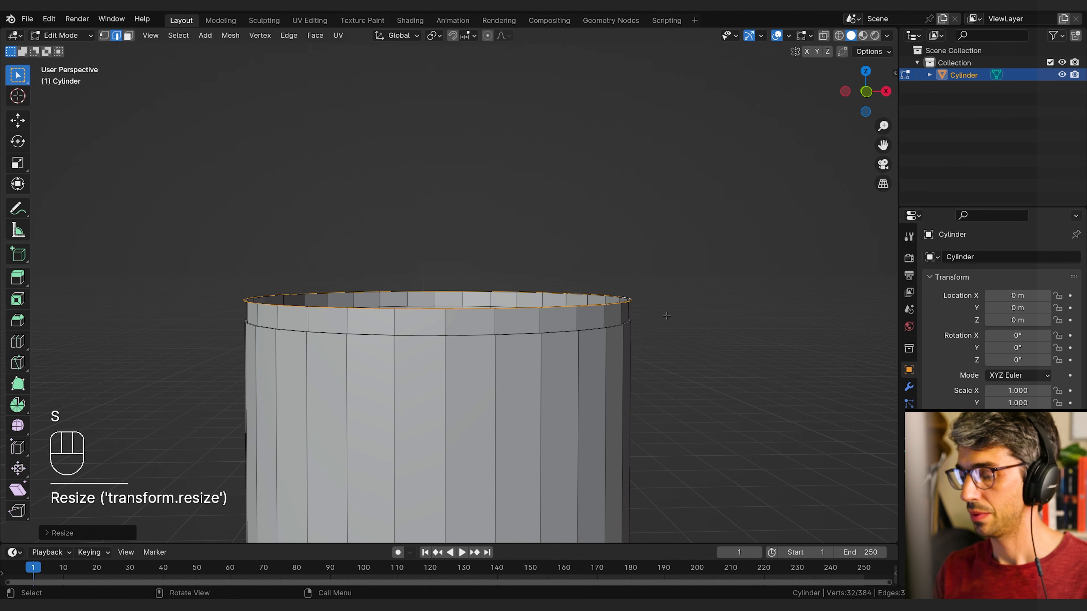
Step: Scale the groove's top edge loop to about 0.998 in right view to match the width of the section below
{"action": "key", "text": "KP_3"}
{"action": "scroll", "coordinate": [660, 303], "scroll_direction": "up", "scroll_amount": 3}
{"action": "middle_click_drag", "start_coordinate": [660, 303], "coordinate": [515, 279], "text": "shift"}
{"action": "key", "text": "s"}
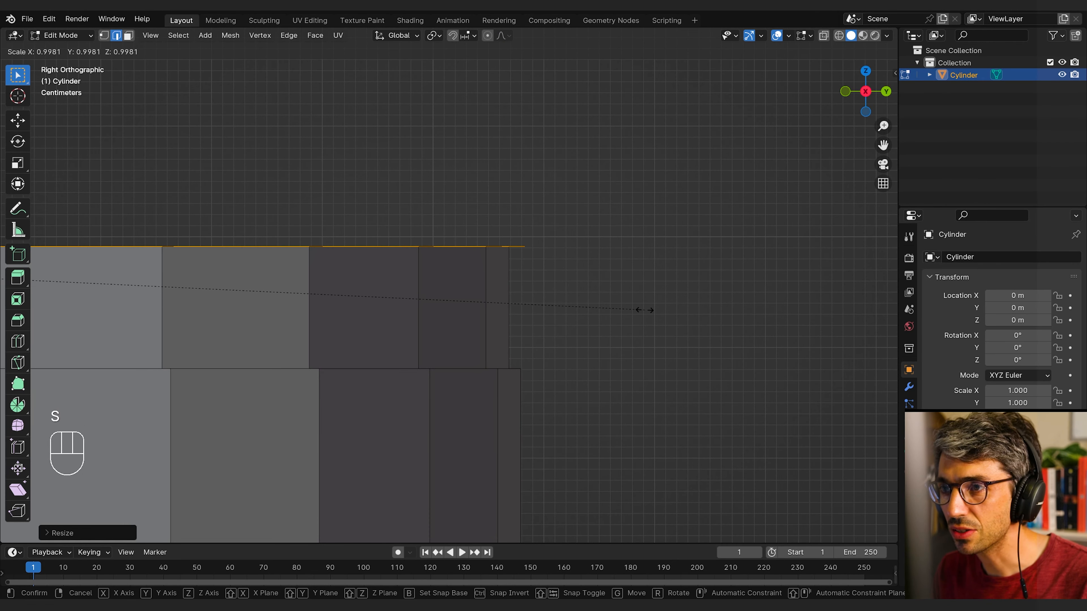
{"action": "left_click", "coordinate": [646, 311]}
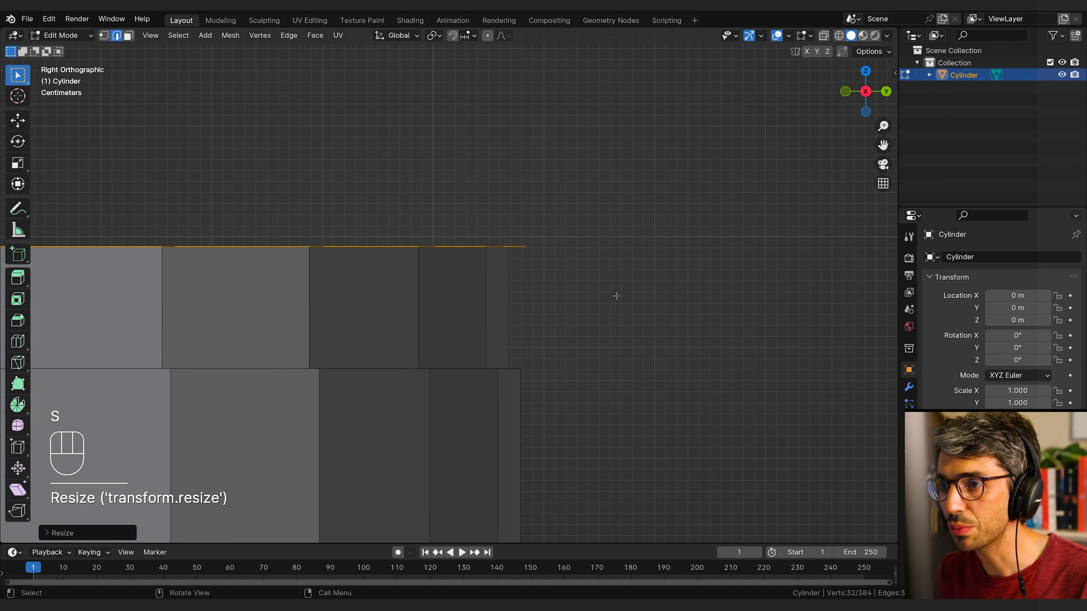
Step: Extrude the top edge loop upward about 3 m along Z to form the long upper section of the hilt
{"action": "scroll", "coordinate": [616, 293], "scroll_direction": "down", "scroll_amount": 12}
{"action": "scroll", "coordinate": [629, 344], "scroll_direction": "down", "scroll_amount": 3}
{"action": "middle_click_drag", "start_coordinate": [447, 262], "coordinate": [626, 369], "text": "shift"}
{"action": "scroll", "coordinate": [595, 340], "scroll_direction": "down", "scroll_amount": 3}
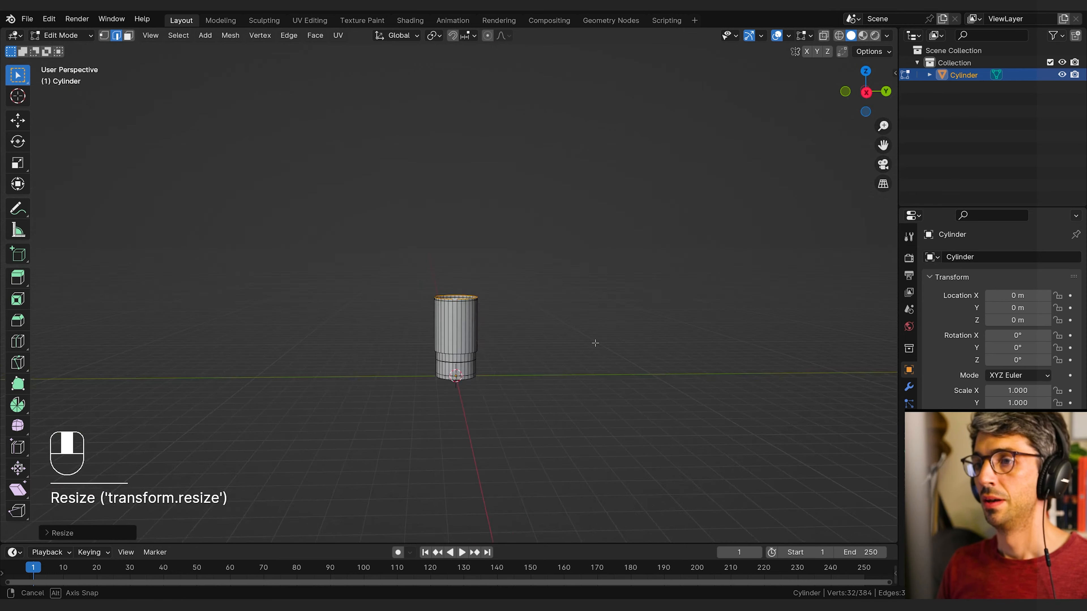
{"action": "key", "text": "KP_3"}
{"action": "scroll", "coordinate": [570, 347], "scroll_direction": "up", "scroll_amount": 4}
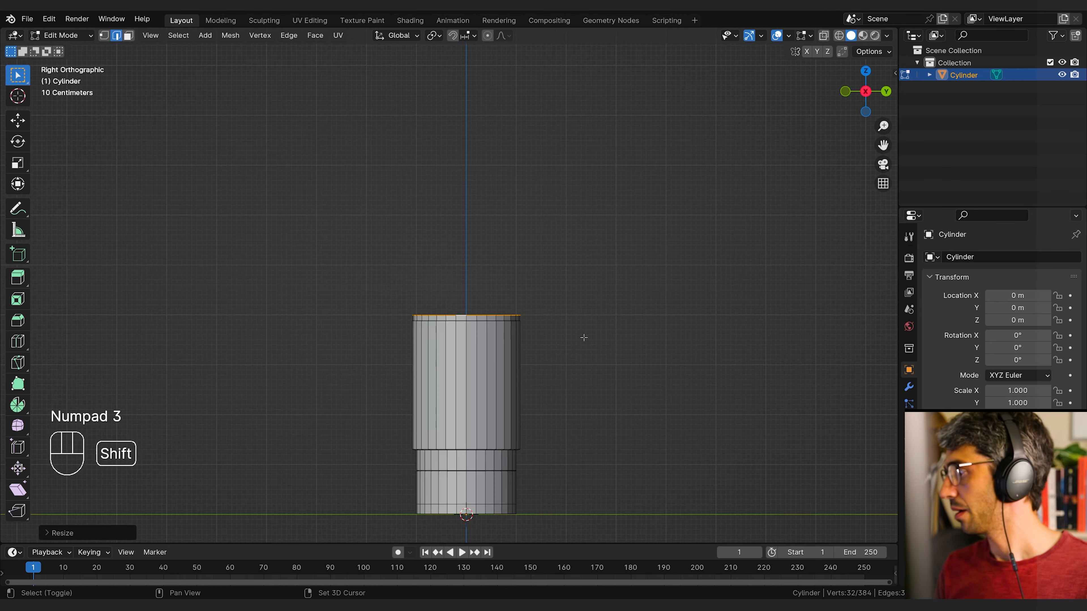
{"action": "middle_click_drag", "start_coordinate": [582, 337], "coordinate": [626, 439], "text": "shift"}
{"action": "key", "text": "e"}
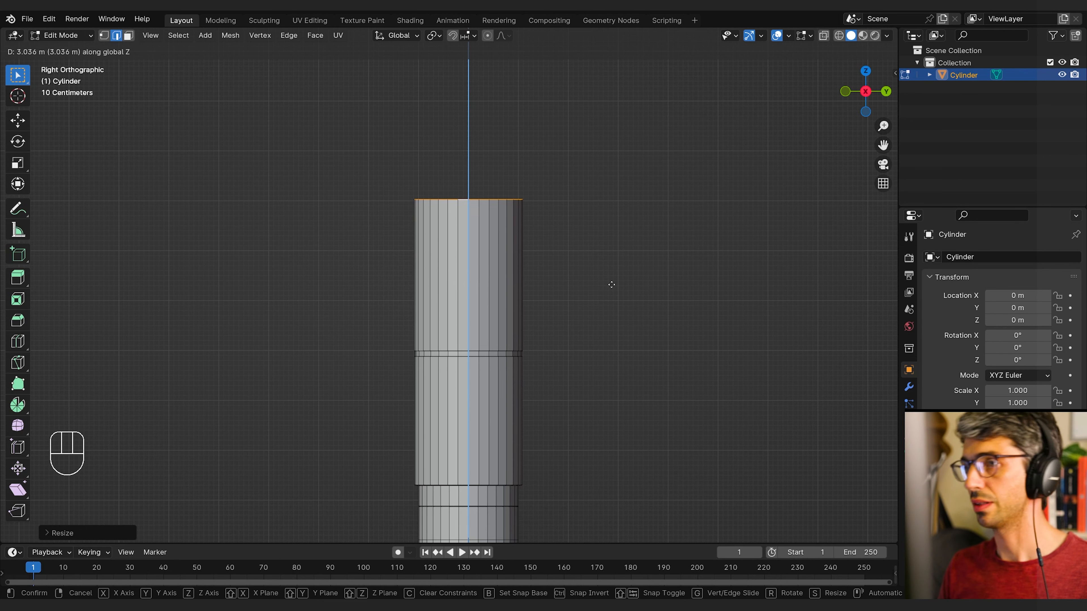
{"action": "left_click", "coordinate": [609, 272]}
Step: Extrude the upper section's top edge loop in place and scale it inward to about 0.98 as a thin rim
{"action": "scroll", "coordinate": [609, 334], "scroll_direction": "down", "scroll_amount": 3}
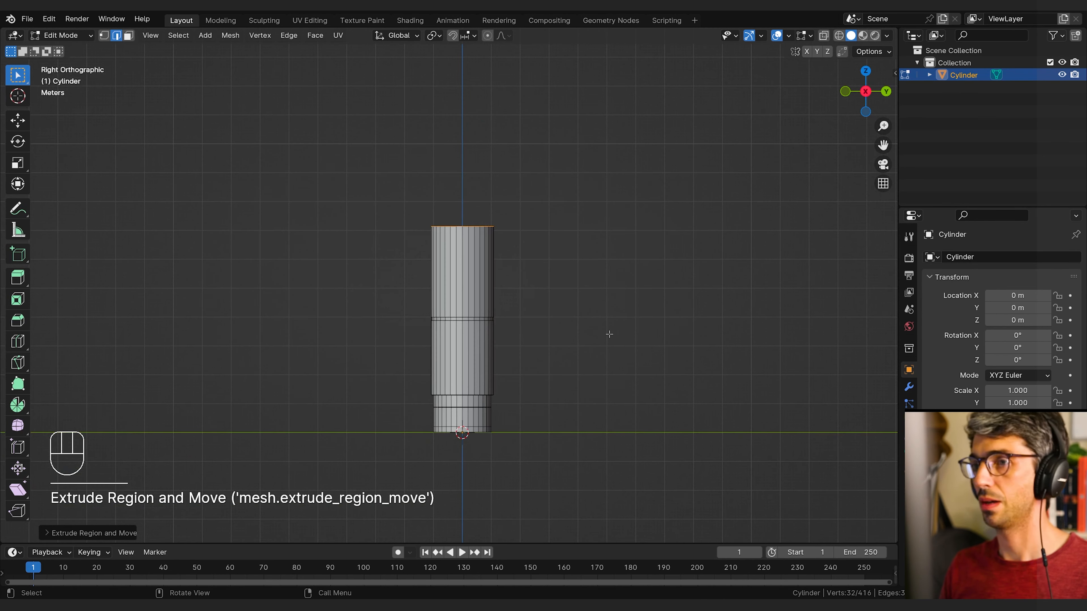
{"action": "middle_click_drag", "start_coordinate": [546, 252], "coordinate": [548, 349], "text": "shift"}
{"action": "scroll", "coordinate": [577, 374], "scroll_direction": "up", "scroll_amount": 2}
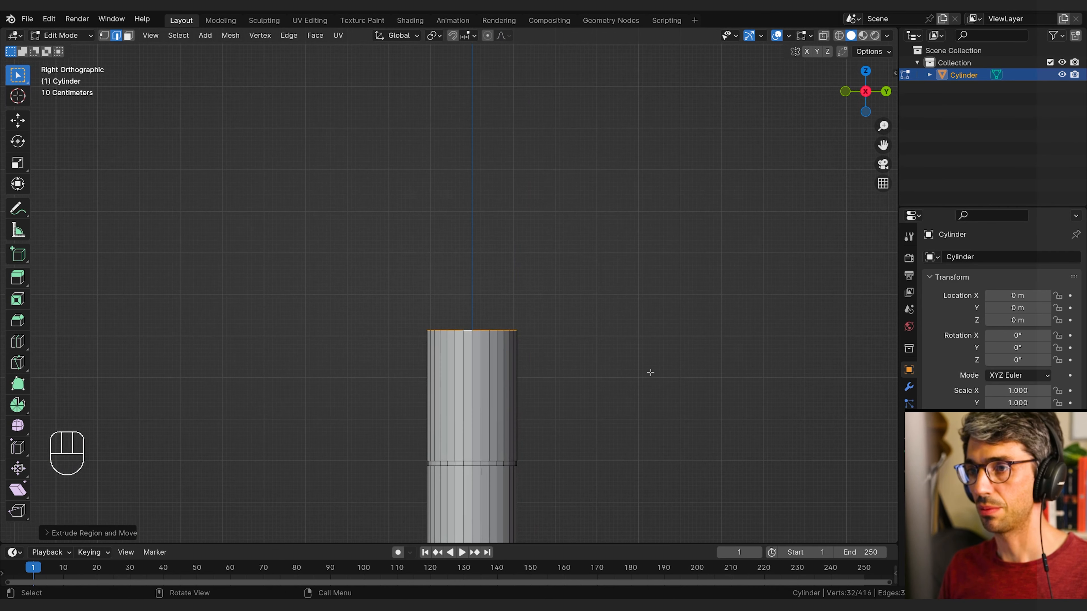
{"action": "key", "text": "e"}
{"action": "key", "text": "s"}
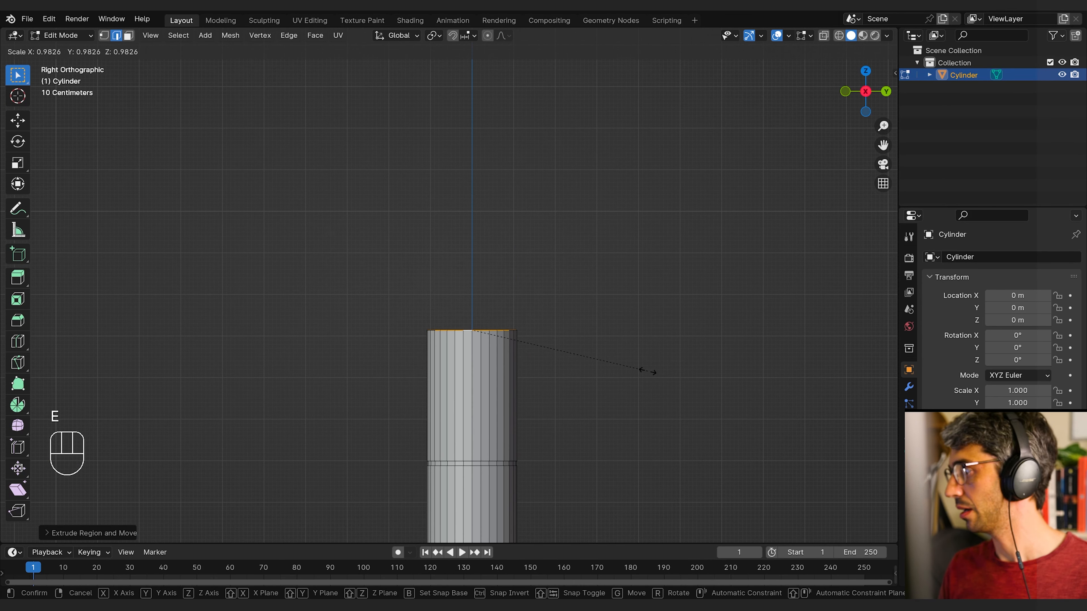
{"action": "left_click", "coordinate": [667, 371]}
Step: Extrude the inner edge loop of the upper section's rim upward about 0.27 m along Z
{"action": "middle_click_drag", "start_coordinate": [667, 369], "coordinate": [603, 372]}
{"action": "key", "text": "e"}
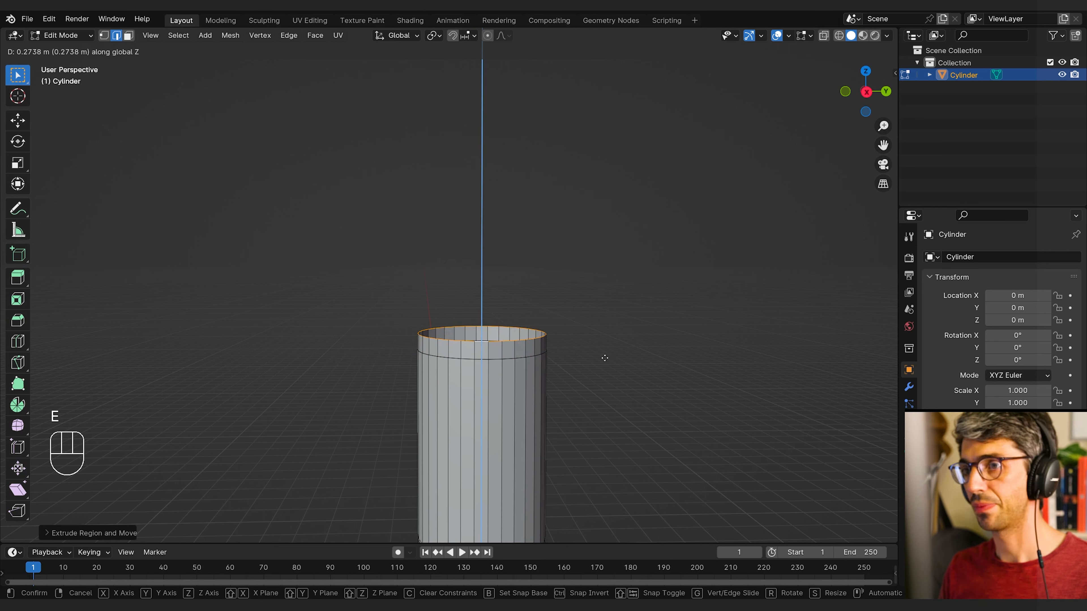
{"action": "left_click", "coordinate": [604, 362]}
Step: Extrude the top edge loop, scale it inward, and raise it slightly to form a sloped edge
{"action": "key", "text": "e"}
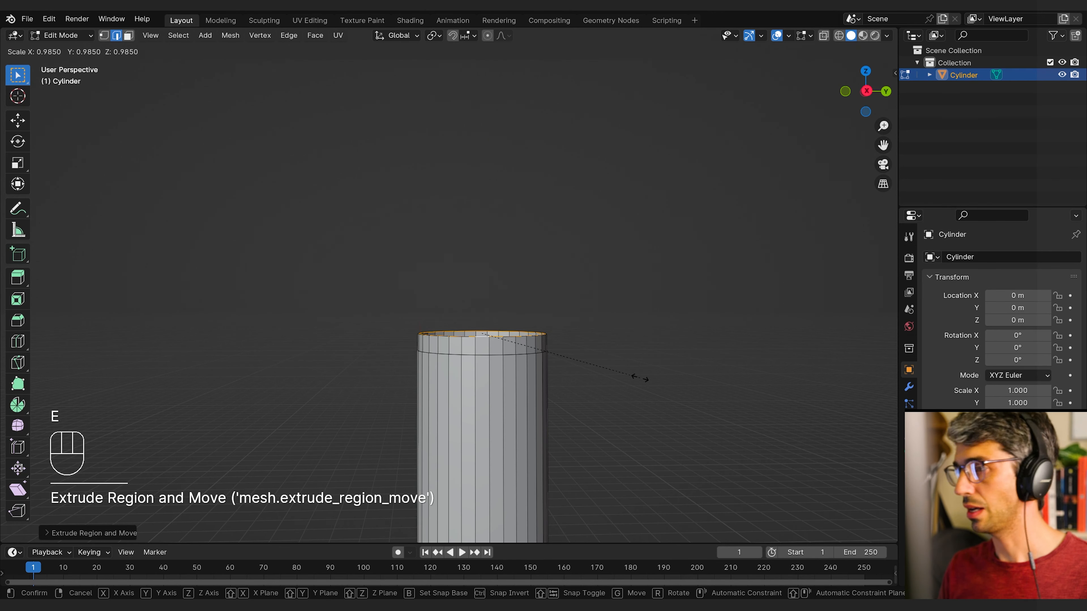
{"action": "right_click", "coordinate": [624, 374]}
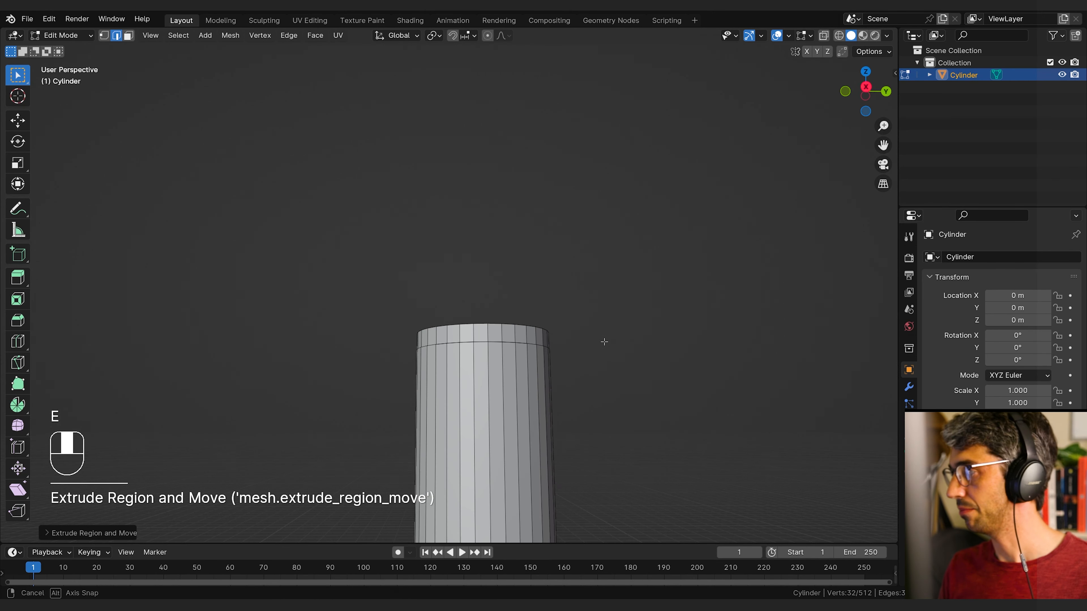
{"action": "key", "text": "g"}
{"action": "left_click", "coordinate": [606, 370]}
Step: Scale the hilt's sloped top edge loop inward to about 0.96
{"action": "scroll", "coordinate": [605, 364], "scroll_direction": "up", "scroll_amount": 2}
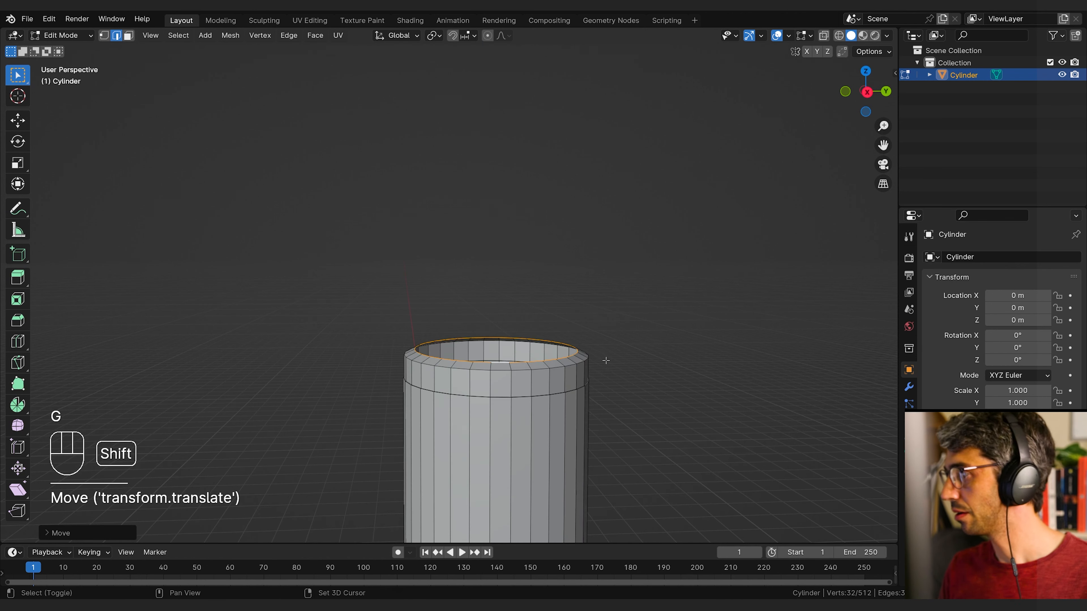
{"action": "middle_click_drag", "start_coordinate": [605, 361], "coordinate": [605, 396], "text": "shift"}
{"action": "middle_click_drag", "start_coordinate": [605, 396], "coordinate": [585, 346]}
{"action": "scroll", "coordinate": [602, 380], "scroll_direction": "up", "scroll_amount": 2}
{"action": "key", "text": "s"}
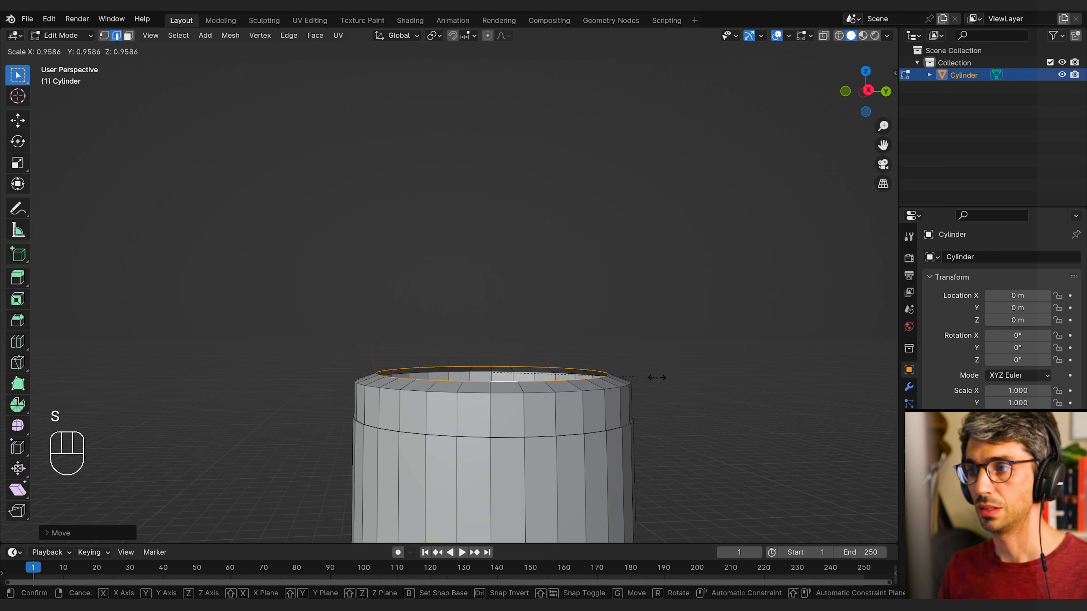
{"action": "left_click", "coordinate": [652, 376]}
Step: Extrude the top edge loop slightly upward along Z to form a short, narrow neck
{"action": "middle_click_drag", "start_coordinate": [653, 376], "coordinate": [656, 374]}
{"action": "key", "text": "e"}
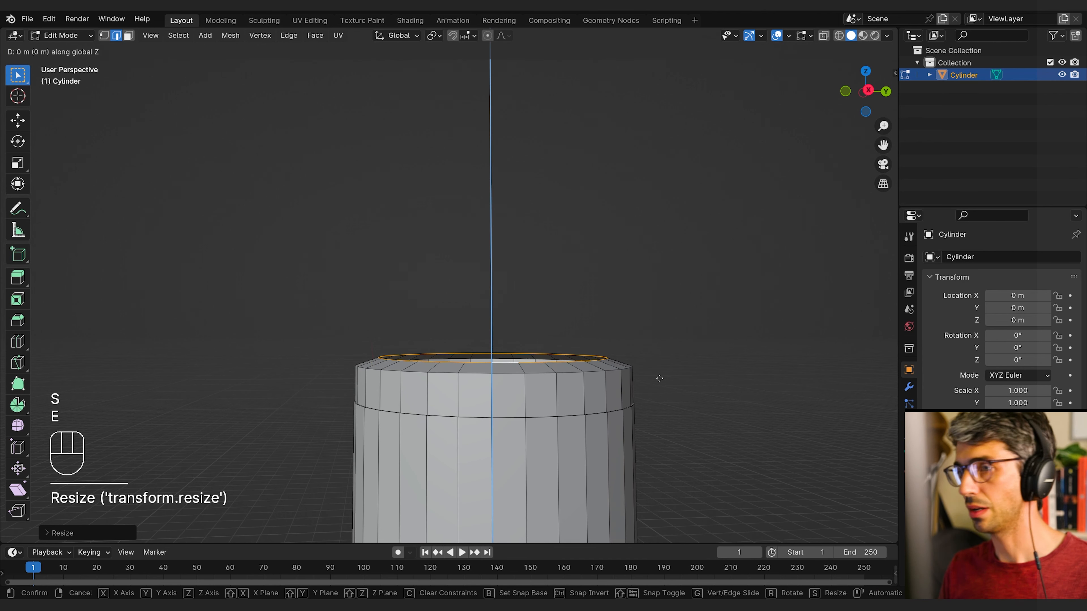
{"action": "left_click", "coordinate": [662, 360], "text": "shift"}
{"action": "middle_click_drag", "start_coordinate": [662, 361], "coordinate": [645, 352]}
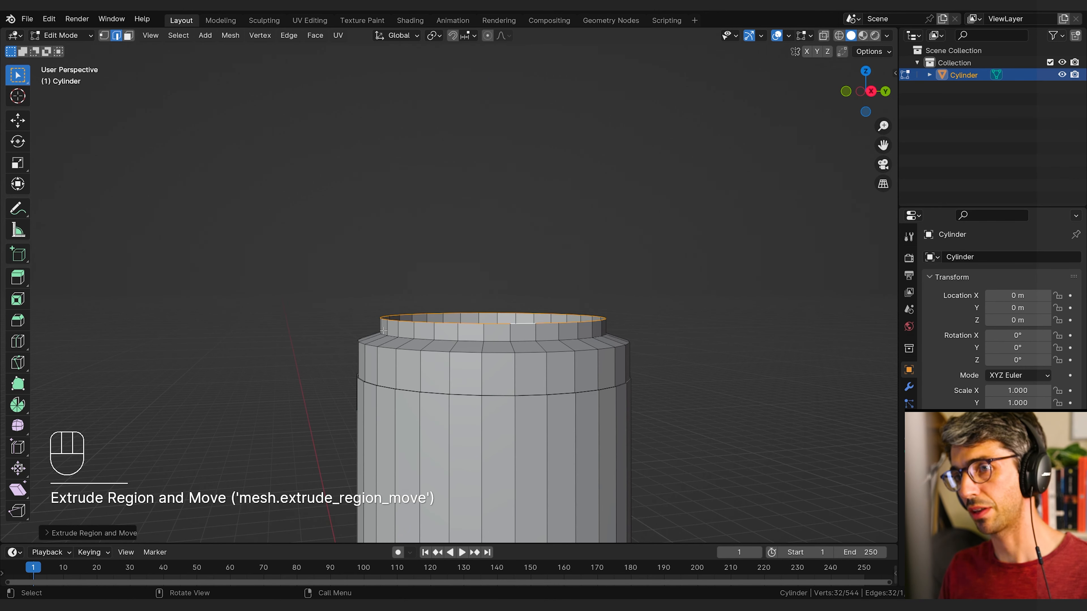
Step: Examine the proportions of the hilt's top section and new neck in the right orthographic view
{"action": "scroll", "coordinate": [623, 391], "scroll_direction": "down", "scroll_amount": 4}
{"action": "middle_click_drag", "start_coordinate": [624, 391], "coordinate": [606, 335], "text": "shift"}
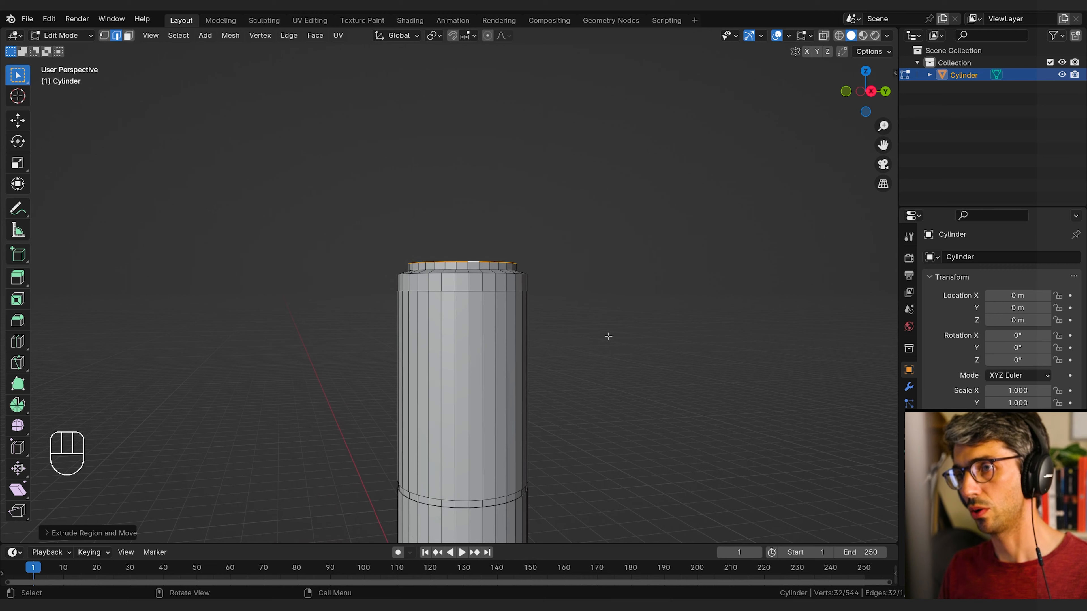
{"action": "middle_click_drag", "start_coordinate": [563, 284], "coordinate": [573, 357], "text": "shift"}
{"action": "key", "text": "KP_3"}
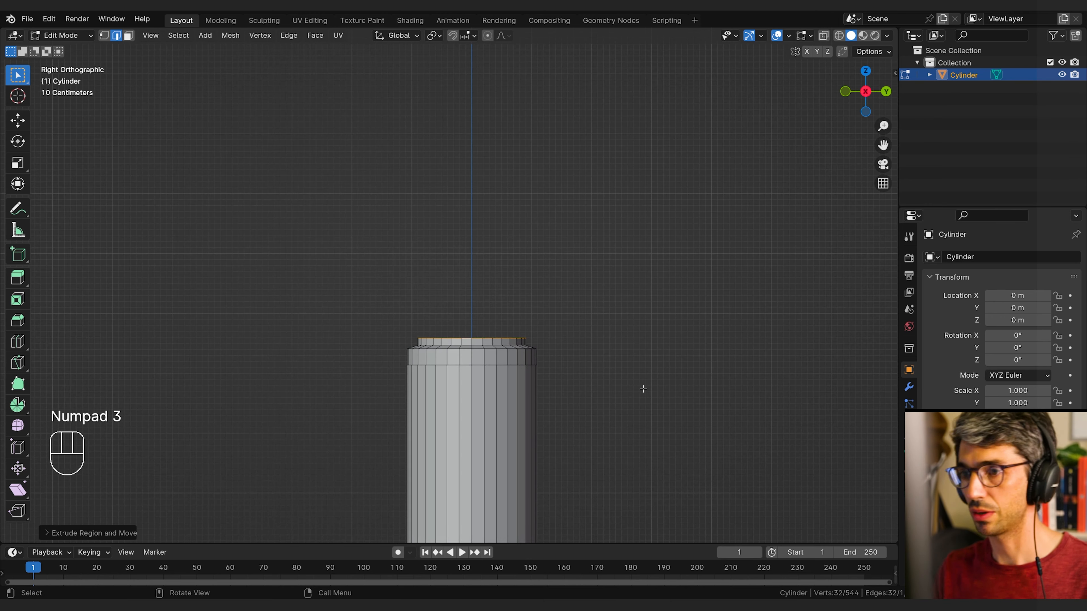
{"action": "middle_click_drag", "start_coordinate": [506, 306], "coordinate": [466, 251], "text": "shift"}
{"action": "scroll", "coordinate": [505, 372], "scroll_direction": "up", "scroll_amount": 4}
{"action": "scroll", "coordinate": [465, 251], "scroll_direction": "up", "scroll_amount": 3}
{"action": "middle_click_drag", "start_coordinate": [509, 386], "coordinate": [531, 333], "text": "shift"}
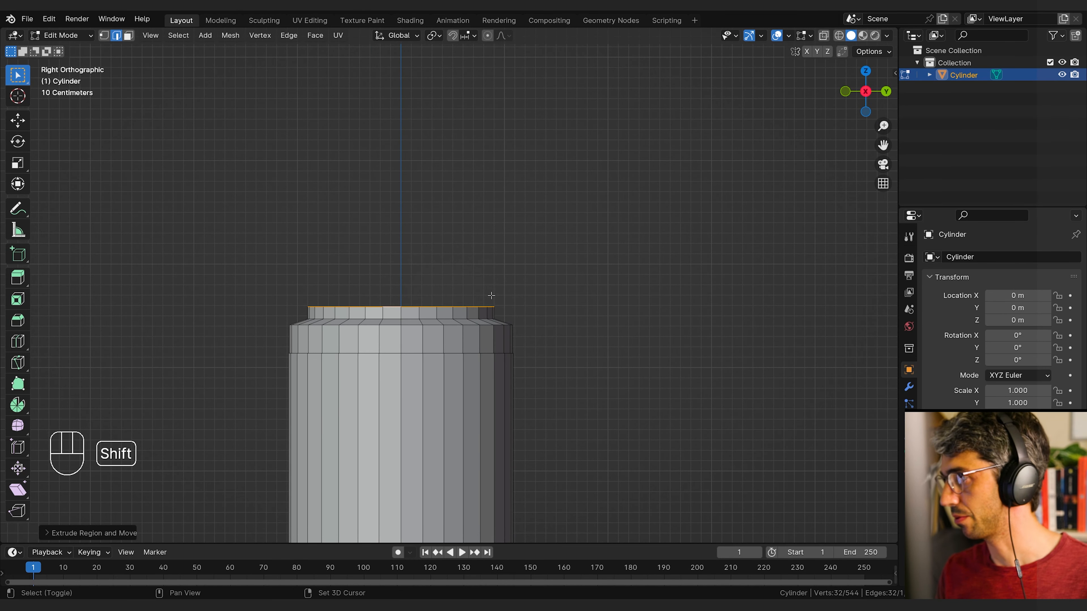
{"action": "middle_click_drag", "start_coordinate": [490, 297], "coordinate": [497, 300], "text": "shift"}
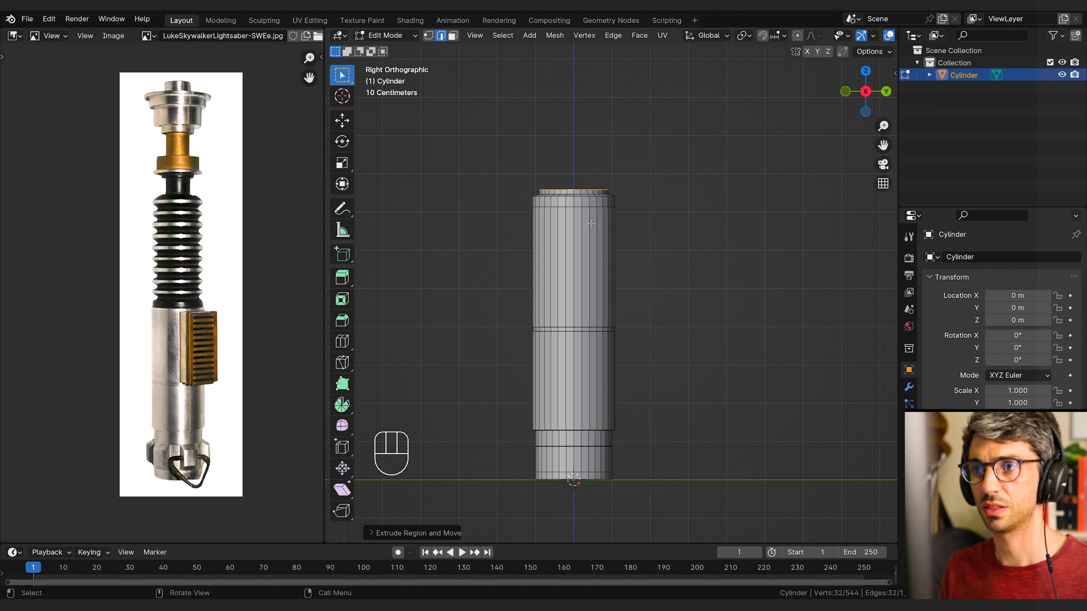
Step: Compare the reference image's metal body and ribbed black grip with the hilt modeled so far
{"action": "middle_click_drag", "start_coordinate": [164, 308], "coordinate": [176, 280]}
{"action": "scroll", "coordinate": [175, 280], "scroll_direction": "up", "scroll_amount": 3}
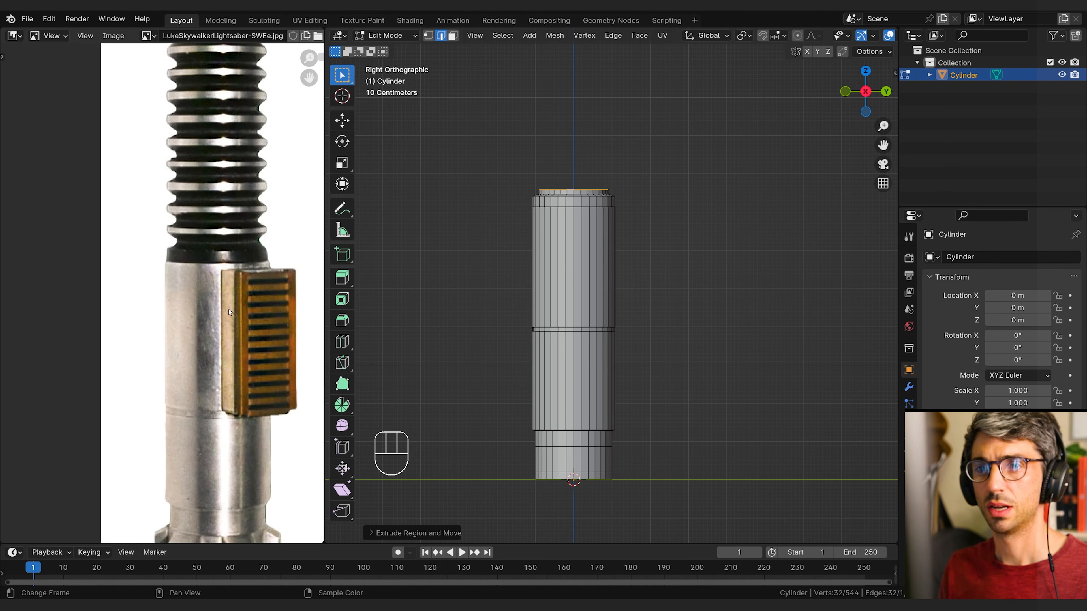
{"action": "scroll", "coordinate": [222, 331], "scroll_direction": "down", "scroll_amount": 1}
{"action": "middle_click_drag", "start_coordinate": [223, 331], "coordinate": [214, 305]}
{"action": "scroll", "coordinate": [214, 305], "scroll_direction": "down", "scroll_amount": 1}
{"action": "mouse_move", "coordinate": [166, 221]}
{"action": "middle_mouse_down"}
{"action": "mouse_move", "coordinate": [173, 197]}
{"action": "mouse_move", "coordinate": [175, 212]}
{"action": "middle_mouse_up"}
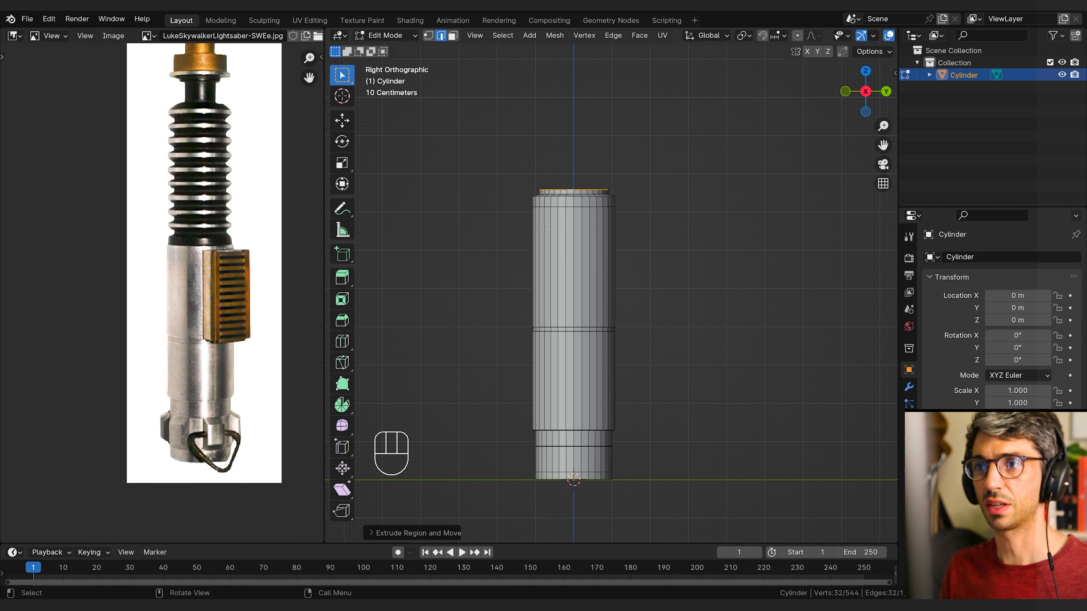
{"action": "middle_click_drag", "start_coordinate": [522, 300], "coordinate": [597, 251]}
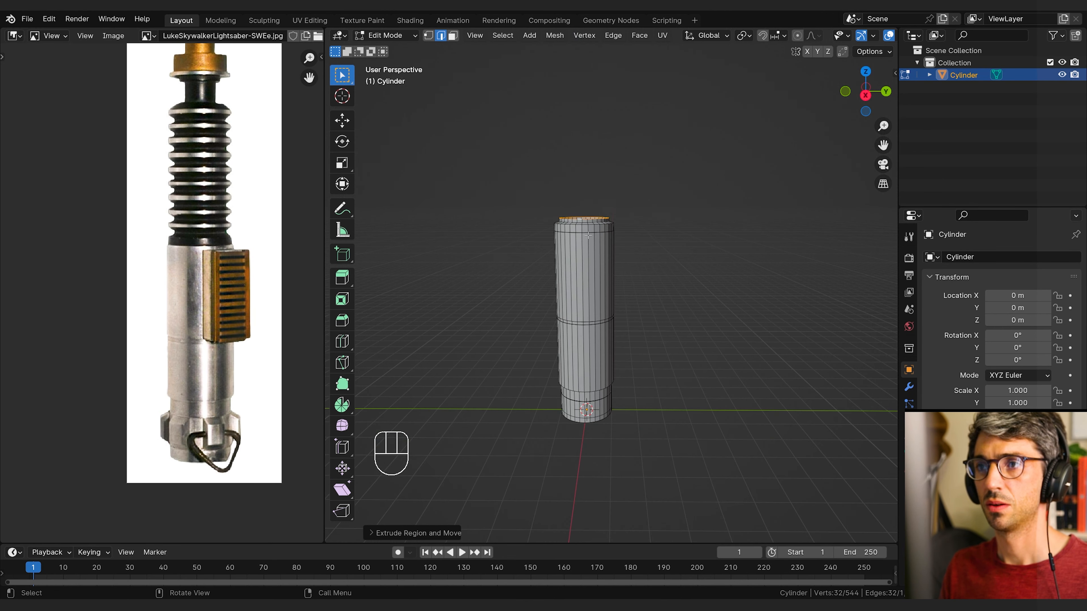
{"action": "key", "text": "KP_3"}
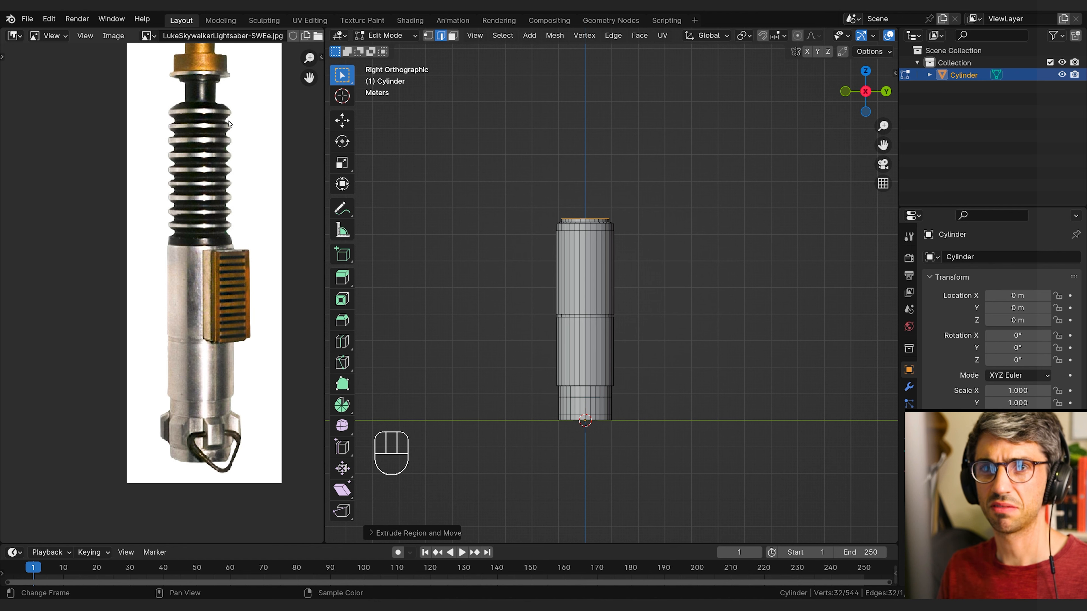
Step: Extrude the neck's top edge loop outward to about the body's width and raise it slightly along Z to form a flared underside
{"action": "scroll", "coordinate": [647, 206], "scroll_direction": "up", "scroll_amount": 1}
{"action": "middle_click_drag", "start_coordinate": [647, 207], "coordinate": [636, 263], "text": "shift"}
{"action": "scroll", "coordinate": [636, 269], "scroll_direction": "up", "scroll_amount": 3}
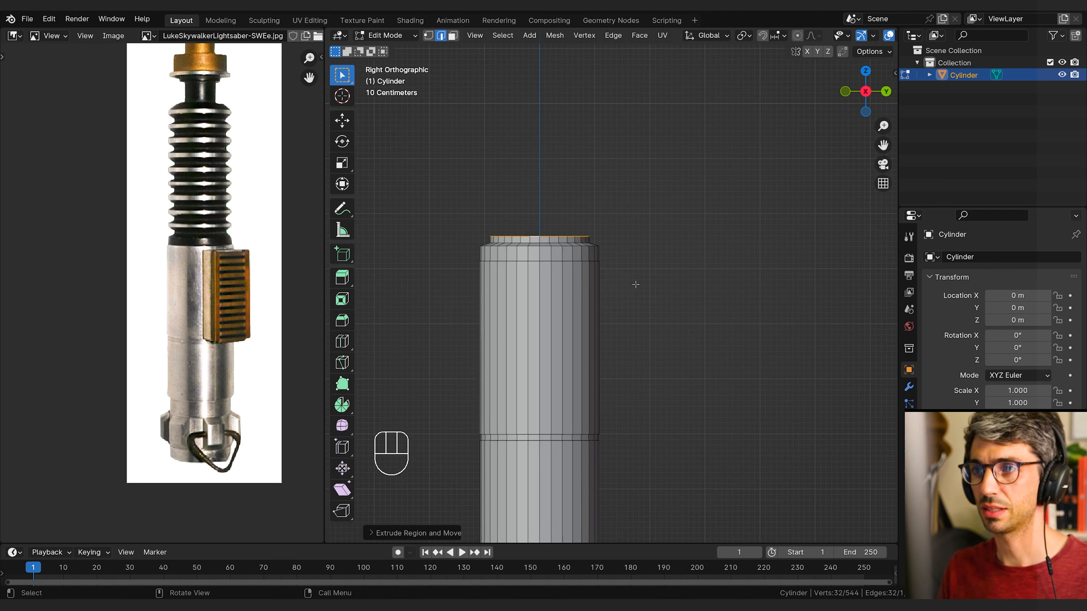
{"action": "middle_click_drag", "start_coordinate": [565, 244], "coordinate": [603, 300], "text": "shift"}
{"action": "scroll", "coordinate": [615, 291], "scroll_direction": "up", "scroll_amount": 2}
{"action": "key", "text": "KP_3"}
{"action": "scroll", "coordinate": [592, 292], "scroll_direction": "up", "scroll_amount": 4}
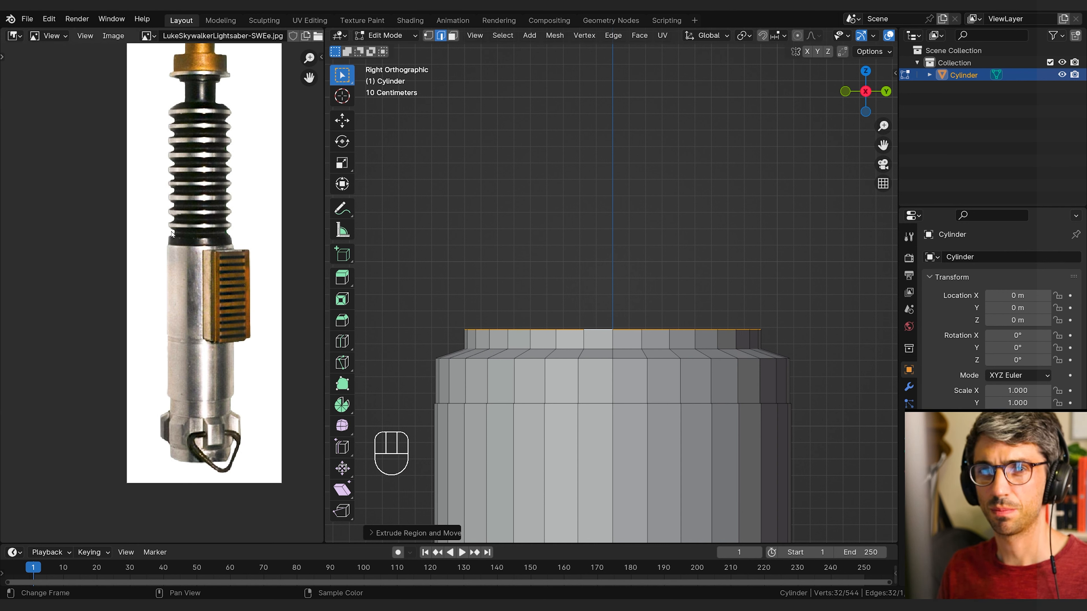
{"action": "key", "text": "e"}
{"action": "key", "text": "s"}
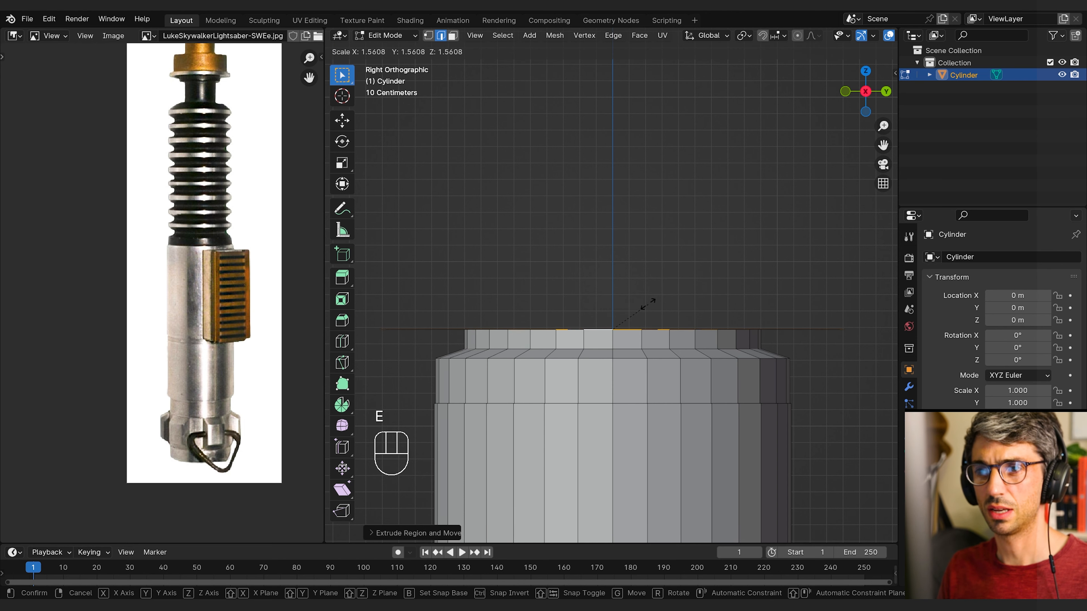
{"action": "left_click", "coordinate": [632, 302]}
{"action": "key", "text": "g"}
{"action": "key", "text": "z"}
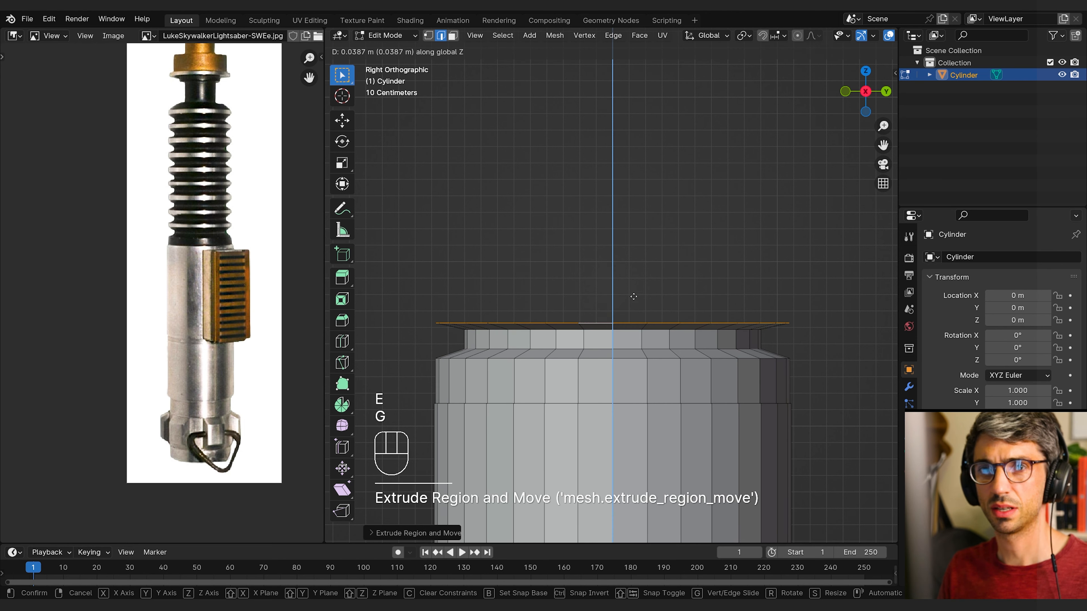
{"action": "left_click", "coordinate": [635, 295]}
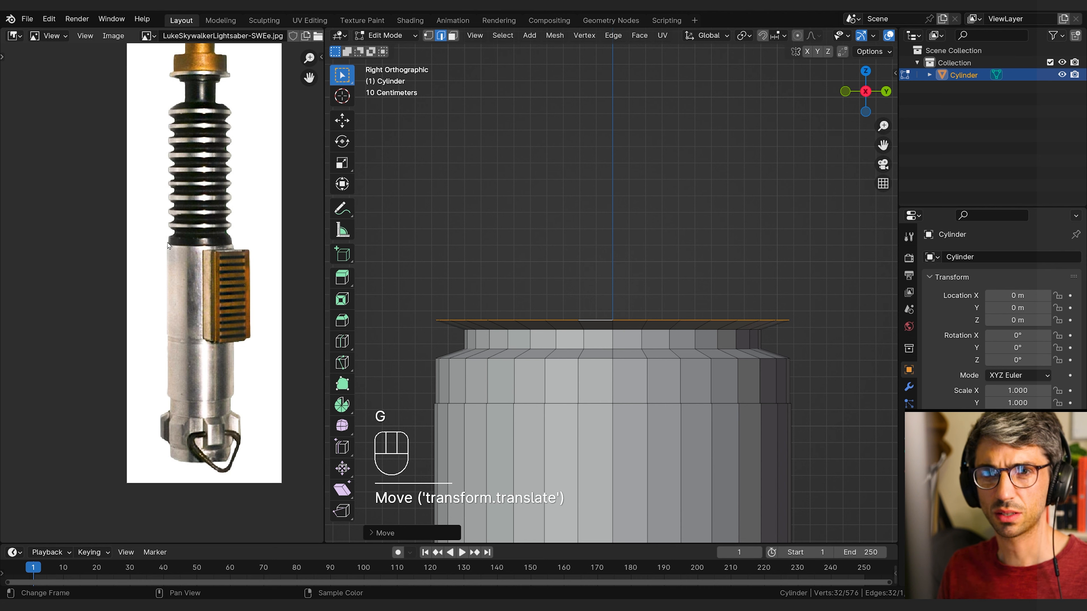
Step: Scale the flared edge loop slightly inward and extrude it about 0.09 m upward along Z to form the first ring's side
{"action": "scroll", "coordinate": [168, 245], "scroll_direction": "up", "scroll_amount": 2}
{"action": "key", "text": "s"}
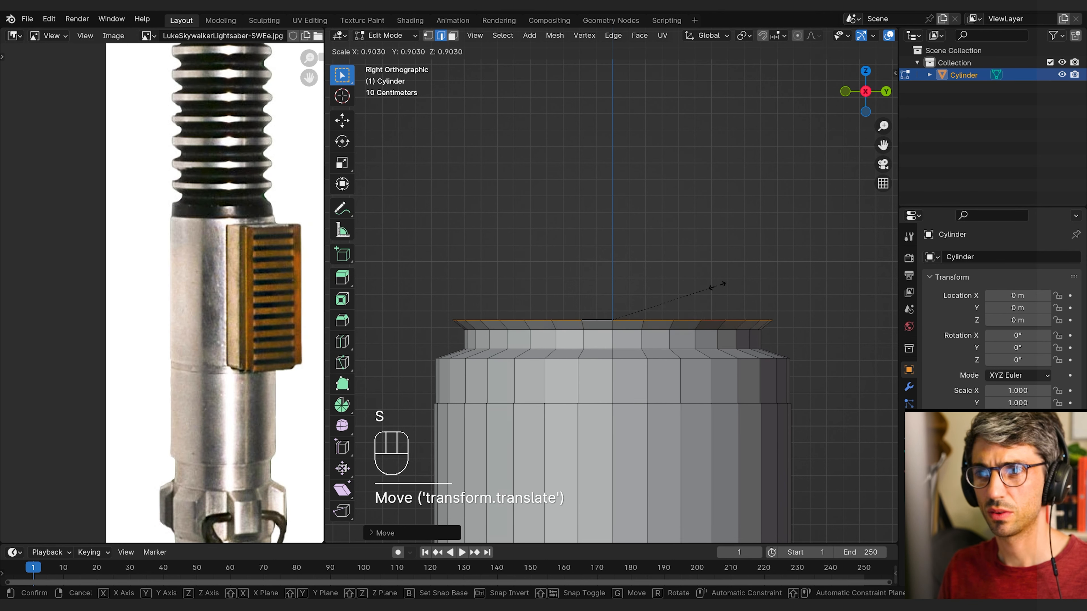
{"action": "left_click", "coordinate": [724, 287]}
{"action": "middle_click_drag", "start_coordinate": [755, 304], "coordinate": [723, 312], "text": "shift"}
{"action": "key", "text": "e"}
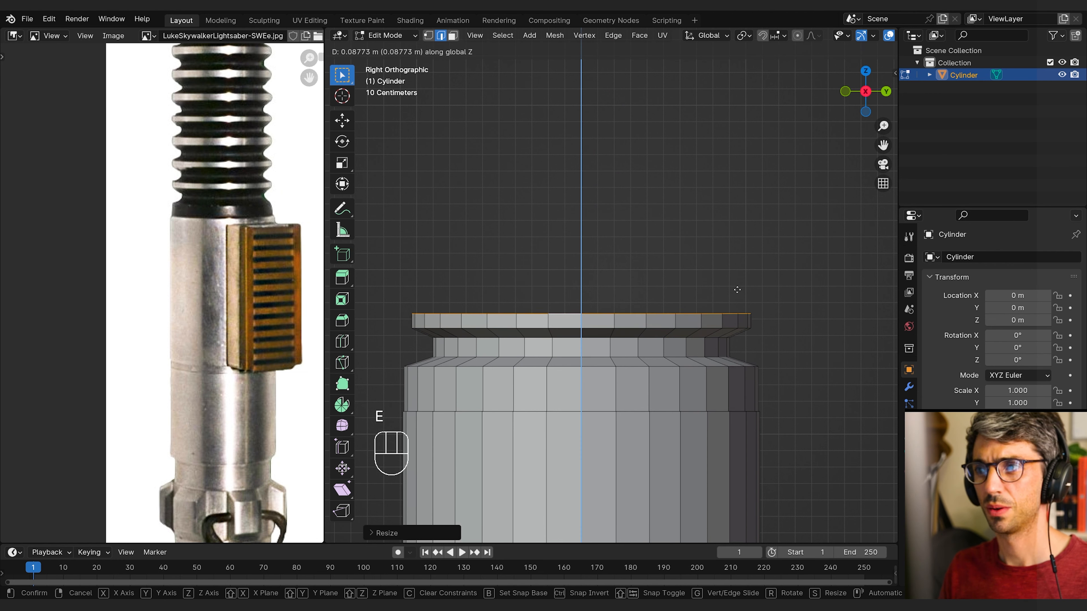
{"action": "left_click", "coordinate": [736, 290]}
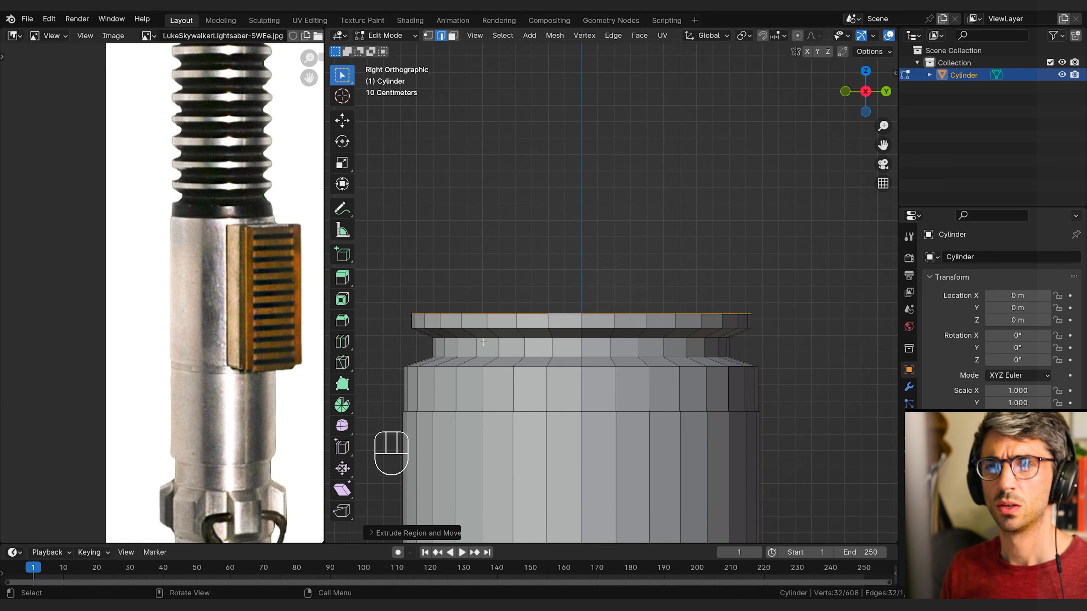
Step: Bevel the edge loop at the neck's base with 6 segments and a width of about 0.096 m for a curved transition
{"action": "middle_click_drag", "start_coordinate": [425, 336], "coordinate": [455, 333], "text": "shift"}
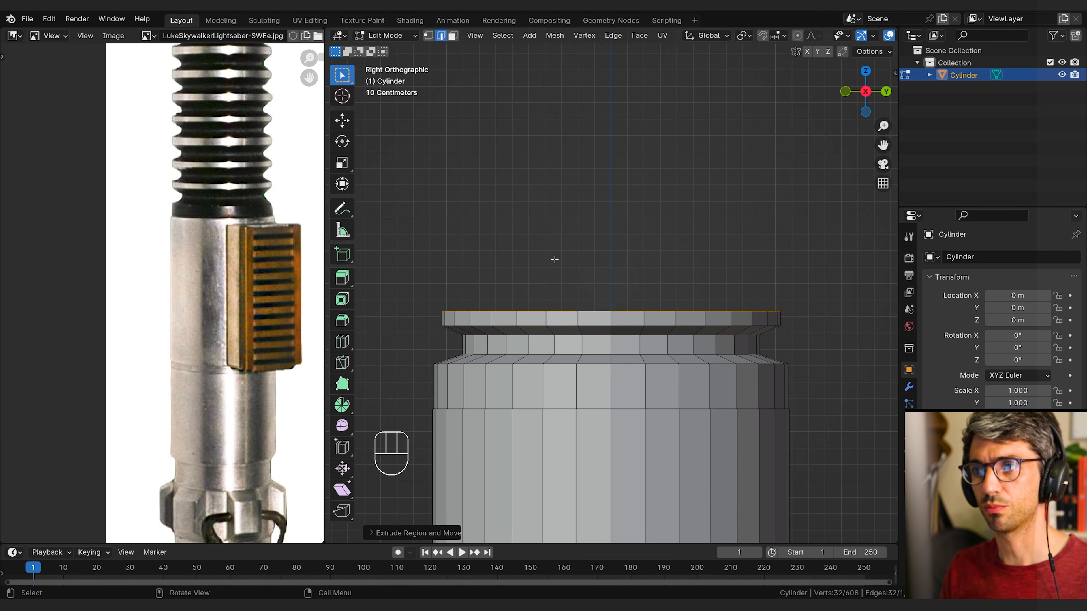
{"action": "middle_click_drag", "start_coordinate": [630, 324], "coordinate": [624, 381]}
{"action": "middle_click_drag", "start_coordinate": [557, 385], "coordinate": [616, 355], "text": "shift"}
{"action": "middle_click_drag", "start_coordinate": [578, 385], "coordinate": [575, 347]}
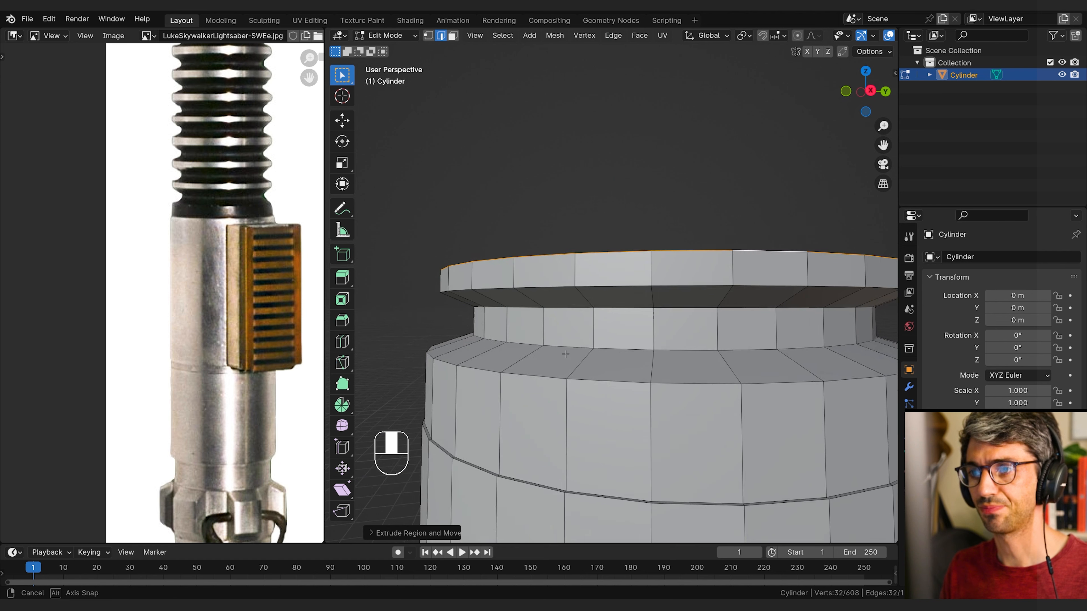
{"action": "left_click", "coordinate": [576, 347], "text": "alt"}
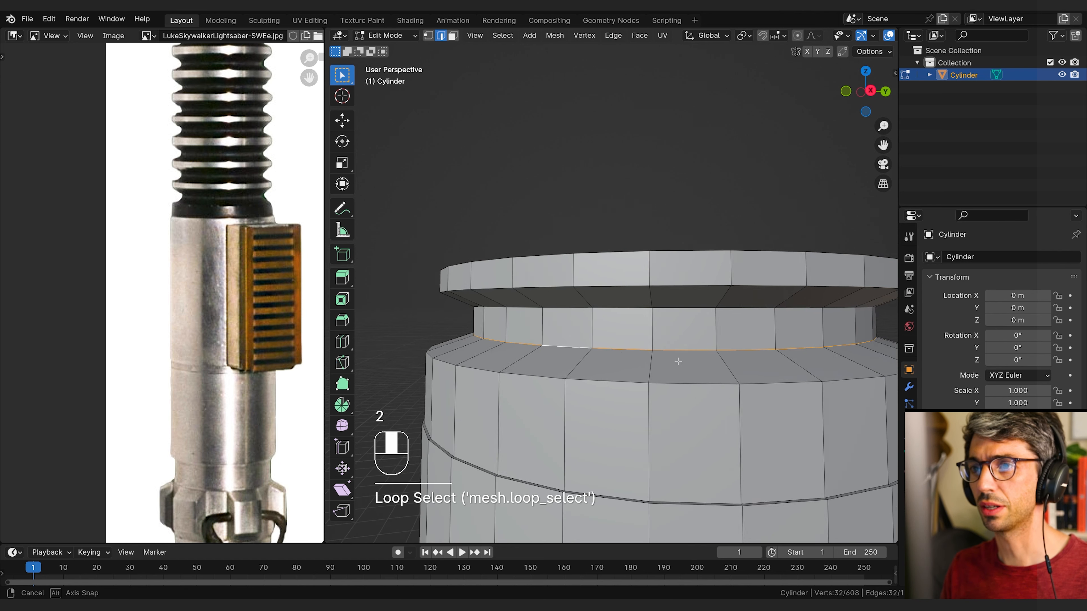
{"action": "middle_click_drag", "start_coordinate": [649, 360], "coordinate": [622, 364], "text": "shift"}
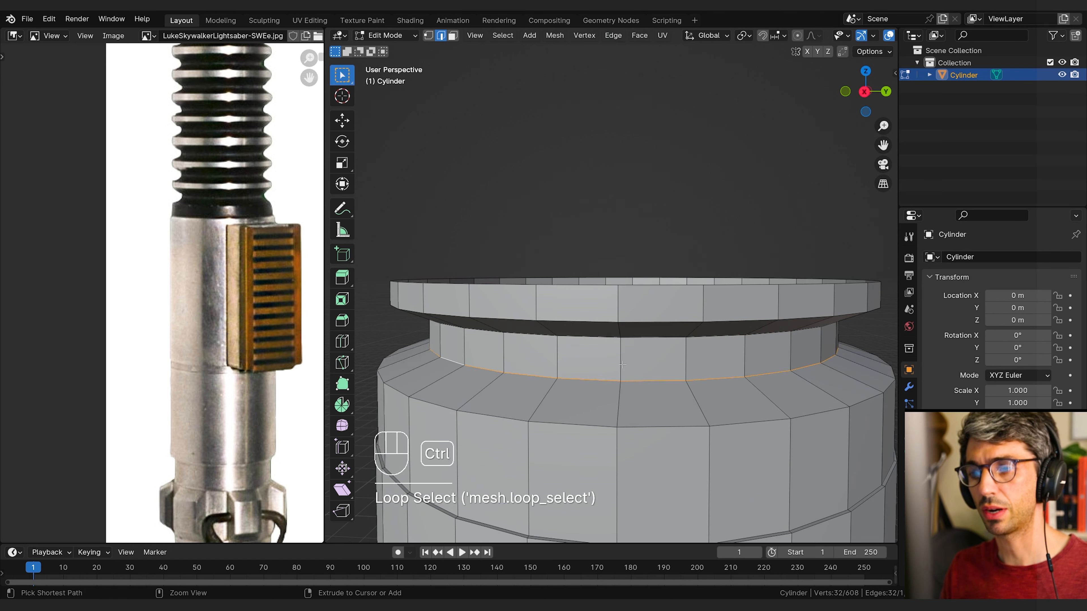
{"action": "key", "text": "ctrl+b"}
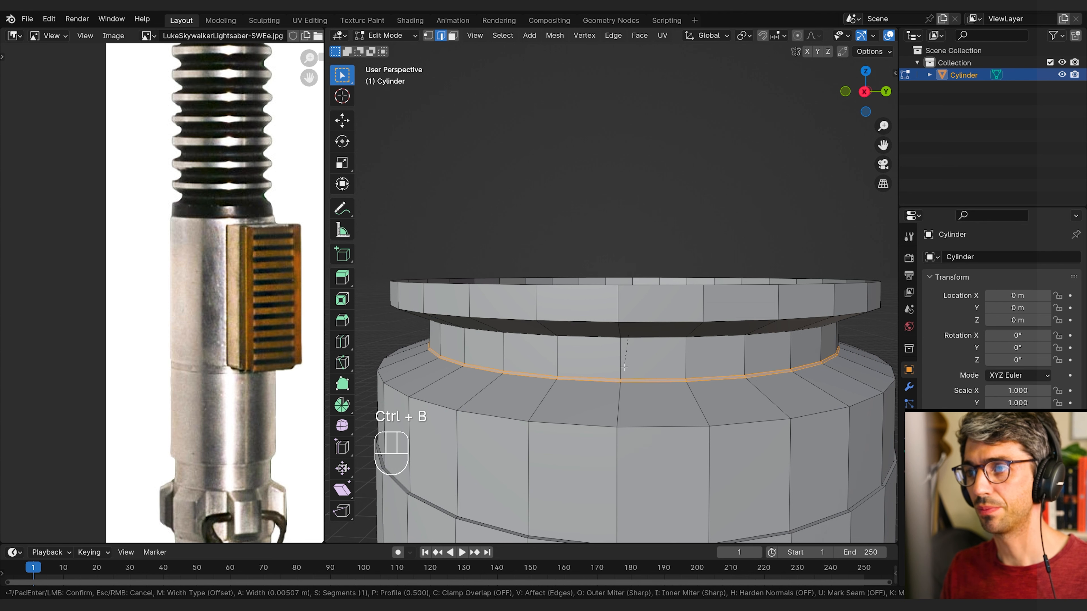
{"action": "scroll", "coordinate": [623, 379], "scroll_direction": "up", "scroll_amount": 2}
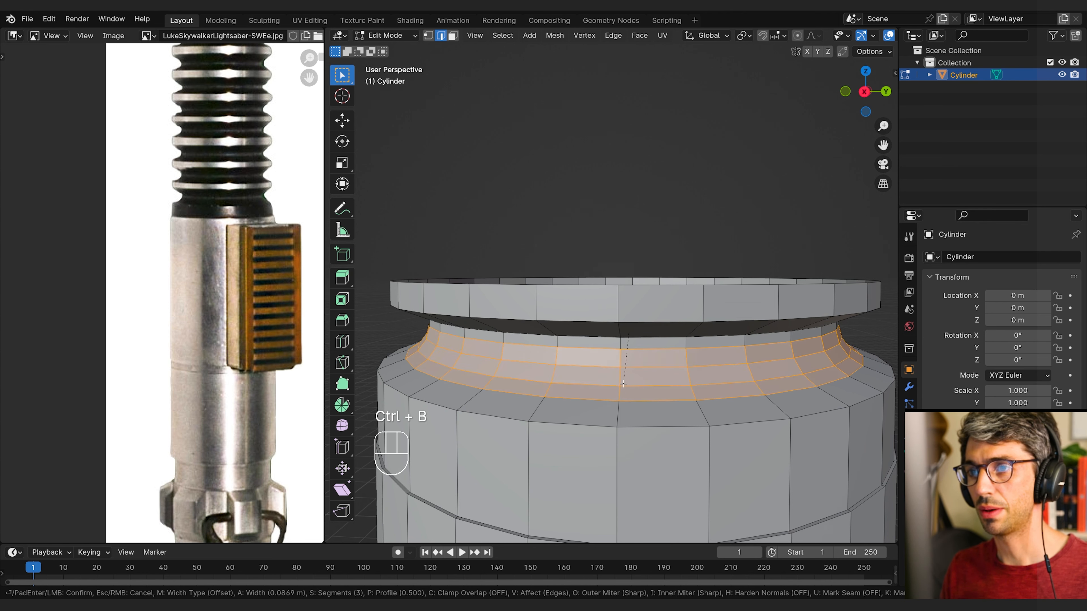
{"action": "scroll", "coordinate": [624, 386], "scroll_direction": "up", "scroll_amount": 2}
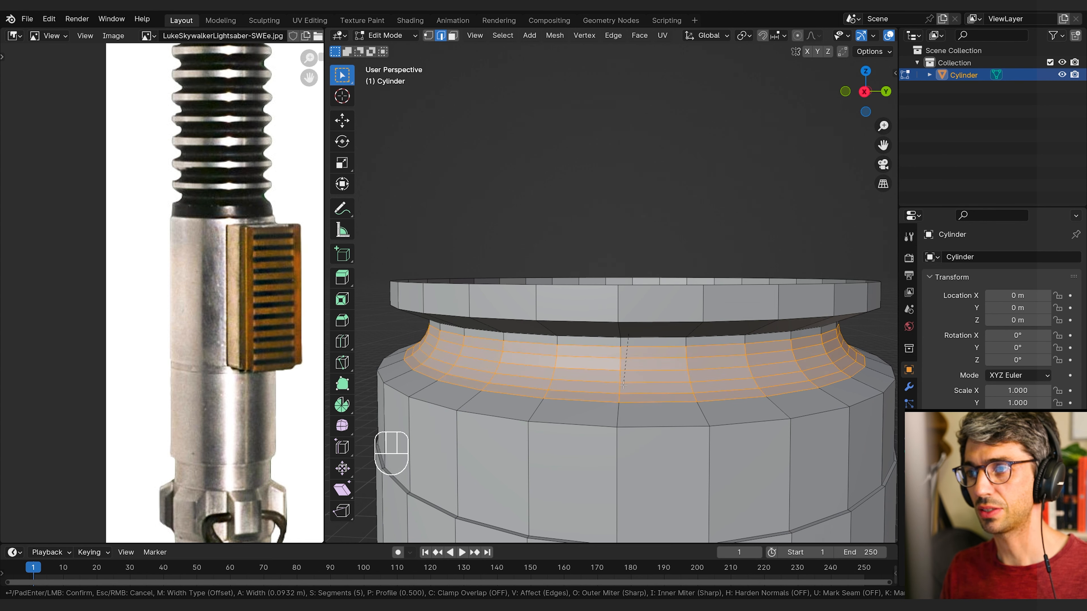
{"action": "scroll", "coordinate": [623, 386], "scroll_direction": "up", "scroll_amount": 1}
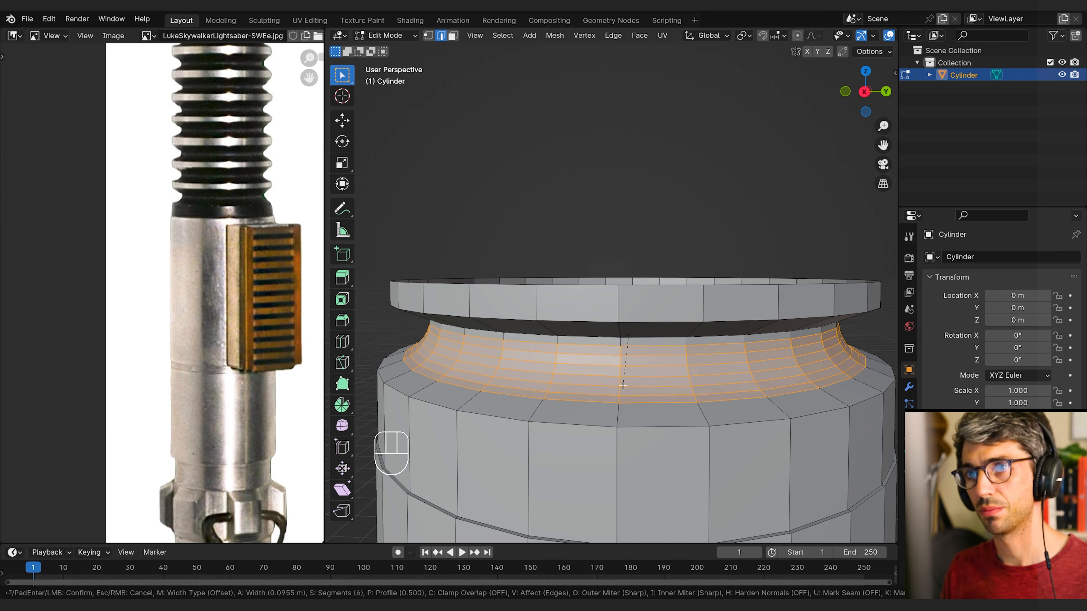
{"action": "left_click", "coordinate": [623, 386]}
{"action": "middle_click_drag", "start_coordinate": [622, 385], "coordinate": [626, 360]}
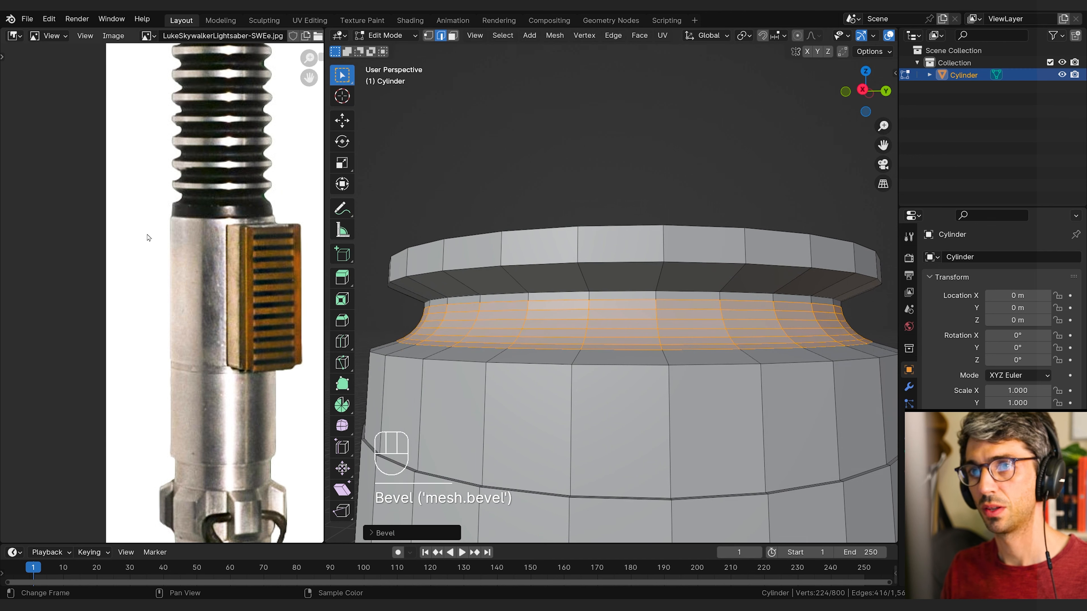
Step: Add a centered loop cut around the sloped underside of the first ring
{"action": "middle_click_drag", "start_coordinate": [403, 257], "coordinate": [423, 296], "text": "shift"}
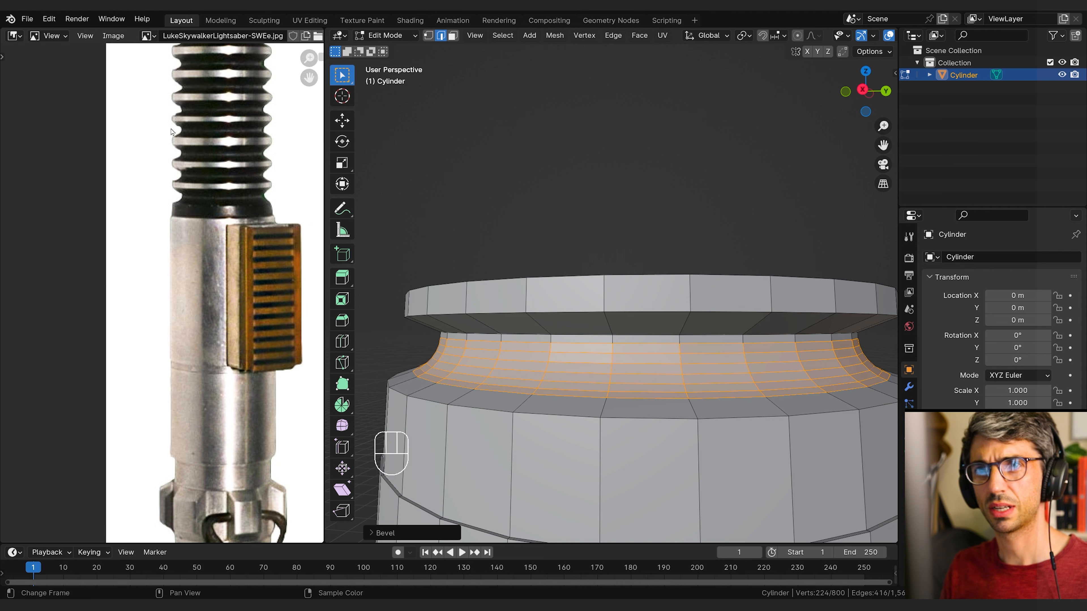
{"action": "key", "text": "alt"}
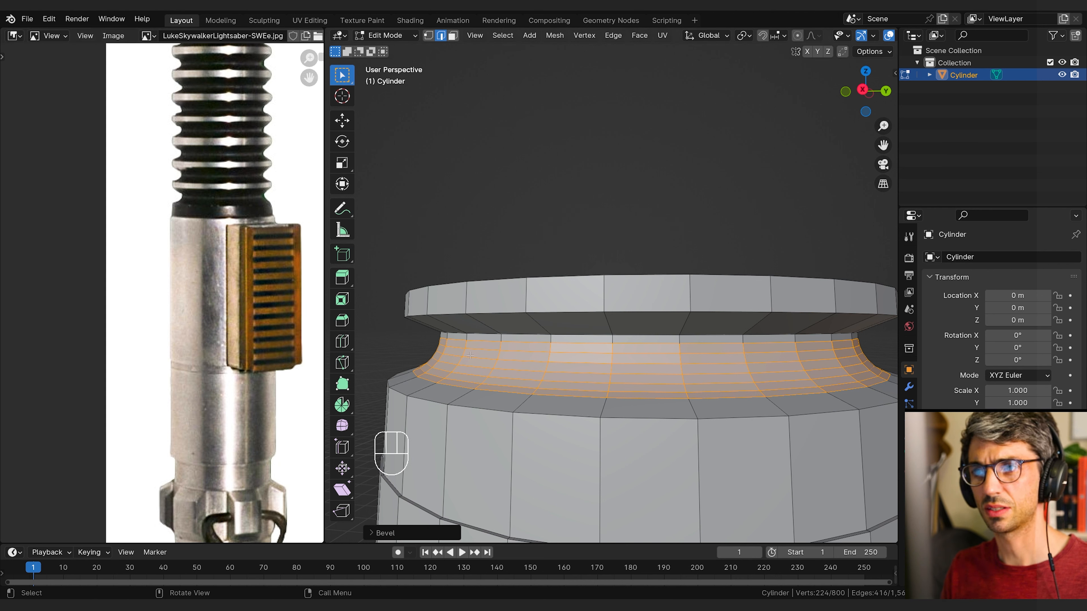
{"action": "left_click", "coordinate": [416, 316], "text": "alt"}
{"action": "middle_click_drag", "start_coordinate": [551, 315], "coordinate": [505, 315], "text": "shift"}
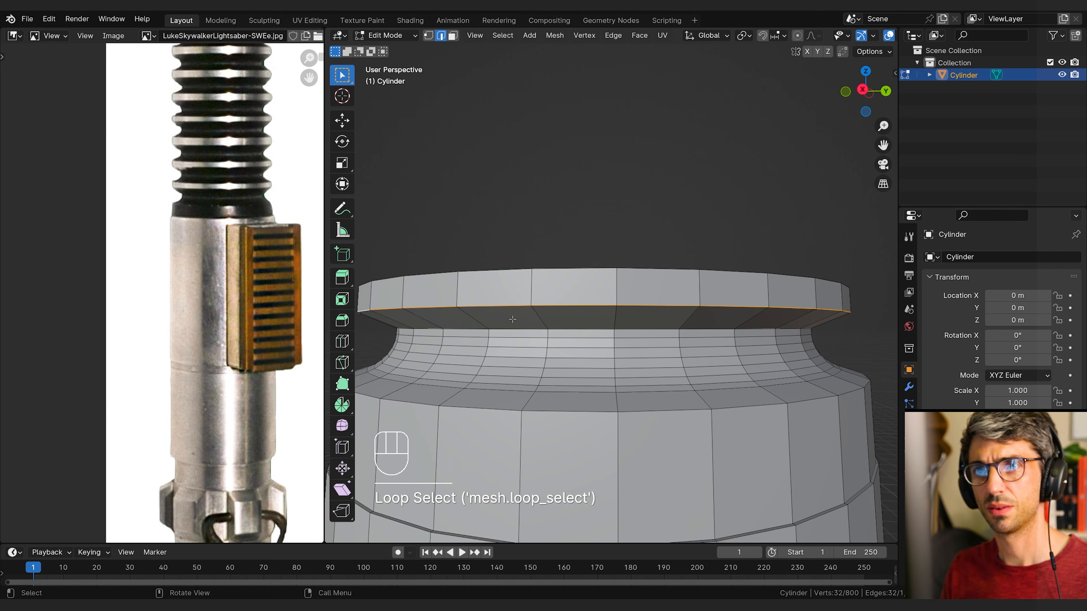
{"action": "scroll", "coordinate": [505, 316], "scroll_direction": "down", "scroll_amount": 1}
{"action": "key", "text": "ctrl+r"}
{"action": "left_click", "coordinate": [511, 311]}
{"action": "left_click", "coordinate": [511, 311]}
Step: Lower the new edge loop on the first ring's sloped underside slightly along Z to round the slope
{"action": "key", "text": "ctrl"}
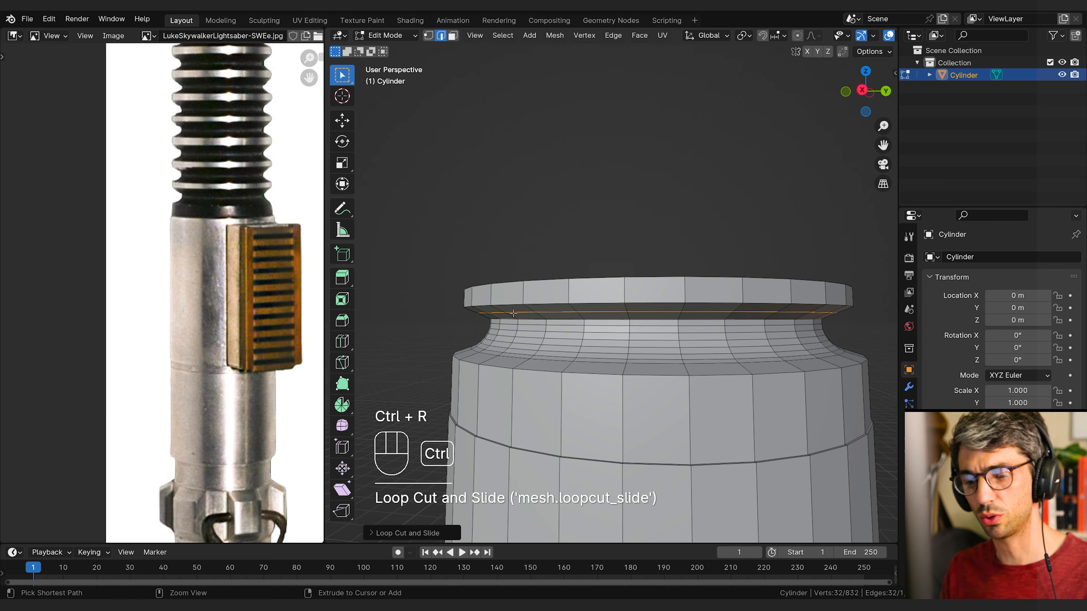
{"action": "key", "text": "ctrl"}
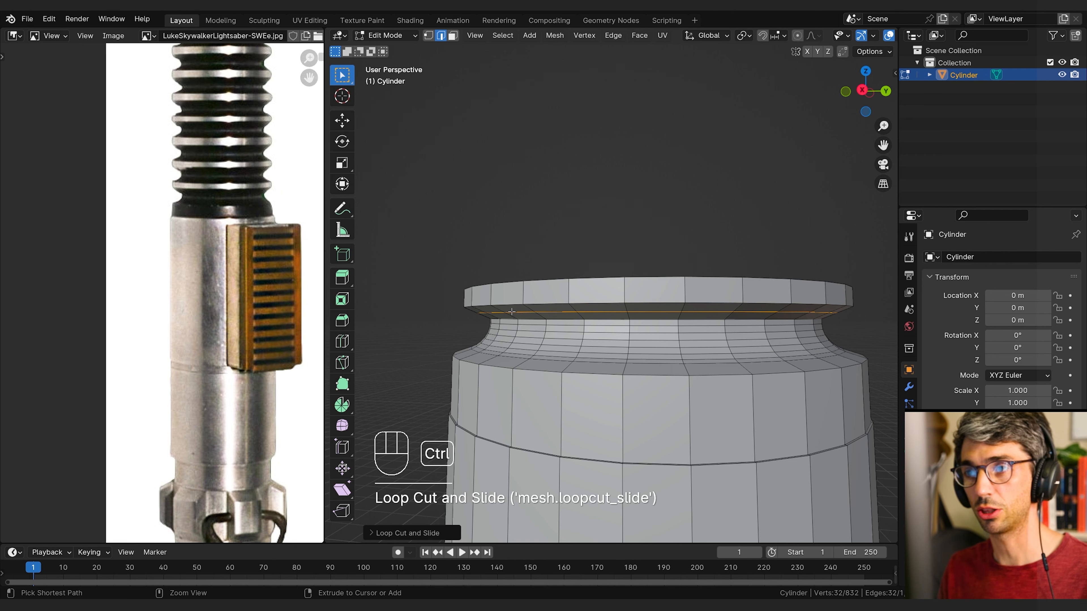
{"action": "key", "text": "g"}
{"action": "key", "text": "z"}
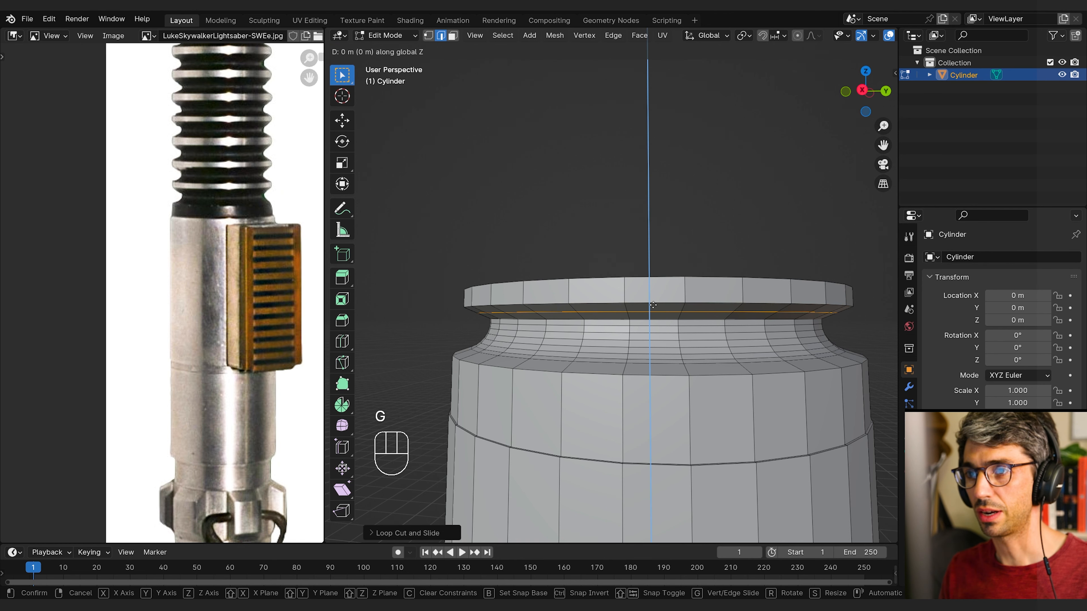
{"action": "key", "text": "shift"}
{"action": "left_click", "coordinate": [652, 306]}
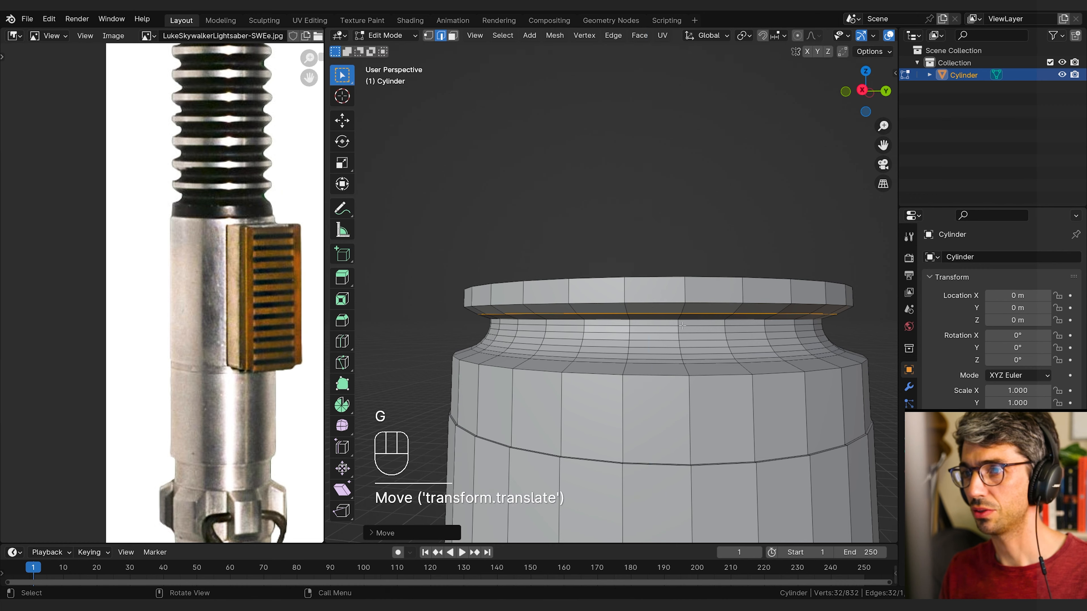
Step: Add a centered loop cut between the lowered loop and the first ring's lower edge, and adjust it slightly along Z
{"action": "middle_click_drag", "start_coordinate": [653, 306], "coordinate": [456, 303]}
{"action": "key", "text": "ctrl"}
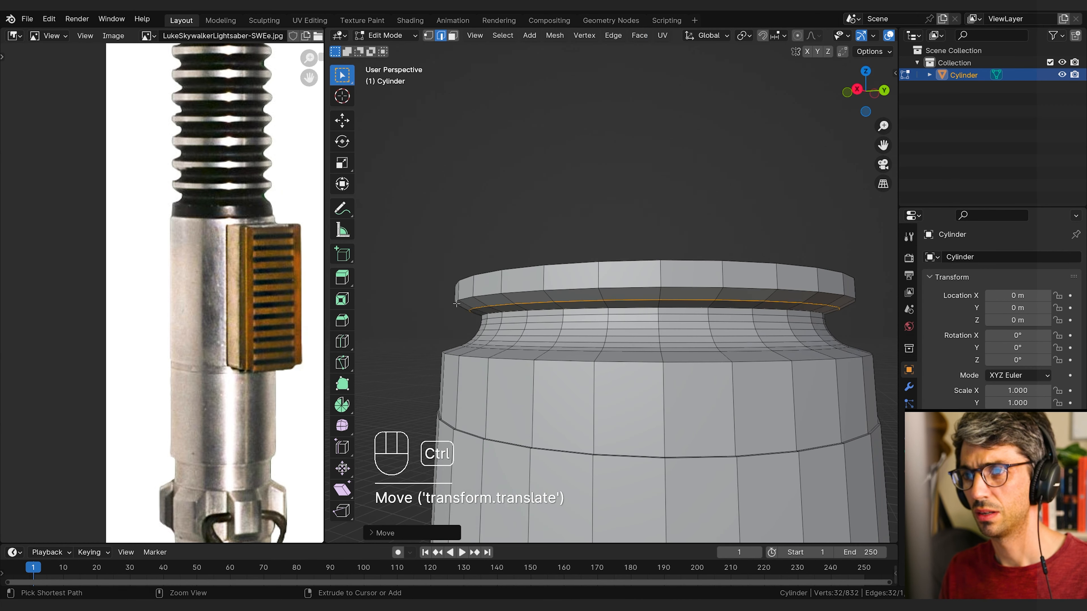
{"action": "key", "text": "ctrl+r"}
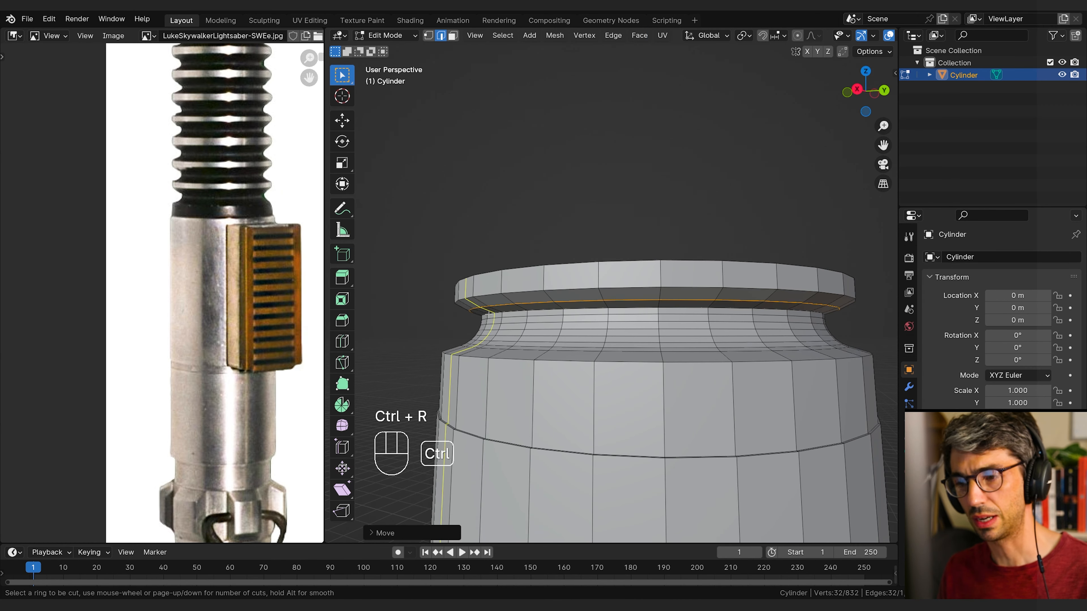
{"action": "left_click", "coordinate": [599, 295]}
{"action": "right_click", "coordinate": [589, 300]}
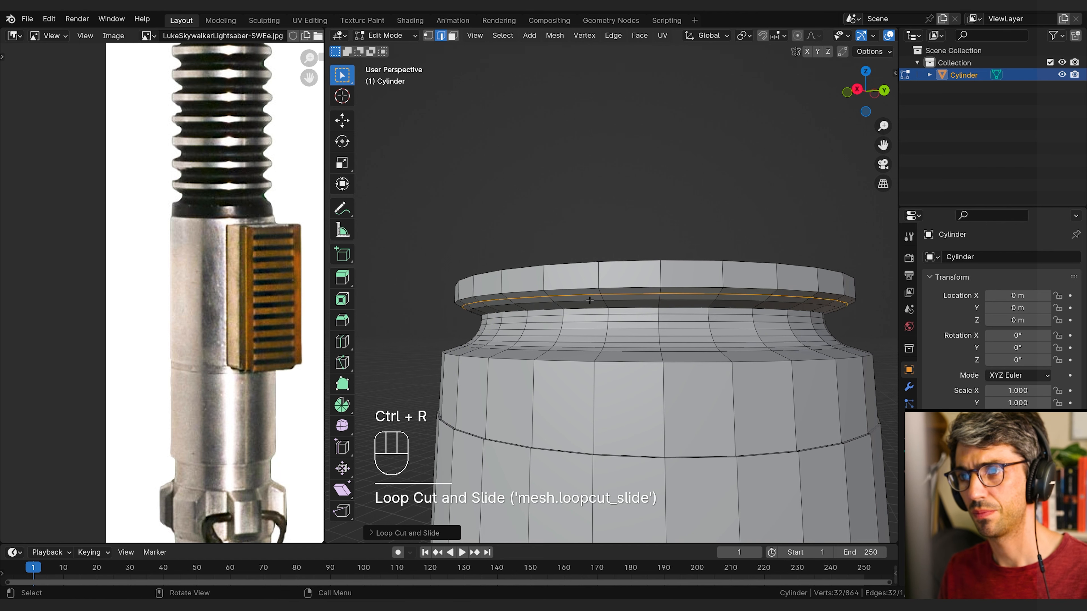
{"action": "key", "text": "g"}
{"action": "key", "text": "z"}
{"action": "key", "text": "shift"}
{"action": "left_click", "coordinate": [586, 302]}
Step: Duplicate the first ring together with its whole curved neck and raise the copy about 0.30 m along Z
{"action": "scroll", "coordinate": [584, 306], "scroll_direction": "up", "scroll_amount": 1}
{"action": "middle_click_drag", "start_coordinate": [585, 305], "coordinate": [555, 350]}
{"action": "scroll", "coordinate": [516, 342], "scroll_direction": "down", "scroll_amount": 2}
{"action": "left_click", "coordinate": [601, 270], "text": "alt"}
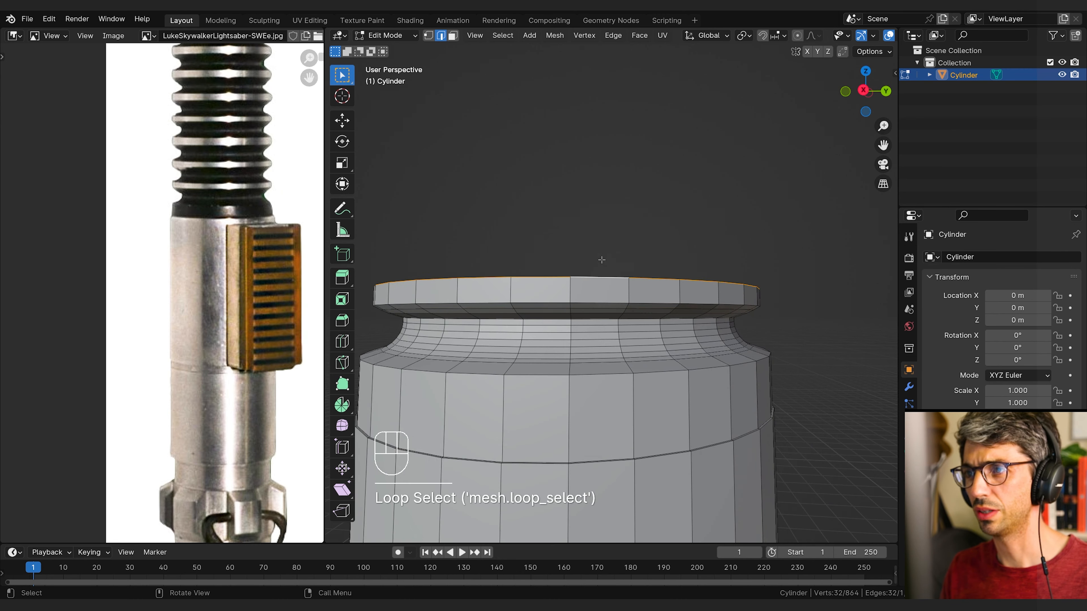
{"action": "mouse_move", "coordinate": [602, 260]}
{"action": "middle_mouse_down"}
{"action": "mouse_move", "coordinate": [601, 286]}
{"action": "mouse_move", "coordinate": [600, 262]}
{"action": "middle_mouse_up"}
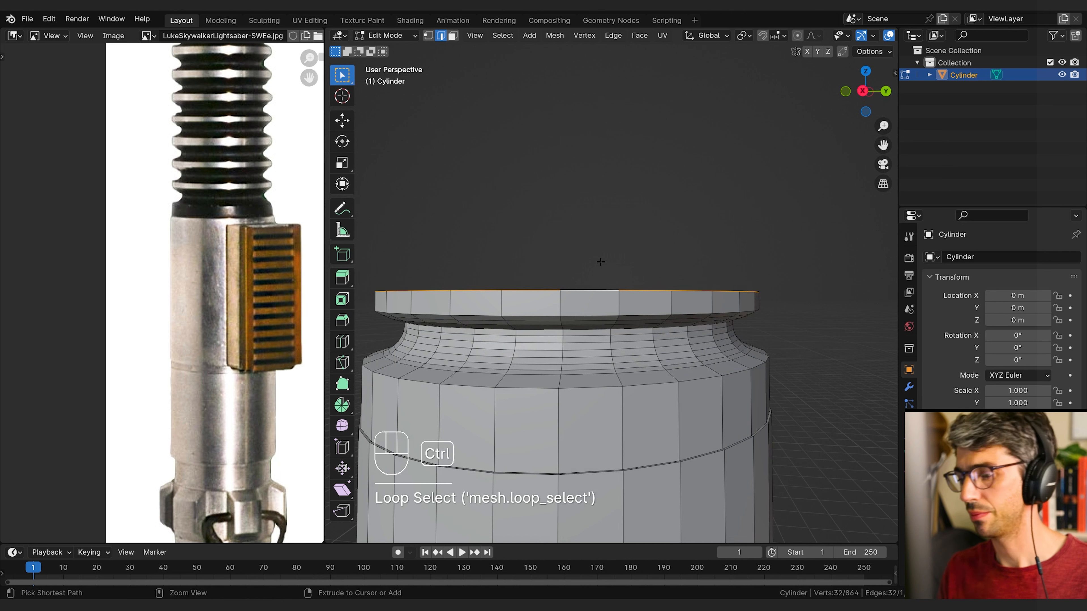
{"action": "key", "text": "ctrl+KP_Add"}
{"action": "key", "text": "ctrl+KP_Add"}
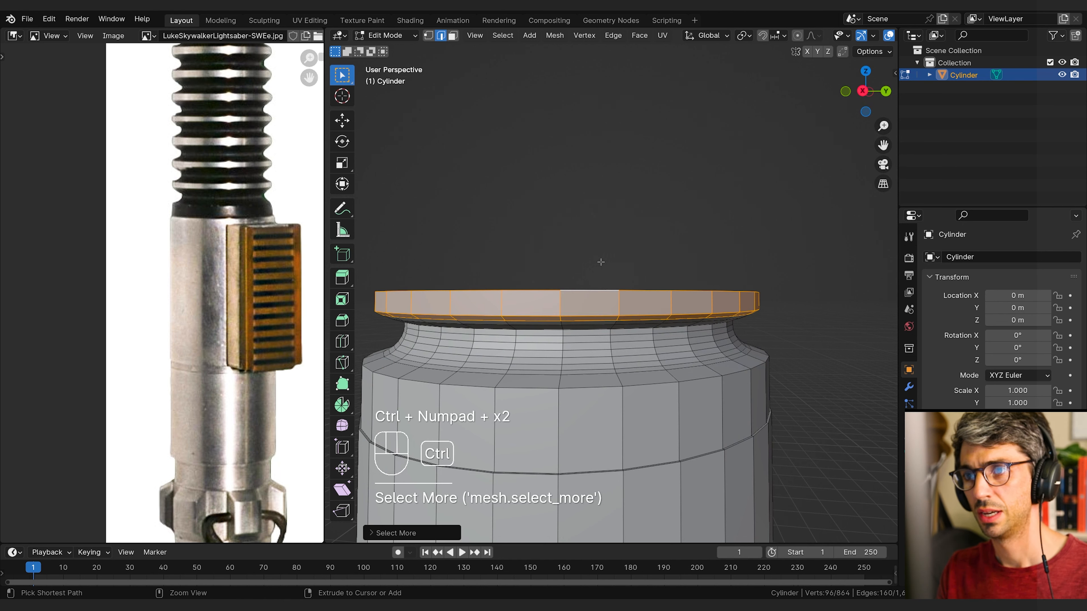
{"action": "key", "text": "ctrl+KP_Add"}
{"action": "key", "text": "ctrl+KP_Add"}
{"action": "key", "text": "ctrl+KP_Add"}
{"action": "key", "text": "ctrl+KP_Add"}
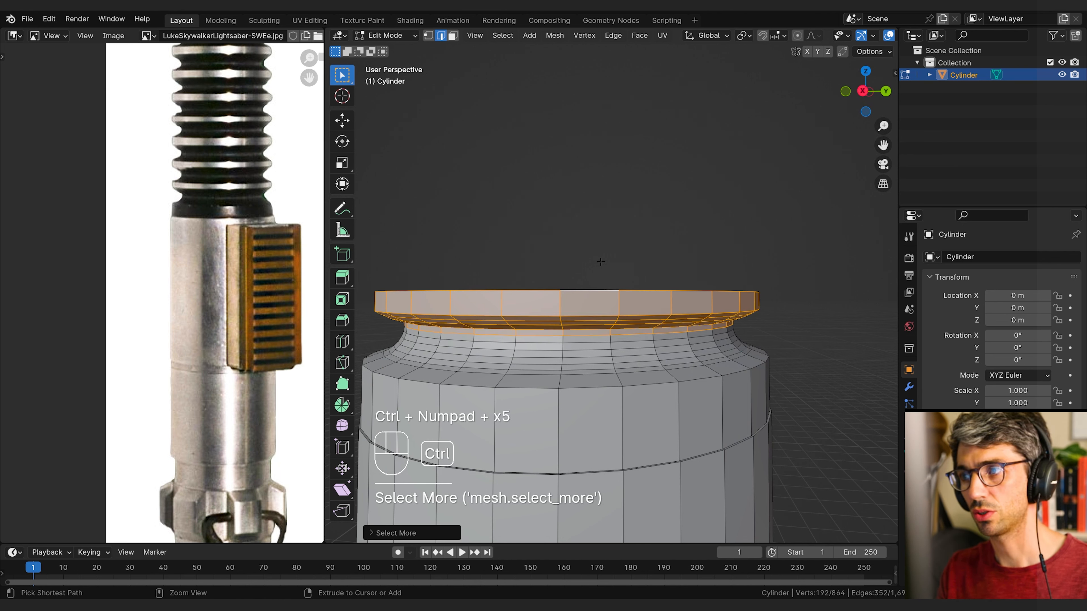
{"action": "key", "text": "ctrl+KP_Add"}
{"action": "key", "text": "ctrl+KP_Add"}
{"action": "key", "text": "ctrl+KP_Add"}
{"action": "key", "text": "ctrl+KP_Add"}
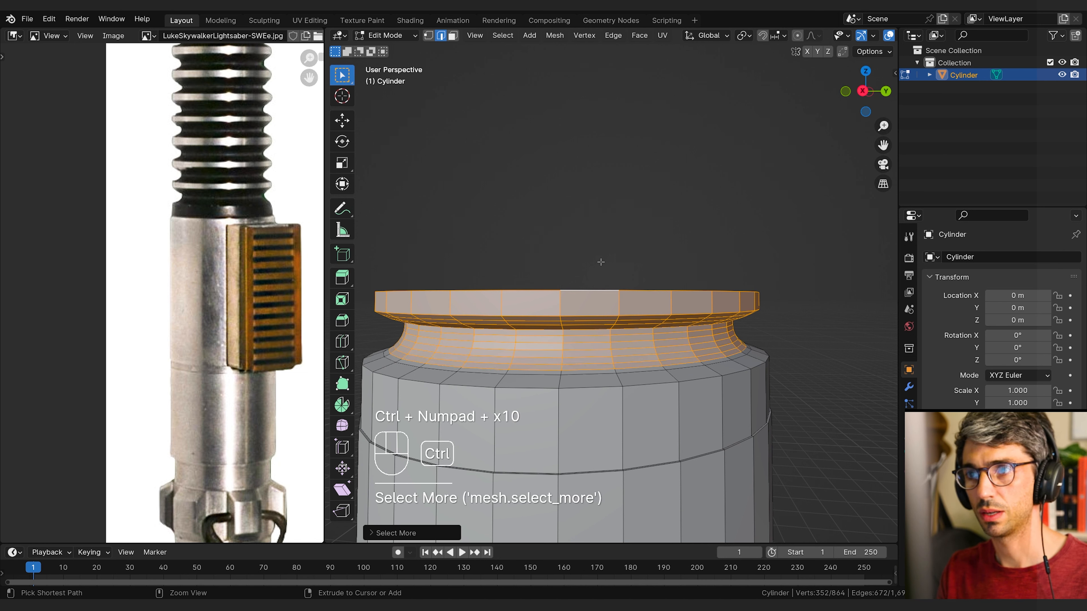
{"action": "key", "text": "ctrl+KP_Add"}
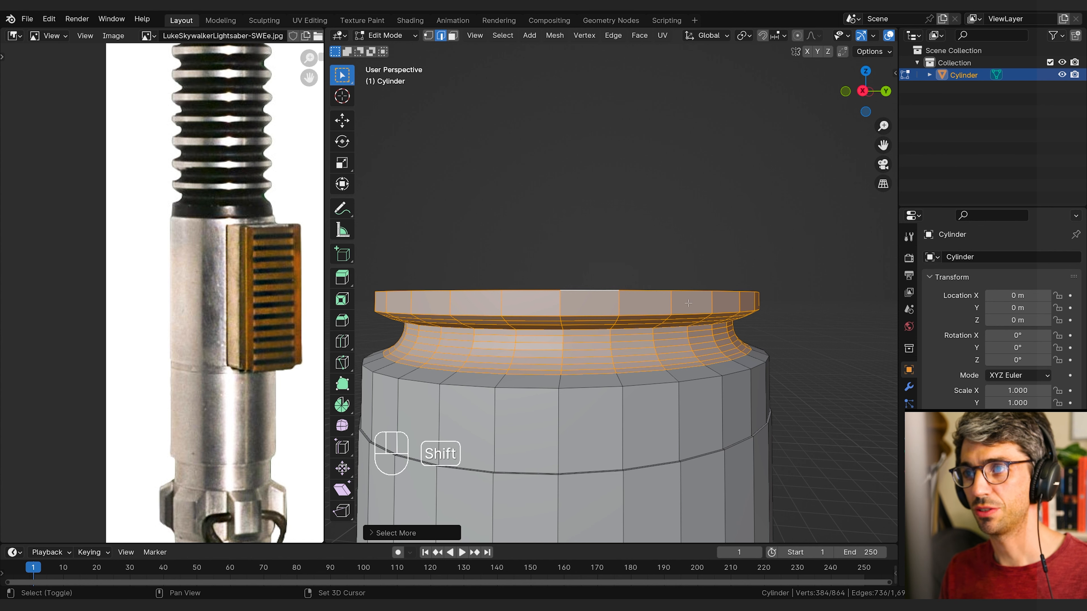
{"action": "key", "text": "shift+d"}
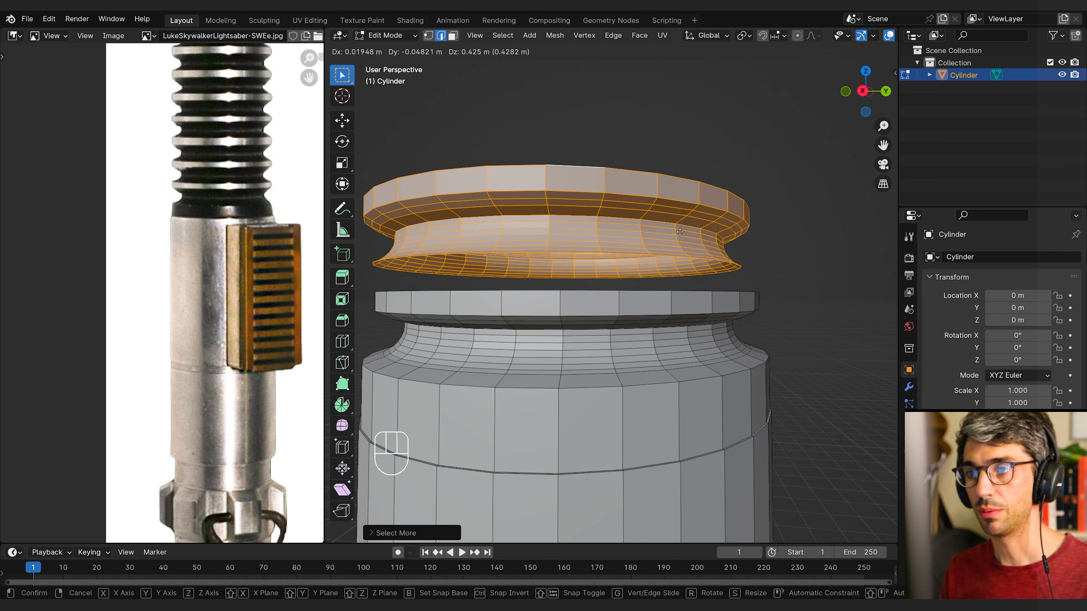
{"action": "key", "text": "z"}
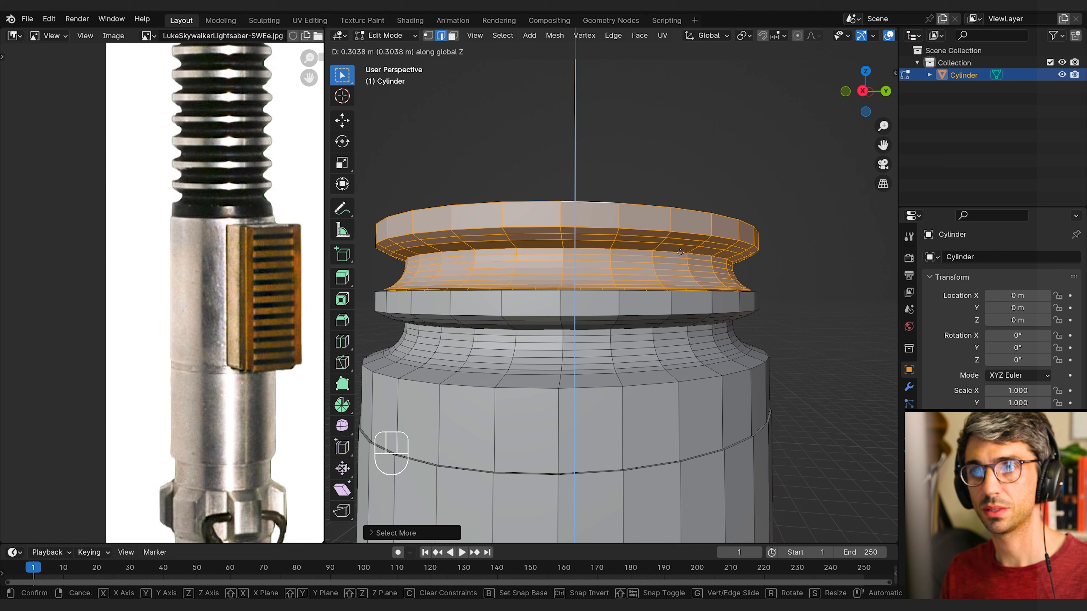
{"action": "left_click", "coordinate": [679, 252]}
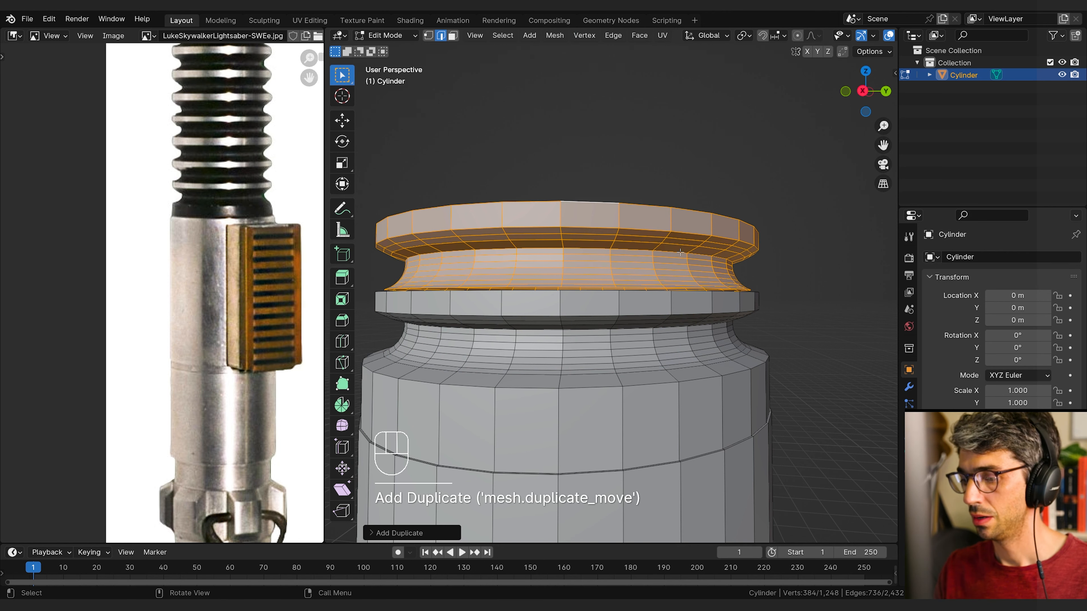
Step: Lower the duplicated ring about 0.004 m along Z so its base sits just above the first ring
{"action": "key", "text": "KP_3"}
{"action": "scroll", "coordinate": [668, 239], "scroll_direction": "up", "scroll_amount": 8}
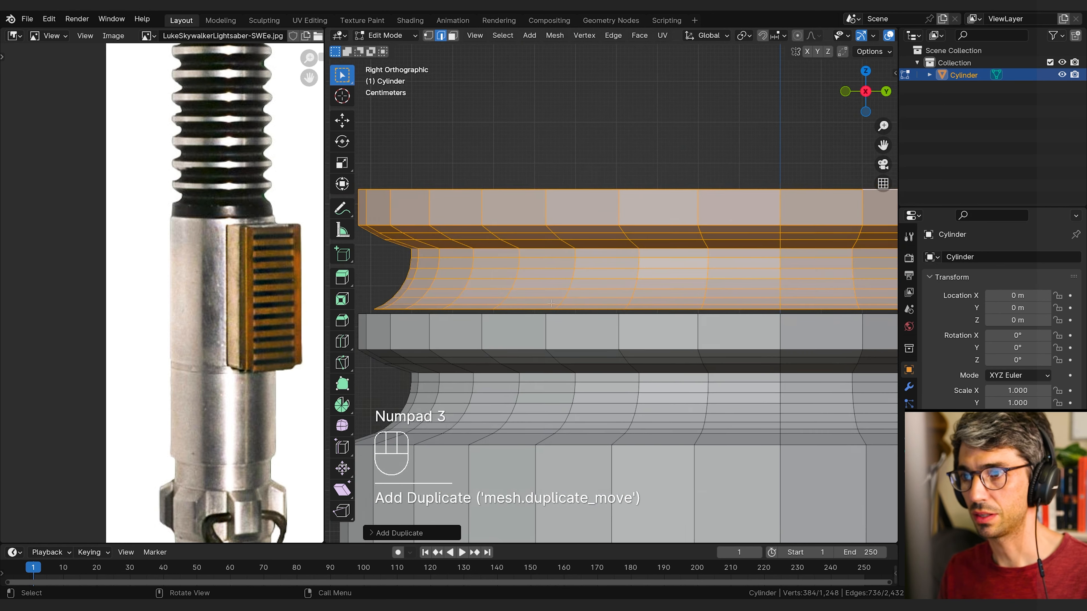
{"action": "middle_click_drag", "start_coordinate": [707, 285], "coordinate": [697, 287], "text": "shift"}
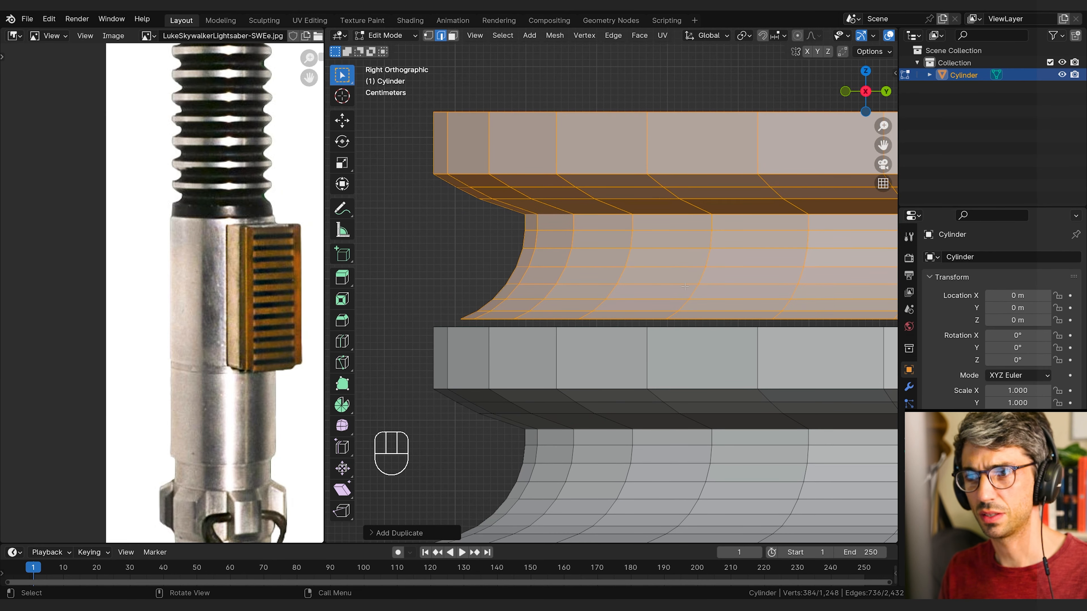
{"action": "key", "text": "g"}
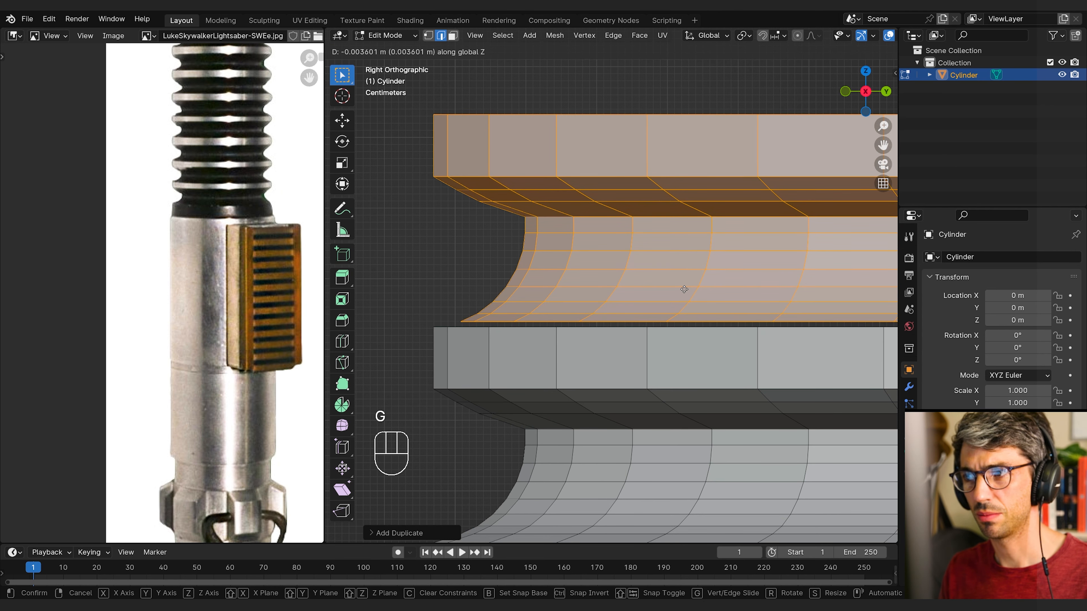
{"action": "left_click", "coordinate": [660, 293]}
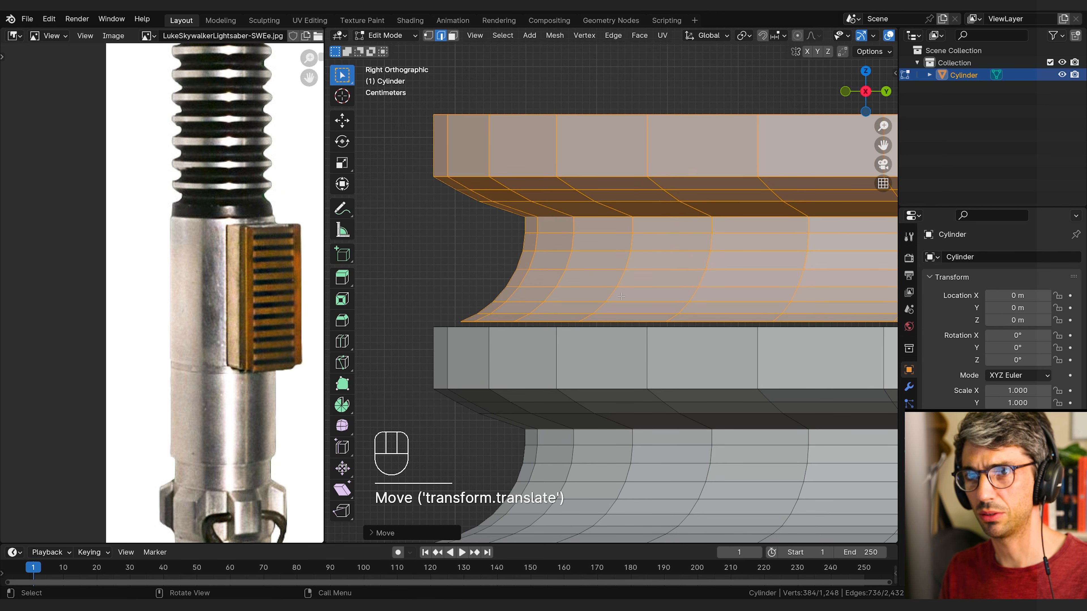
Step: Bridge the first ring's top edge loop to the bottom edge loop of the duplicated neck with Bridge Edge Loops
{"action": "middle_click_drag", "start_coordinate": [444, 325], "coordinate": [537, 319]}
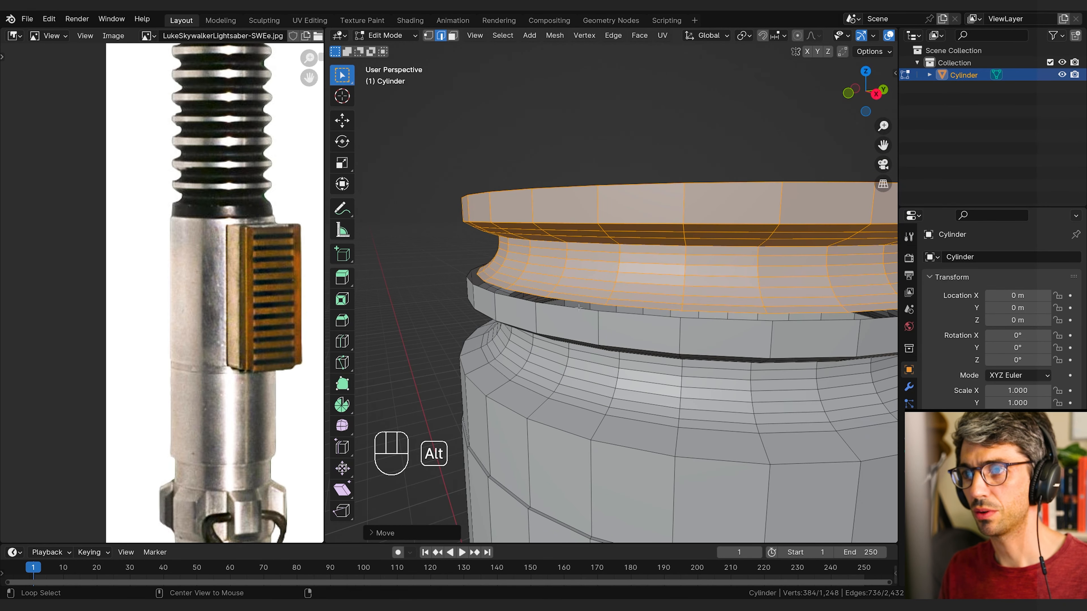
{"action": "left_click", "coordinate": [644, 312], "text": "alt"}
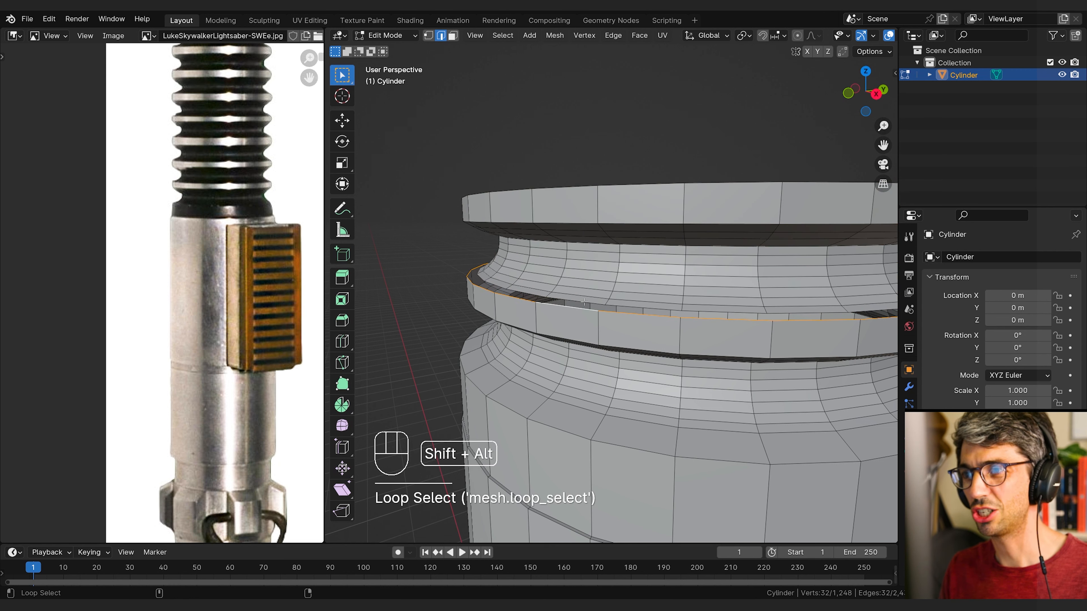
{"action": "left_click", "coordinate": [565, 300], "text": "alt+shift"}
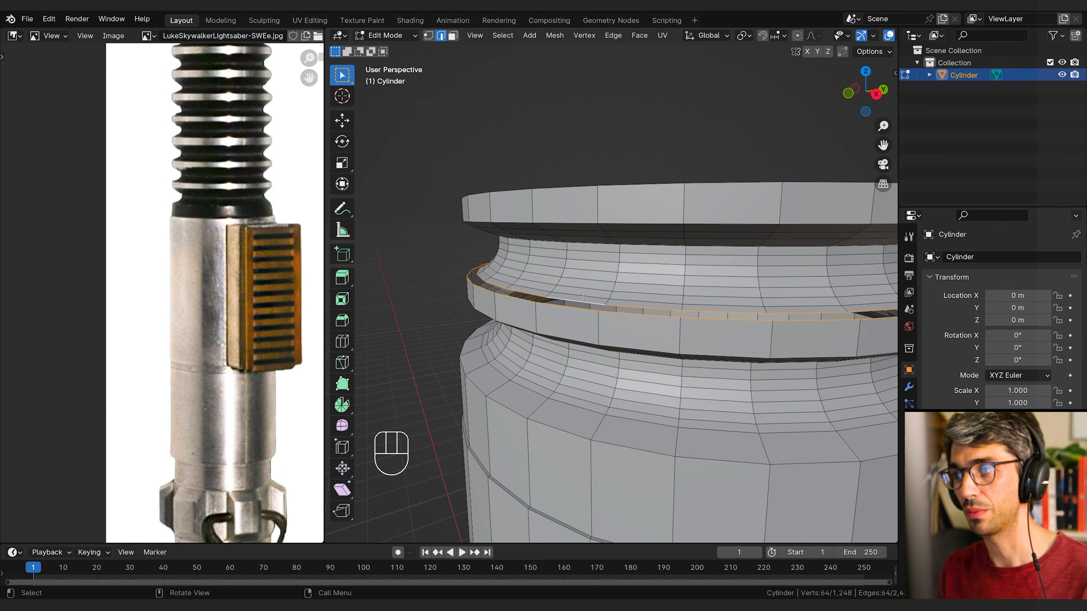
{"action": "middle_click_drag", "start_coordinate": [584, 297], "coordinate": [509, 312], "text": "shift"}
{"action": "middle_click_drag", "start_coordinate": [509, 313], "coordinate": [509, 372]}
{"action": "middle_click_drag", "start_coordinate": [584, 454], "coordinate": [589, 334]}
{"action": "middle_click_drag", "start_coordinate": [644, 397], "coordinate": [503, 392]}
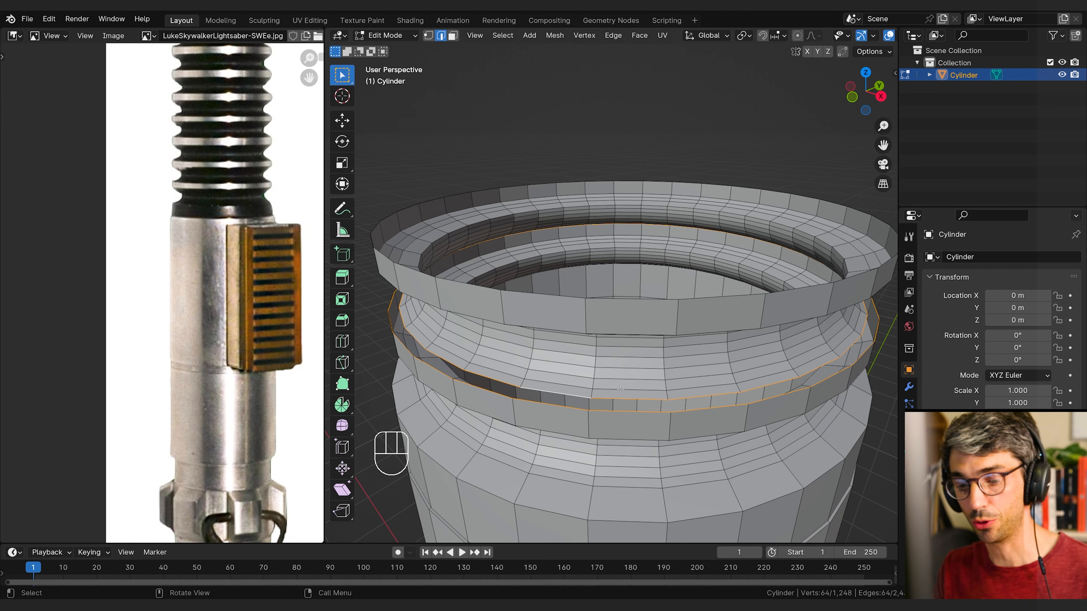
{"action": "key", "text": "F3"}
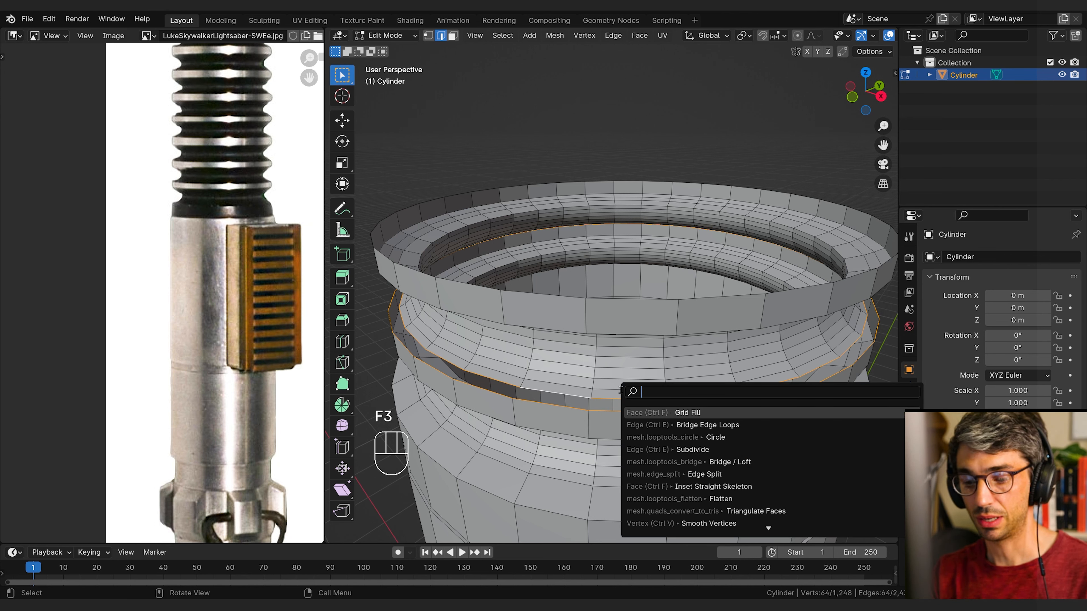
{"action": "type", "text": "bridg"}
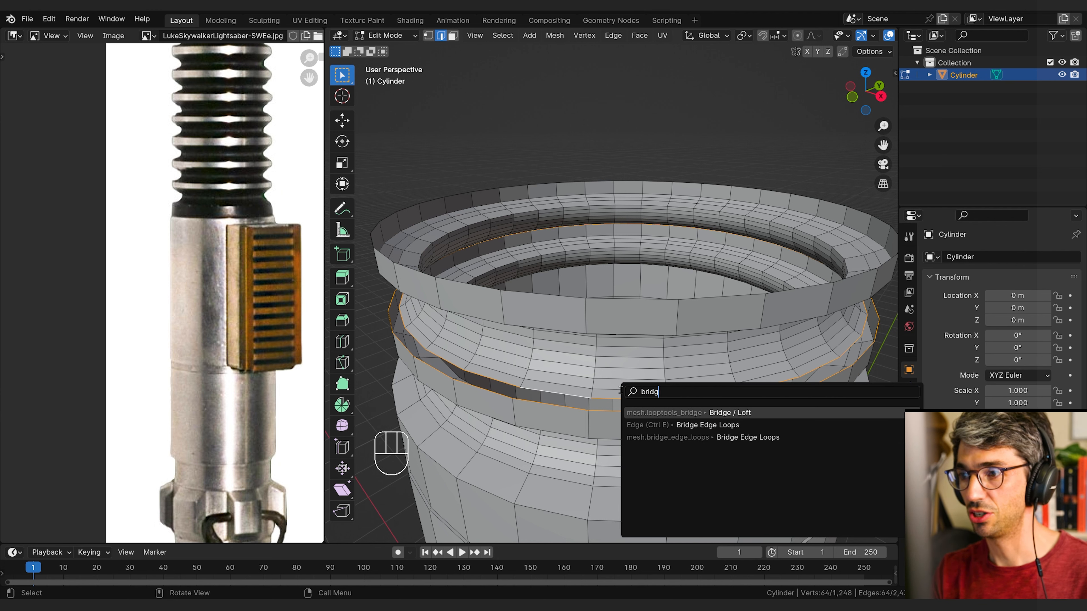
{"action": "key", "text": "Down"}
{"action": "key", "text": "Return"}
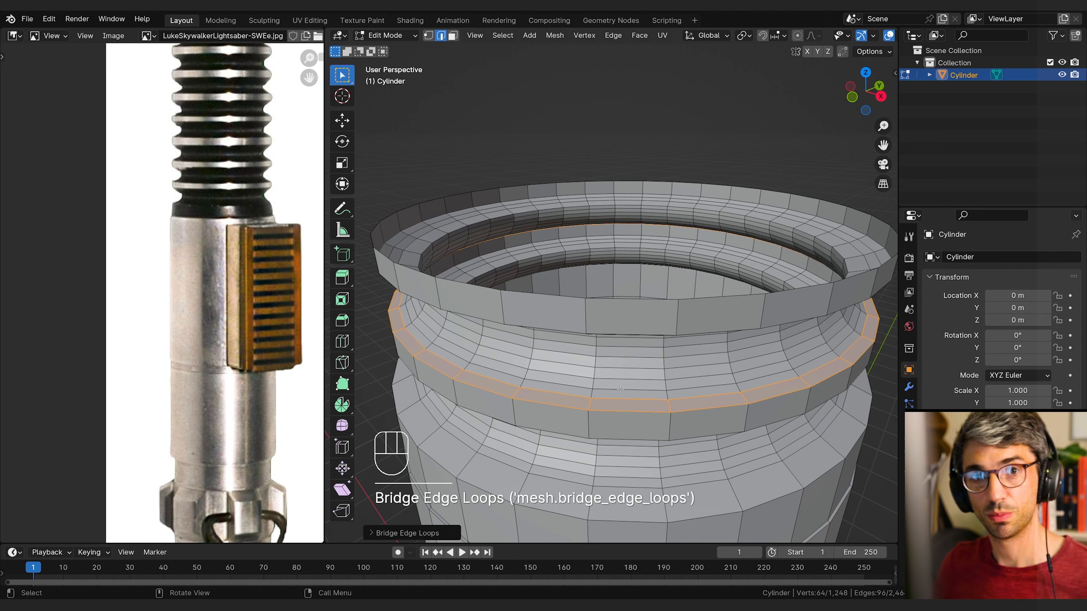
Step: Select the top ring's upper edge loop and grow the selection down through its whole curved neck to the ring below
{"action": "middle_click_drag", "start_coordinate": [620, 389], "coordinate": [729, 383]}
{"action": "scroll", "coordinate": [652, 356], "scroll_direction": "down", "scroll_amount": 3}
{"action": "key", "text": "KP_3"}
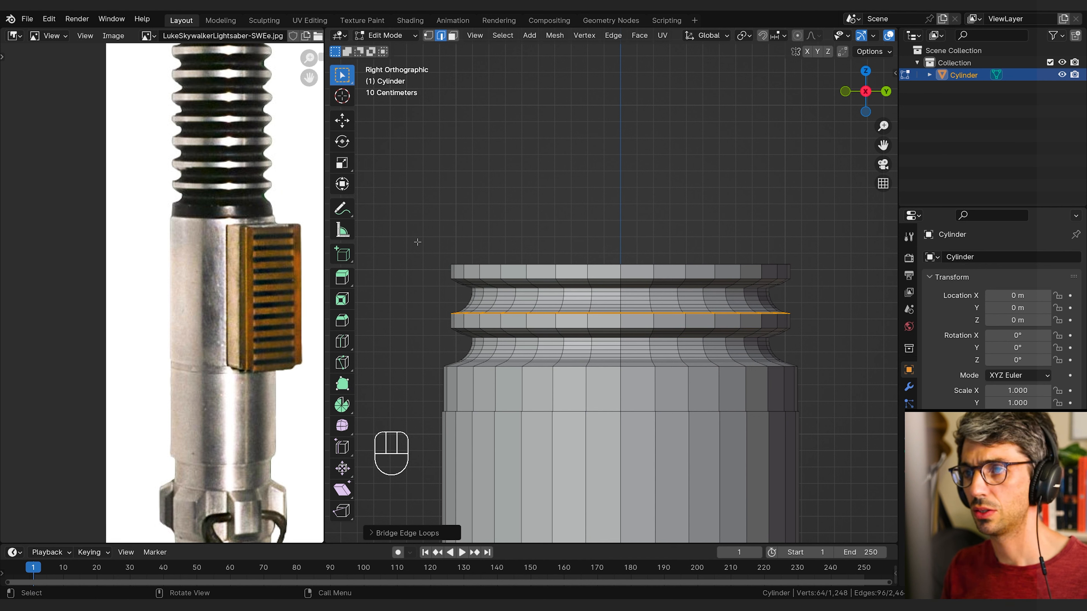
{"action": "key", "text": "2"}
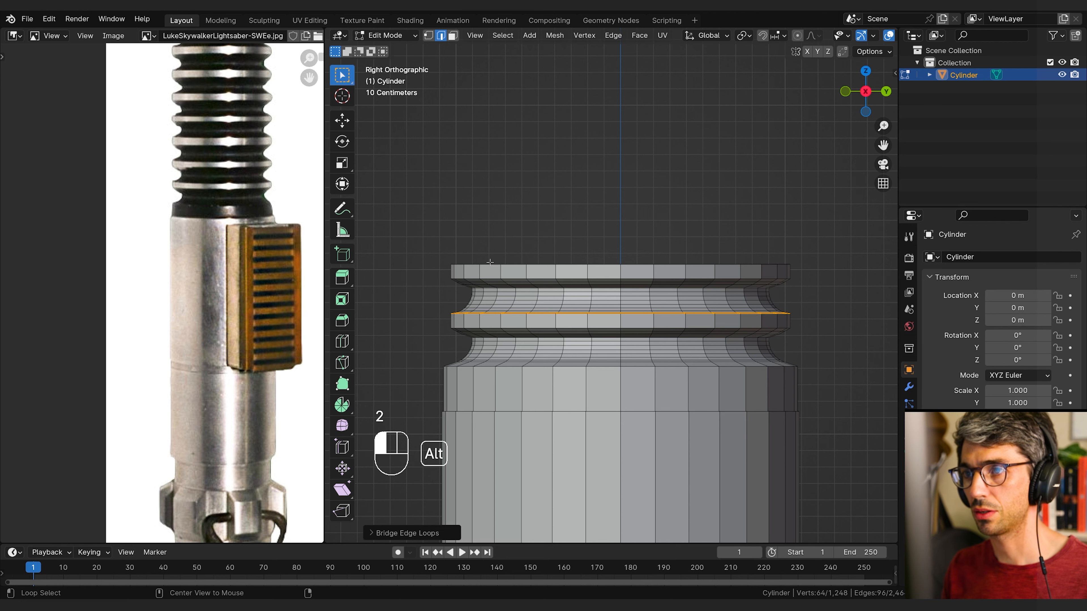
{"action": "left_click", "coordinate": [493, 261], "text": "alt"}
{"action": "middle_click_drag", "start_coordinate": [493, 262], "coordinate": [580, 283]}
{"action": "middle_click_drag", "start_coordinate": [664, 300], "coordinate": [657, 282]}
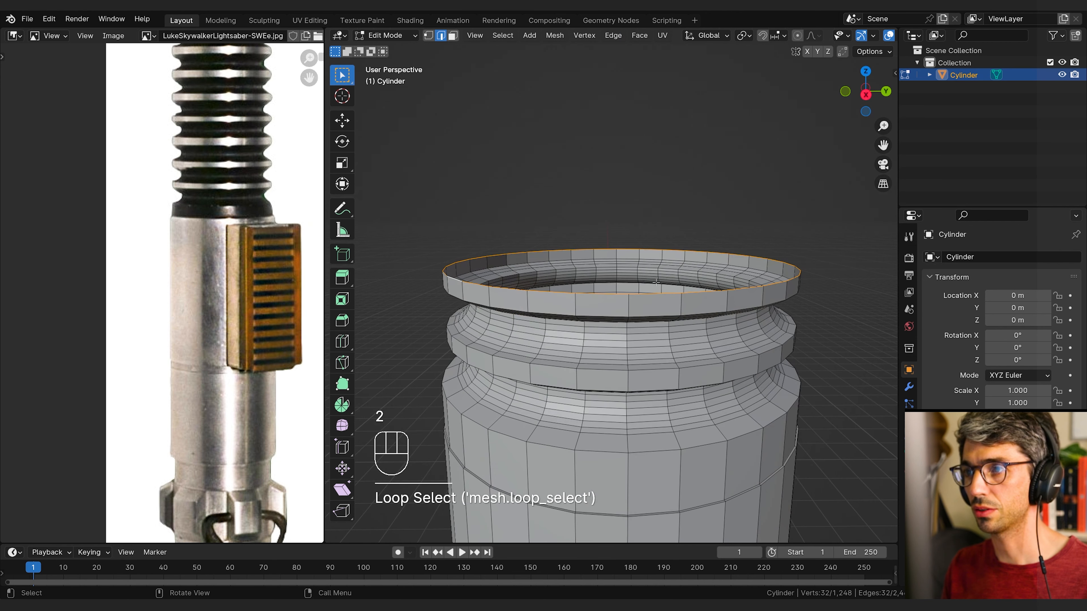
{"action": "key", "text": "ctrl+KP_Add"}
{"action": "key", "text": "ctrl+KP_Add"}
{"action": "key", "text": "ctrl+KP_Add"}
{"action": "key", "text": "ctrl+KP_Add"}
{"action": "key", "text": "ctrl+KP_Add"}
{"action": "key", "text": "ctrl+KP_Add"}
{"action": "key", "text": "ctrl+KP_Add"}
{"action": "key", "text": "ctrl+KP_Add"}
{"action": "key", "text": "ctrl+KP_Add"}
{"action": "key", "text": "ctrl+KP_Add"}
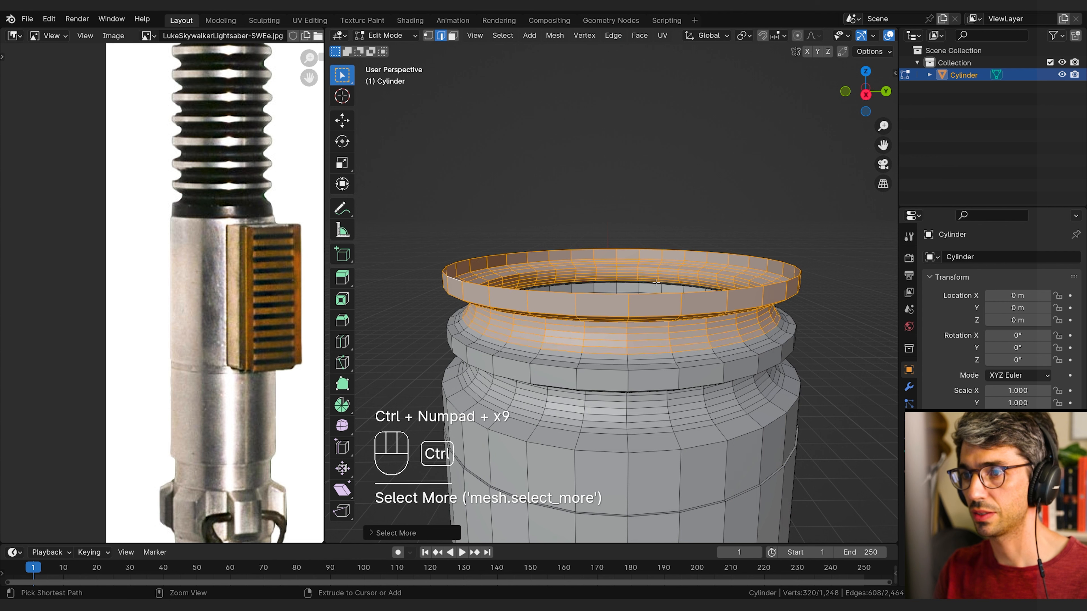
{"action": "middle_click_drag", "start_coordinate": [656, 282], "coordinate": [669, 333]}
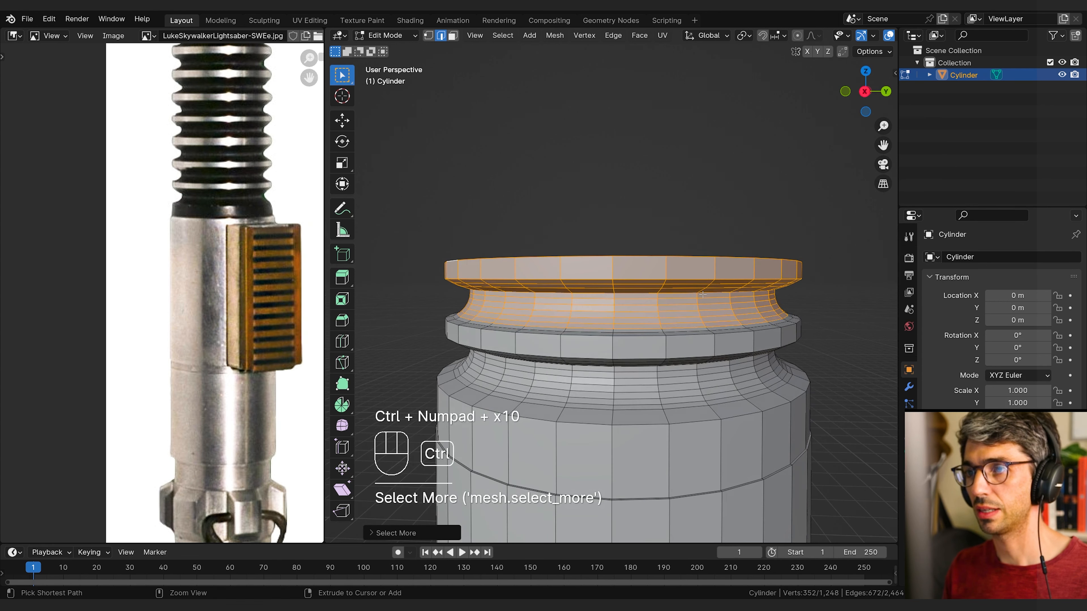
{"action": "key", "text": "ctrl+KP_Add"}
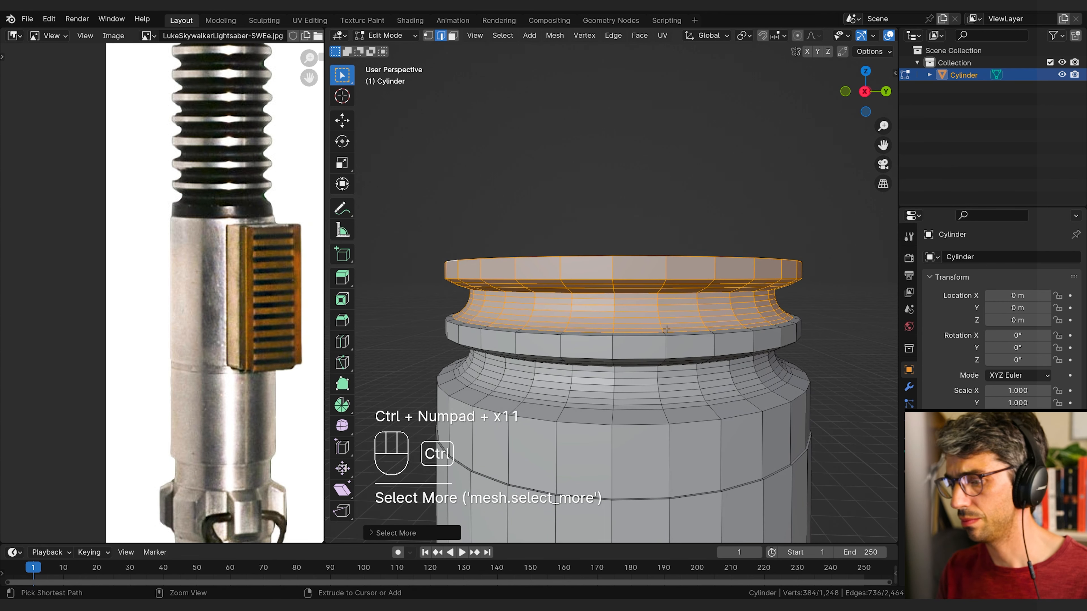
{"action": "key", "text": "ctrl+KP_Add"}
{"action": "scroll", "coordinate": [452, 313], "scroll_direction": "up", "scroll_amount": 6}
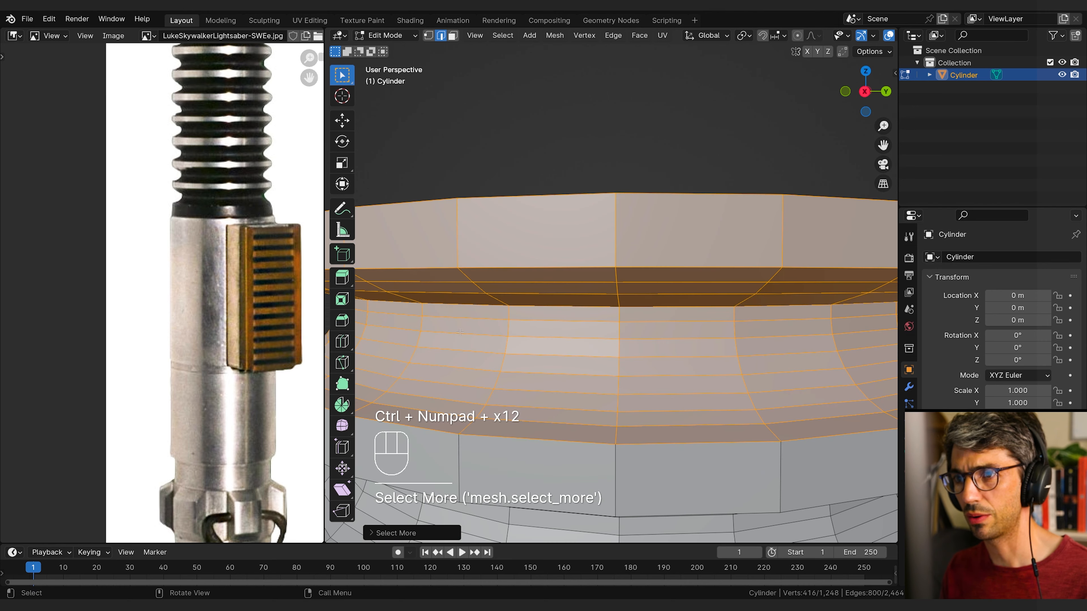
{"action": "scroll", "coordinate": [621, 342], "scroll_direction": "down", "scroll_amount": 5}
{"action": "middle_click_drag", "start_coordinate": [644, 370], "coordinate": [701, 429], "text": "shift"}
Step: Duplicate the selected ring and neck and raise the copy 0.3004 m along Z so it sits on the ring below
{"action": "key", "text": "shift+d"}
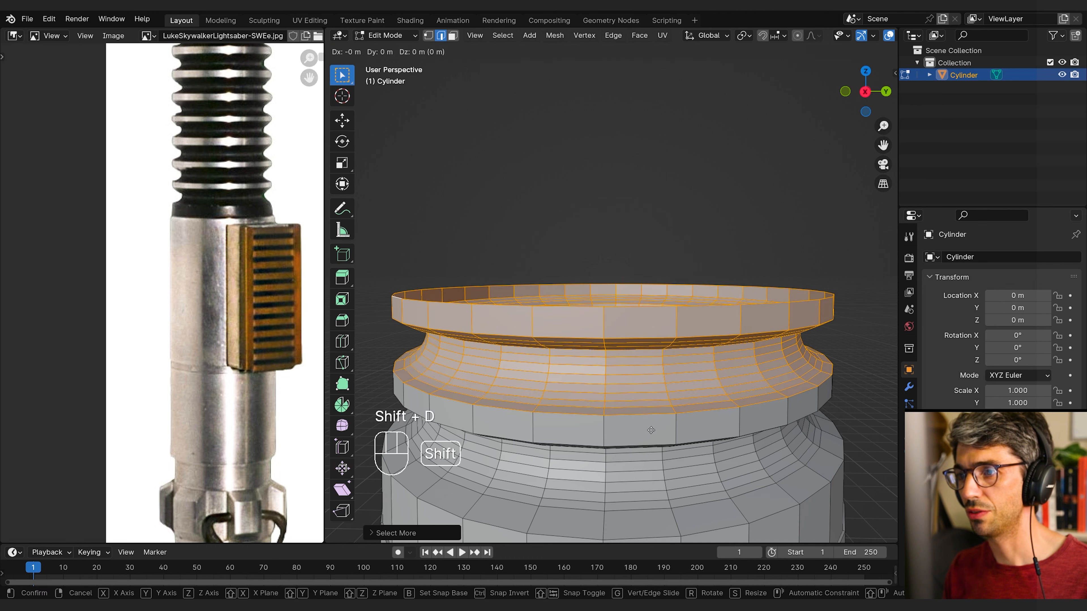
{"action": "key", "text": "z"}
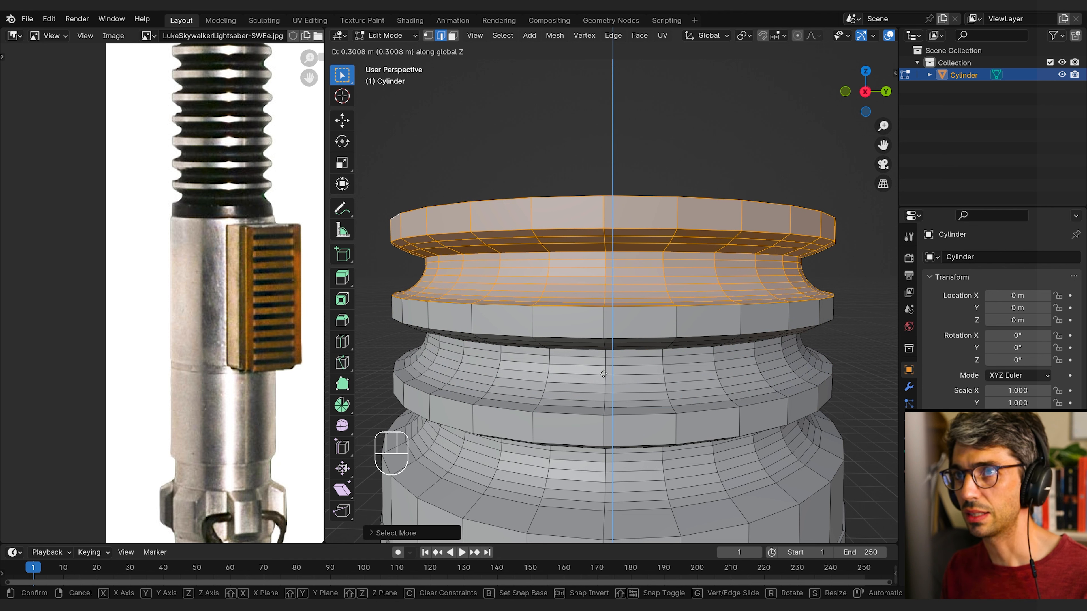
{"action": "key", "text": "shift"}
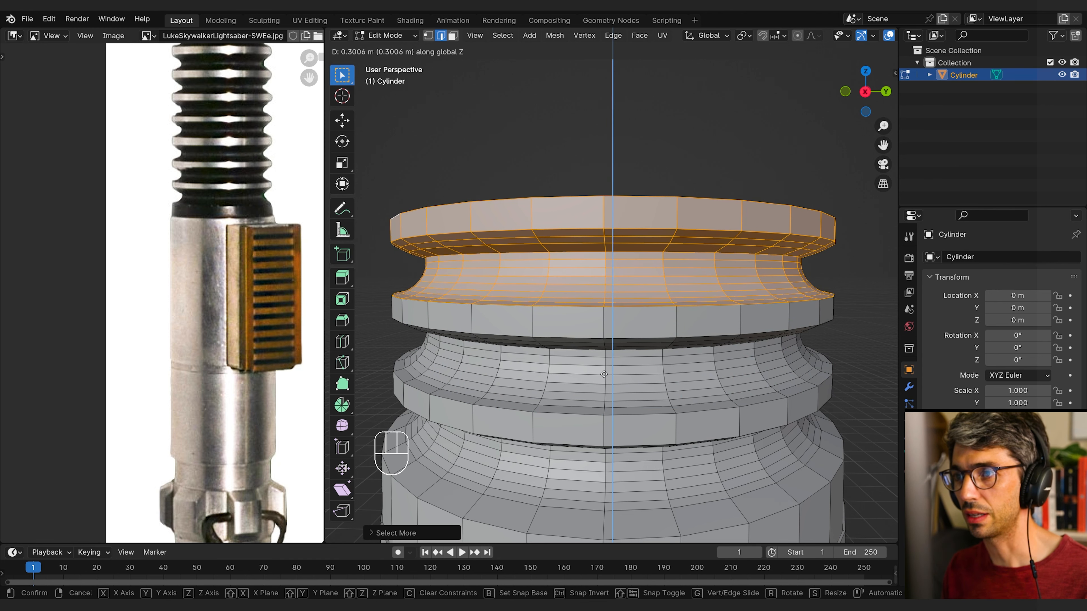
{"action": "key", "text": "shift"}
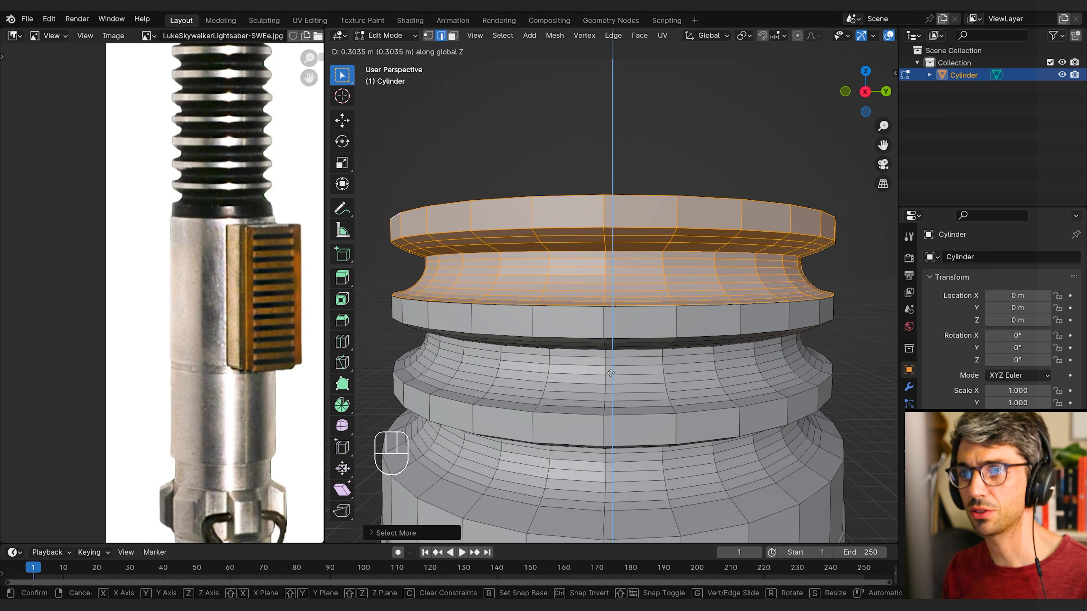
{"action": "key", "text": "shift"}
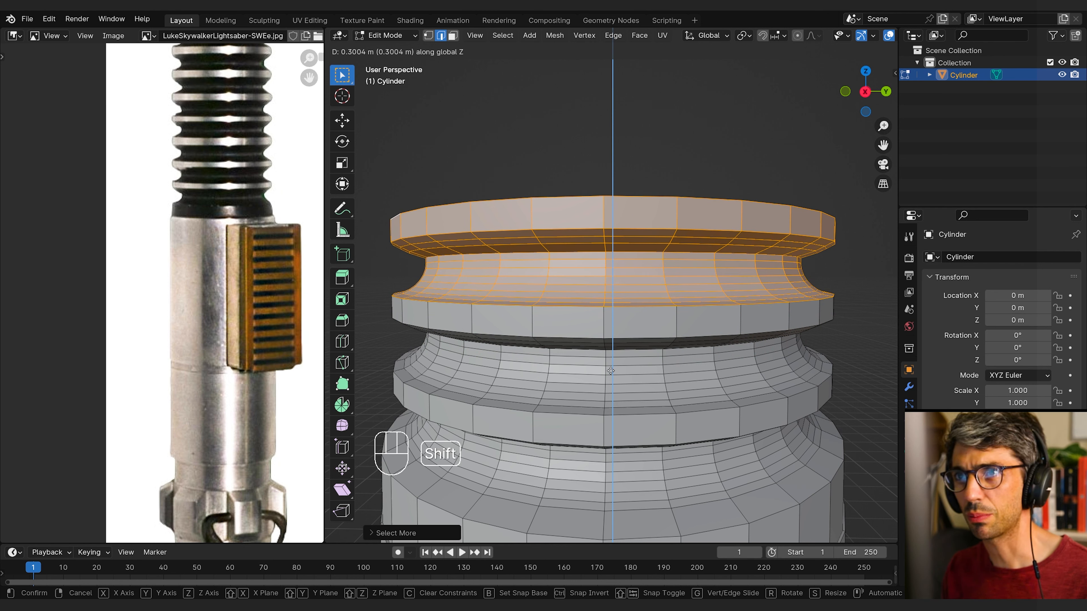
{"action": "left_click", "coordinate": [610, 371]}
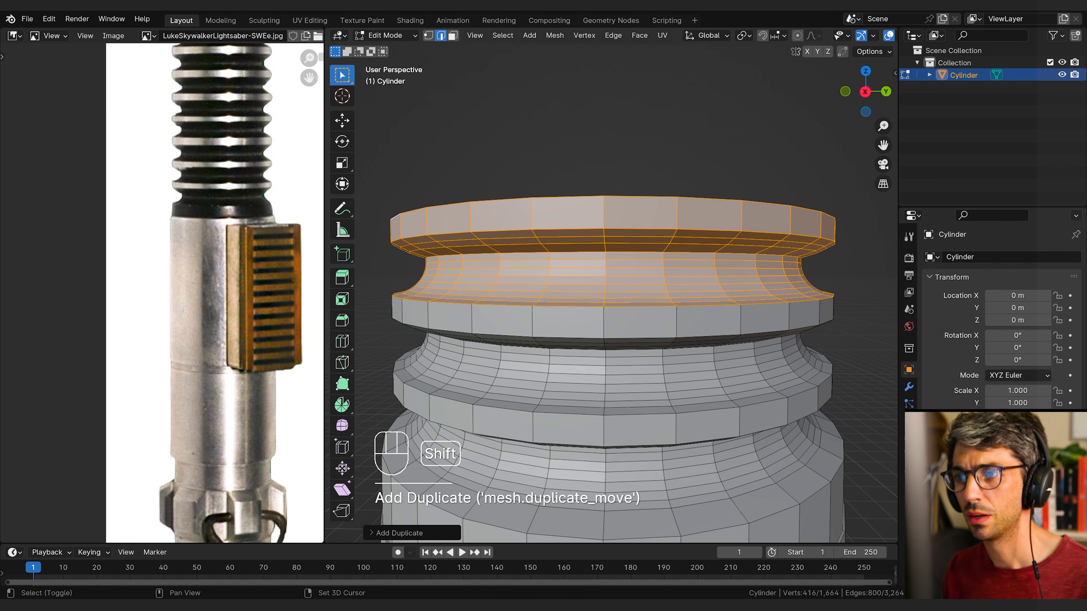
{"action": "scroll", "coordinate": [579, 324], "scroll_direction": "up", "scroll_amount": 5}
{"action": "scroll", "coordinate": [579, 324], "scroll_direction": "down", "scroll_amount": 6}
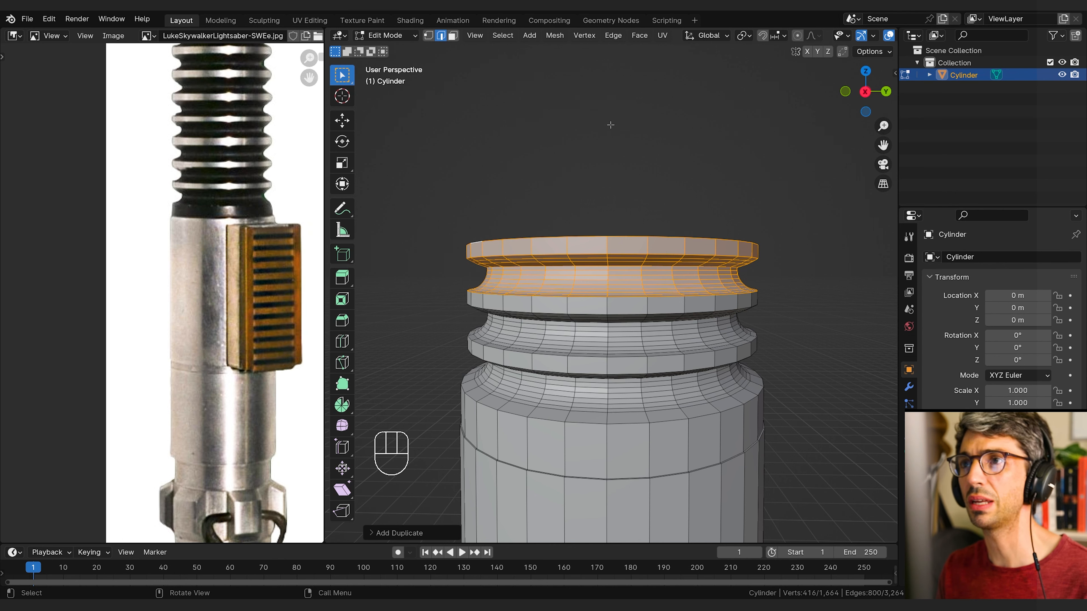
Step: Repeat the ring-and-neck duplication six times to stack evenly spaced copies up the grip, matching the reference's ribs
{"action": "key", "text": "shift"}
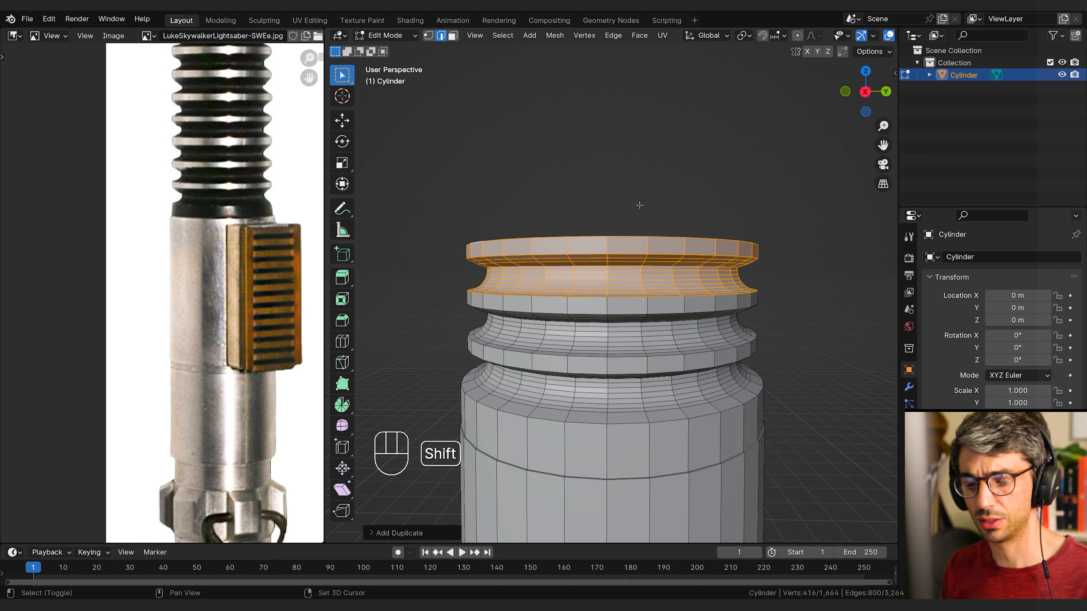
{"action": "key", "text": "shift+r"}
{"action": "scroll", "coordinate": [684, 222], "scroll_direction": "down", "scroll_amount": 1}
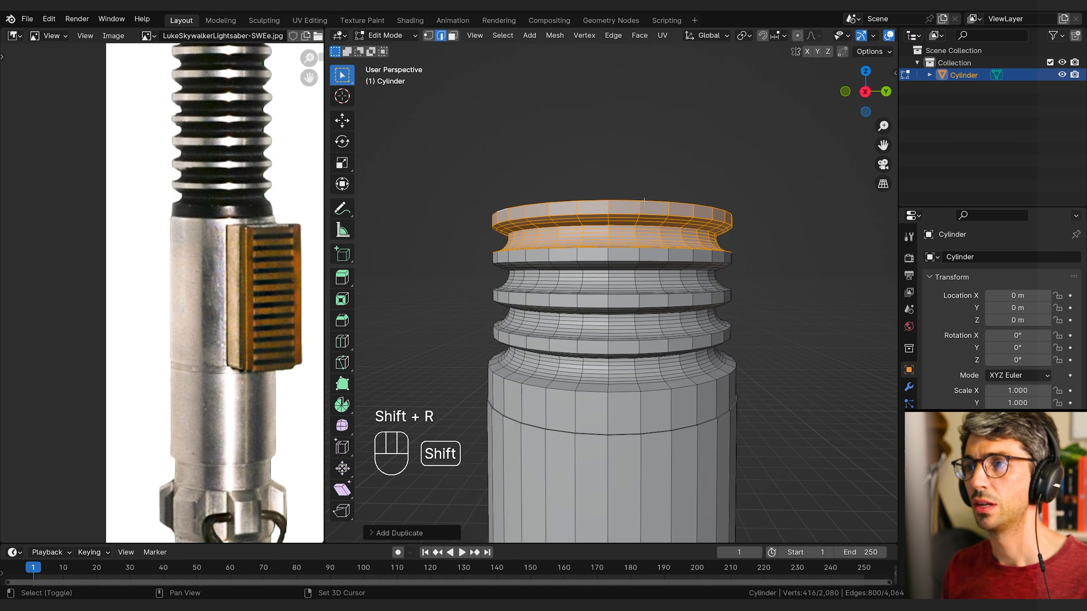
{"action": "key", "text": "shift+r"}
{"action": "scroll", "coordinate": [705, 227], "scroll_direction": "down", "scroll_amount": 2}
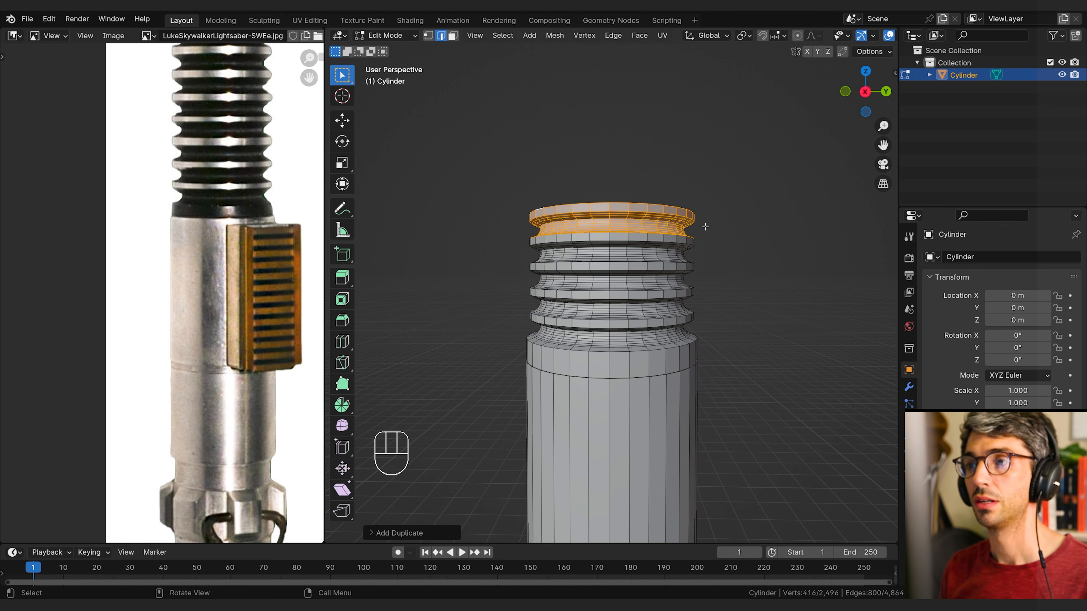
{"action": "key", "text": "KP_3"}
{"action": "scroll", "coordinate": [257, 291], "scroll_direction": "down", "scroll_amount": 2}
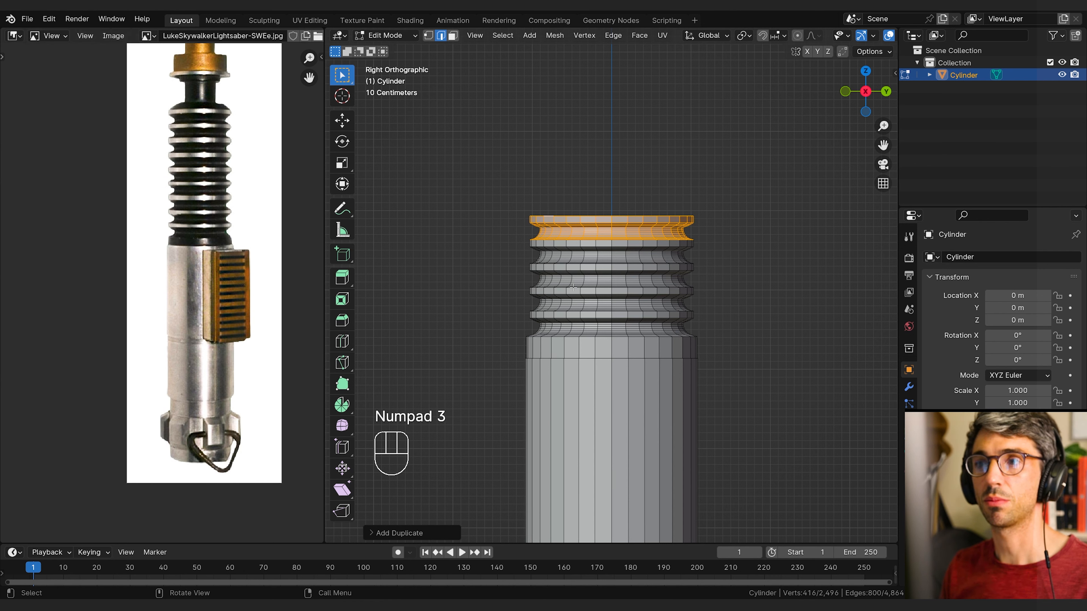
{"action": "key", "text": "shift+r"}
{"action": "key", "text": "shift+r"}
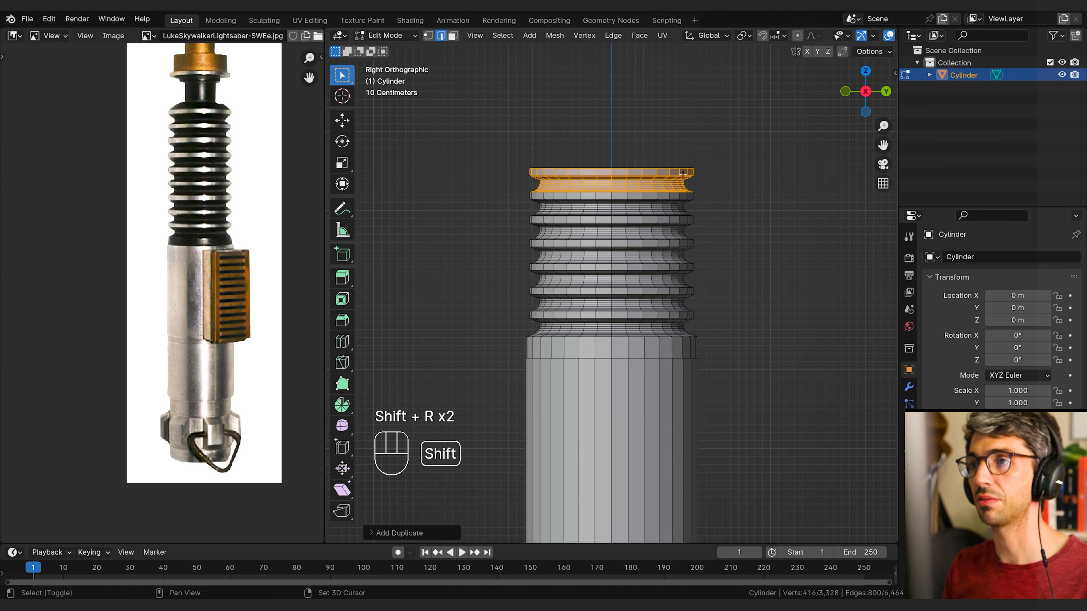
{"action": "key", "text": "shift+r"}
{"action": "key", "text": "shift+r"}
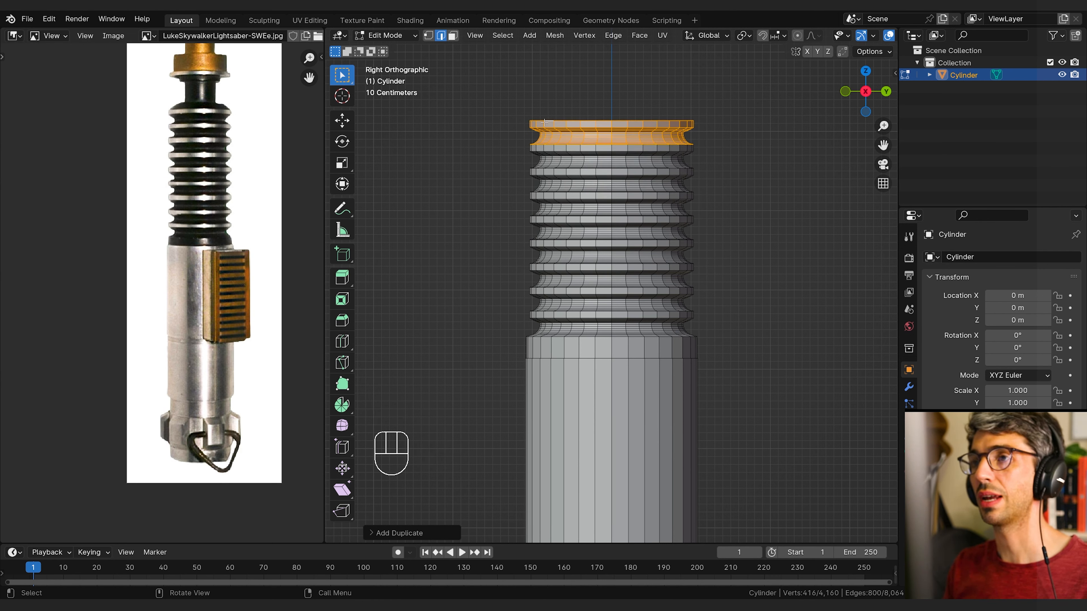
Step: Test-move a single vertex at the seam below the top duplicated section to check whether the sections are joined, and cancel the move
{"action": "middle_click_drag", "start_coordinate": [730, 196], "coordinate": [621, 195]}
{"action": "scroll", "coordinate": [554, 195], "scroll_direction": "up", "scroll_amount": 8}
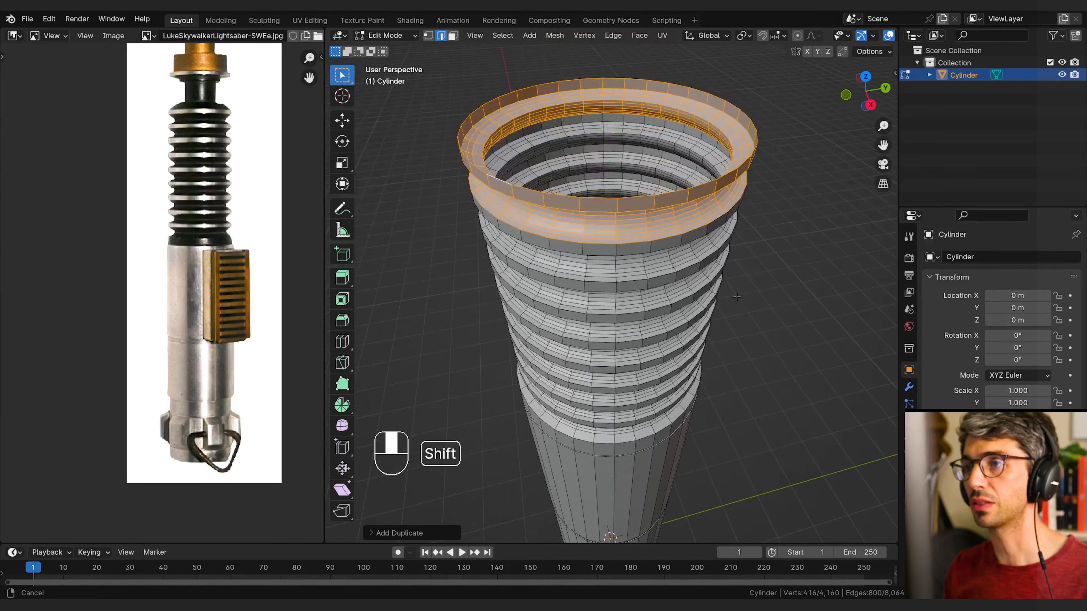
{"action": "key", "text": "1"}
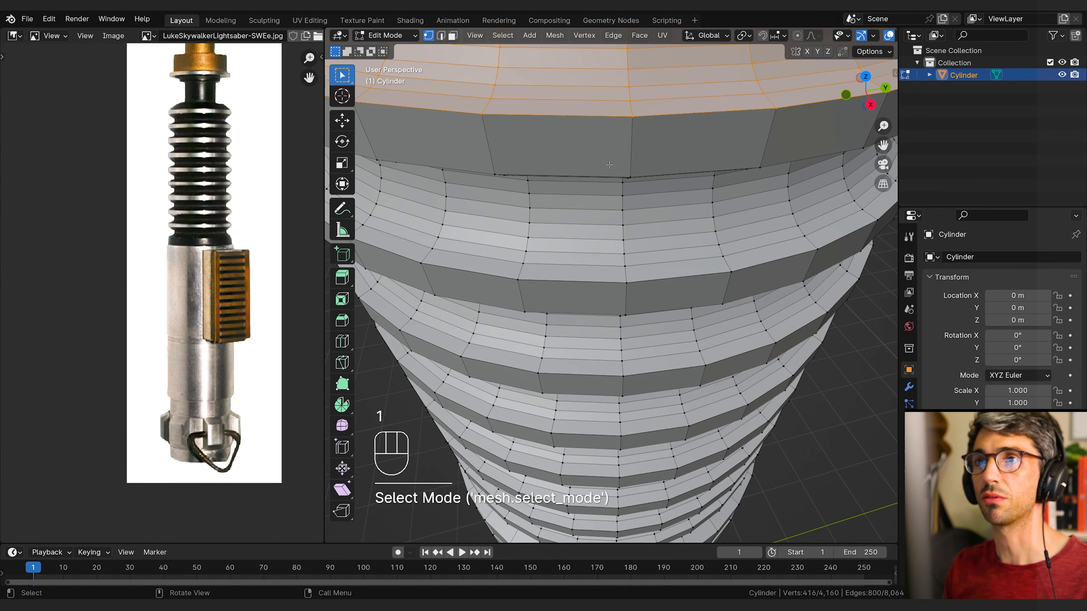
{"action": "left_click", "coordinate": [631, 127]}
{"action": "key", "text": "g"}
{"action": "middle_click_drag", "start_coordinate": [670, 148], "coordinate": [670, 222]}
{"action": "right_click", "coordinate": [658, 136]}
{"action": "scroll", "coordinate": [659, 137], "scroll_direction": "down", "scroll_amount": 5}
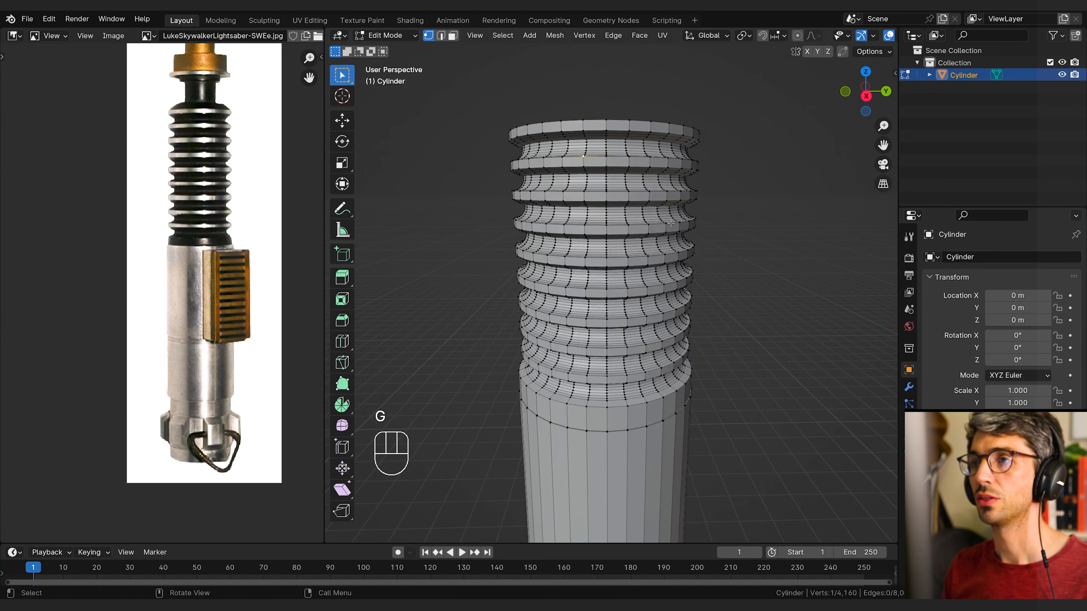
Step: Select all vertices of the hilt mesh
{"action": "key", "text": "a"}
{"action": "key", "text": "m"}
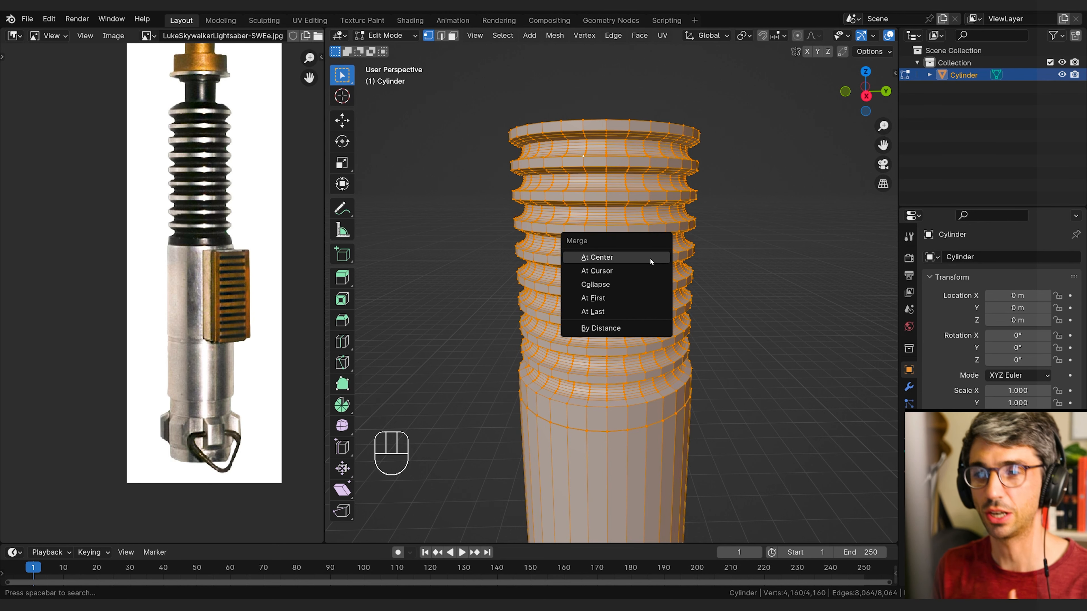
{"action": "key", "text": "Escape"}
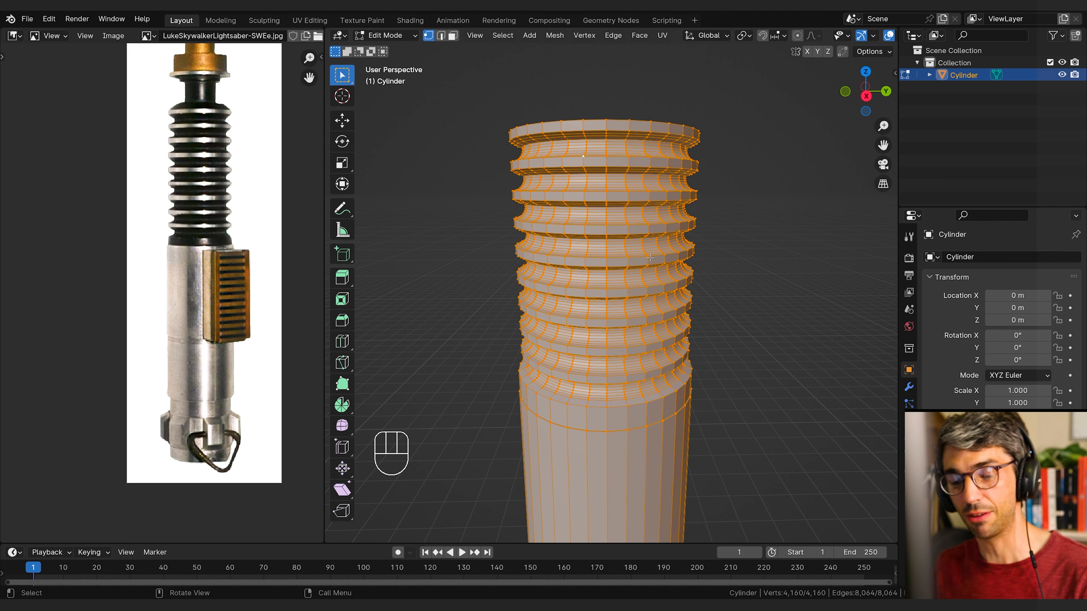
{"action": "key", "text": "F3"}
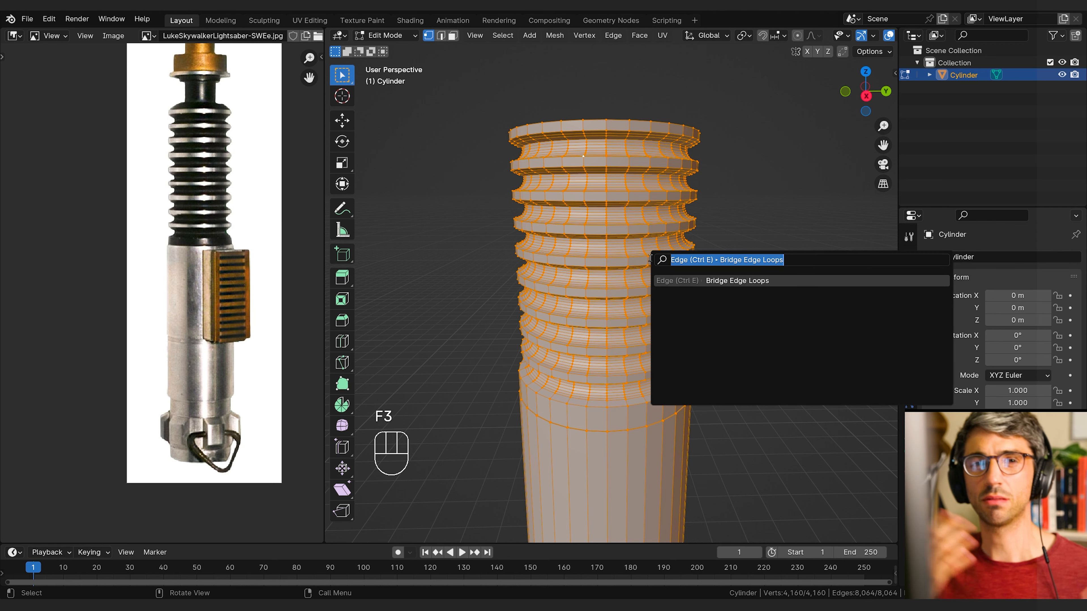
{"action": "type", "text": "merge ver"}
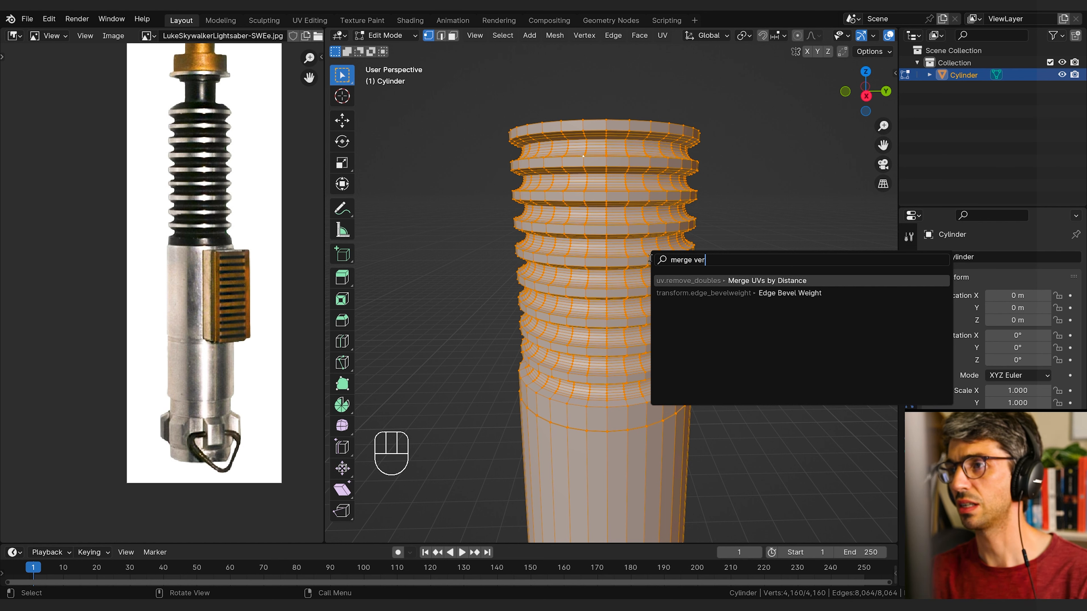
{"action": "type", "text": "e"}
{"action": "key", "text": "BackSpace"}
{"action": "key", "text": "BackSpace"}
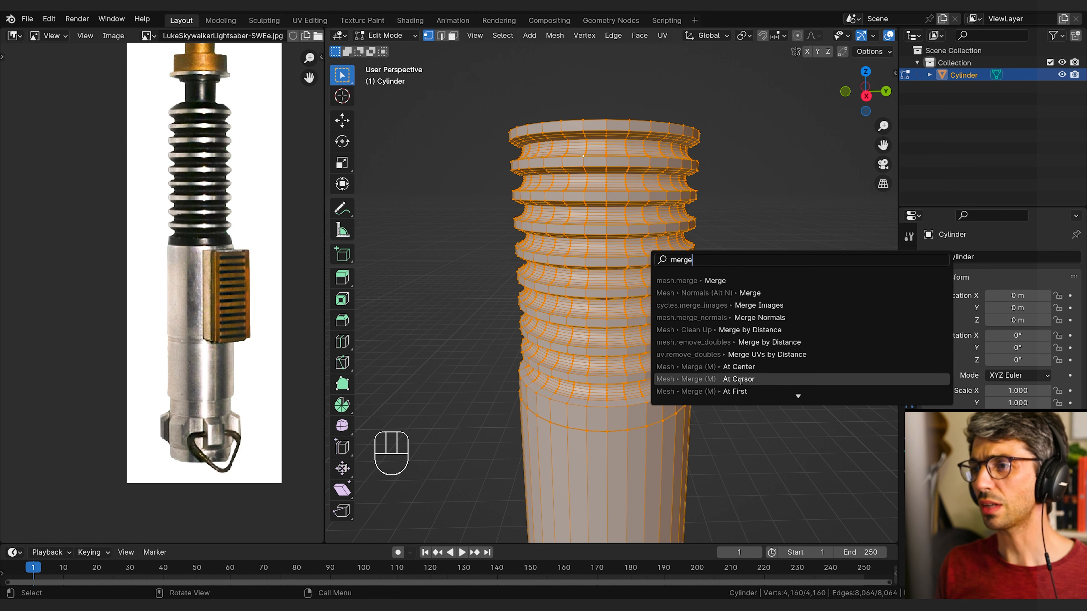
{"action": "scroll", "coordinate": [740, 388], "scroll_direction": "down", "scroll_amount": 8}
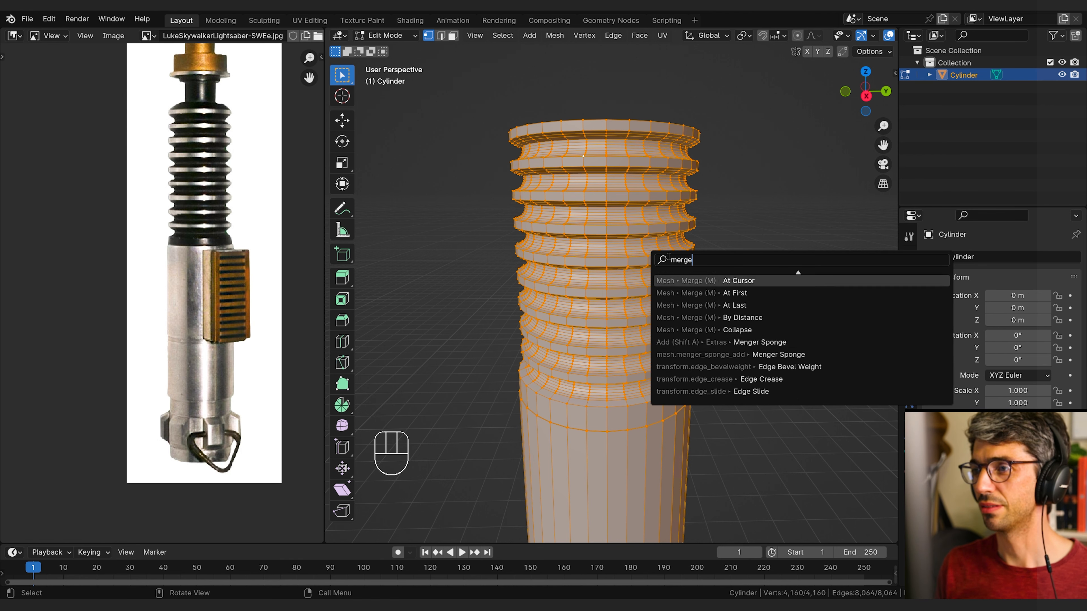
{"action": "key", "text": "Escape"}
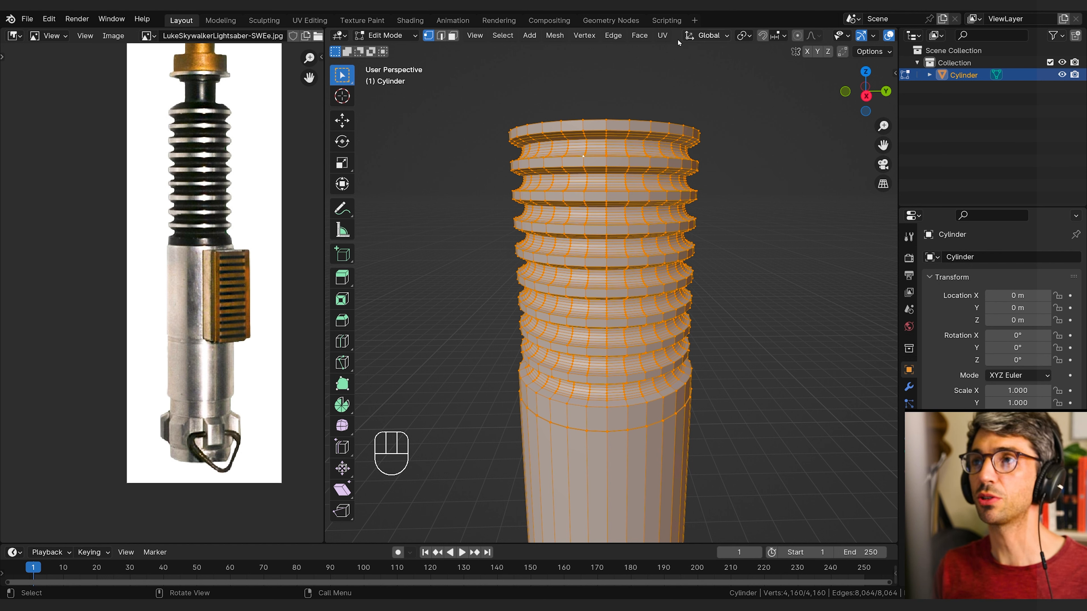
Step: Apply Merge by Distance to all vertices of the hilt mesh to weld the duplicated sections together
{"action": "left_click", "coordinate": [560, 36]}
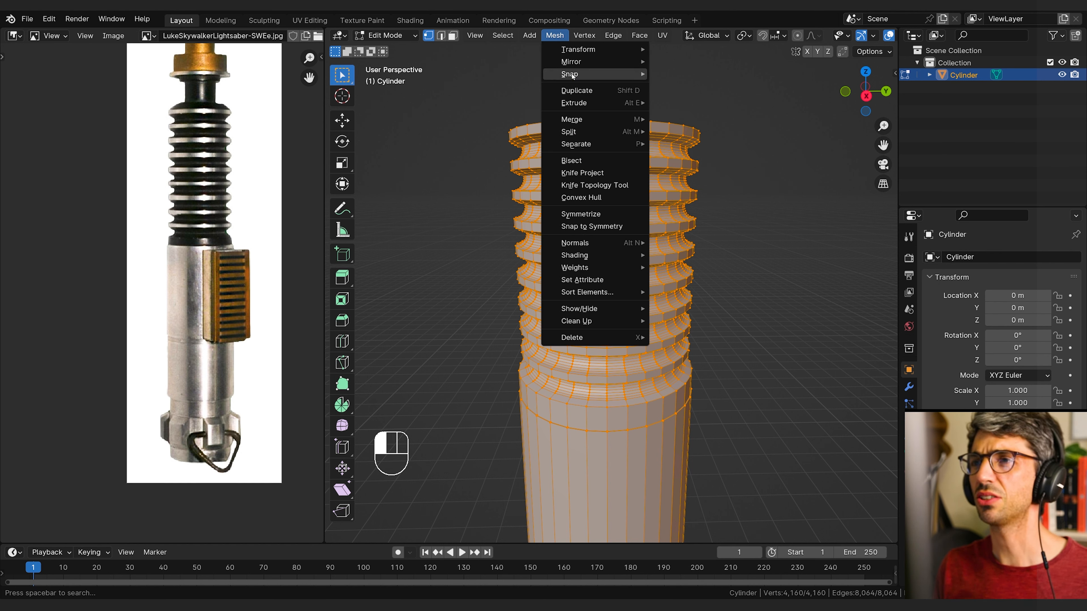
{"action": "mouse_move", "coordinate": [603, 121]}
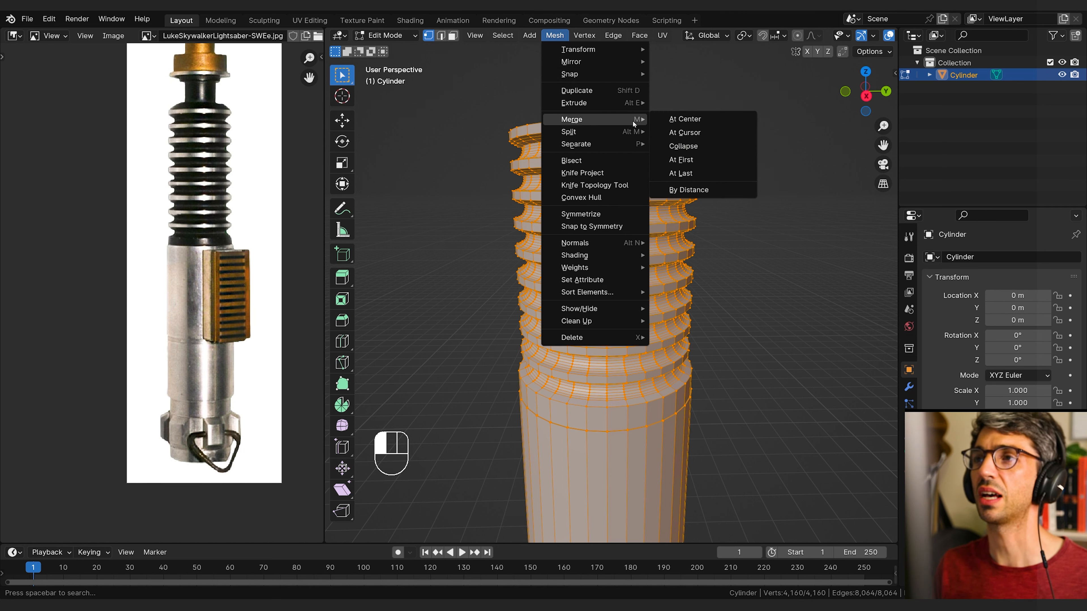
{"action": "left_click", "coordinate": [533, 36]}
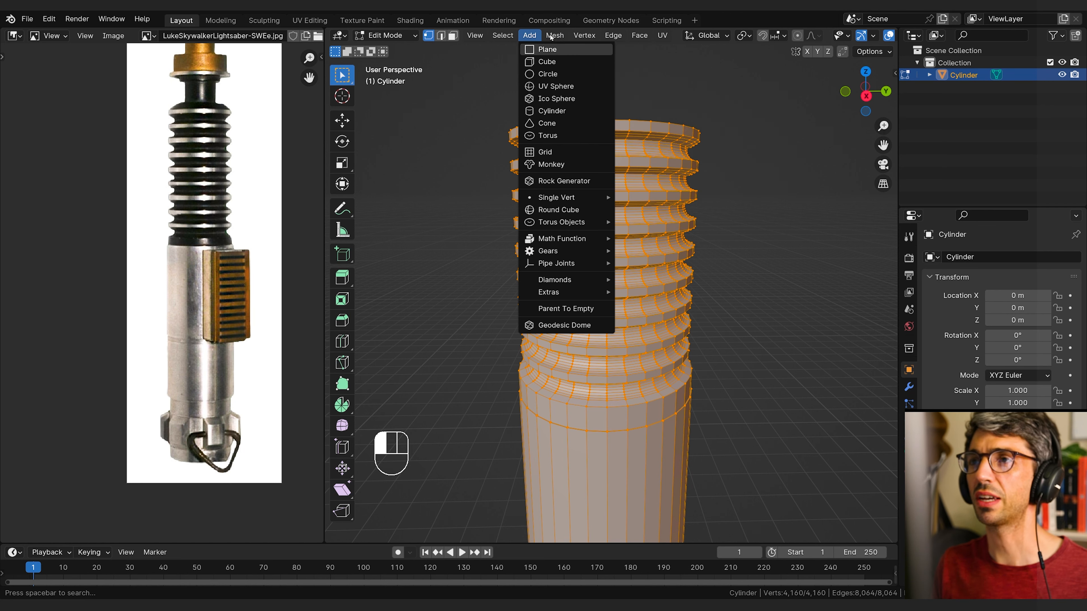
{"action": "key", "text": "m"}
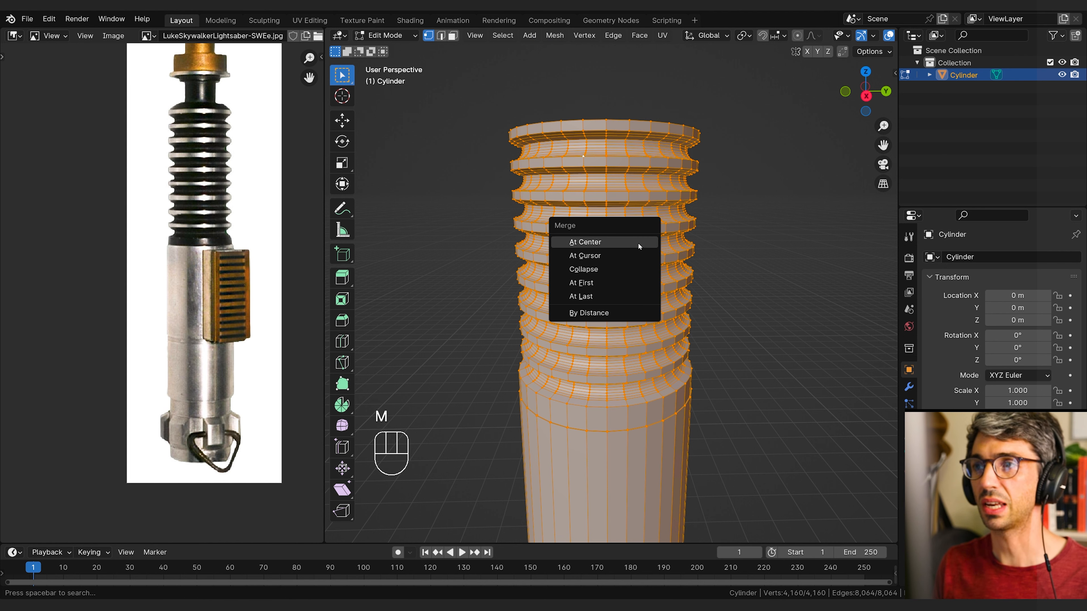
{"action": "left_click", "coordinate": [598, 317]}
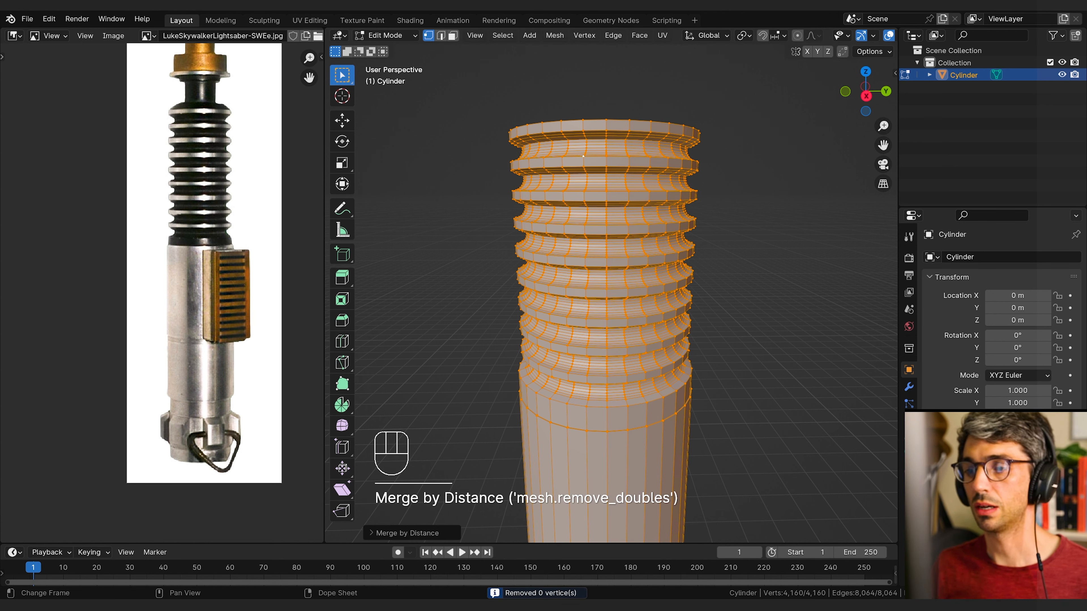
Step: Set the Merge by Distance operation's merge distance to 0.01 m so the duplicated hilt sections weld together
{"action": "left_click", "coordinate": [371, 532]}
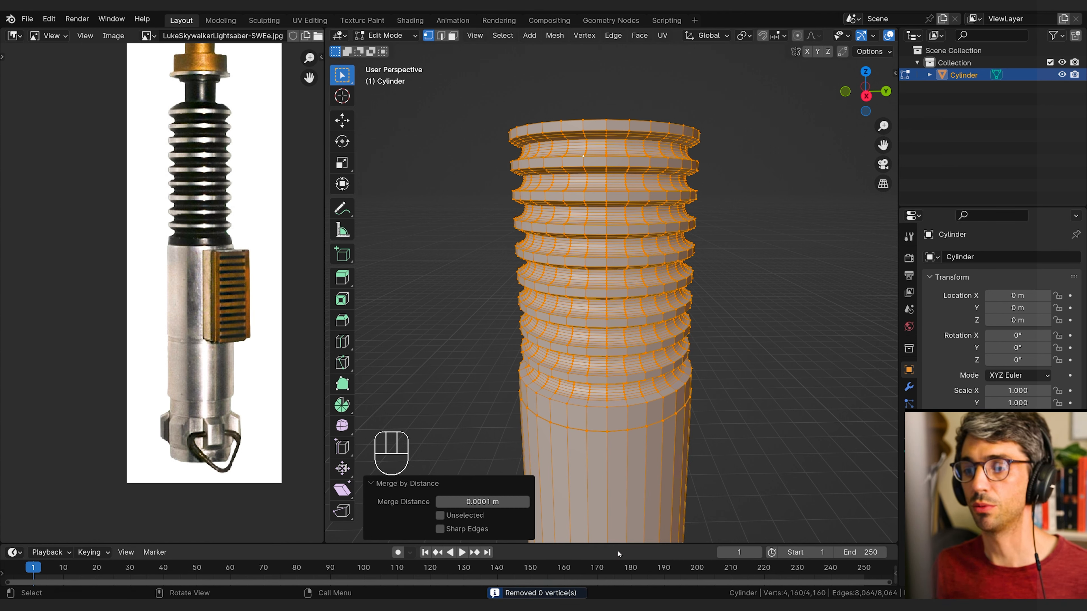
{"action": "left_click", "coordinate": [477, 505]}
{"action": "left_click", "coordinate": [469, 500]}
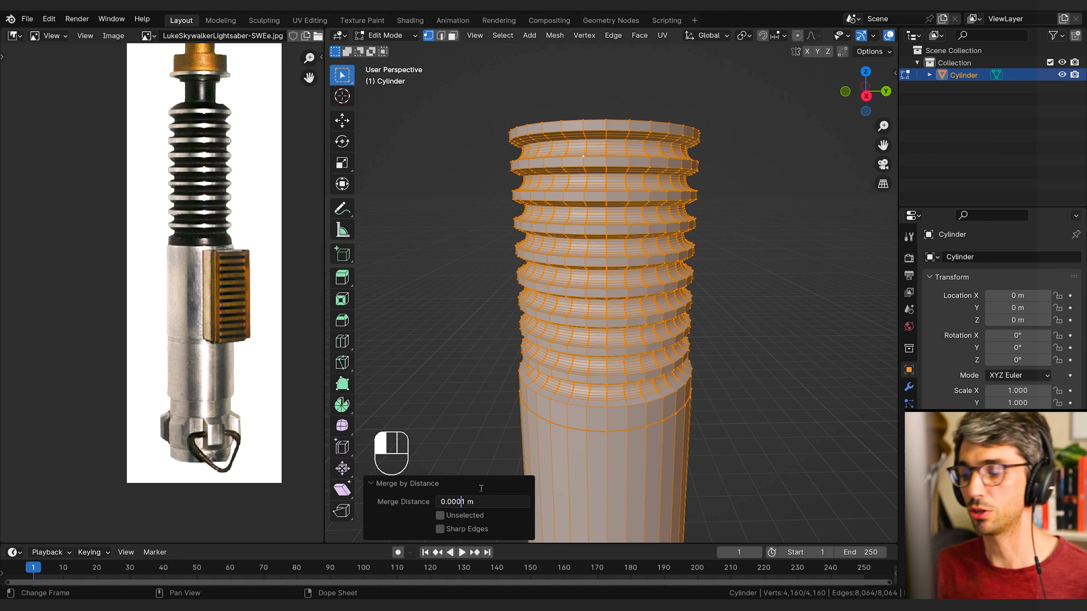
{"action": "key", "text": "BackSpace"}
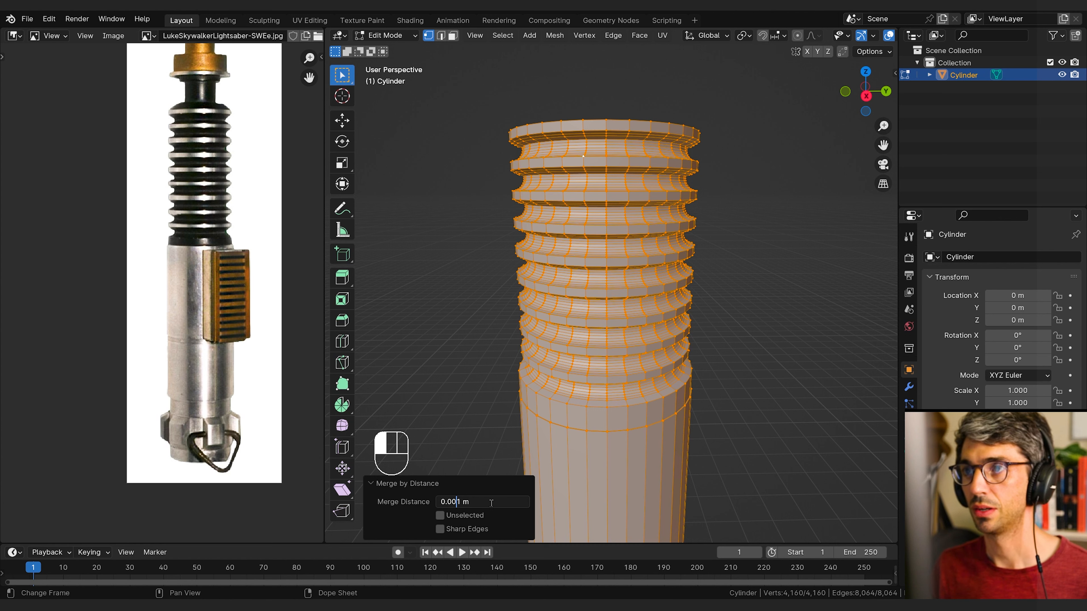
{"action": "key", "text": "Return"}
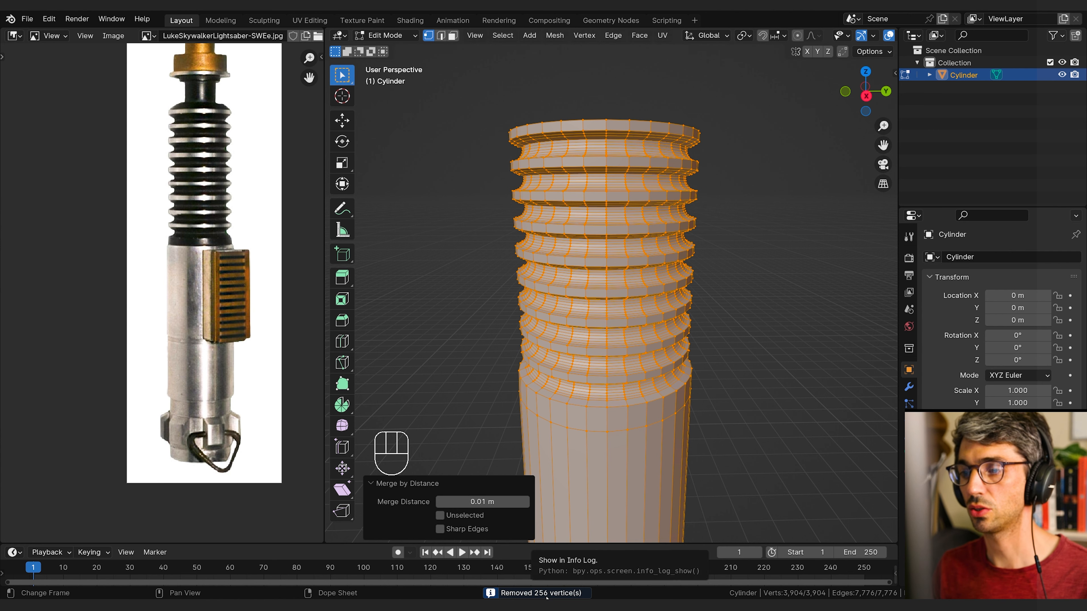
Step: Switch to edge selection and select the top edge loop of the ribbed grip
{"action": "middle_click_drag", "start_coordinate": [689, 222], "coordinate": [678, 317], "text": "shift"}
{"action": "scroll", "coordinate": [684, 413], "scroll_direction": "down", "scroll_amount": 2}
{"action": "middle_click_drag", "start_coordinate": [686, 473], "coordinate": [692, 406], "text": "shift"}
{"action": "middle_click_drag", "start_coordinate": [691, 506], "coordinate": [692, 249]}
{"action": "scroll", "coordinate": [688, 248], "scroll_direction": "up", "scroll_amount": 5}
{"action": "middle_click_drag", "start_coordinate": [682, 180], "coordinate": [693, 480], "text": "shift"}
{"action": "key", "text": "2"}
{"action": "middle_click_drag", "start_coordinate": [727, 107], "coordinate": [763, 333], "text": "shift"}
{"action": "left_click", "coordinate": [626, 266], "text": "alt"}
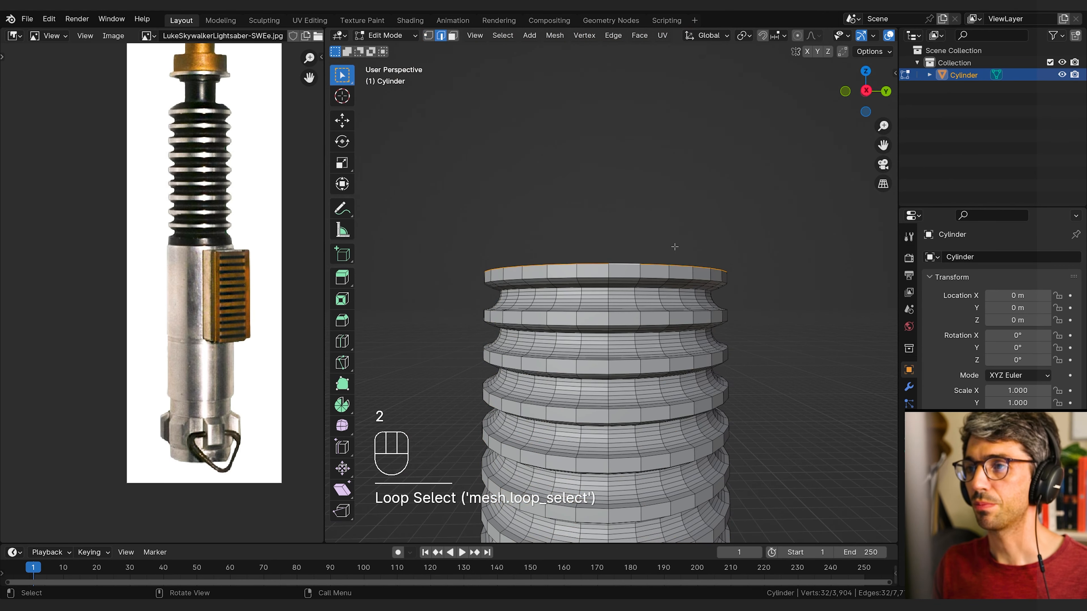
Step: Line the model up beside the reference image in right orthographic view and compare the ribbed grip's proportions
{"action": "middle_click_drag", "start_coordinate": [670, 246], "coordinate": [655, 304], "text": "shift"}
{"action": "middle_click_drag", "start_coordinate": [240, 130], "coordinate": [229, 274]}
{"action": "key", "text": "KP_3"}
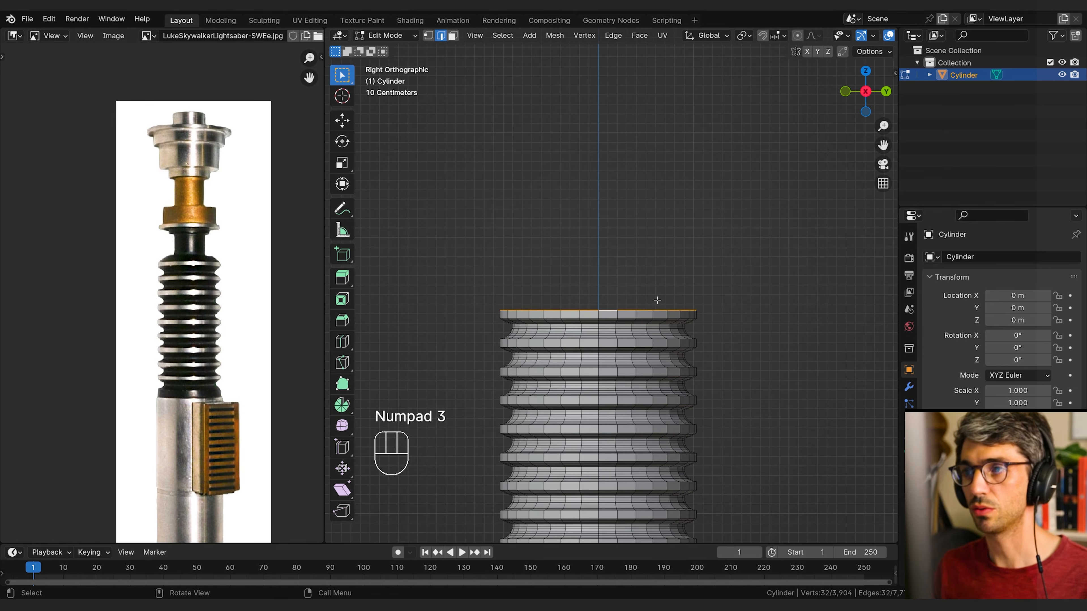
{"action": "scroll", "coordinate": [687, 315], "scroll_direction": "down", "scroll_amount": 5}
{"action": "middle_click_drag", "start_coordinate": [700, 390], "coordinate": [706, 346], "text": "shift"}
{"action": "scroll", "coordinate": [203, 349], "scroll_direction": "down", "scroll_amount": 3}
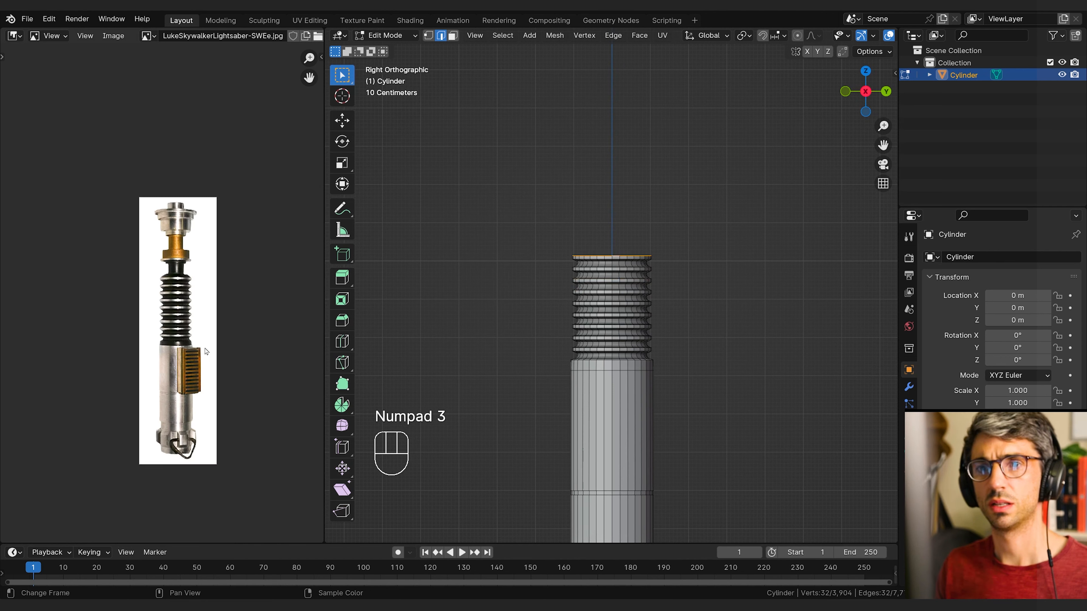
{"action": "scroll", "coordinate": [687, 384], "scroll_direction": "down", "scroll_amount": 3}
{"action": "middle_click_drag", "start_coordinate": [672, 405], "coordinate": [671, 381], "text": "shift"}
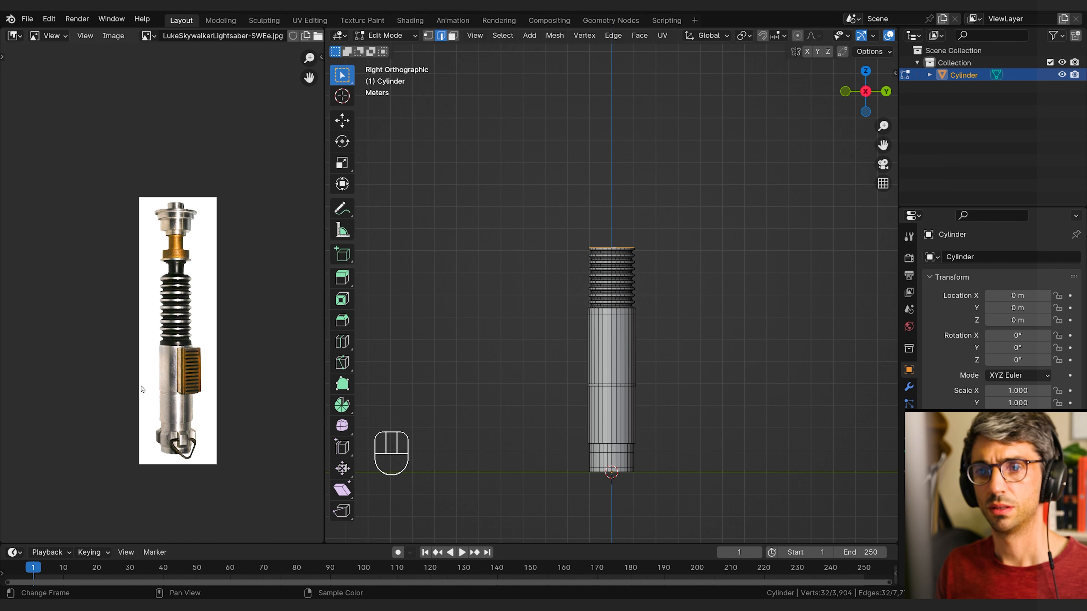
{"action": "scroll", "coordinate": [145, 387], "scroll_direction": "up", "scroll_amount": 2}
{"action": "middle_click_drag", "start_coordinate": [148, 384], "coordinate": [212, 298]}
{"action": "scroll", "coordinate": [211, 298], "scroll_direction": "down", "scroll_amount": 1}
{"action": "middle_click_drag", "start_coordinate": [246, 329], "coordinate": [307, 378]}
{"action": "middle_click_drag", "start_coordinate": [588, 384], "coordinate": [357, 387], "text": "shift"}
{"action": "key", "text": "t"}
{"action": "scroll", "coordinate": [513, 303], "scroll_direction": "down", "scroll_amount": 1}
{"action": "middle_click_drag", "start_coordinate": [514, 303], "coordinate": [438, 334], "text": "shift"}
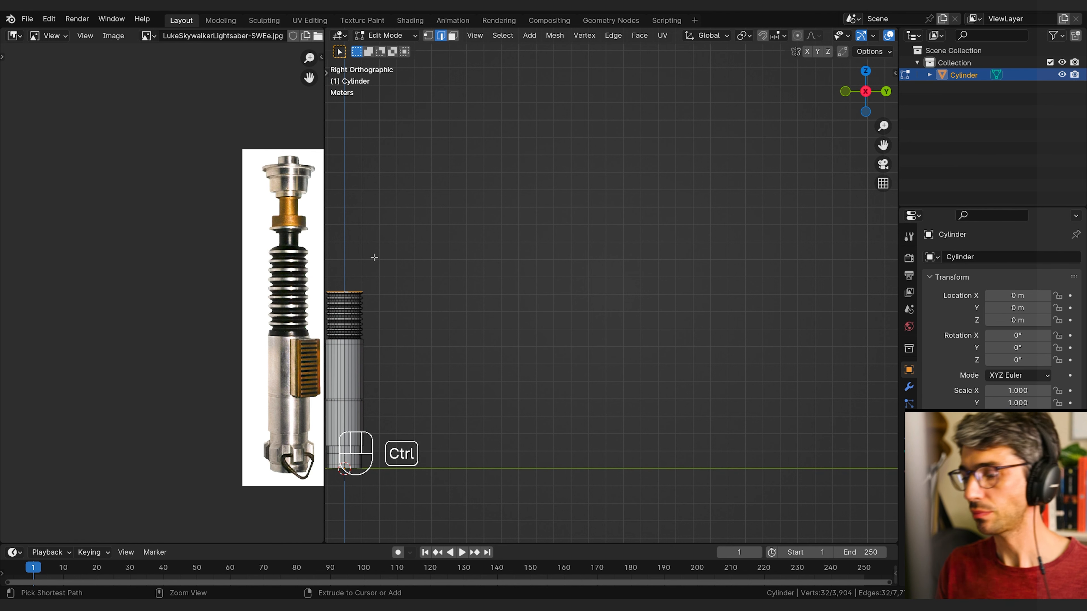
Step: Grow the selection from the top edge loop down until it covers only the whole ribbed section above the smooth body
{"action": "key", "text": "ctrl+KP_Add"}
{"action": "key", "text": "ctrl+KP_Add"}
{"action": "key", "text": "ctrl+KP_Add"}
{"action": "key", "text": "ctrl+KP_Add"}
{"action": "key", "text": "ctrl+KP_Add"}
{"action": "key", "text": "ctrl+KP_Add"}
{"action": "key", "text": "ctrl+KP_Add"}
{"action": "key", "text": "ctrl+KP_Add"}
{"action": "key", "text": "ctrl+KP_Add"}
{"action": "key", "text": "ctrl+KP_Add"}
{"action": "key", "text": "ctrl+KP_Add"}
{"action": "key", "text": "ctrl+KP_Add"}
{"action": "key", "text": "ctrl+KP_Add"}
{"action": "key", "text": "ctrl+KP_Add"}
{"action": "key", "text": "ctrl+KP_Add"}
{"action": "key", "text": "ctrl+KP_Add"}
{"action": "key", "text": "ctrl+KP_Add"}
{"action": "key", "text": "ctrl+KP_Add"}
{"action": "key", "text": "ctrl+KP_Add"}
{"action": "key", "text": "ctrl+KP_Add"}
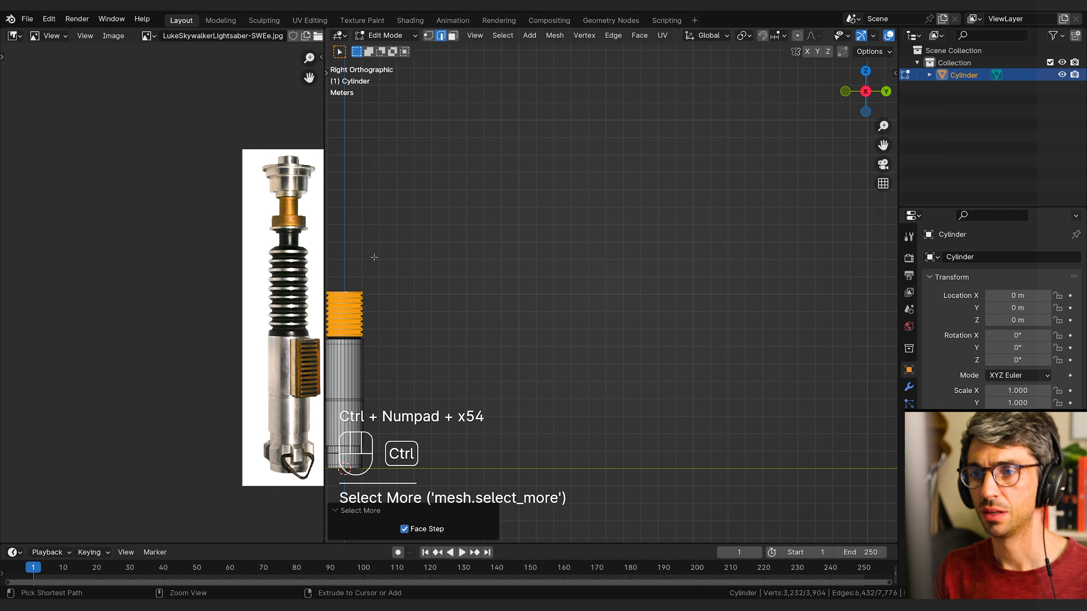
{"action": "key", "text": "ctrl+KP_Add"}
{"action": "key", "text": "ctrl+KP_Add"}
{"action": "key", "text": "ctrl+KP_Add"}
{"action": "key", "text": "ctrl+KP_Add"}
{"action": "key", "text": "ctrl+KP_Add"}
{"action": "key", "text": "ctrl+KP_Add"}
{"action": "key", "text": "ctrl+KP_Add"}
{"action": "key", "text": "ctrl+KP_Add"}
{"action": "key", "text": "ctrl+KP_Add"}
{"action": "key", "text": "ctrl+KP_Subtract"}
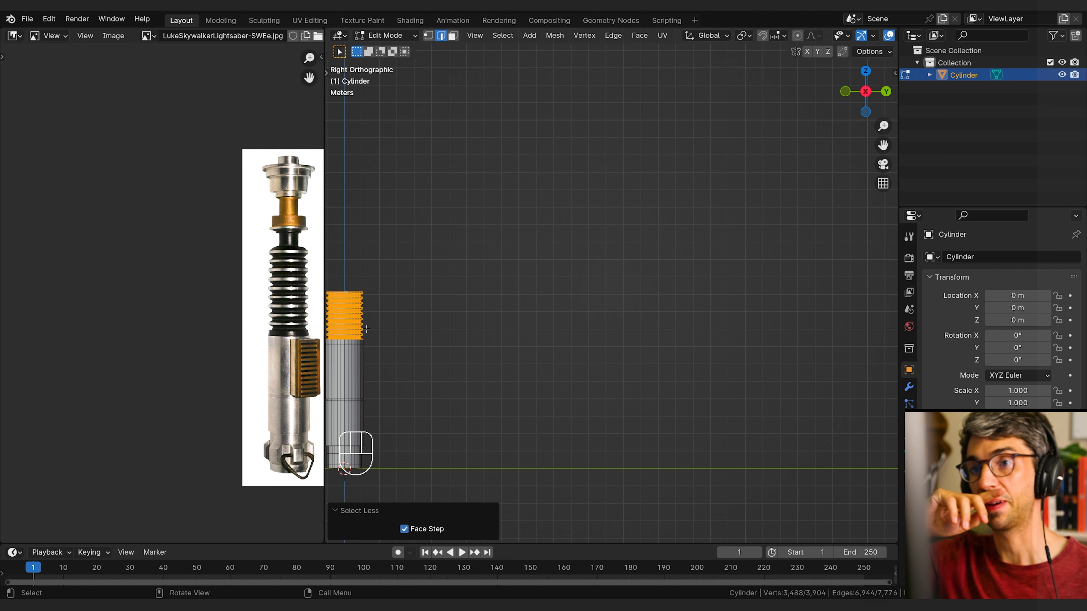
Step: Stretch the ribbed section along Z by about 1.807 and move it up about 1.19 m to match the reference
{"action": "key", "text": "s"}
{"action": "key", "text": "z"}
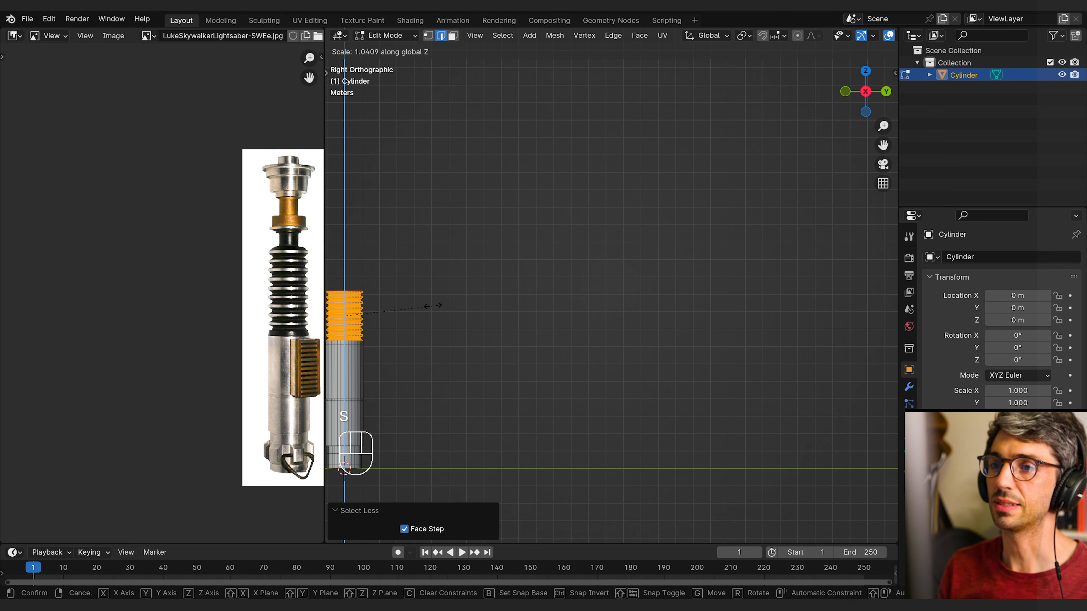
{"action": "left_click", "coordinate": [497, 305]}
{"action": "key", "text": "g"}
{"action": "key", "text": "z"}
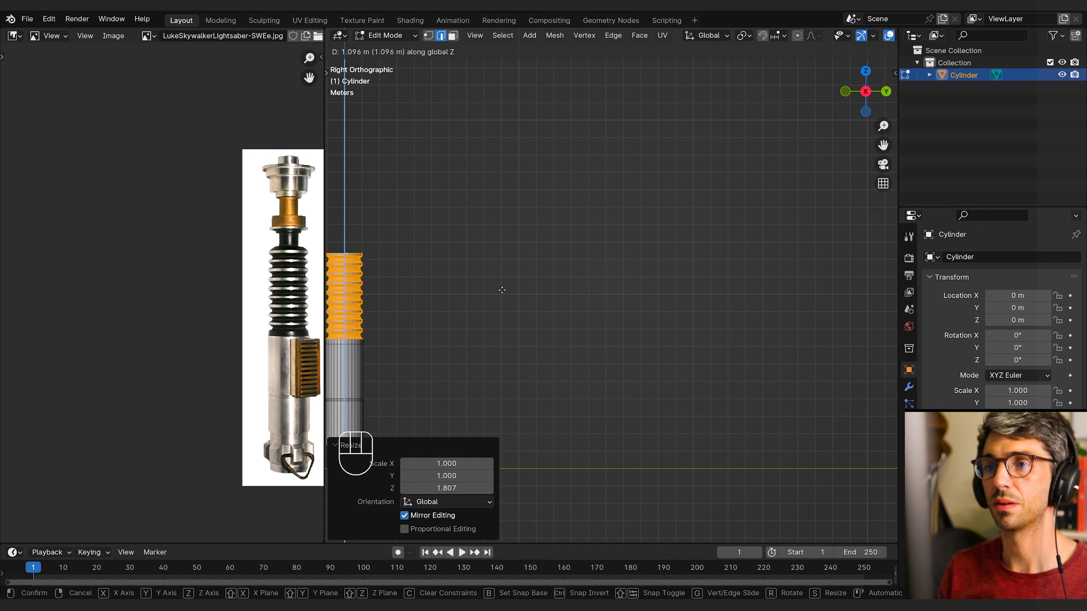
{"action": "left_click", "coordinate": [504, 288]}
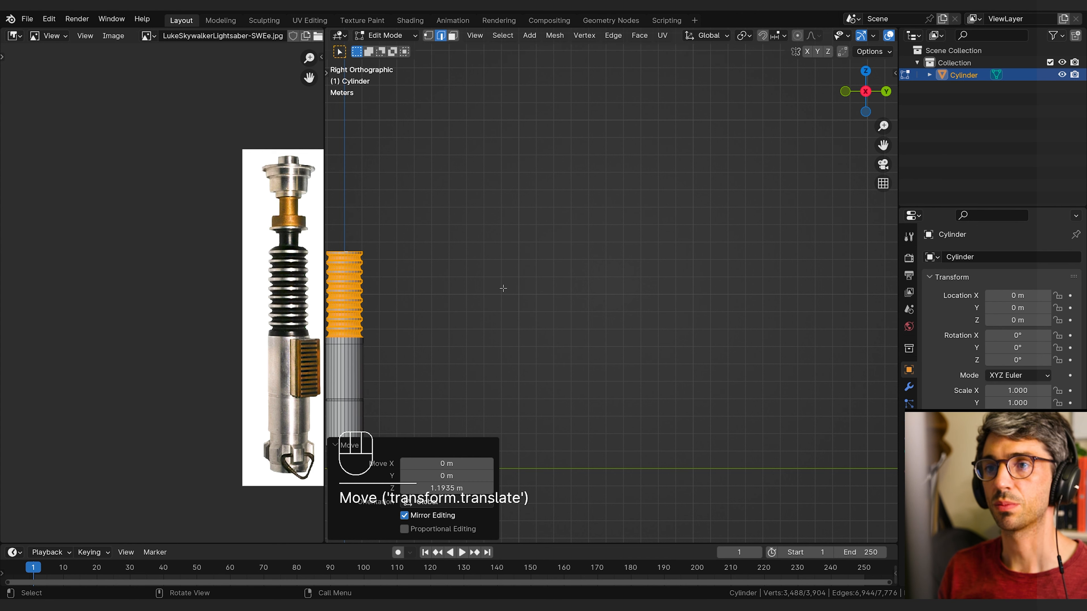
Step: Clear the selection and select the top edge loop of the stretched grip, with the reference's neck area in view
{"action": "left_click", "coordinate": [431, 270]}
{"action": "middle_click_drag", "start_coordinate": [408, 284], "coordinate": [510, 295], "text": "shift"}
{"action": "scroll", "coordinate": [478, 299], "scroll_direction": "up", "scroll_amount": 4}
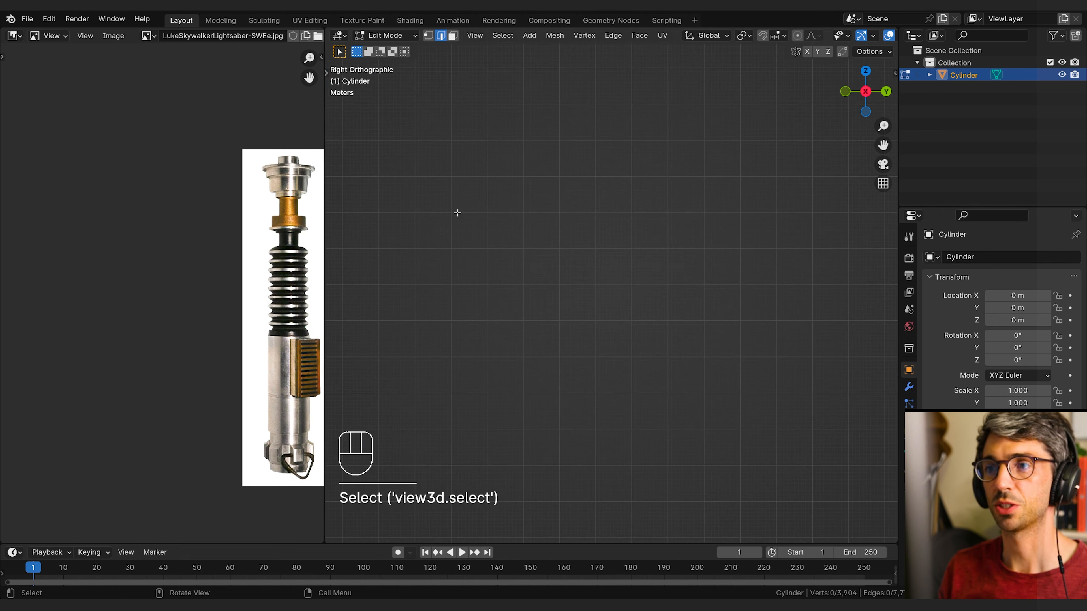
{"action": "middle_click_drag", "start_coordinate": [457, 213], "coordinate": [706, 271], "text": "shift"}
{"action": "middle_click_drag", "start_coordinate": [545, 244], "coordinate": [563, 294], "text": "shift"}
{"action": "scroll", "coordinate": [595, 335], "scroll_direction": "up", "scroll_amount": 1}
{"action": "middle_click_drag", "start_coordinate": [522, 348], "coordinate": [659, 266], "text": "shift"}
{"action": "left_click", "coordinate": [531, 322], "text": "alt"}
{"action": "scroll", "coordinate": [256, 253], "scroll_direction": "up", "scroll_amount": 4}
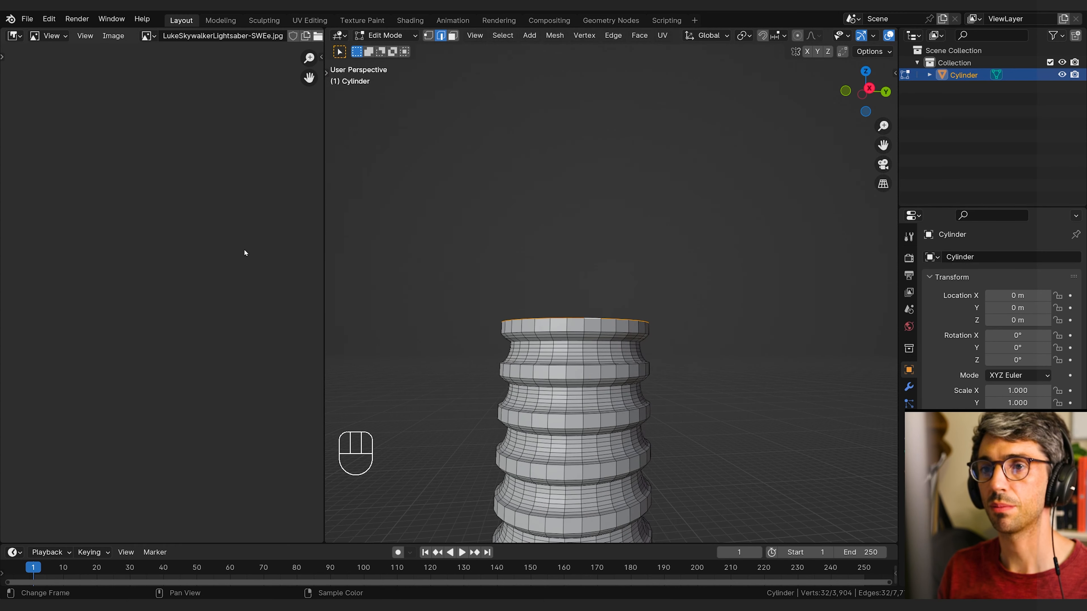
{"action": "scroll", "coordinate": [245, 251], "scroll_direction": "down", "scroll_amount": 3}
{"action": "scroll", "coordinate": [158, 282], "scroll_direction": "up", "scroll_amount": 3}
{"action": "middle_click_drag", "start_coordinate": [272, 252], "coordinate": [98, 295]}
{"action": "middle_click_drag", "start_coordinate": [427, 303], "coordinate": [432, 318], "text": "shift"}
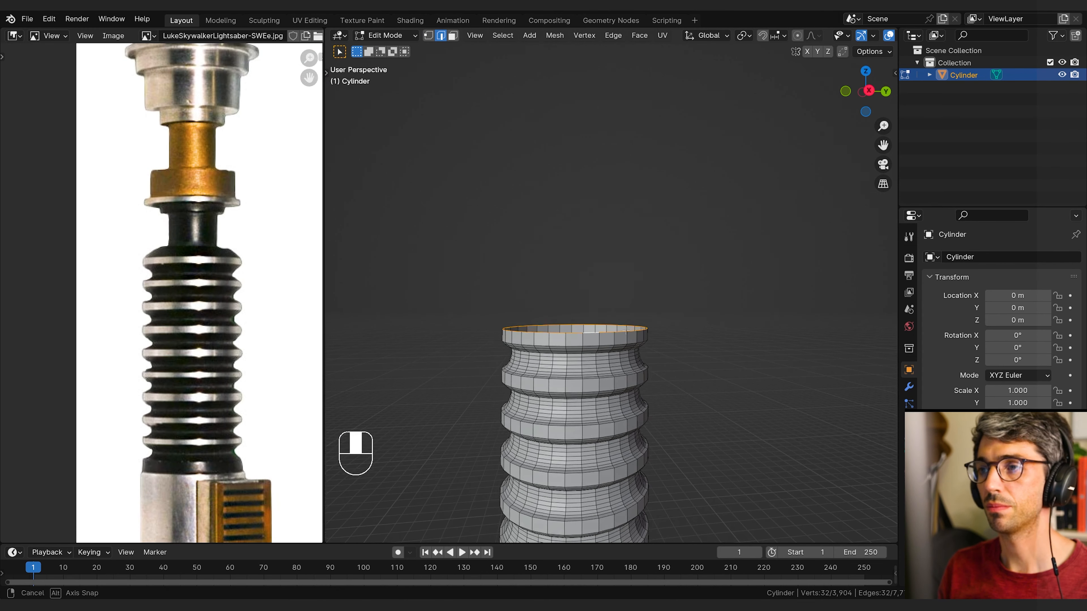
Step: Extrude the top loop up about 0.34 m, scale it inward into a tapered shoulder, and lower it about 0.05 m
{"action": "key", "text": "e"}
{"action": "middle_click", "coordinate": [689, 316]}
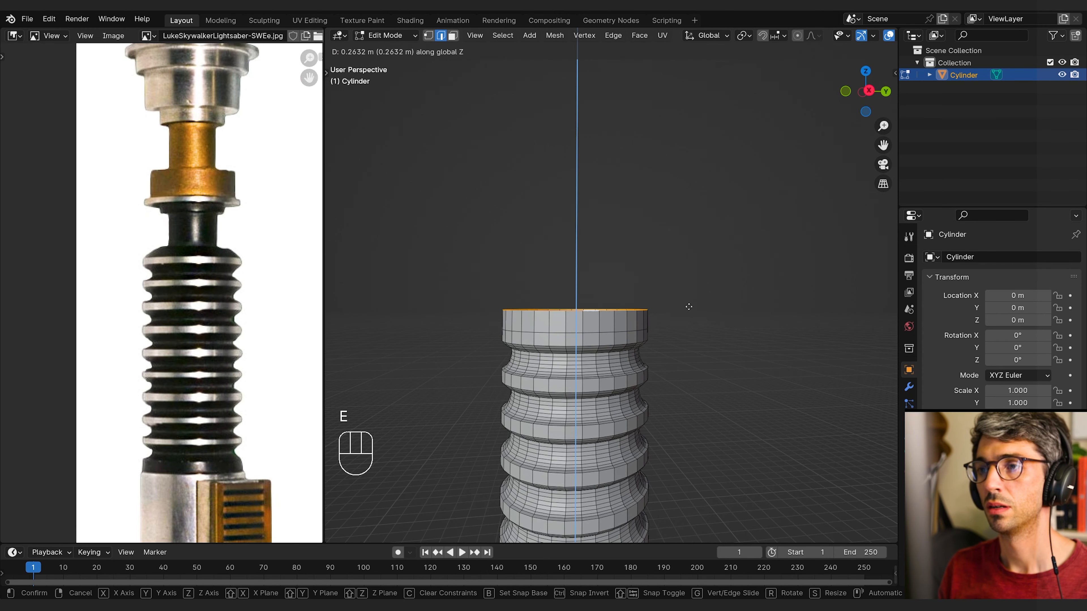
{"action": "left_click", "coordinate": [689, 305]}
{"action": "key", "text": "s"}
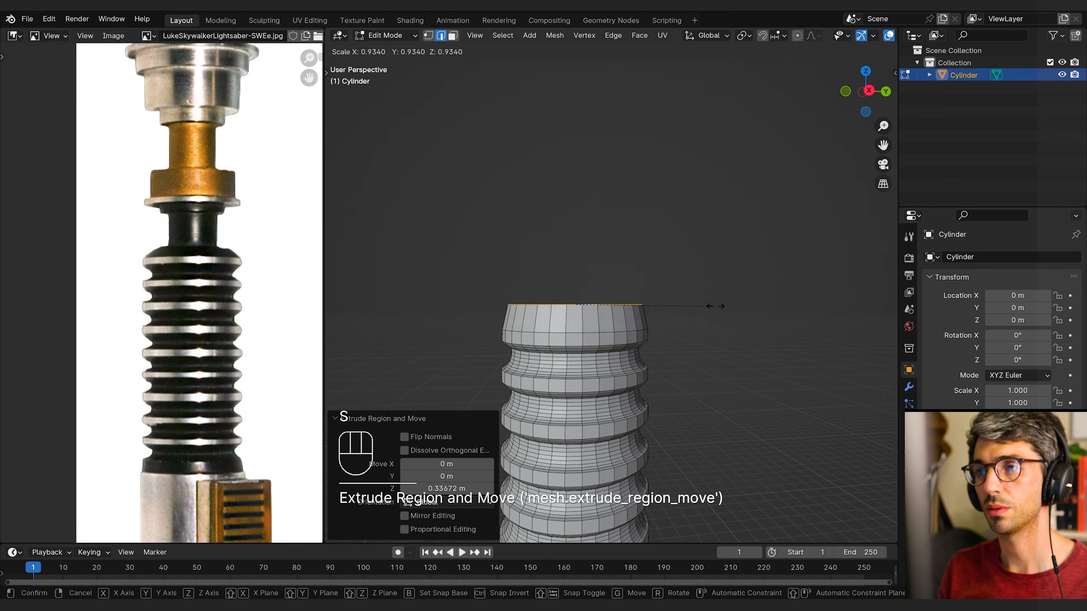
{"action": "left_click", "coordinate": [677, 308]}
{"action": "middle_click_drag", "start_coordinate": [677, 308], "coordinate": [693, 284]}
{"action": "key", "text": "g"}
{"action": "middle_click", "coordinate": [703, 275]}
{"action": "left_click", "coordinate": [704, 279]}
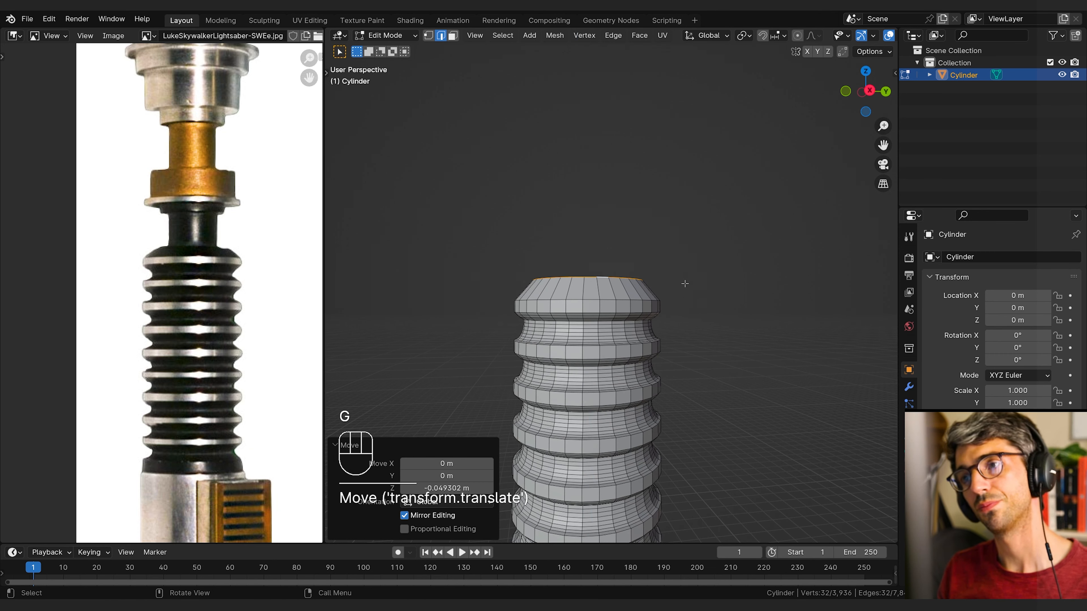
Step: Extrude the shoulder's top loop inward at a scale of 0.603, and extrude it up about 0.61 m as a narrow neck
{"action": "middle_click_drag", "start_coordinate": [723, 281], "coordinate": [673, 290]}
{"action": "key", "text": "e"}
{"action": "key", "text": "s"}
{"action": "left_click", "coordinate": [670, 287]}
{"action": "key", "text": "e"}
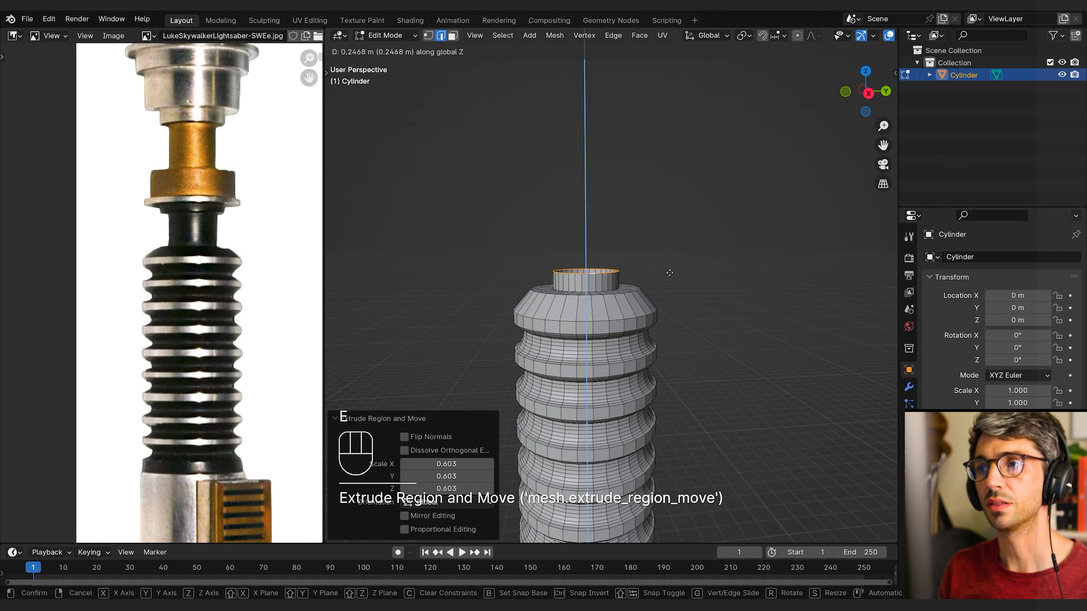
{"action": "left_click", "coordinate": [670, 248]}
Step: Extrude the neck's top loop outward at a scale of 1.286, and extrude it up about 0.127 m as a small collar
{"action": "middle_click_drag", "start_coordinate": [568, 226], "coordinate": [578, 232]}
{"action": "key", "text": "s"}
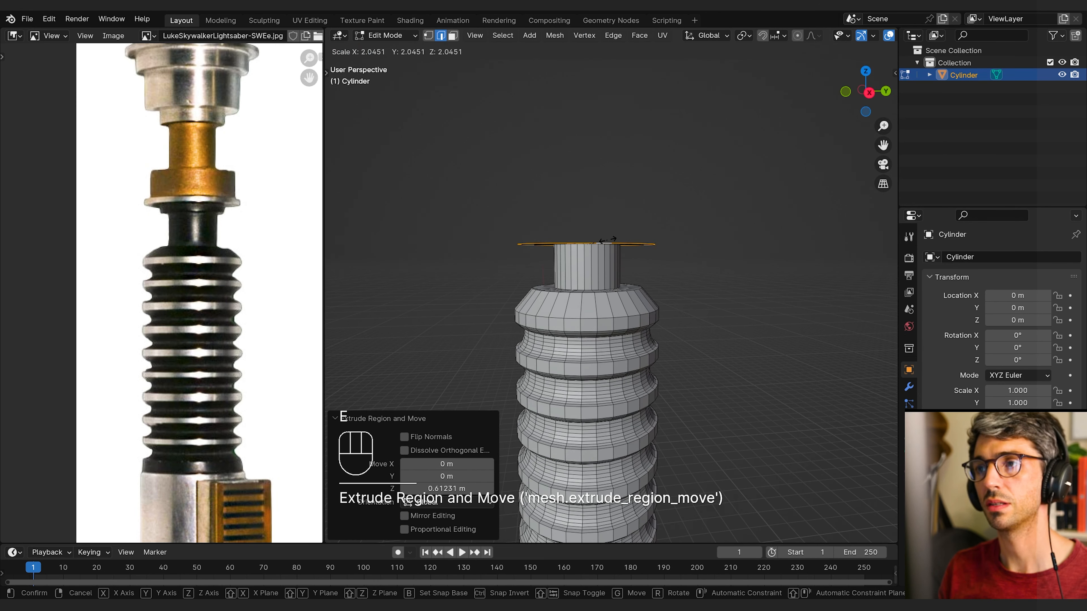
{"action": "left_click", "coordinate": [600, 241]}
{"action": "key", "text": "e"}
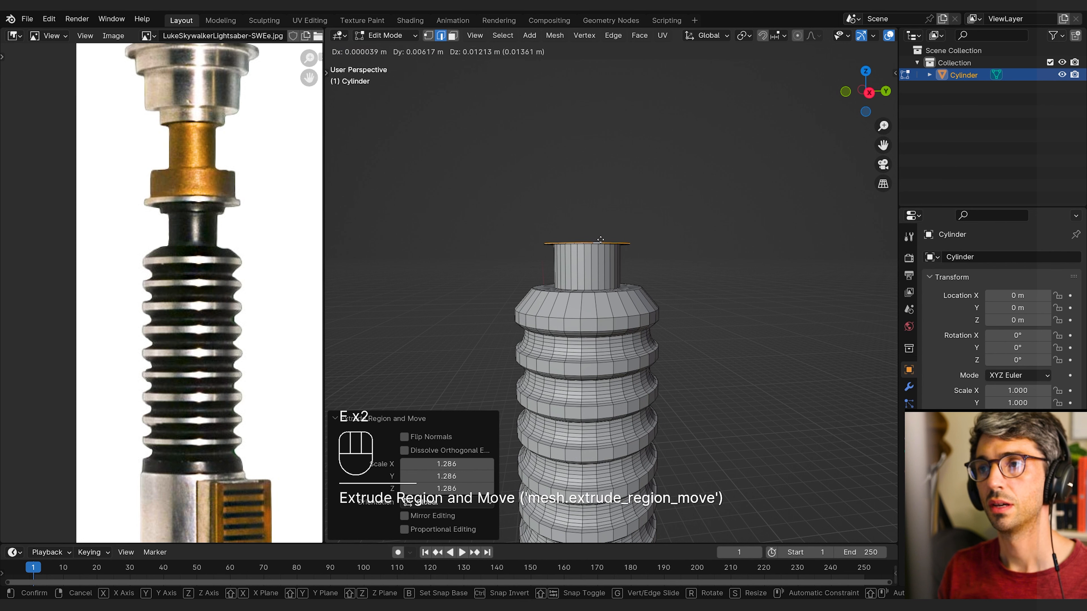
{"action": "key", "text": "s"}
{"action": "key", "text": "z"}
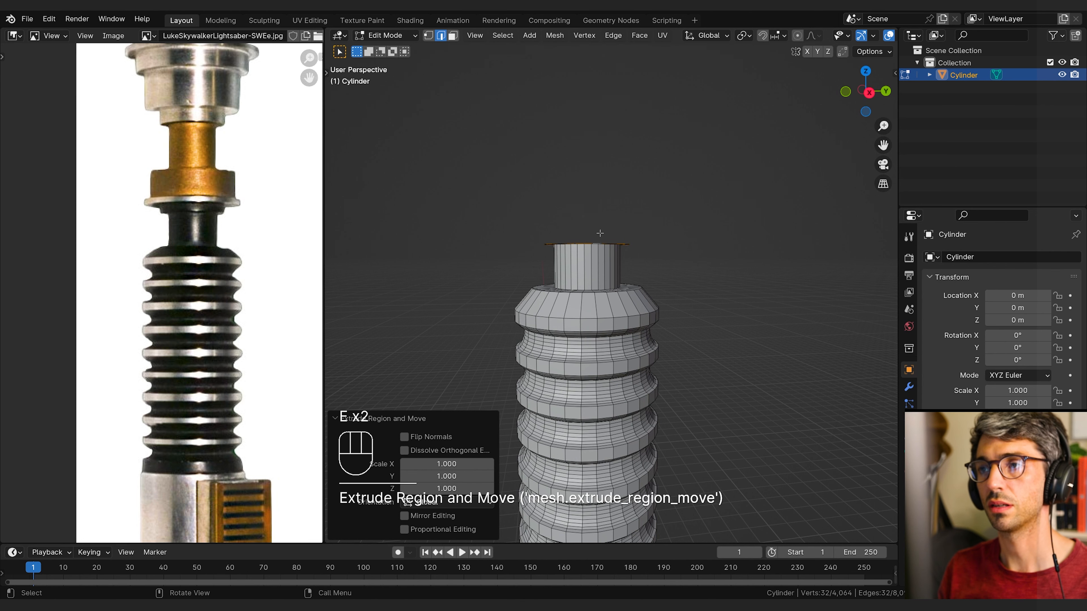
{"action": "key", "text": "g"}
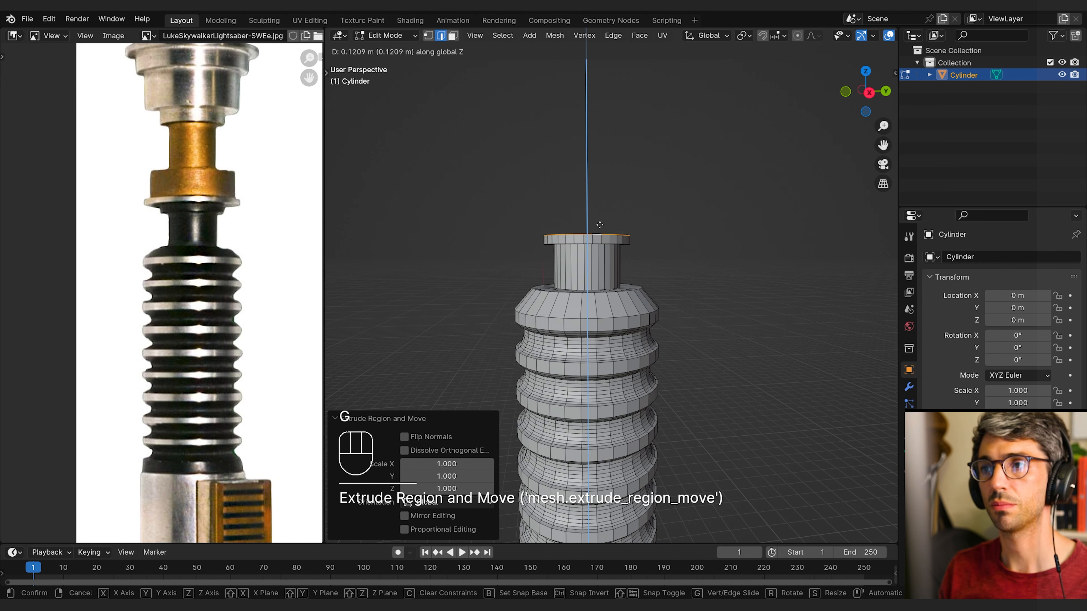
{"action": "left_click", "coordinate": [600, 225]}
Step: Extrude the collar's top loop outward, scaling by 1.542 and 1.085 to the grip's width, and extrude it up about 0.113 m as a thin flange
{"action": "key", "text": "e"}
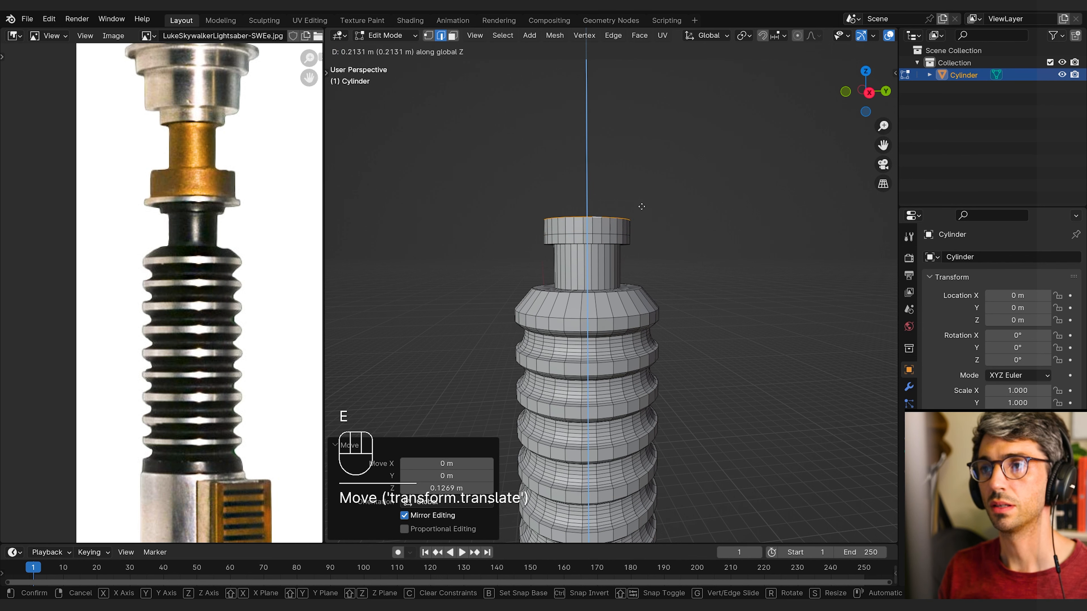
{"action": "key", "text": "s"}
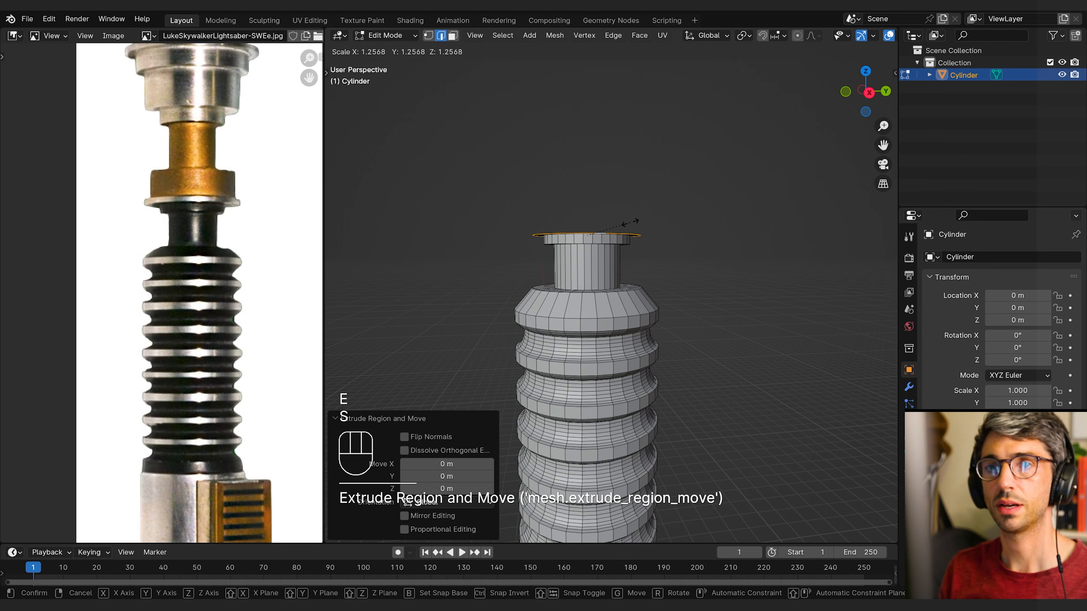
{"action": "left_click", "coordinate": [640, 221]}
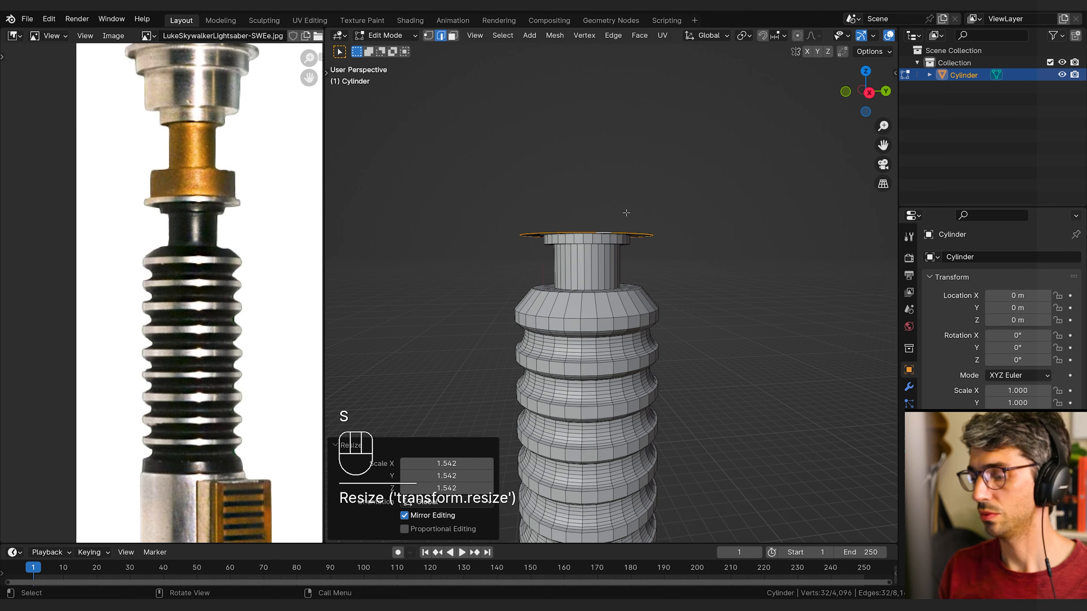
{"action": "key", "text": "KP_3"}
{"action": "scroll", "coordinate": [723, 308], "scroll_direction": "up", "scroll_amount": 1}
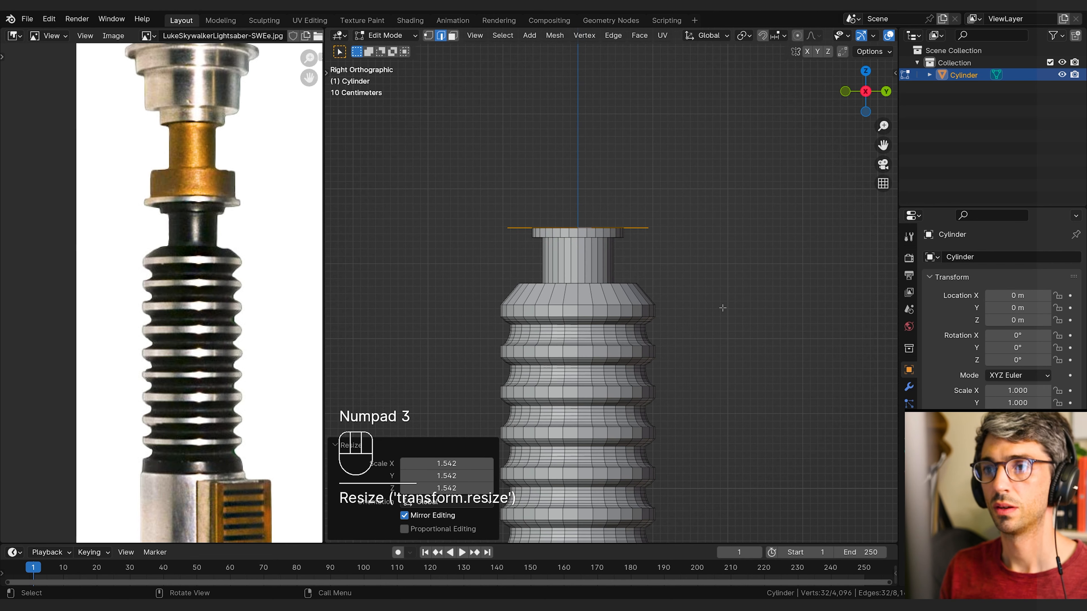
{"action": "key", "text": "s"}
{"action": "left_click", "coordinate": [738, 308]}
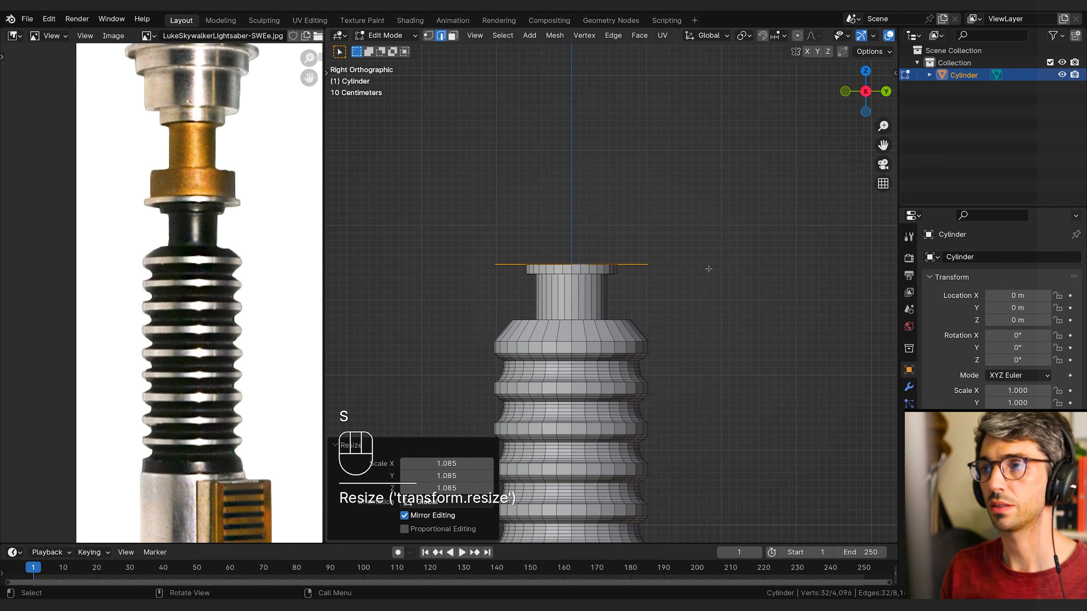
{"action": "key", "text": "e"}
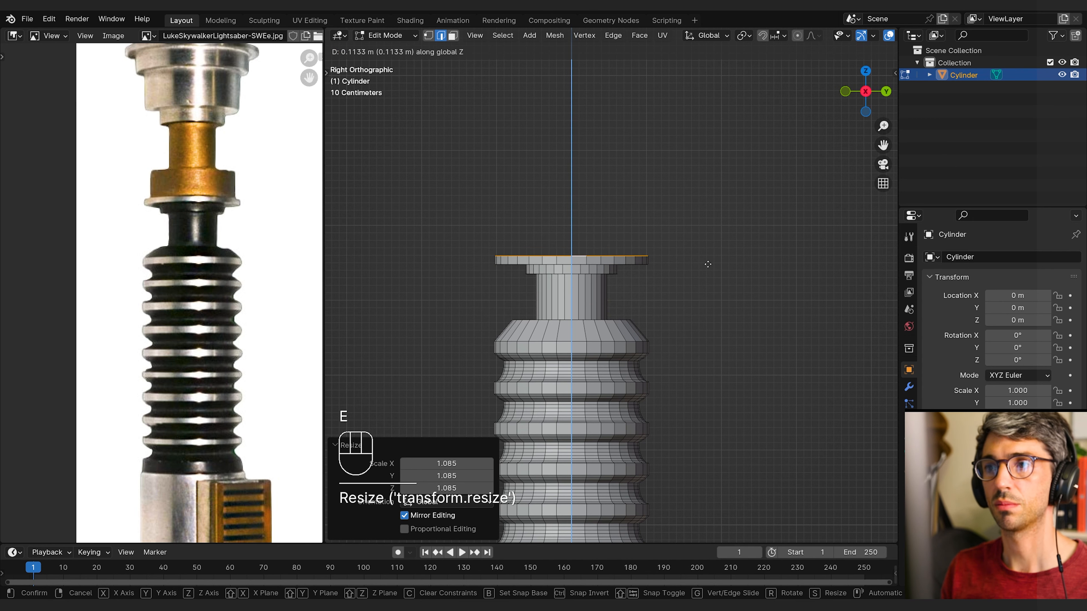
{"action": "left_click", "coordinate": [707, 264]}
{"action": "middle_click_drag", "start_coordinate": [675, 250], "coordinate": [677, 260], "text": "shift"}
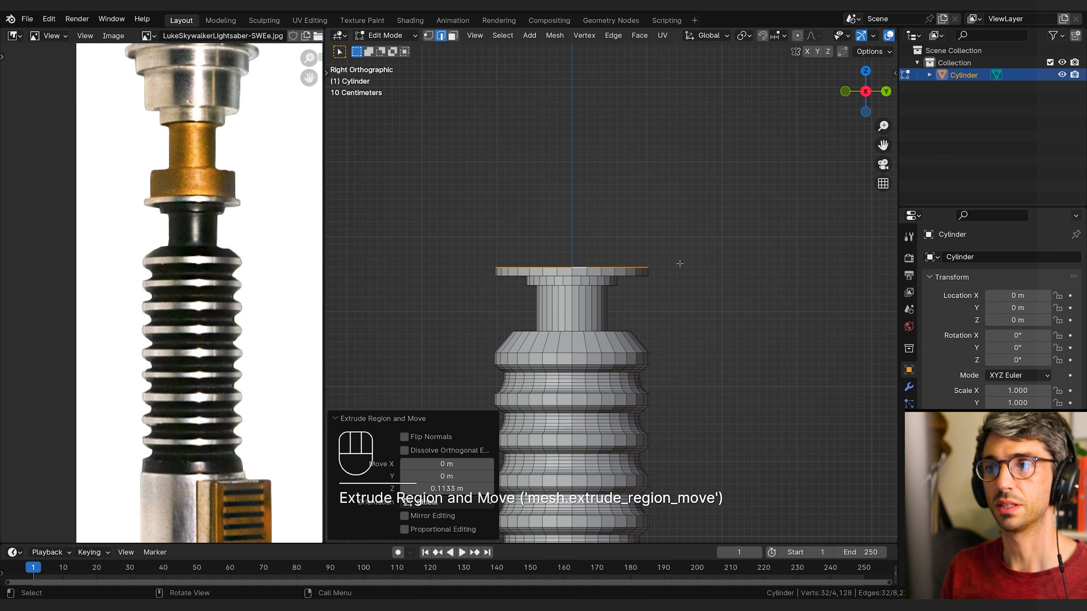
Step: Extrude the flange's top loop inward, level with the rim, scaling by 0.672 and 1.249, and extrude it up about 0.436 m as a wide band
{"action": "key", "text": "e"}
{"action": "left_click", "coordinate": [674, 260]}
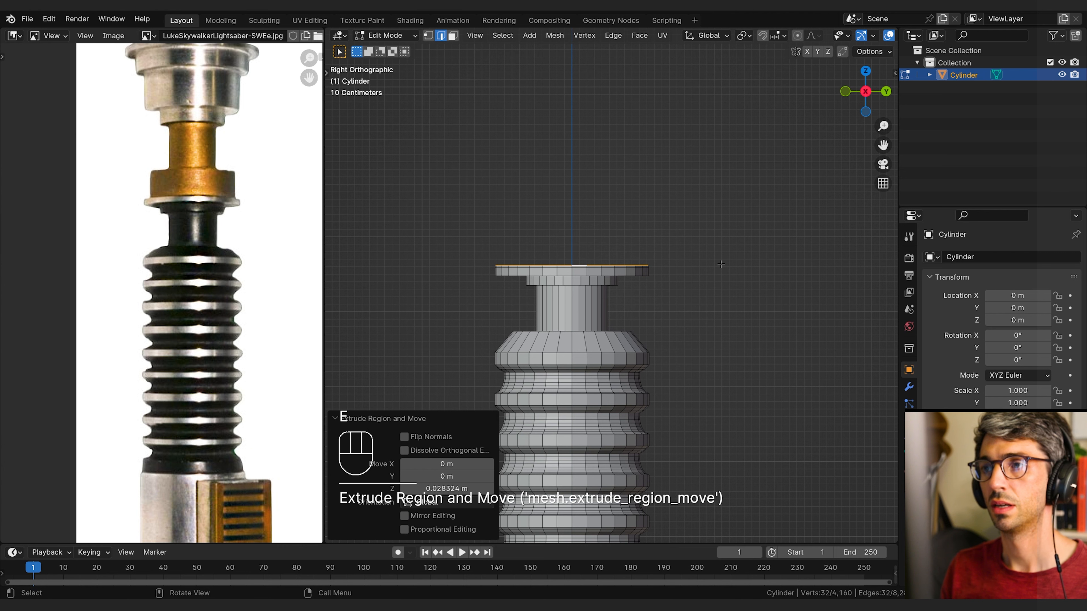
{"action": "key", "text": "s"}
{"action": "left_click", "coordinate": [673, 266]}
{"action": "key", "text": "g"}
{"action": "key", "text": "z"}
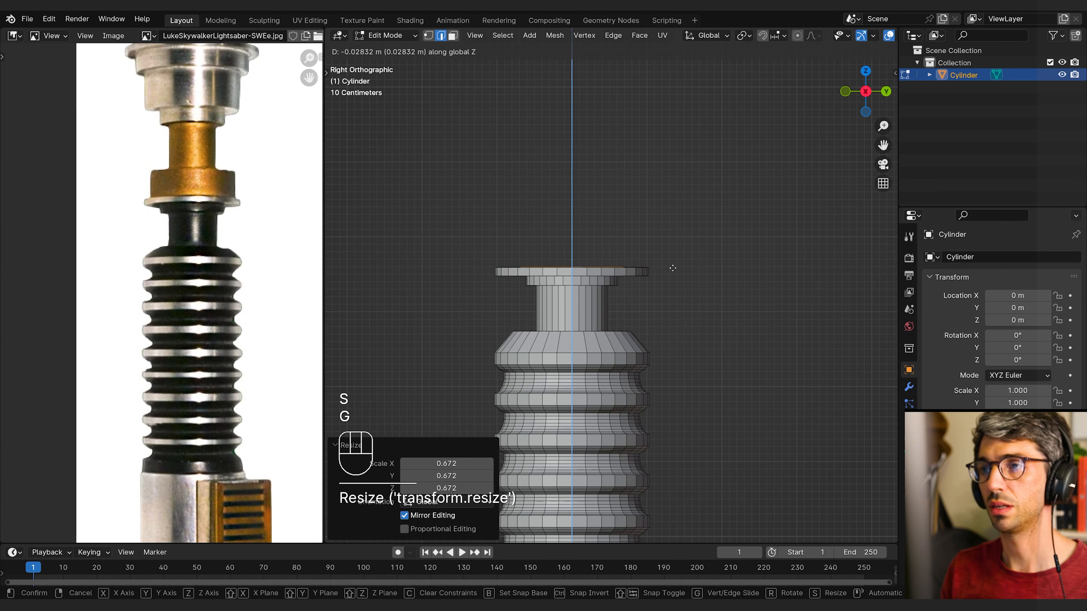
{"action": "left_click", "coordinate": [672, 269]}
{"action": "key", "text": "s"}
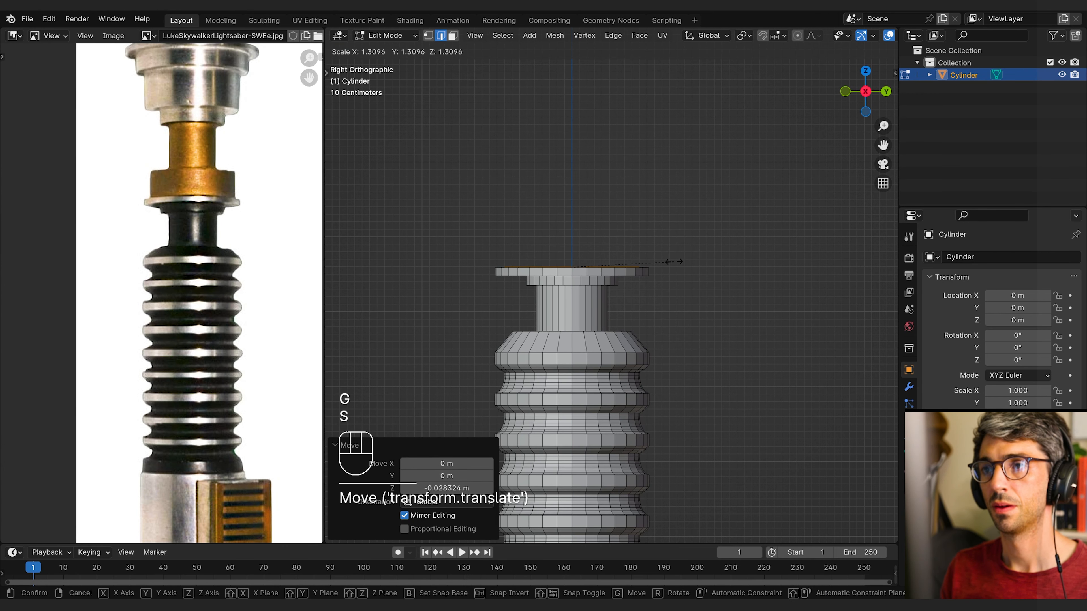
{"action": "left_click", "coordinate": [669, 263]}
{"action": "key", "text": "e"}
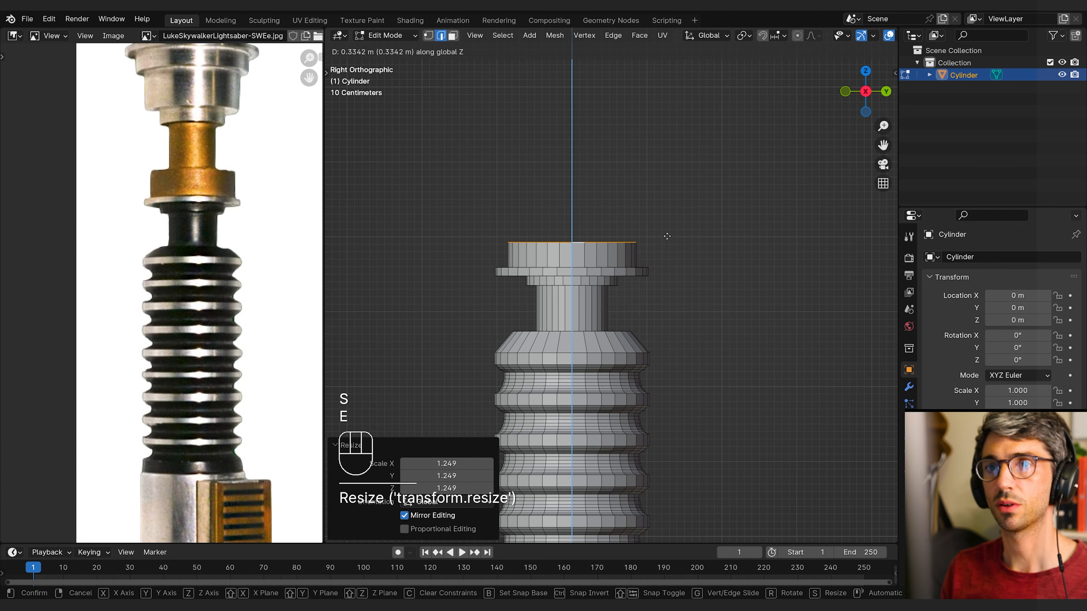
{"action": "left_click", "coordinate": [667, 229]}
Step: Extrude the wide band's top loop inward and extrude it up about 0.97 m as the upper neck
{"action": "key", "text": "e"}
{"action": "key", "text": "s"}
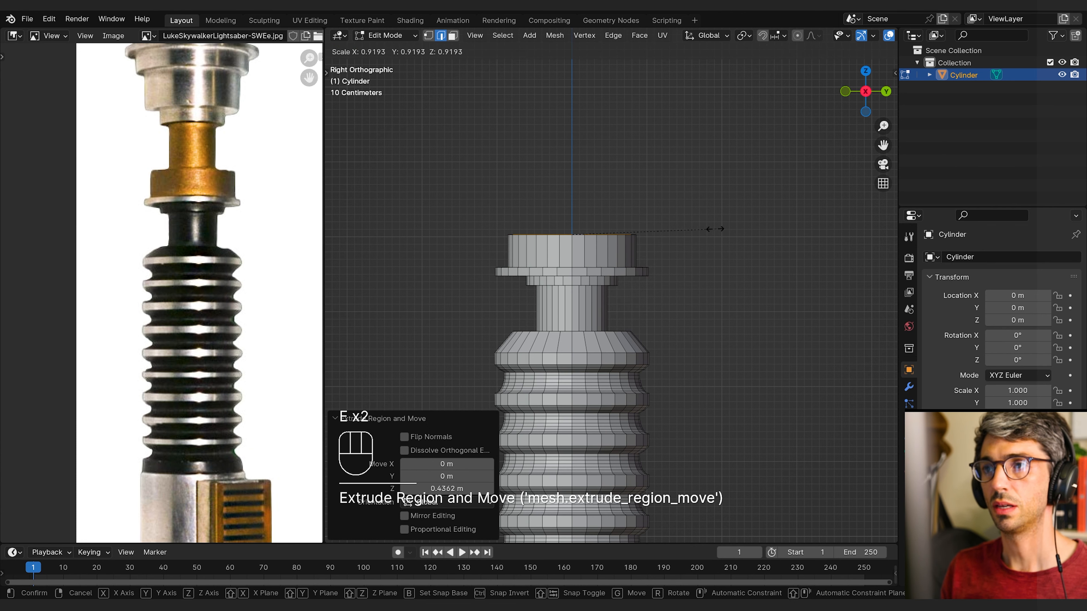
{"action": "left_click", "coordinate": [680, 233]}
{"action": "middle_click_drag", "start_coordinate": [680, 233], "coordinate": [648, 283]}
{"action": "key", "text": "e"}
{"action": "left_click", "coordinate": [640, 205]}
{"action": "scroll", "coordinate": [660, 293], "scroll_direction": "down", "scroll_amount": 2}
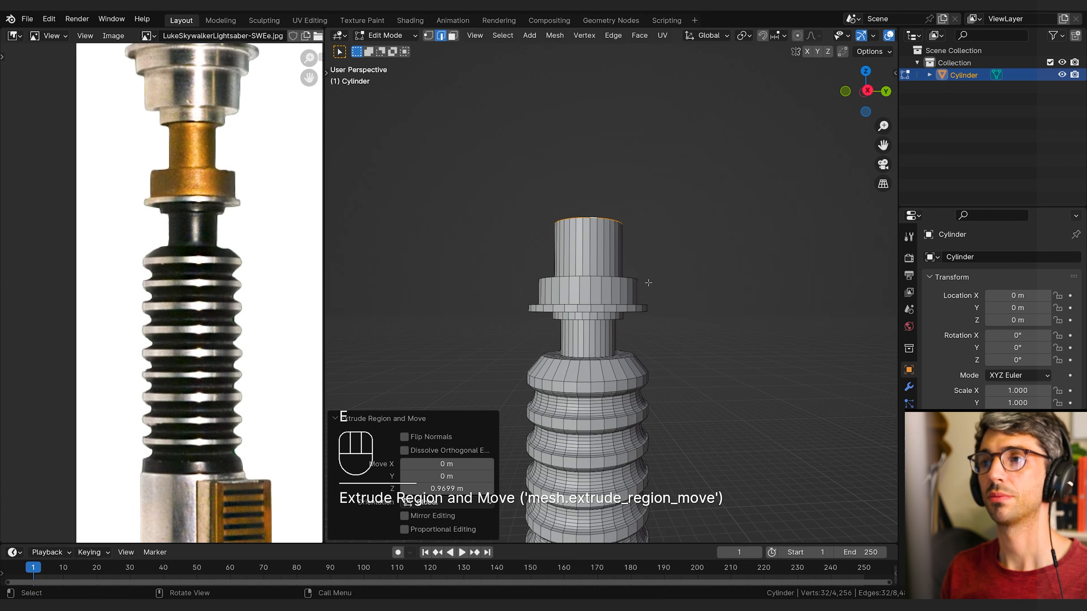
Step: Select the loop of side faces around the upper neck
{"action": "key", "text": "3"}
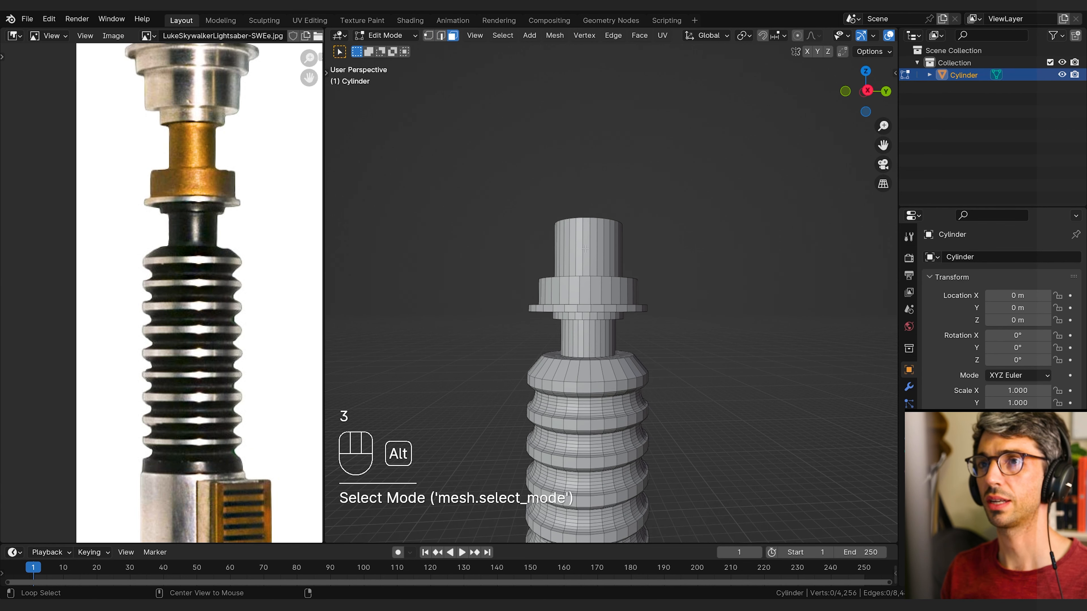
{"action": "left_click", "coordinate": [600, 253], "text": "alt"}
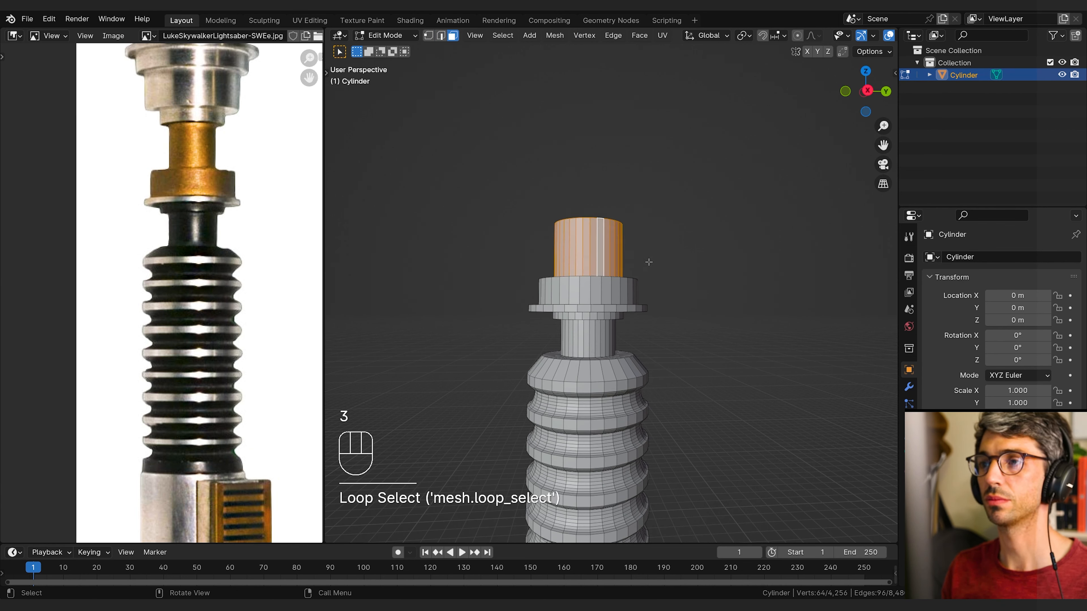
{"action": "middle_click_drag", "start_coordinate": [648, 260], "coordinate": [781, 326]}
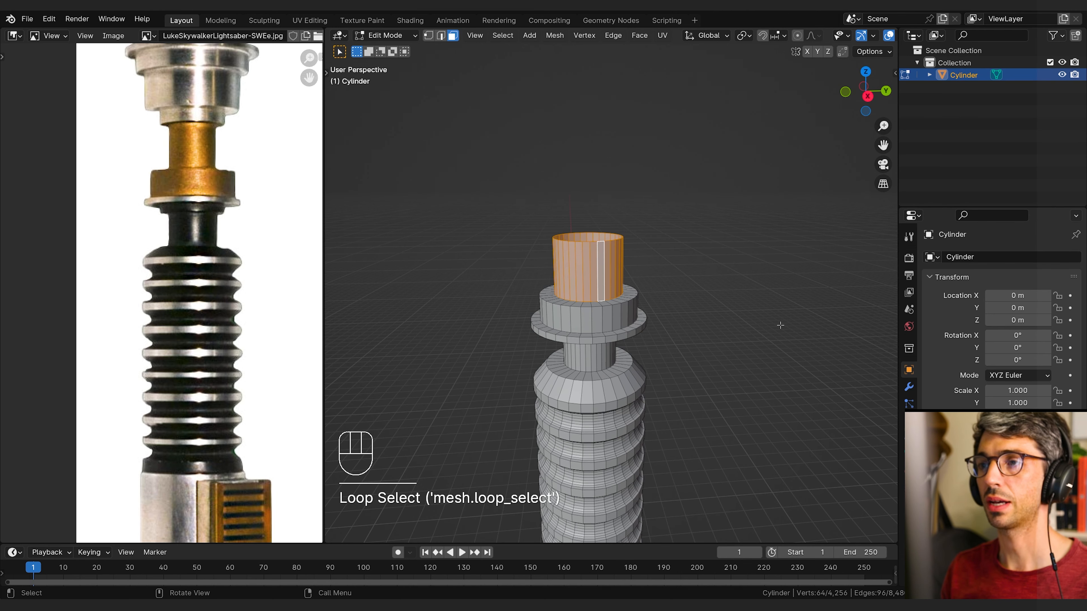
{"action": "key", "text": "s"}
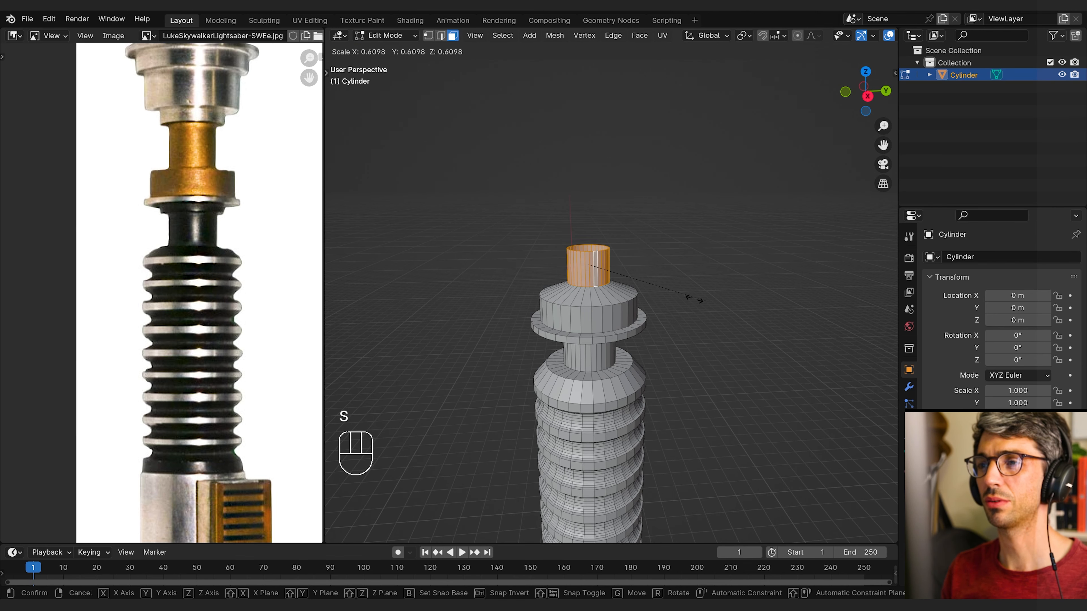
{"action": "key", "text": "shift+z"}
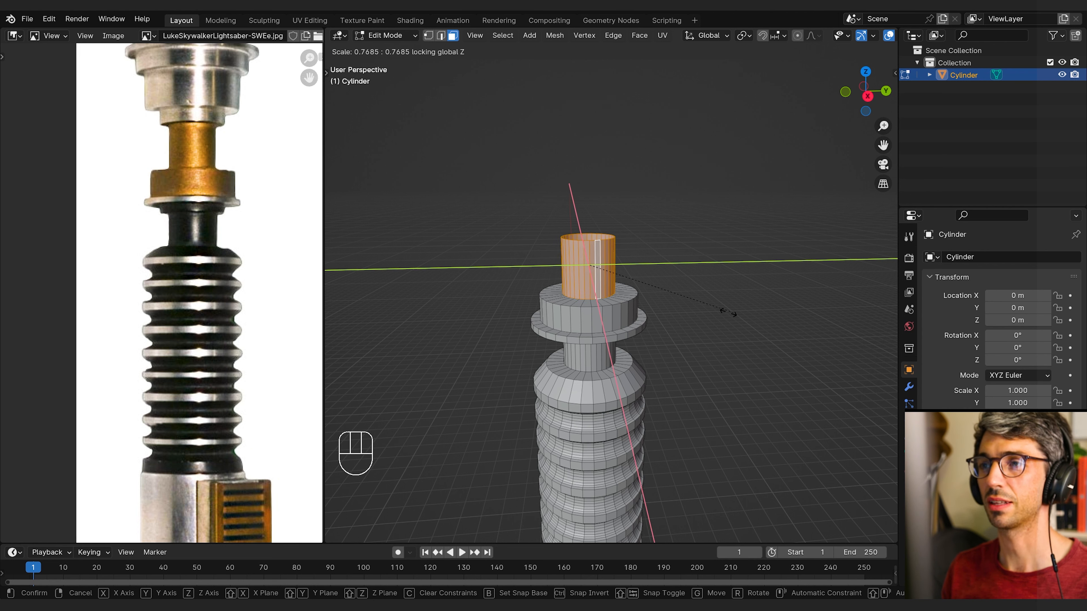
{"action": "key", "text": "Escape"}
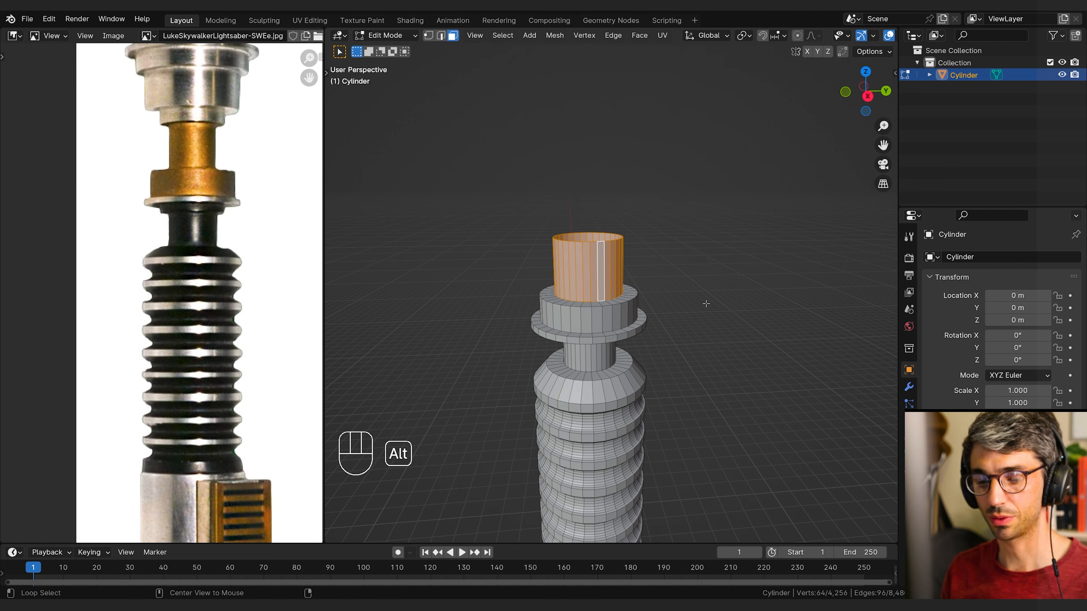
Step: Shrink the upper neck's side faces inward along their normals by about 0.26 m
{"action": "key", "text": "alt+s"}
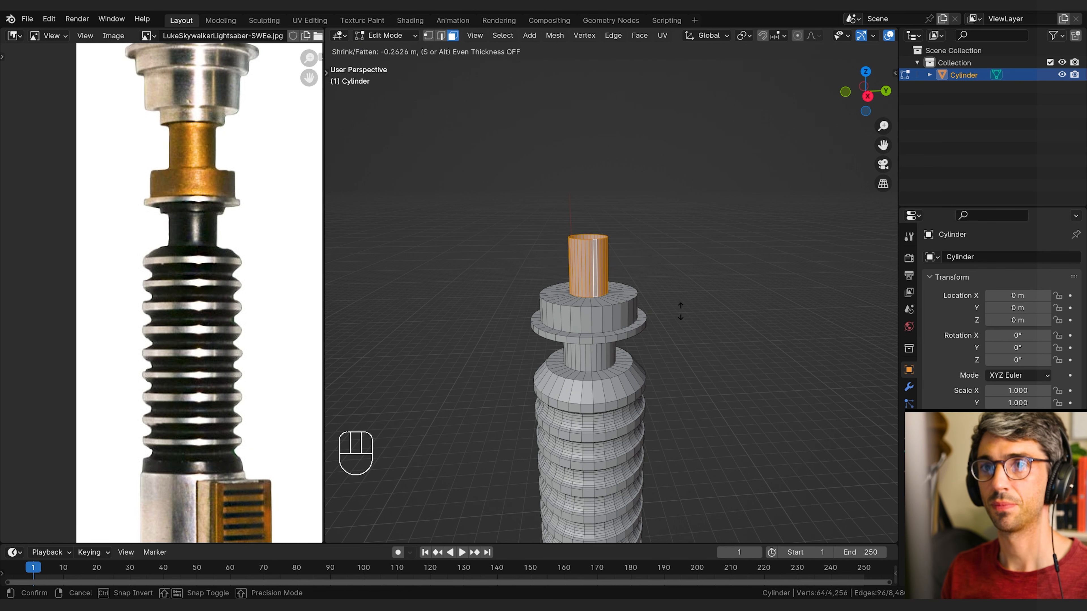
{"action": "left_click", "coordinate": [680, 312]}
Step: Extrude the upper neck's top edge loop outward, and extrude it up about 0.161 m as a small collar
{"action": "middle_click_drag", "start_coordinate": [682, 311], "coordinate": [686, 291]}
{"action": "middle_click_drag", "start_coordinate": [635, 228], "coordinate": [628, 257], "text": "shift"}
{"action": "key", "text": "2"}
{"action": "left_click", "coordinate": [637, 241], "text": "alt"}
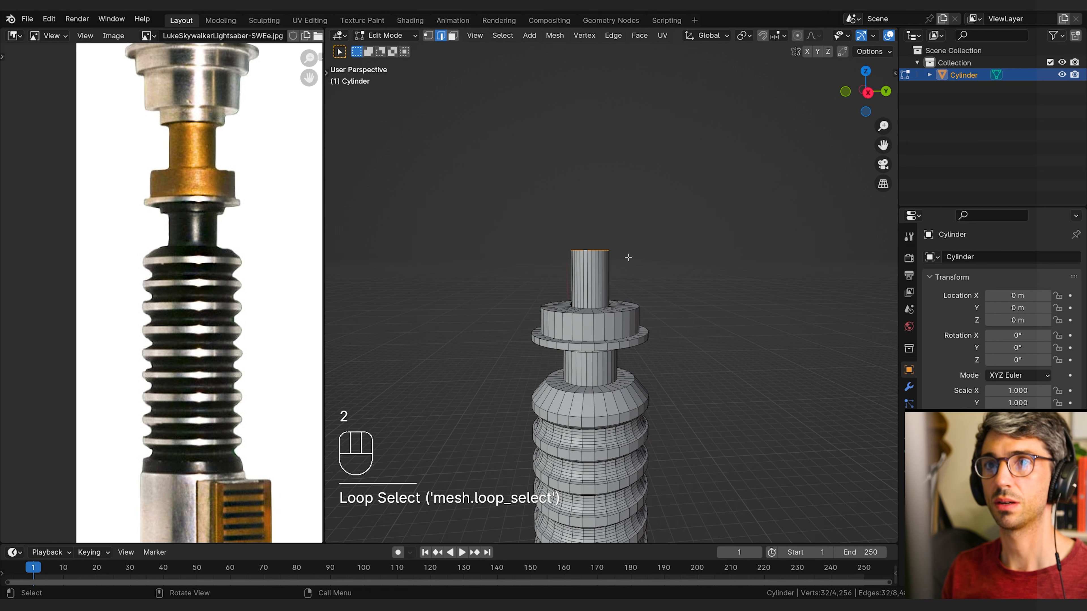
{"action": "key", "text": "e"}
{"action": "key", "text": "s"}
{"action": "left_click", "coordinate": [643, 261]}
{"action": "key", "text": "e"}
{"action": "left_click", "coordinate": [644, 254]}
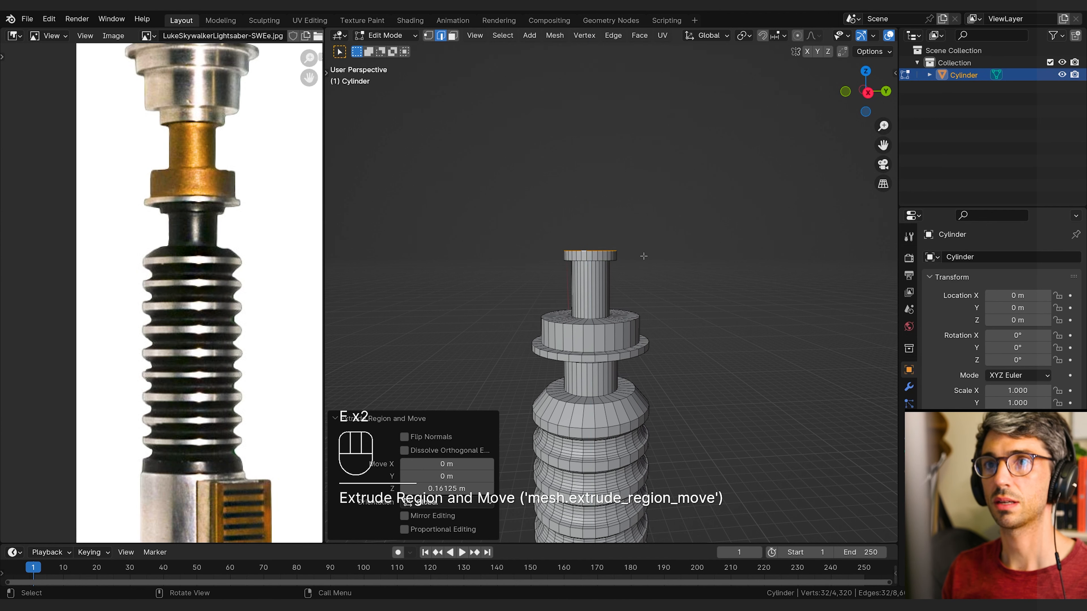
Step: Extrude the small collar's top loop outward at a scale of 1.492, extrude it up about 0.299 m, and raise it about 0.09 m
{"action": "key", "text": "e"}
{"action": "key", "text": "s"}
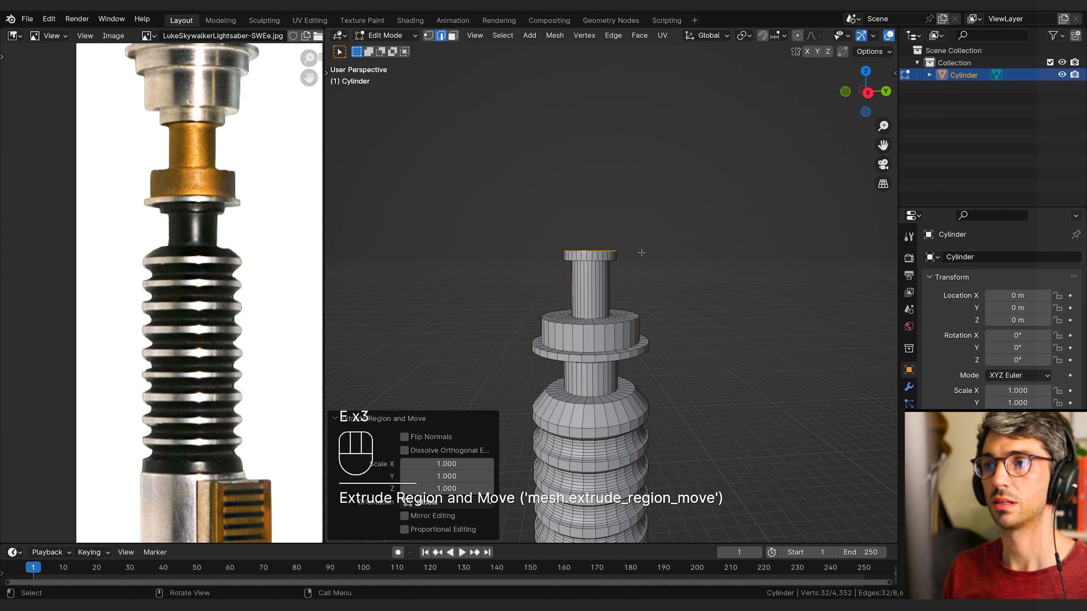
{"action": "left_click", "coordinate": [664, 255]}
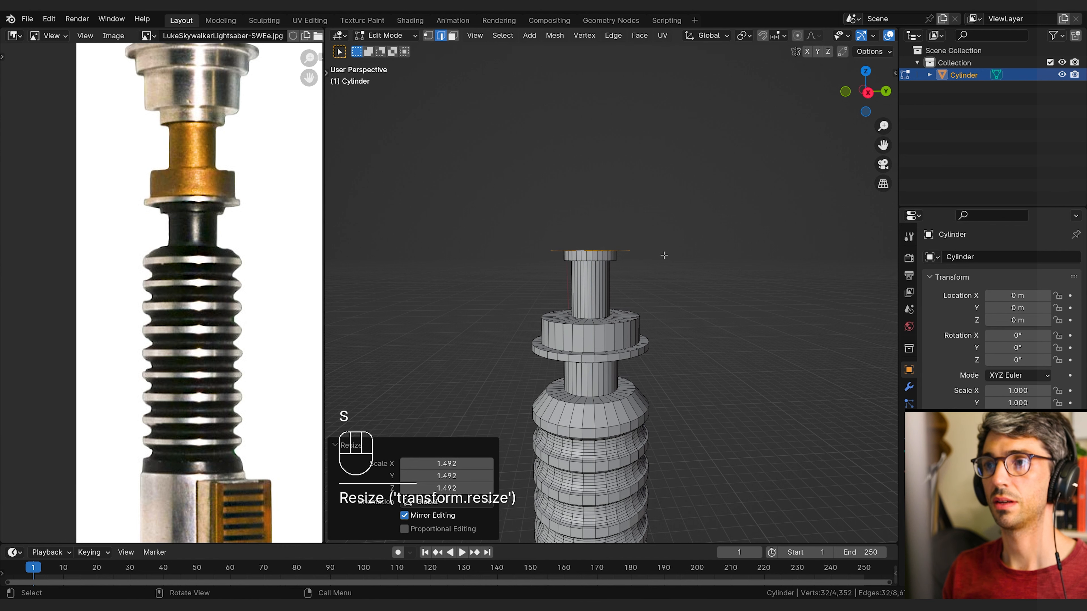
{"action": "key", "text": "e"}
{"action": "left_click", "coordinate": [658, 238]}
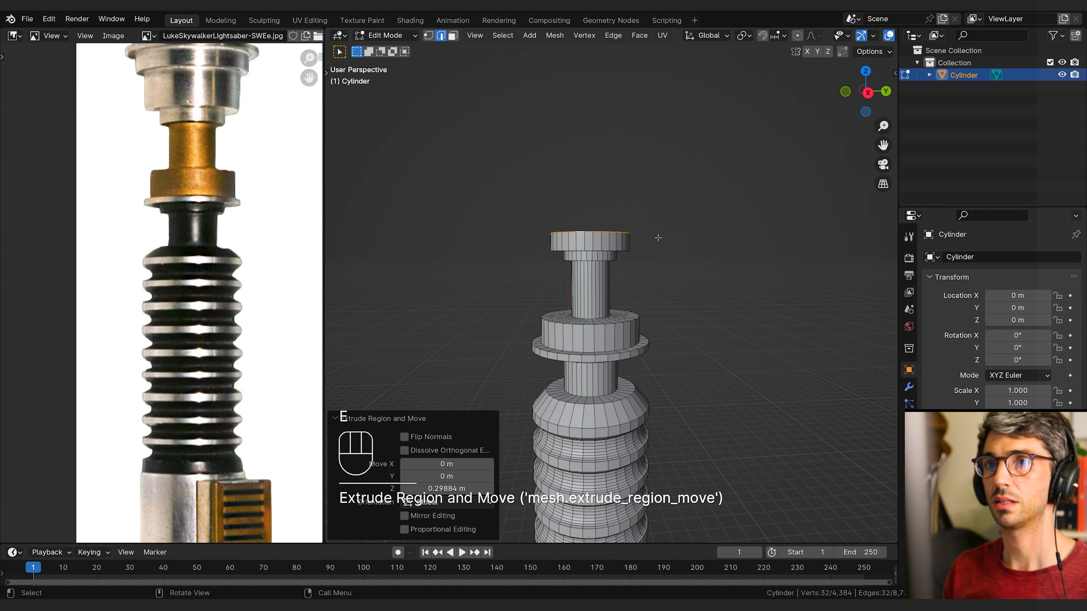
{"action": "middle_click_drag", "start_coordinate": [239, 141], "coordinate": [245, 268], "text": "shift"}
{"action": "middle_click_drag", "start_coordinate": [724, 265], "coordinate": [724, 257]}
{"action": "key", "text": "g"}
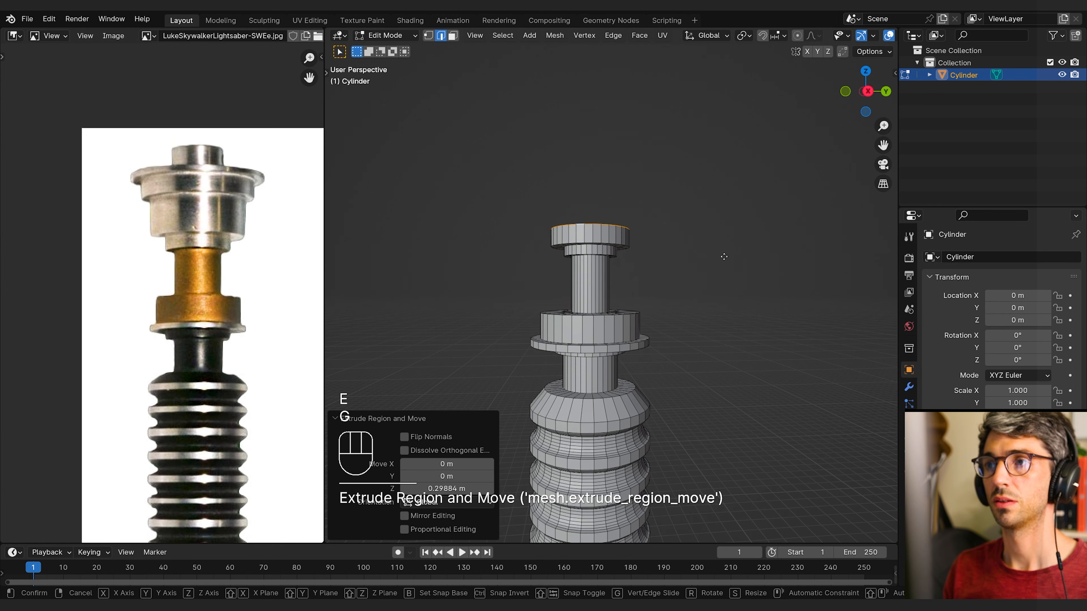
{"action": "key", "text": "z"}
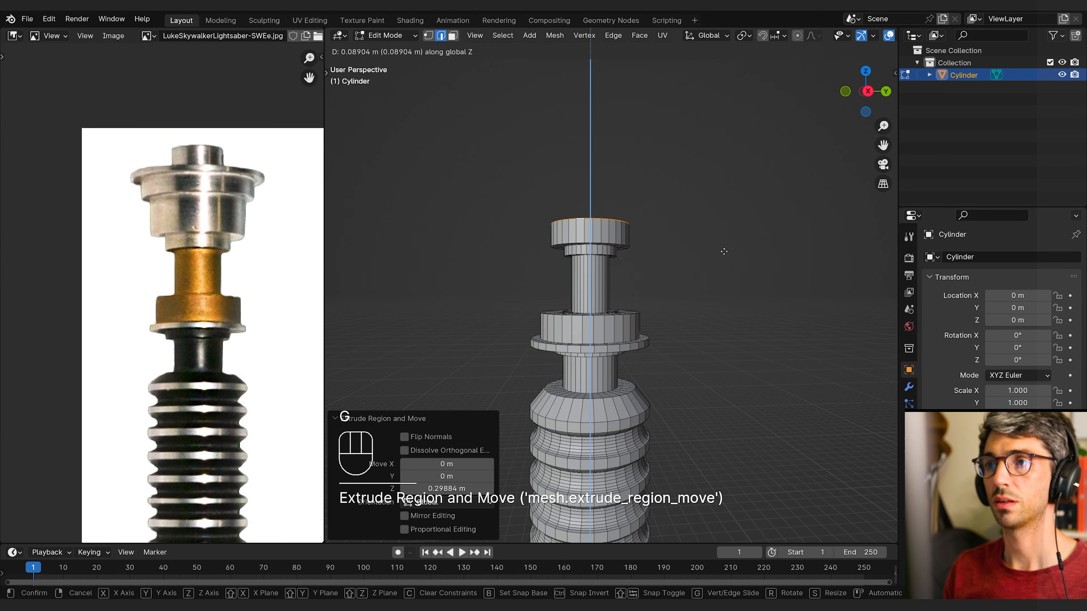
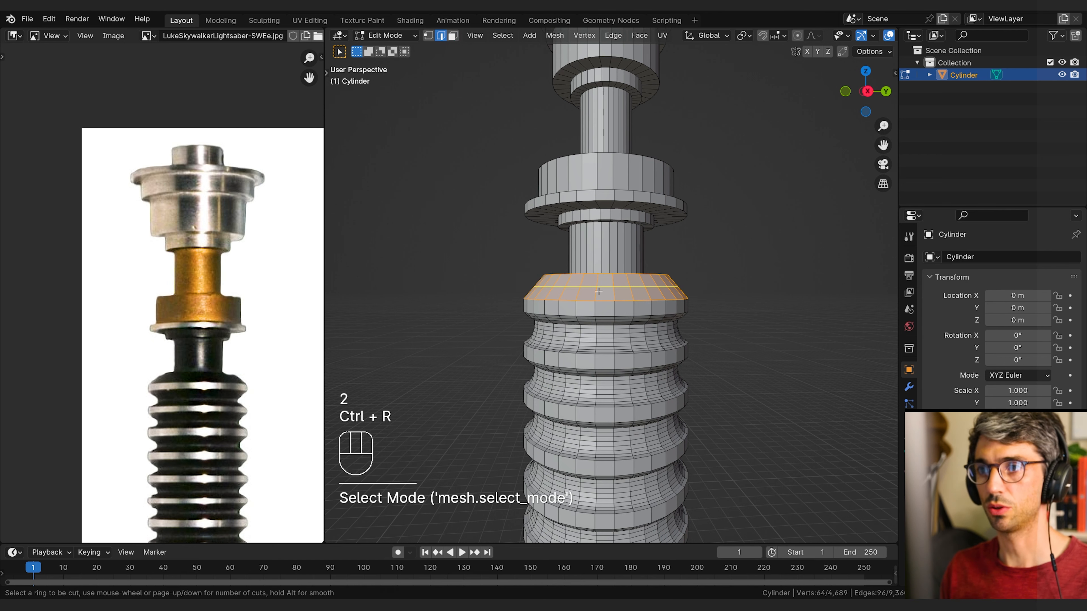
Step: Add one centred loop cut around the tapered shoulder above the grip, and scale it outward by 1.028 to round it
{"action": "left_click", "coordinate": [636, 294]}
{"action": "right_click", "coordinate": [637, 295]}
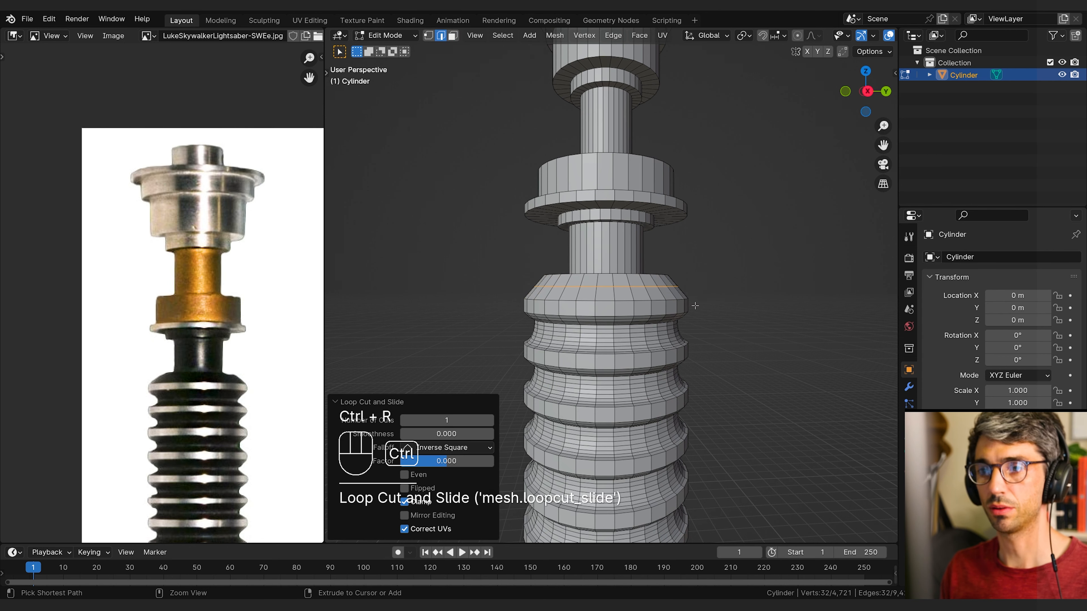
{"action": "key", "text": "s"}
{"action": "left_click", "coordinate": [730, 303]}
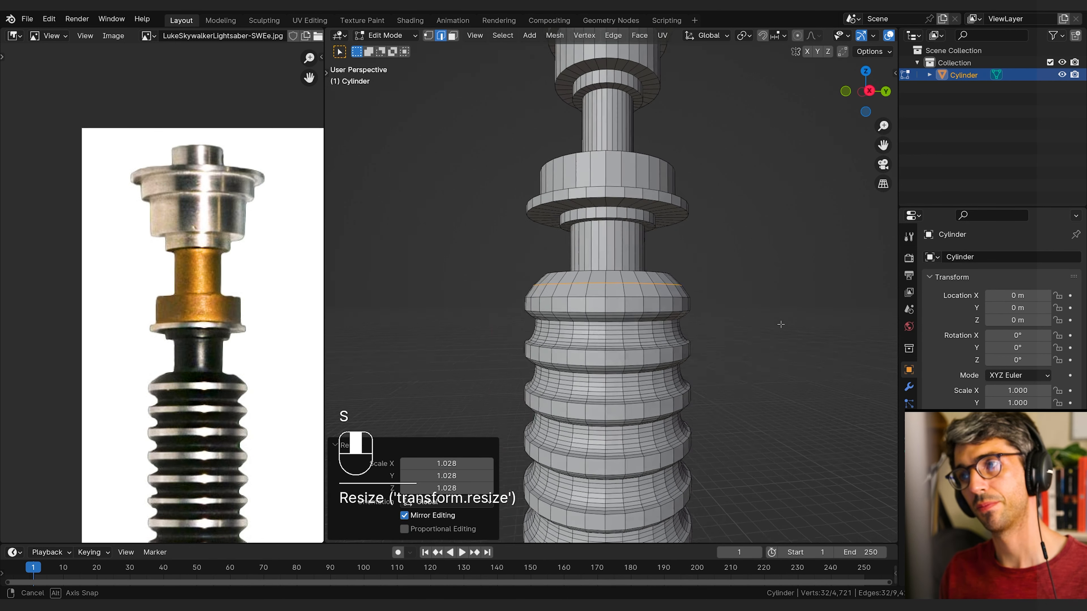
{"action": "key", "text": "s"}
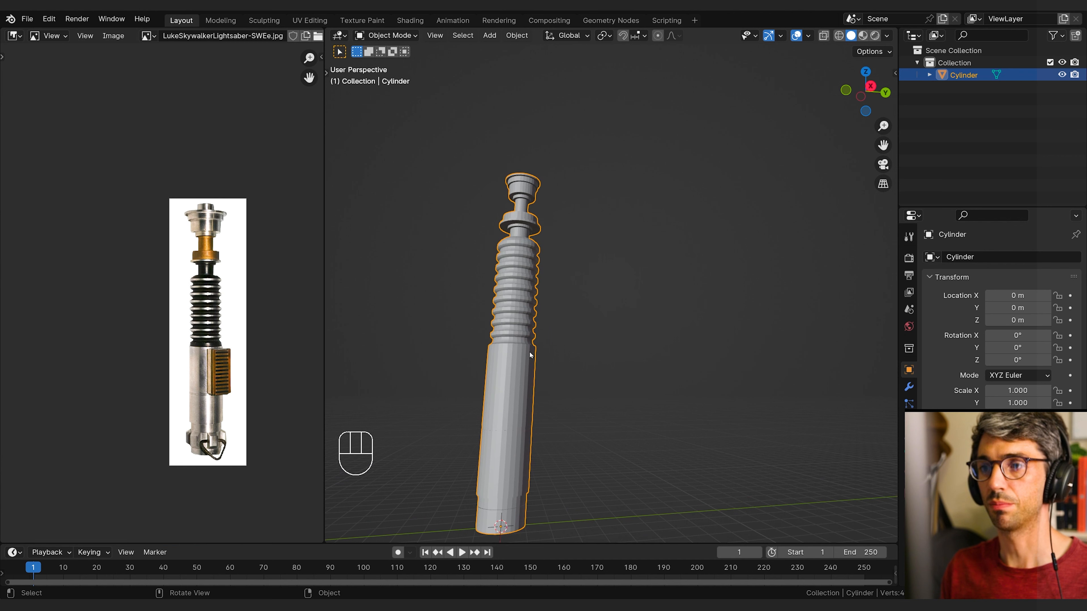
Step: In the right side view, enable X-ray in Edit Mode and box-select the whole head above the upper neck
{"action": "key", "text": "KP_3"}
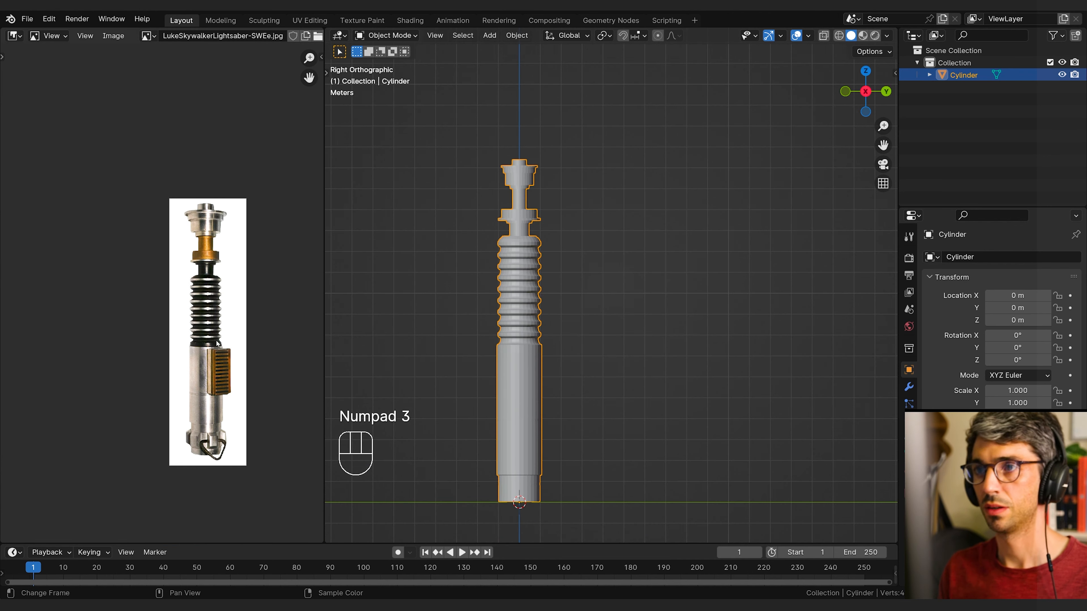
{"action": "middle_click_drag", "start_coordinate": [193, 349], "coordinate": [237, 403]}
{"action": "scroll", "coordinate": [237, 403], "scroll_direction": "up", "scroll_amount": 2}
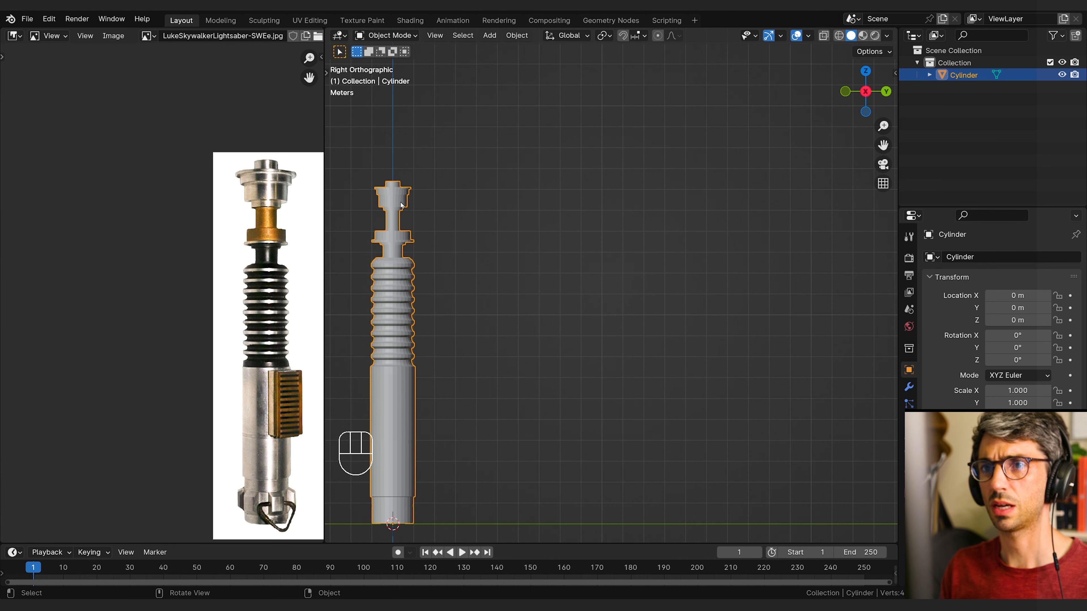
{"action": "key", "text": "Tab"}
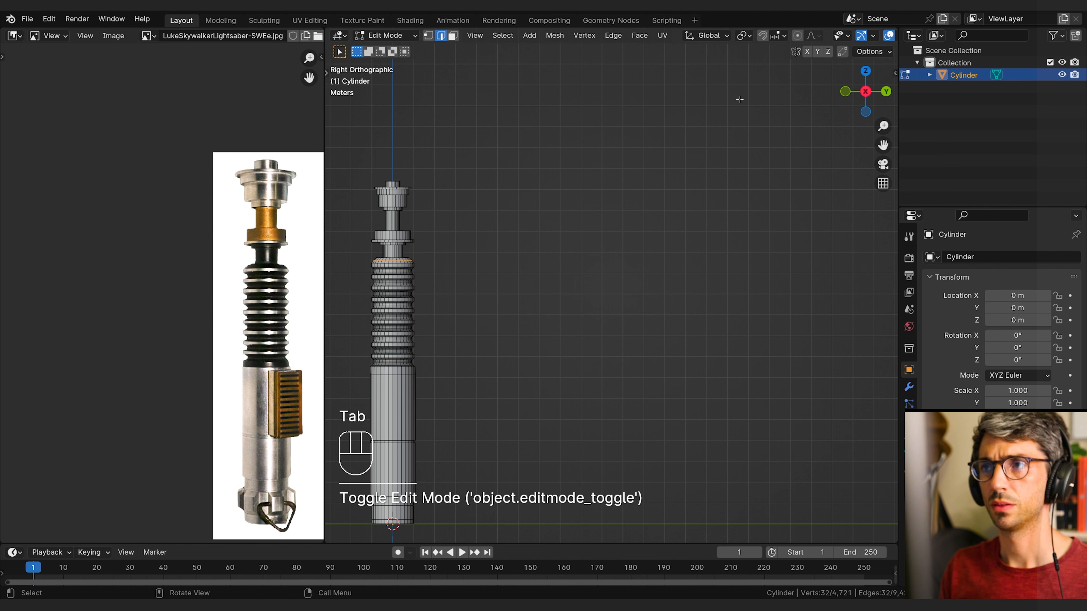
{"action": "scroll", "coordinate": [808, 36], "scroll_direction": "down", "scroll_amount": 3}
{"action": "left_click", "coordinate": [824, 36]}
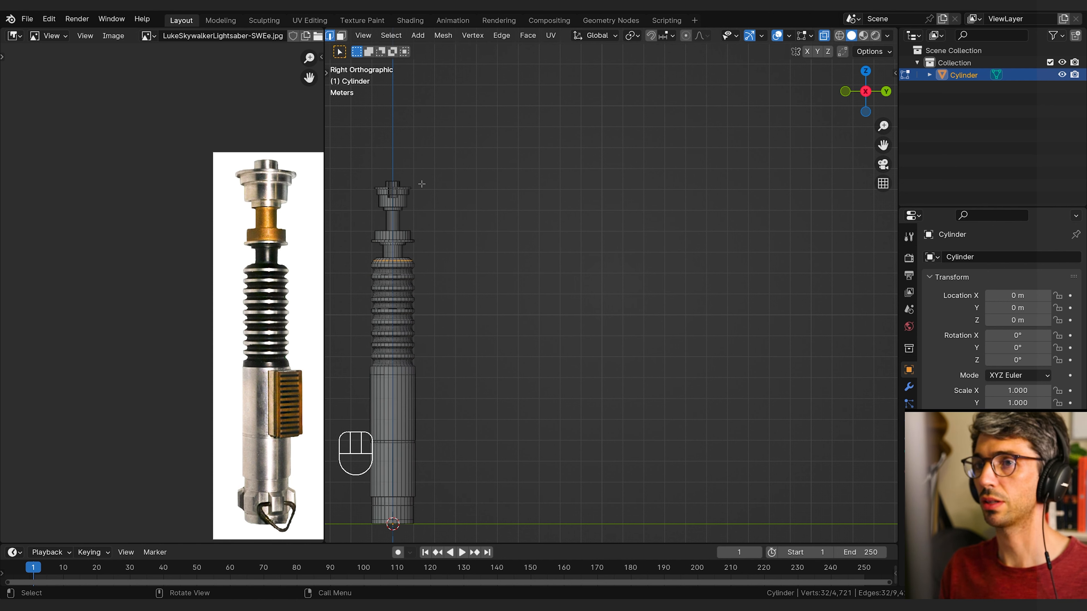
{"action": "left_click", "coordinate": [430, 168]}
{"action": "left_click_drag", "start_coordinate": [358, 155], "coordinate": [481, 208]}
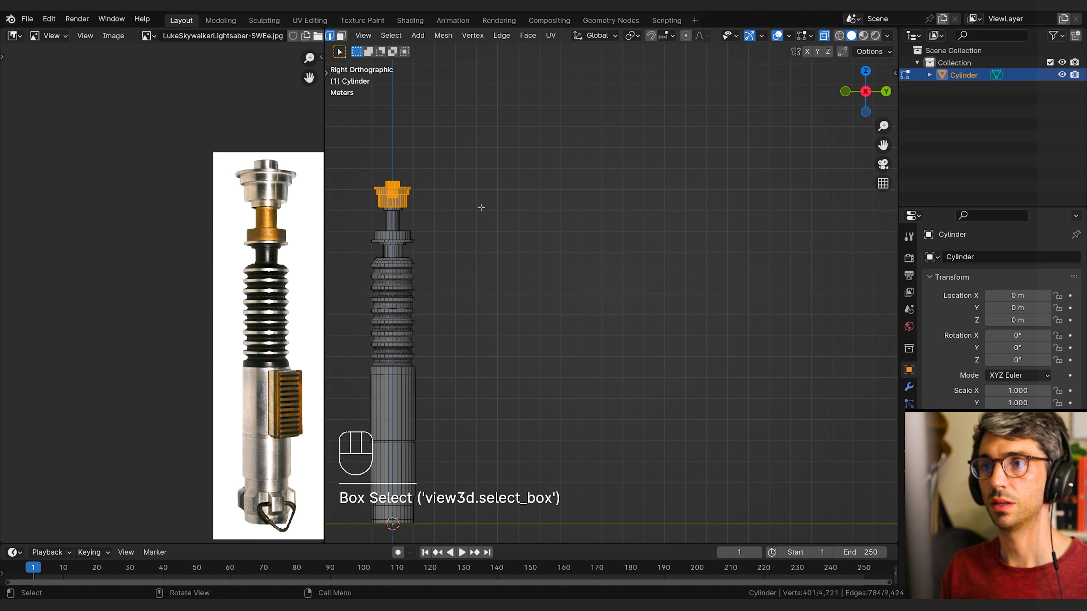
{"action": "key", "text": "s"}
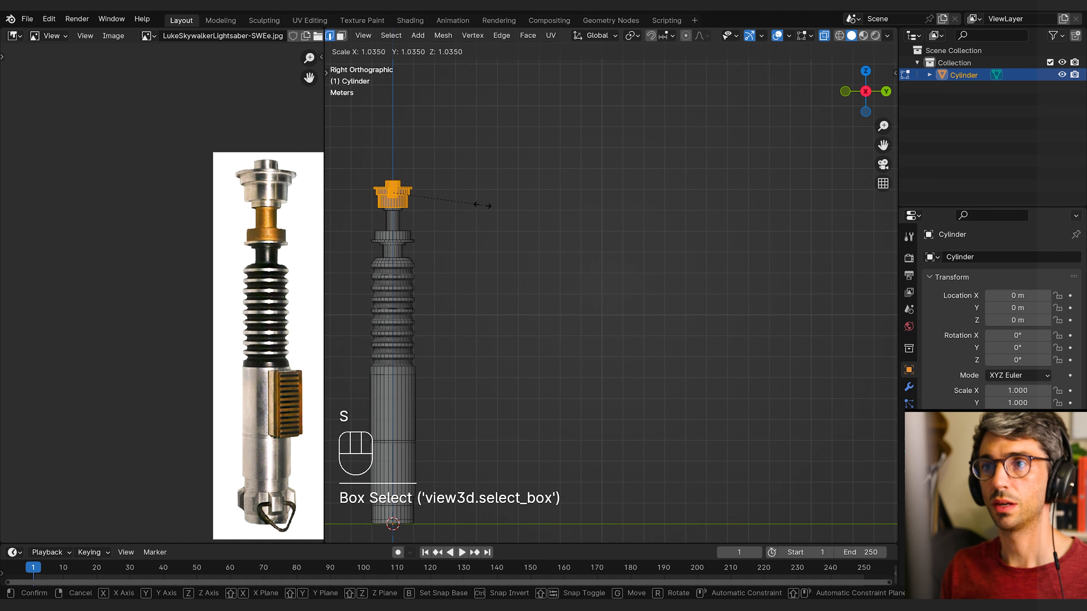
{"action": "key", "text": "shift+z"}
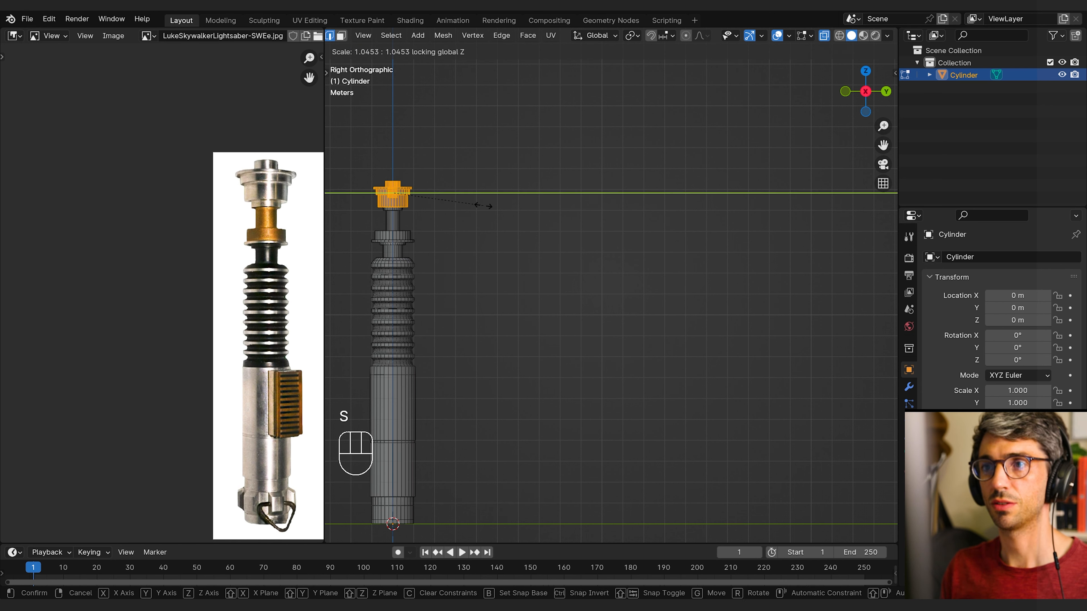
{"action": "right_click", "coordinate": [526, 204]}
Step: Scale the selected head uniformly by 1.466 and move it up along the Z axis
{"action": "key", "text": "s"}
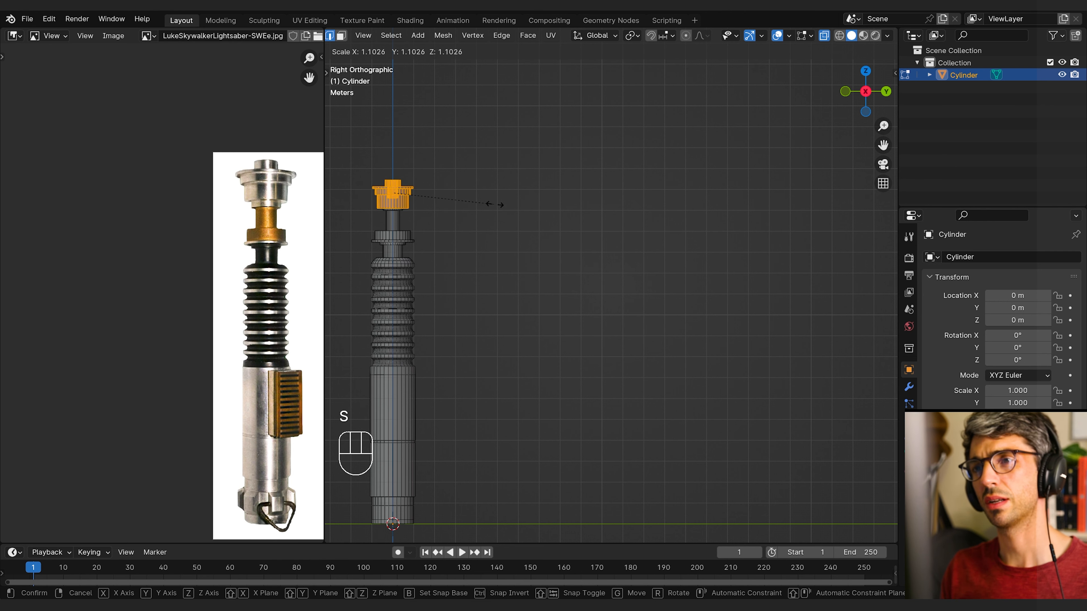
{"action": "left_click", "coordinate": [524, 202]}
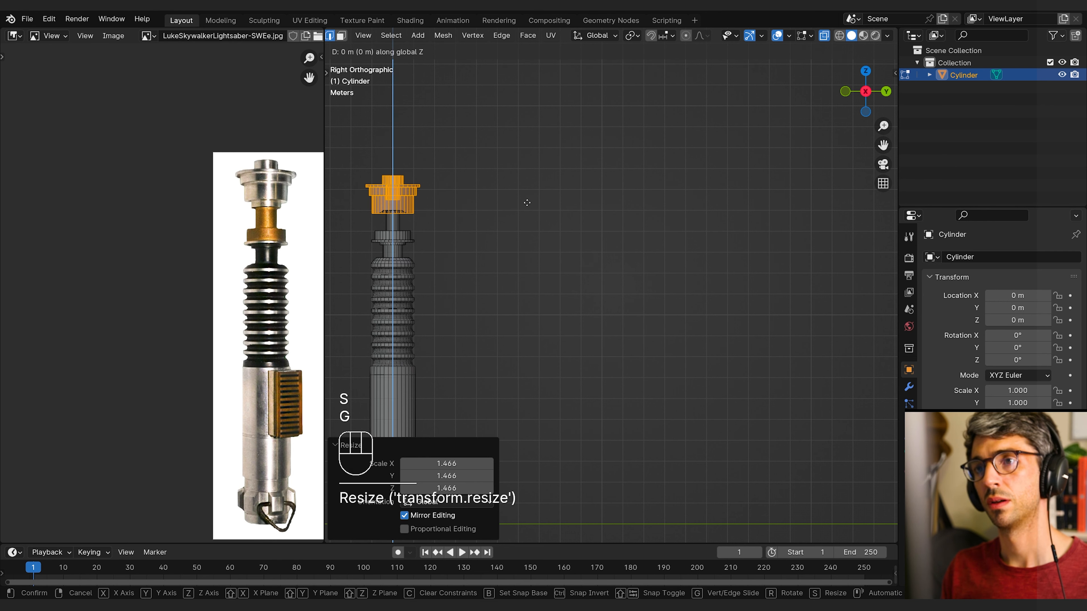
{"action": "key", "text": "g"}
{"action": "key", "text": "z"}
{"action": "left_click", "coordinate": [527, 200]}
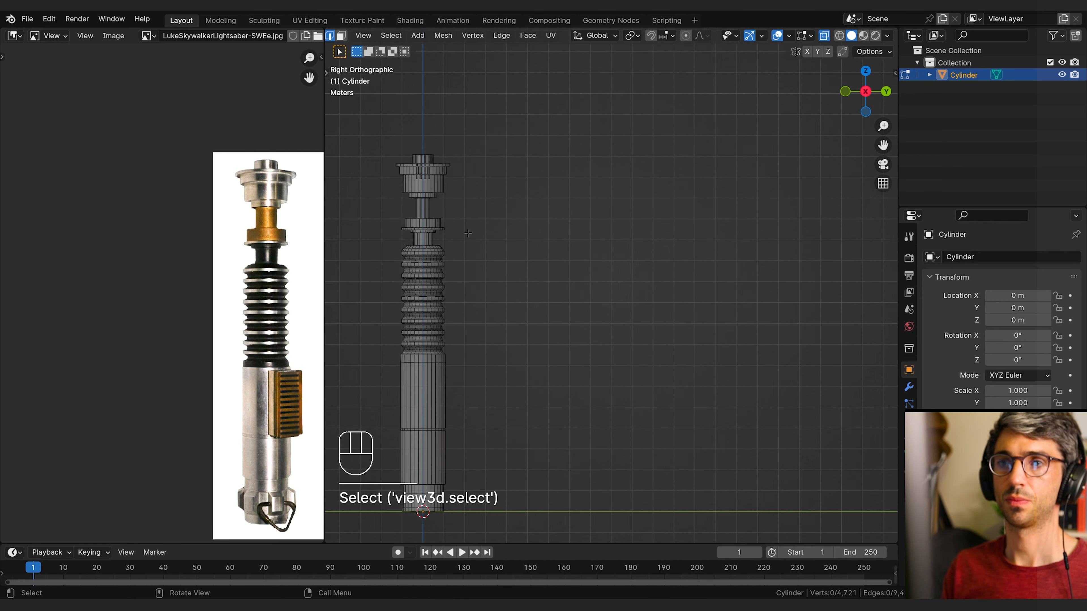
Step: Select the upper neck's face loop below the head, fatten it outward by about 0.057 m, and clear the selection
{"action": "key", "text": "3"}
{"action": "left_click", "coordinate": [444, 210], "text": "alt"}
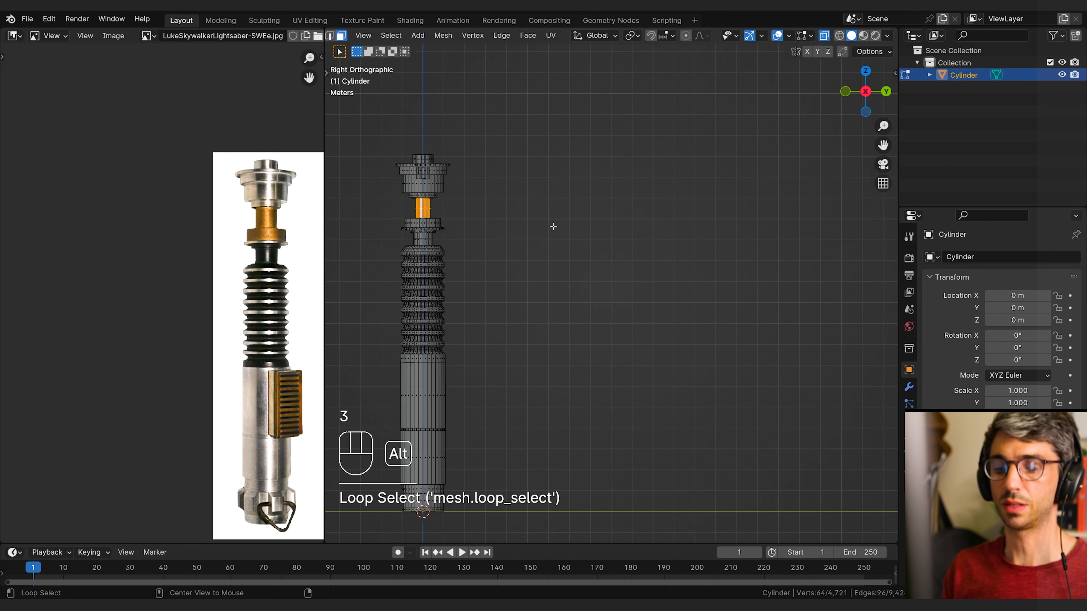
{"action": "key", "text": "alt+s"}
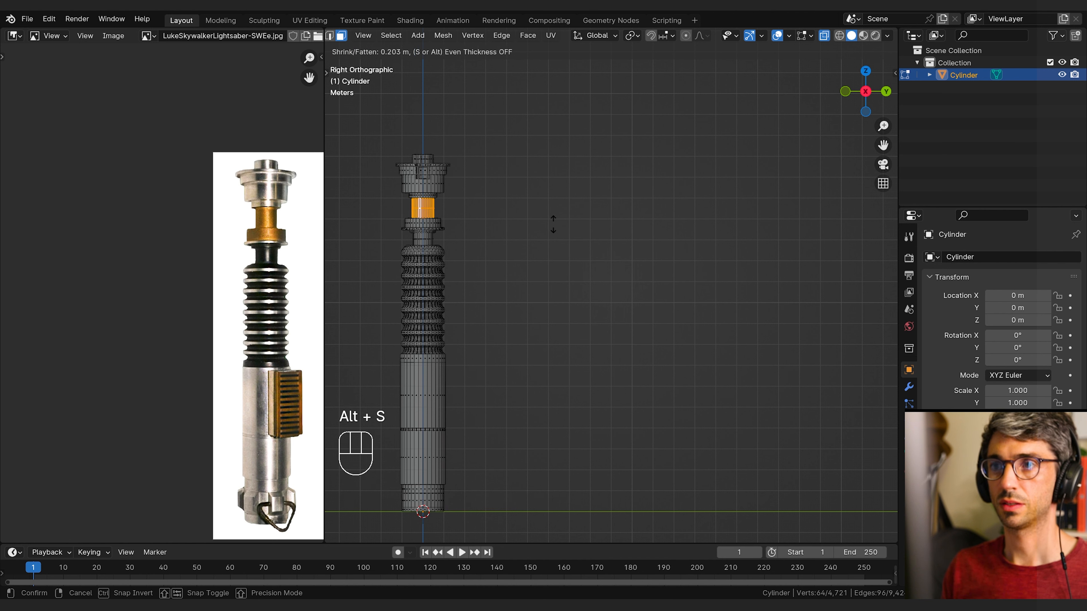
{"action": "key", "text": "shift"}
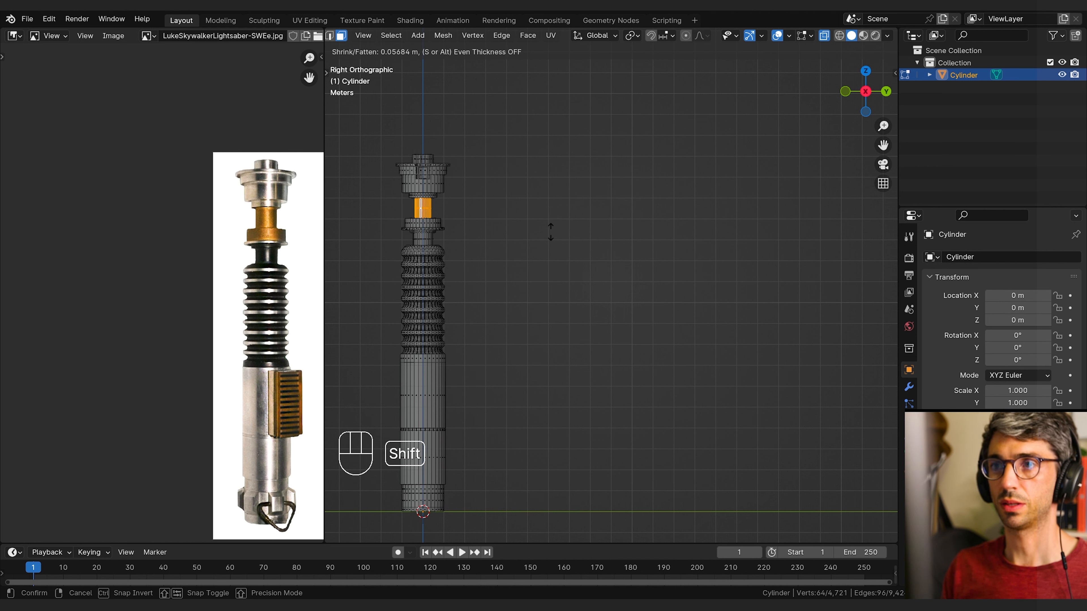
{"action": "left_click", "coordinate": [539, 241]}
{"action": "left_click", "coordinate": [539, 241]}
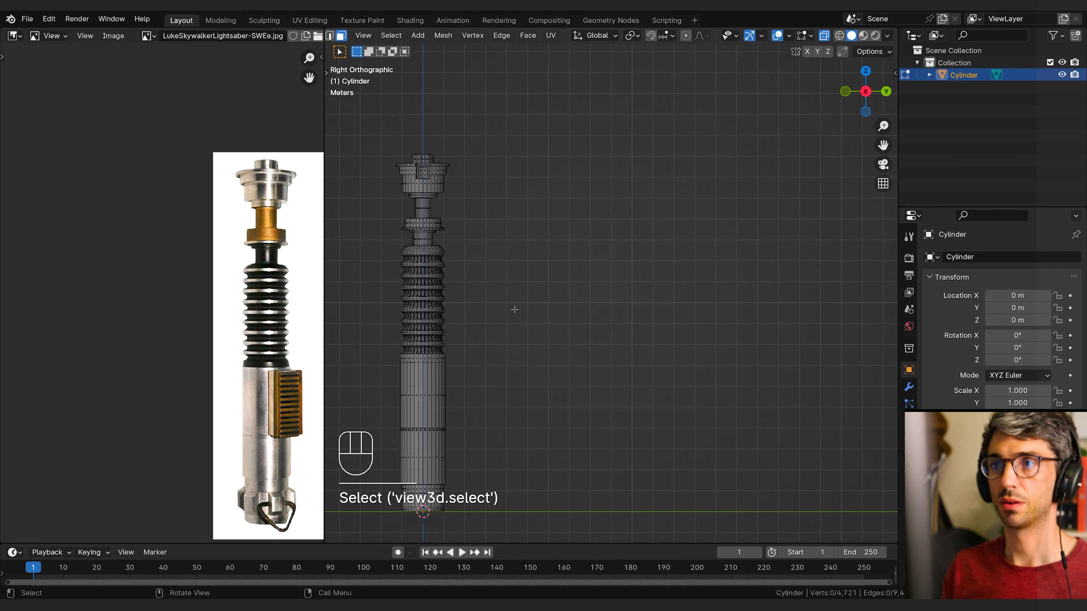
Step: Turn off X-ray in Object Mode and, back in Edit Mode, select the wide face loop around the hilt's base
{"action": "key", "text": "Tab"}
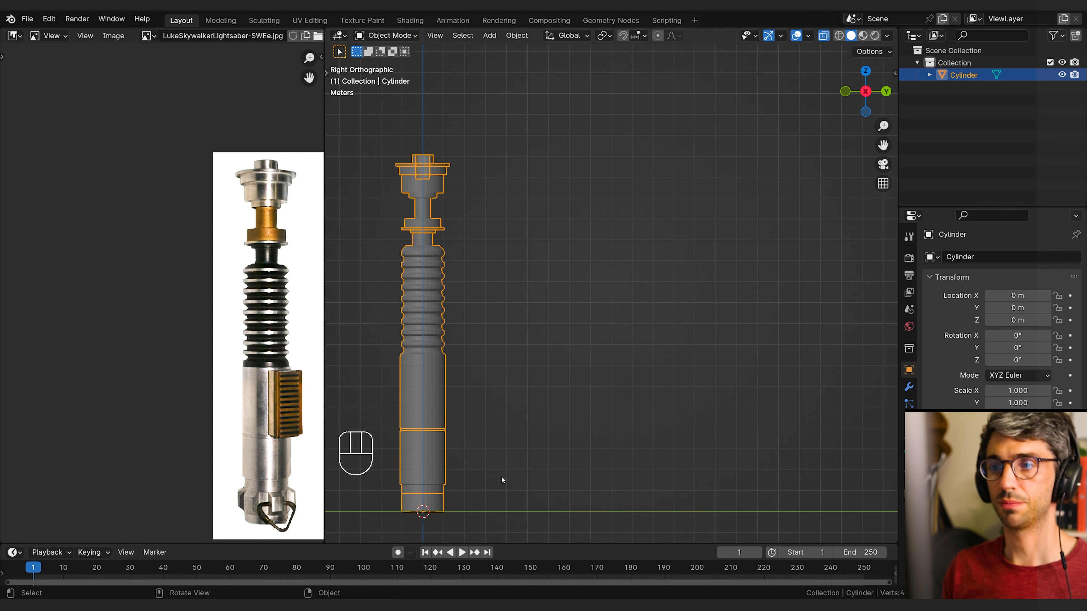
{"action": "middle_click_drag", "start_coordinate": [501, 476], "coordinate": [553, 402], "text": "shift"}
{"action": "left_click", "coordinate": [820, 36]}
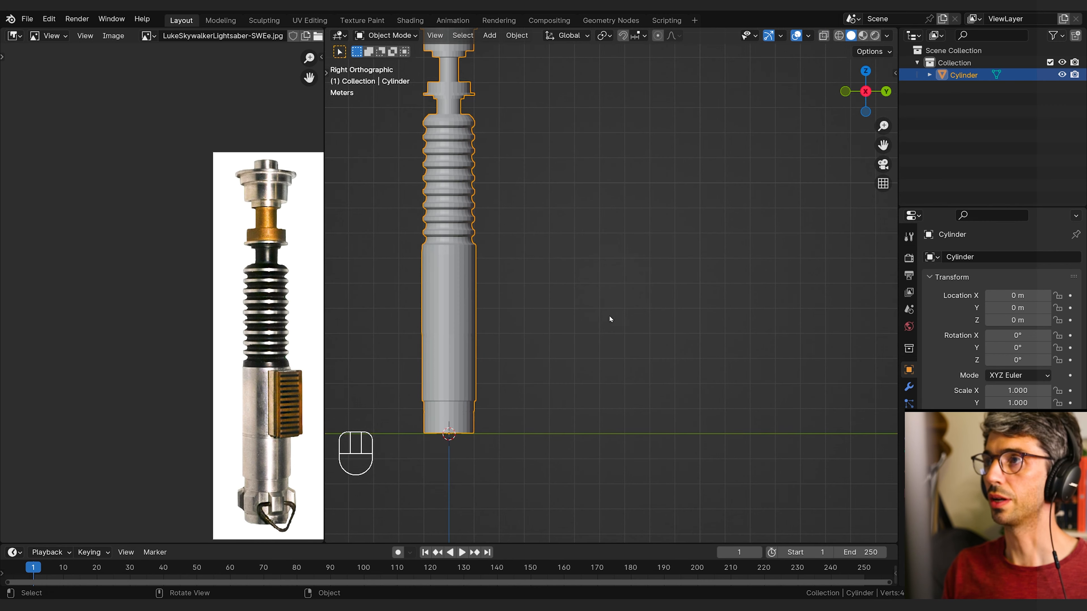
{"action": "mouse_move", "coordinate": [608, 316]}
{"action": "middle_mouse_down"}
{"action": "mouse_move", "coordinate": [510, 405]}
{"action": "mouse_move", "coordinate": [531, 411]}
{"action": "mouse_move", "coordinate": [620, 321]}
{"action": "middle_mouse_up"}
{"action": "scroll", "coordinate": [510, 405], "scroll_direction": "up", "scroll_amount": 2}
{"action": "scroll", "coordinate": [599, 329], "scroll_direction": "up", "scroll_amount": 2}
{"action": "key", "text": "Tab"}
{"action": "left_click", "coordinate": [516, 367], "text": "alt"}
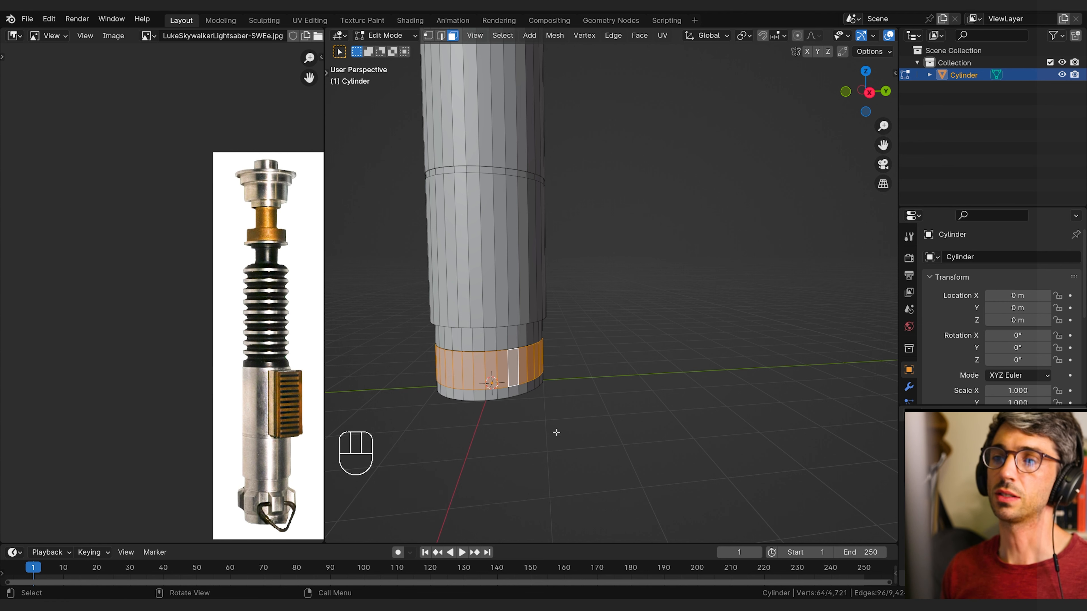
{"action": "middle_click_drag", "start_coordinate": [555, 432], "coordinate": [630, 423]}
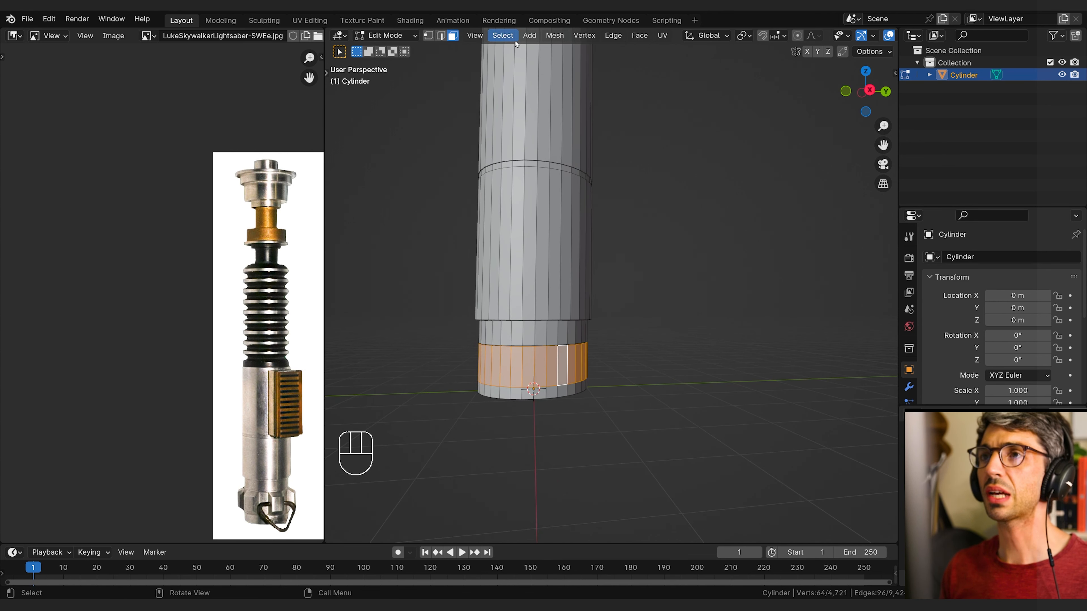
Step: Apply Checker Deselect to the base face loop with 1 deselected, 2 selected and offset 0
{"action": "left_click", "coordinate": [499, 35]}
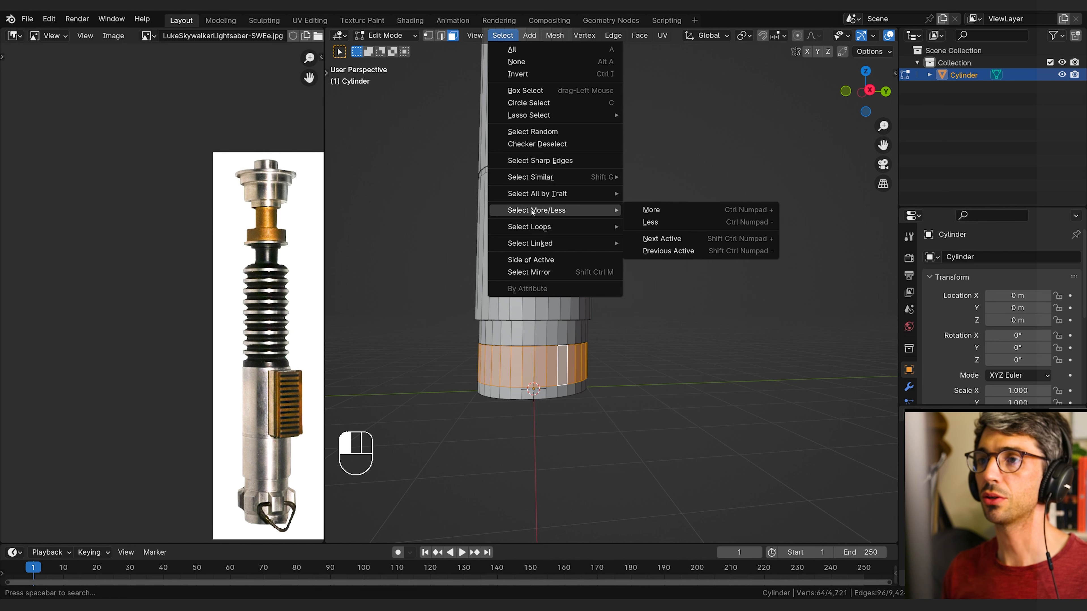
{"action": "left_click", "coordinate": [592, 145]}
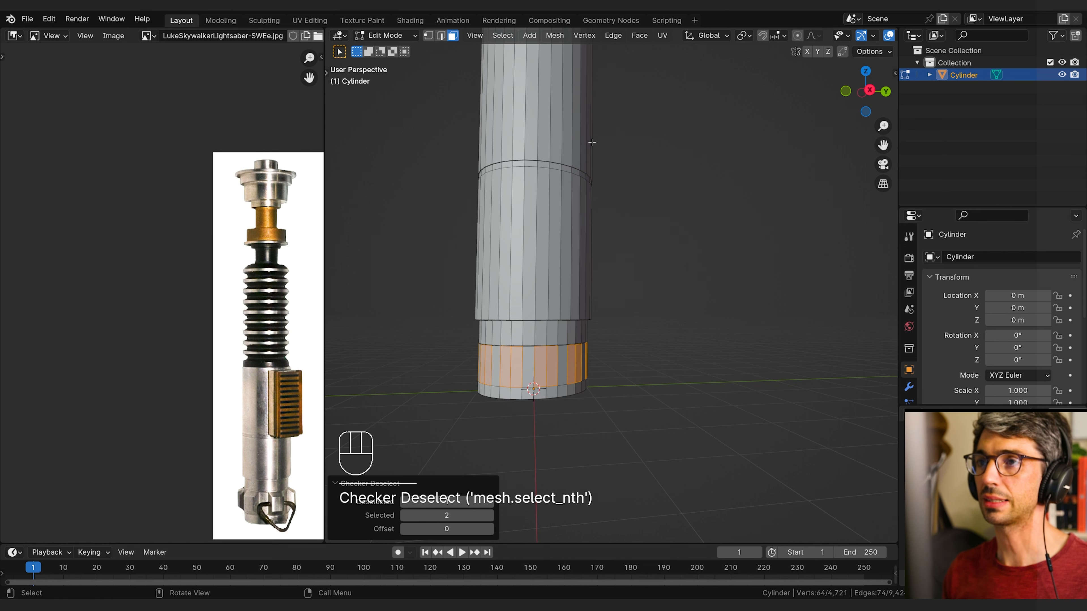
{"action": "left_click", "coordinate": [405, 515]}
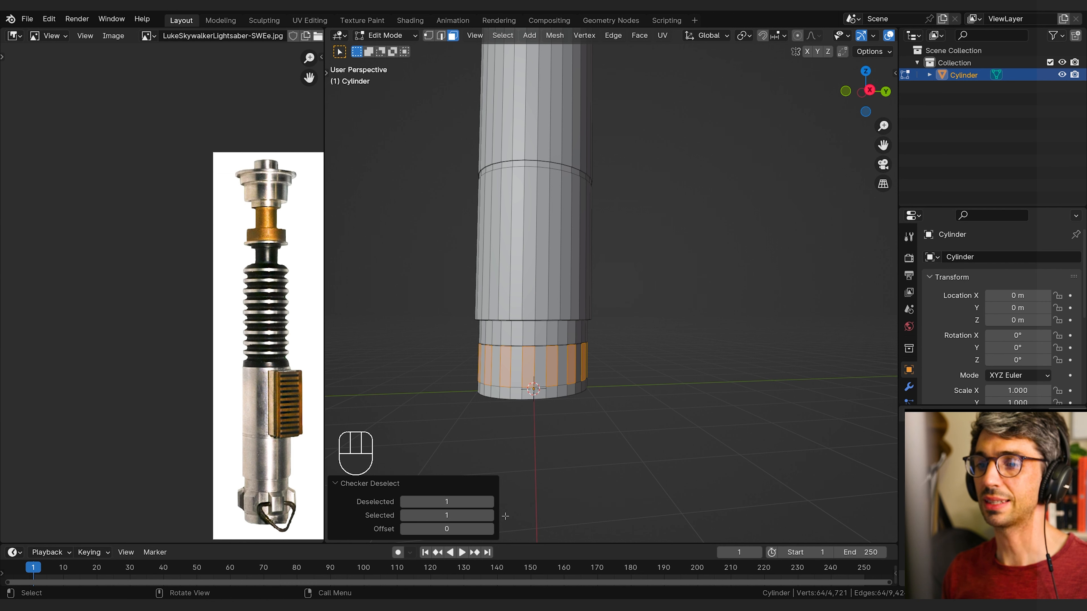
{"action": "left_click", "coordinate": [489, 515]}
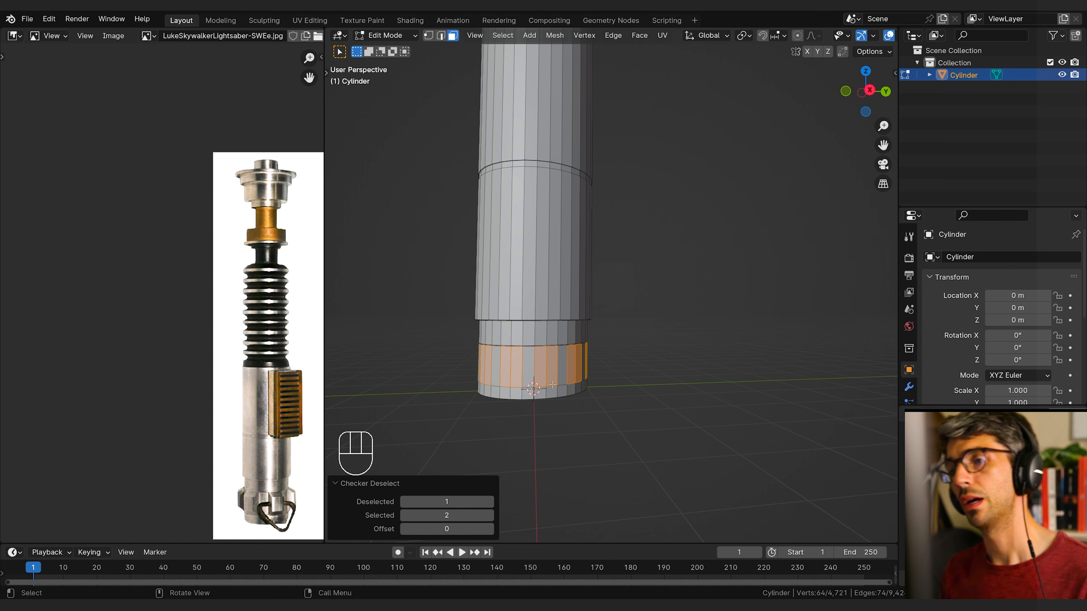
Step: Inset the selected pairs of base faces with a thickness of about 0.06 m
{"action": "middle_click_drag", "start_coordinate": [560, 369], "coordinate": [744, 384]}
{"action": "key", "text": "i"}
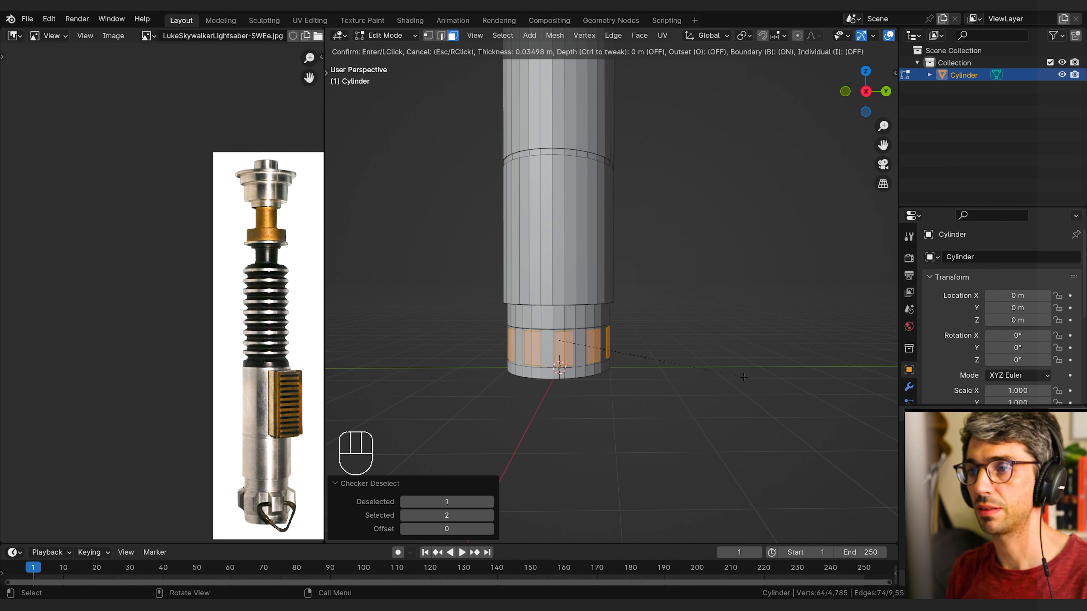
{"action": "left_click", "coordinate": [743, 377]}
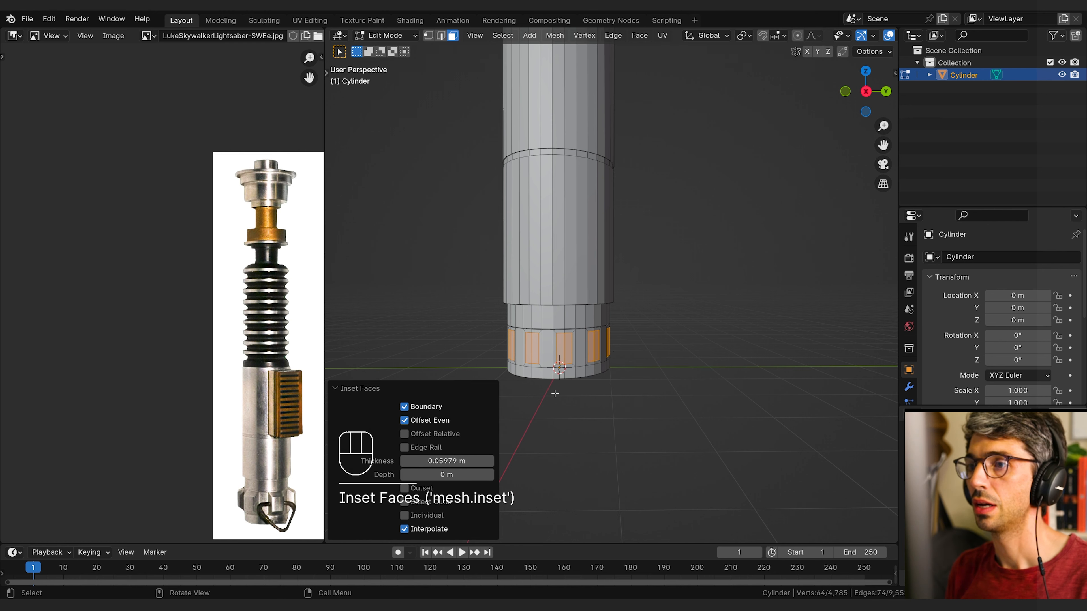
Step: Scale the inset faces around the hilt's base outward to 1.169, and scale them to 0.65 along Z to taper the lugs
{"action": "middle_click_drag", "start_coordinate": [555, 393], "coordinate": [659, 347]}
{"action": "key", "text": "s"}
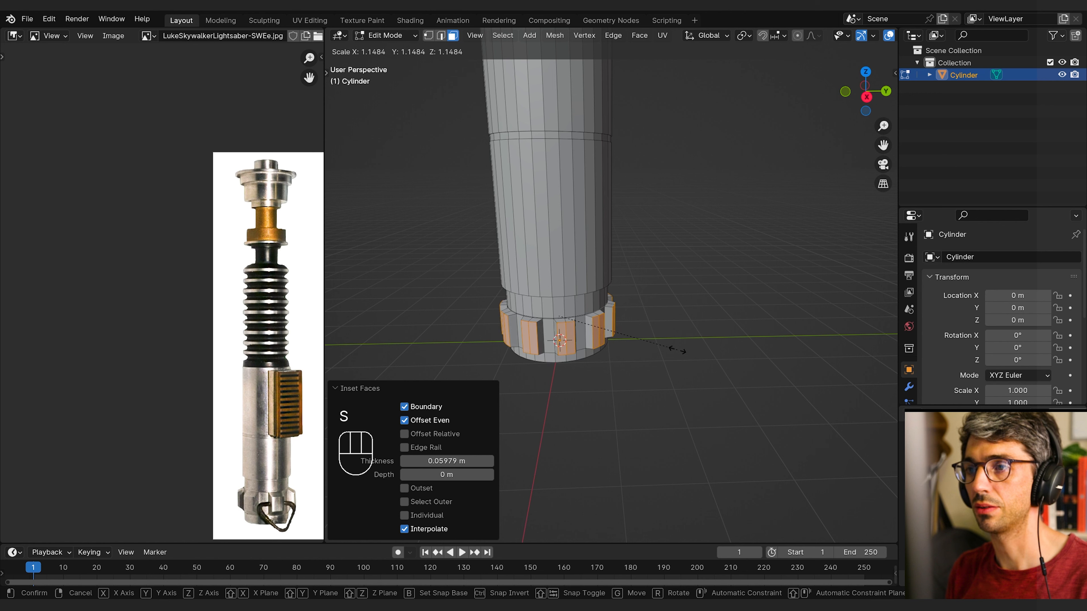
{"action": "left_click", "coordinate": [721, 358]}
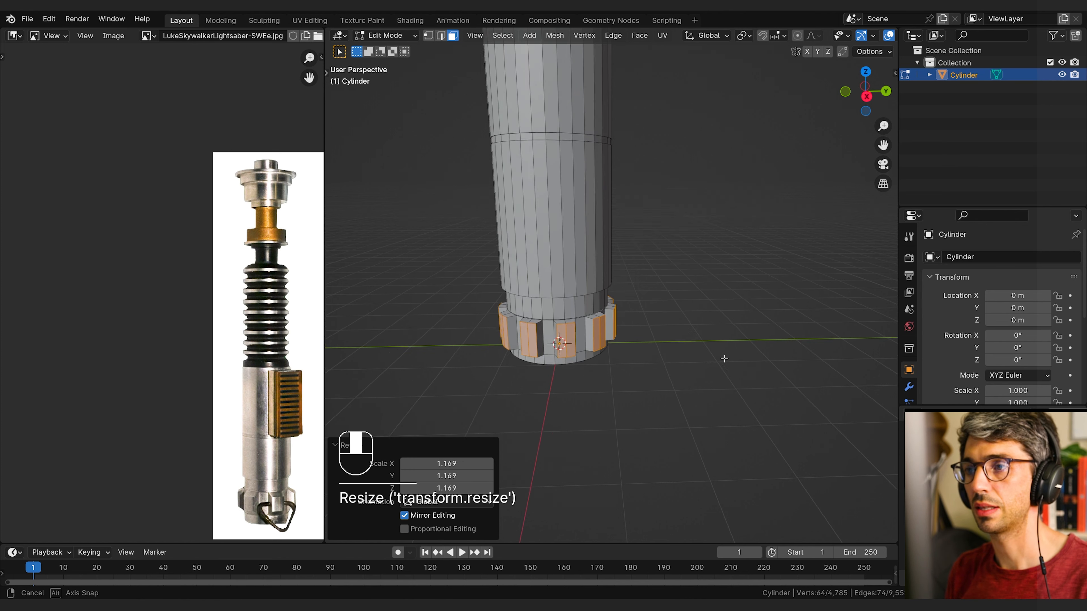
{"action": "middle_click_drag", "start_coordinate": [724, 359], "coordinate": [730, 344]}
{"action": "key", "text": "s"}
{"action": "key", "text": "z"}
{"action": "left_click", "coordinate": [670, 344]}
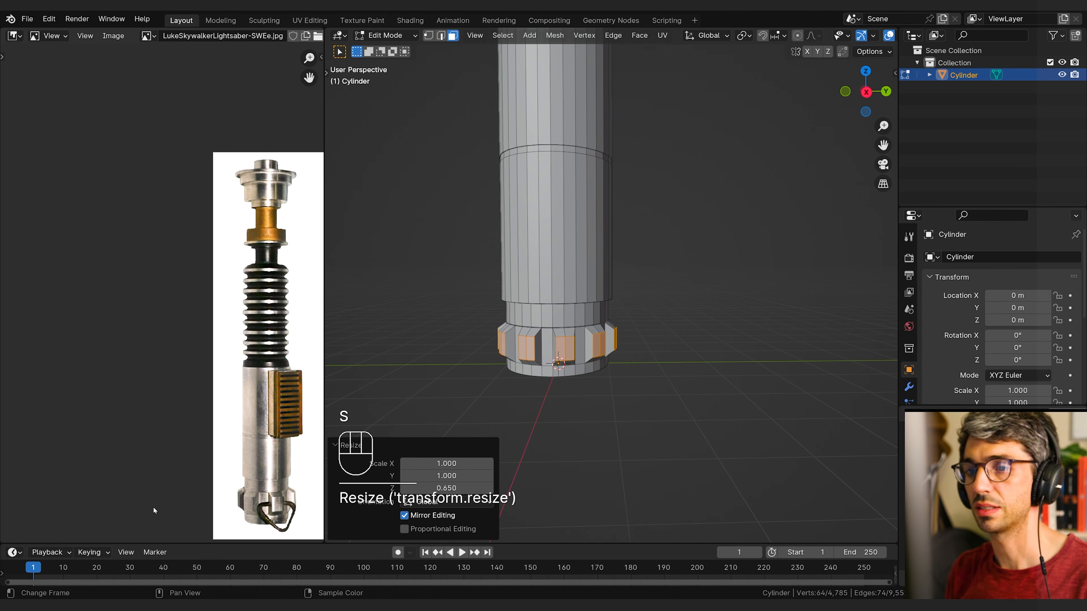
{"action": "middle_click_drag", "start_coordinate": [370, 460], "coordinate": [556, 423]}
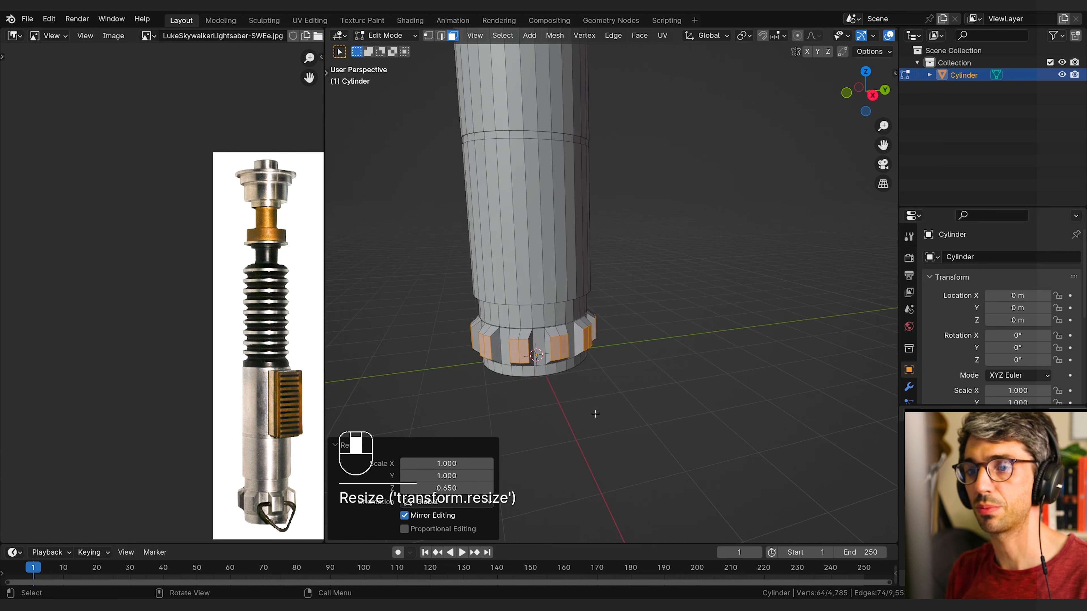
{"action": "key", "text": "s"}
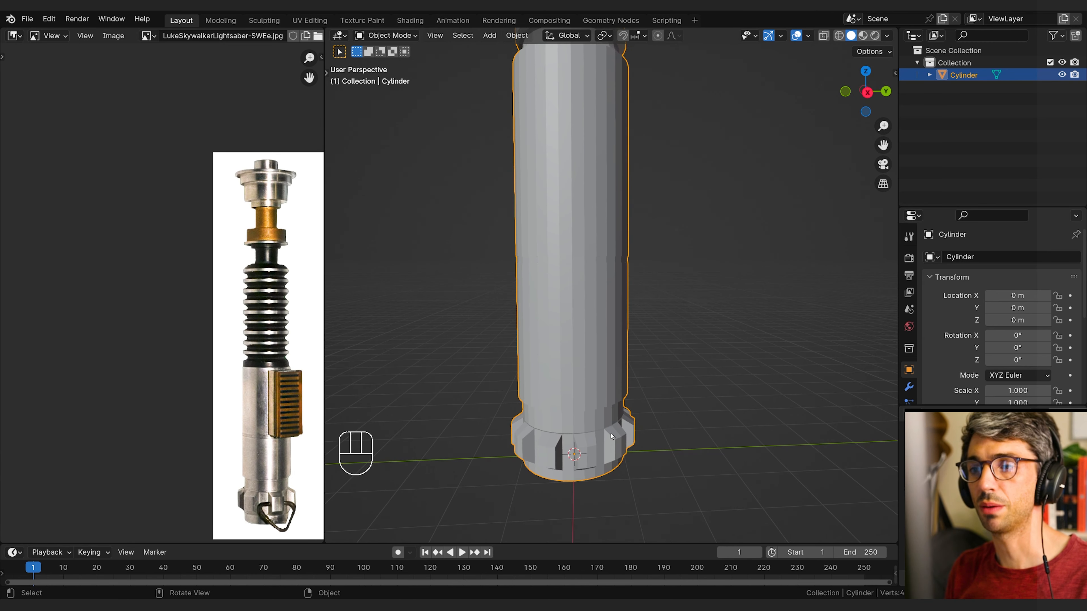
Step: Select five adjacent vertical faces on one side of the lower hilt section, above its middle edge loop, and extrude them in place
{"action": "middle_click_drag", "start_coordinate": [610, 449], "coordinate": [273, 399]}
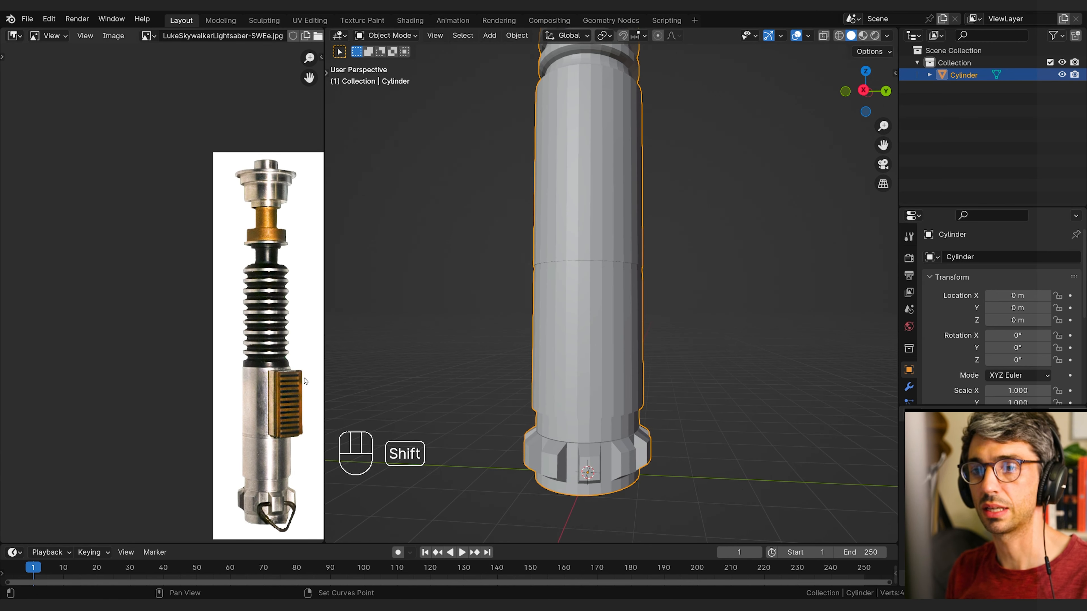
{"action": "mouse_move", "coordinate": [520, 379]}
{"action": "middle_mouse_down", "text": "shift"}
{"action": "mouse_move", "coordinate": [650, 399]}
{"action": "mouse_move", "coordinate": [626, 361]}
{"action": "mouse_move", "coordinate": [506, 366]}
{"action": "middle_mouse_up", "text": "shift"}
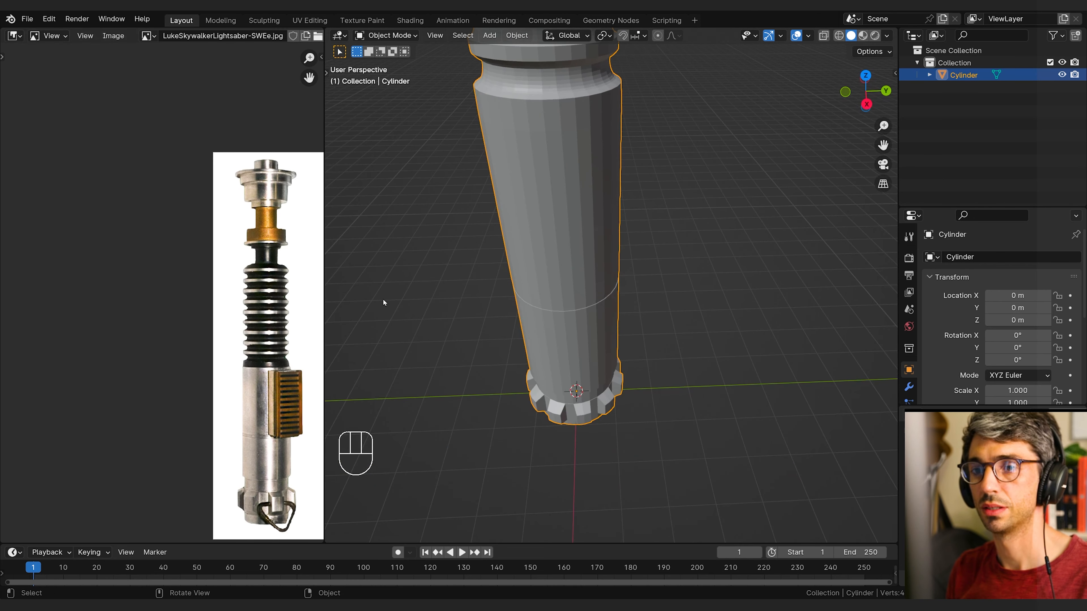
{"action": "middle_click_drag", "start_coordinate": [520, 324], "coordinate": [604, 293]}
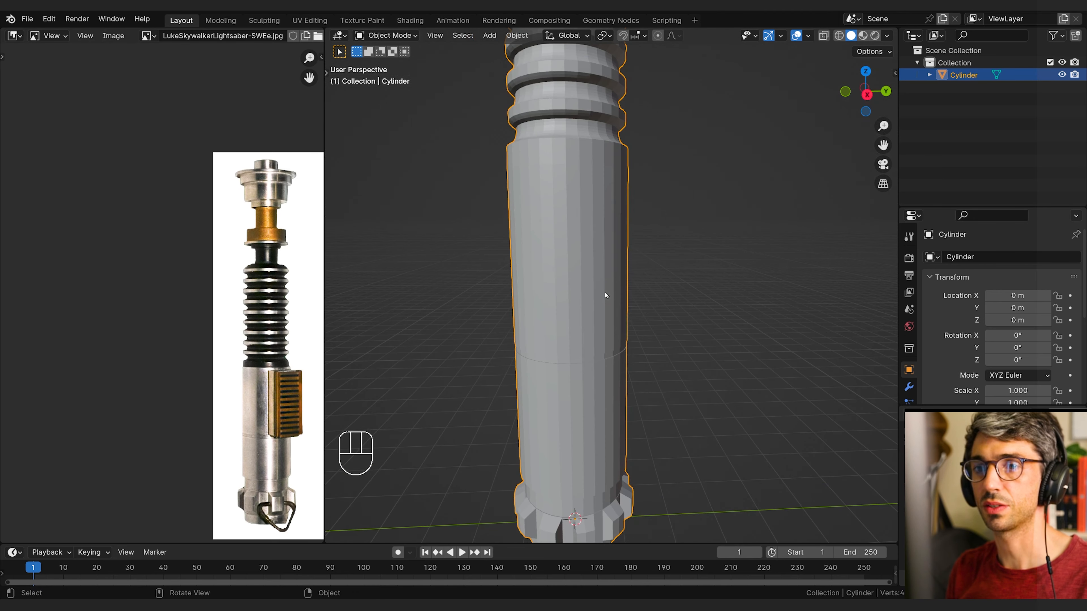
{"action": "key", "text": "Tab"}
{"action": "left_click", "coordinate": [620, 270], "text": "shift"}
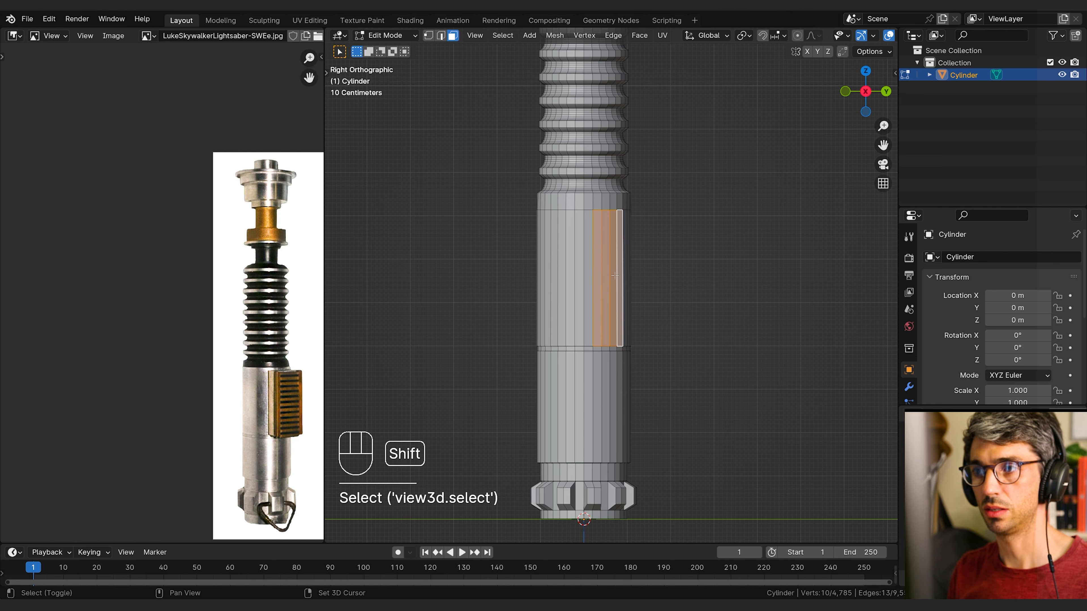
{"action": "left_click", "coordinate": [589, 279], "text": "shift"}
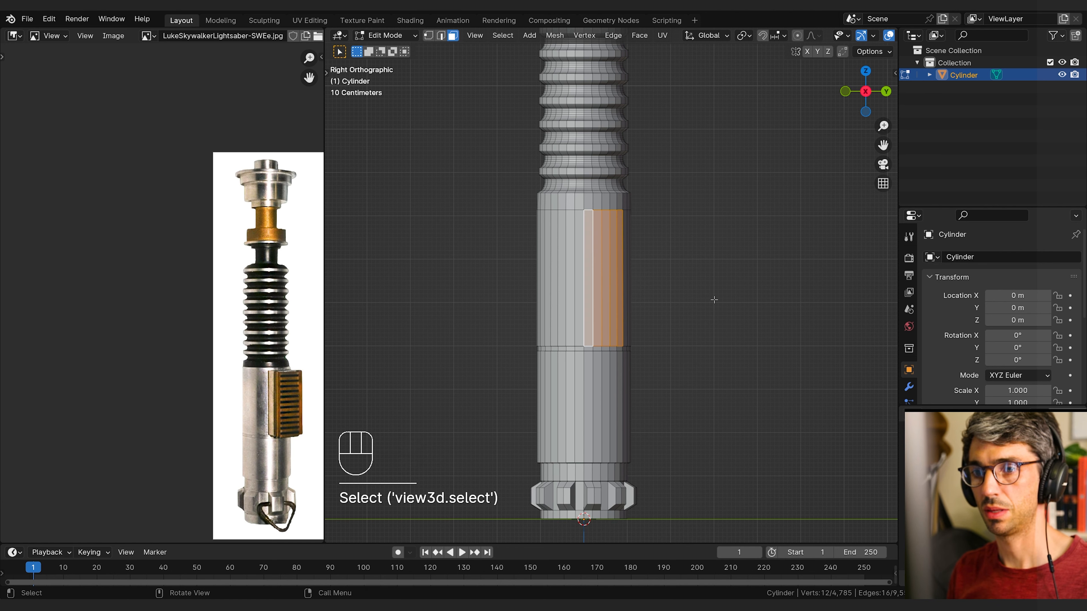
{"action": "middle_click_drag", "start_coordinate": [675, 279], "coordinate": [615, 217]}
{"action": "key", "text": "e"}
{"action": "right_click", "coordinate": [615, 217]}
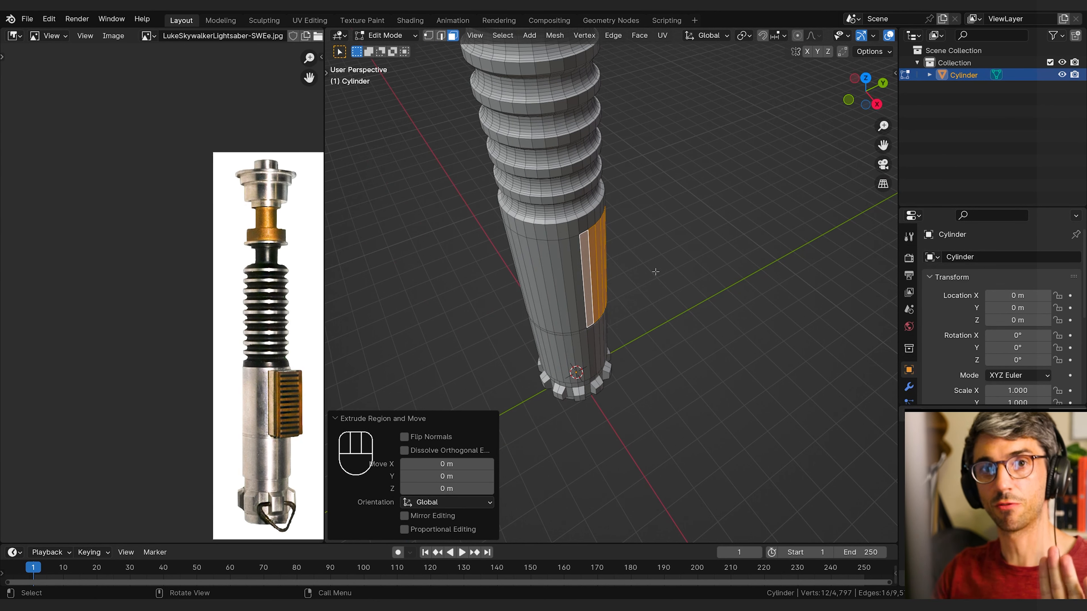
{"action": "middle_click_drag", "start_coordinate": [656, 272], "coordinate": [643, 278]}
{"action": "key", "text": "g"}
{"action": "key", "text": "z"}
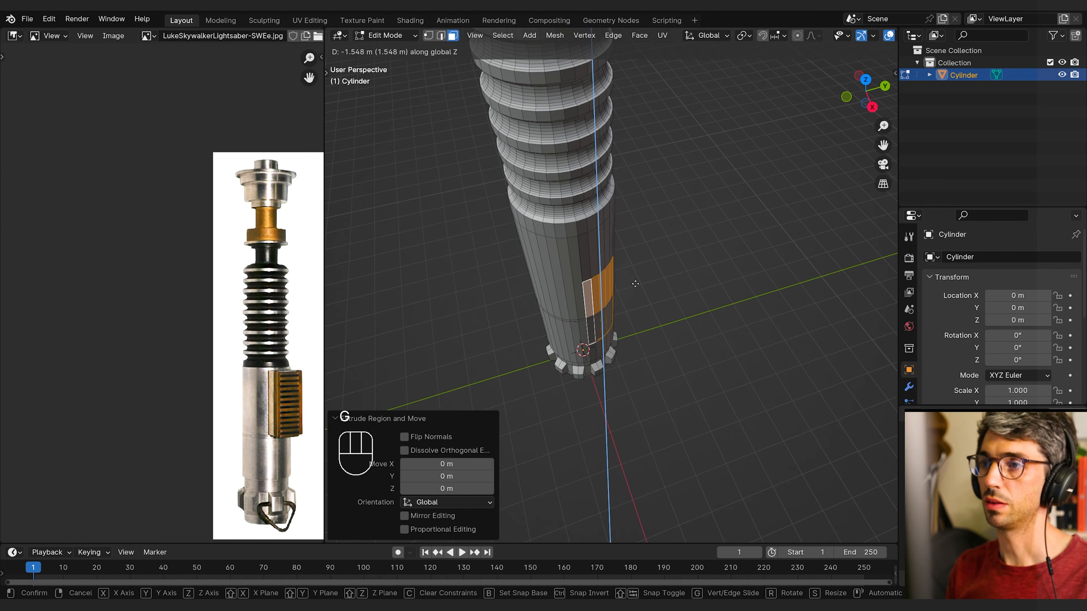
{"action": "key", "text": "y"}
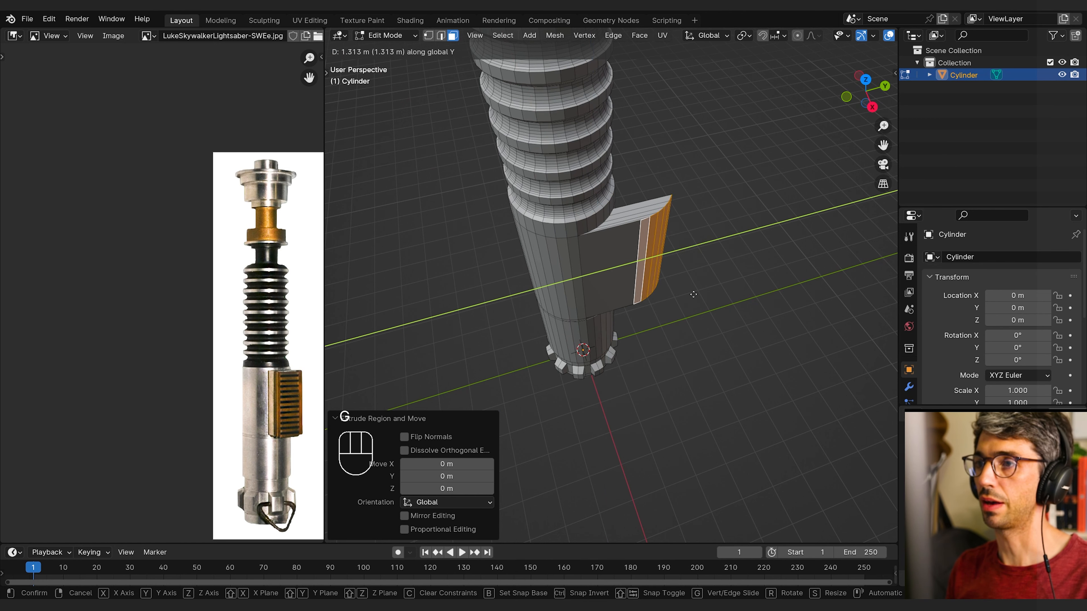
{"action": "right_click", "coordinate": [693, 295]}
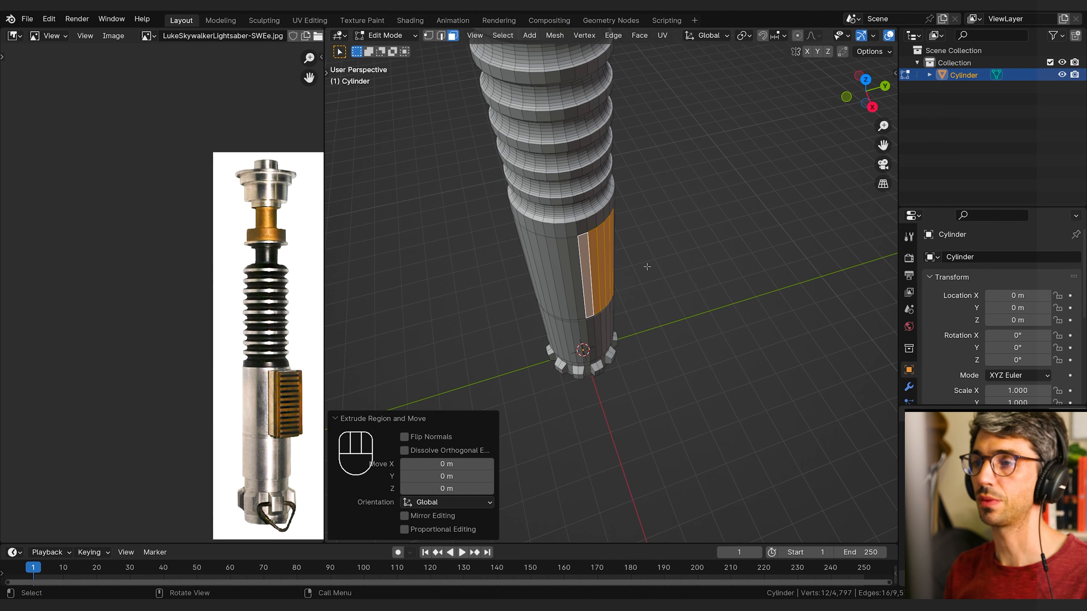
Step: Set the transform orientation to Normal and move the extruded faces about 0.46 m outward along their normal to form the side box
{"action": "left_click", "coordinate": [709, 36]}
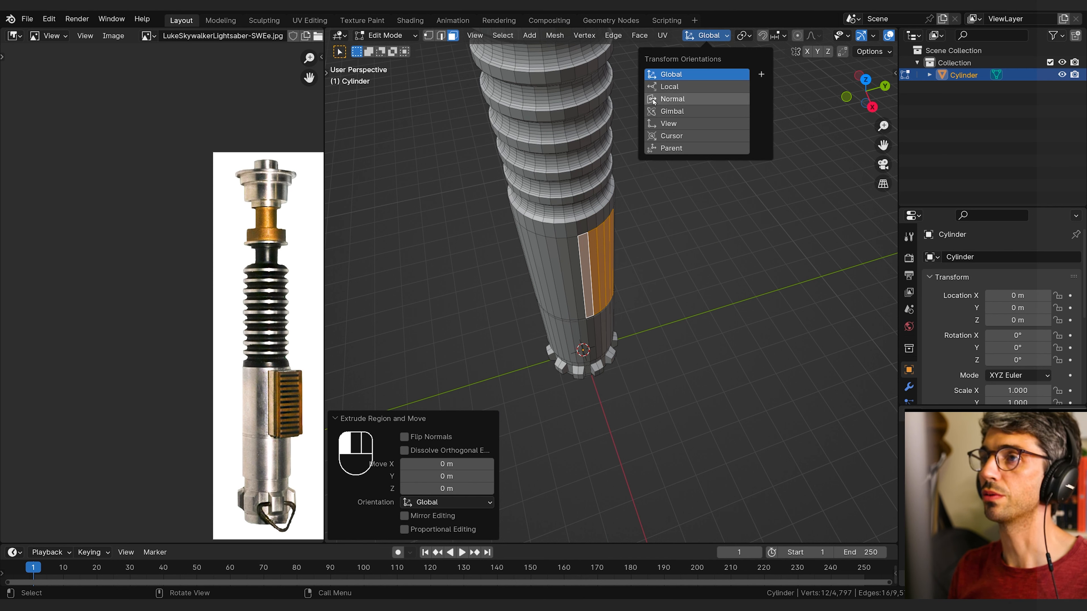
{"action": "left_click", "coordinate": [679, 103]}
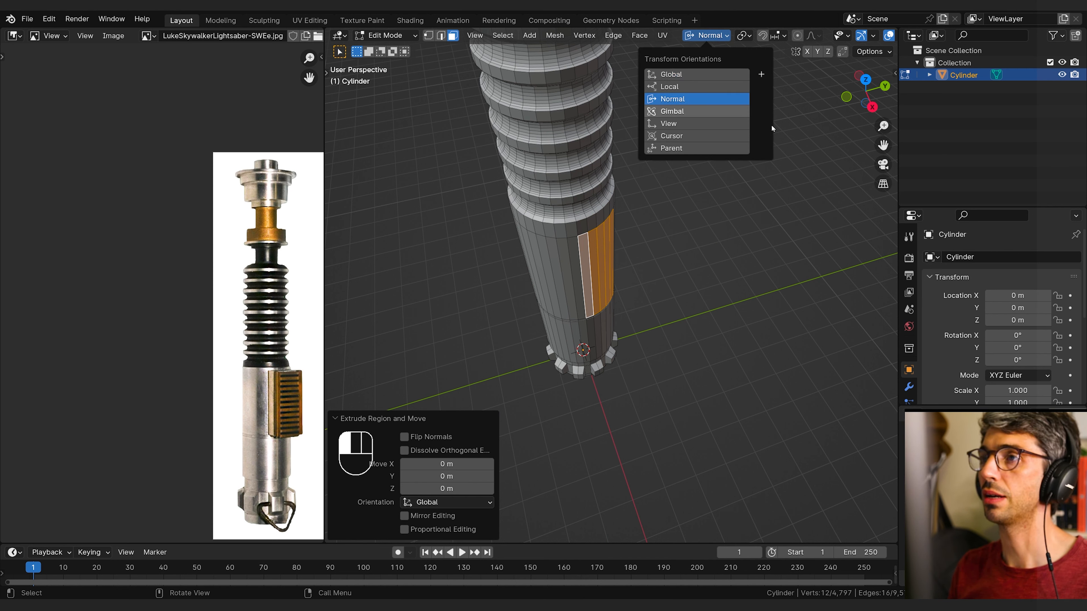
{"action": "key", "text": "t"}
{"action": "middle_click_drag", "start_coordinate": [512, 139], "coordinate": [620, 240]}
{"action": "key", "text": "e"}
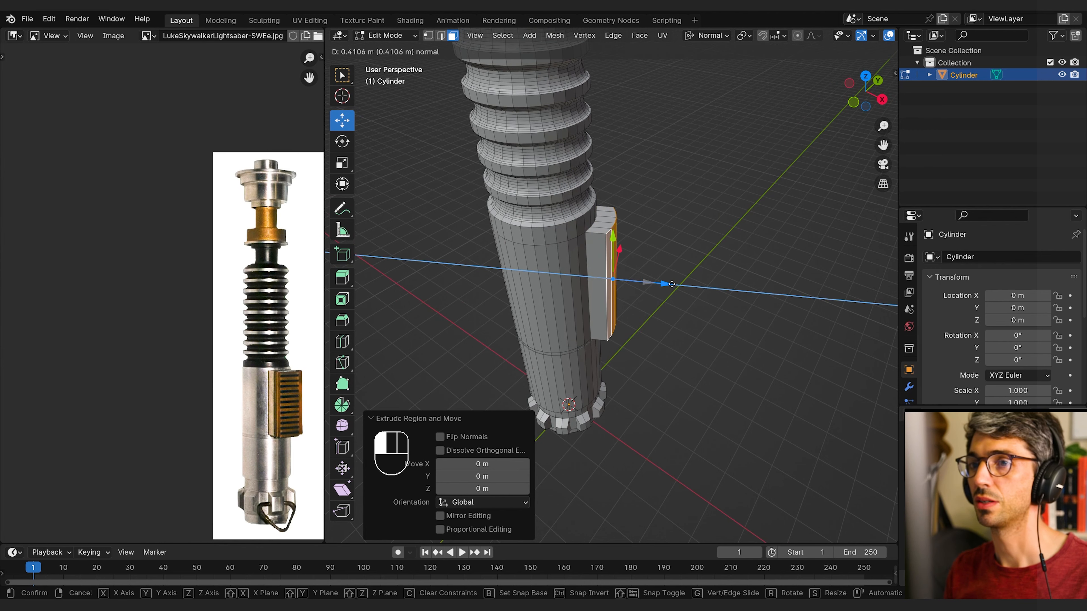
{"action": "left_click", "coordinate": [671, 284]}
{"action": "middle_click_drag", "start_coordinate": [671, 284], "coordinate": [571, 229]}
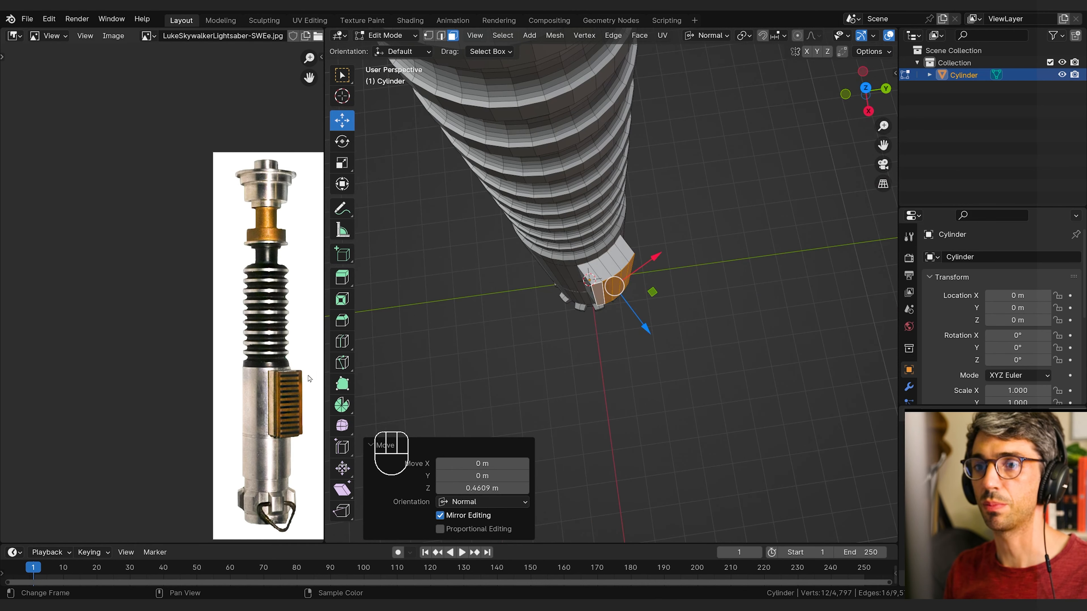
Step: Flatten the box's curved outer faces by scaling them to 0 along normal Z
{"action": "middle_click_drag", "start_coordinate": [684, 300], "coordinate": [699, 282]}
{"action": "key", "text": "s"}
{"action": "key", "text": "z"}
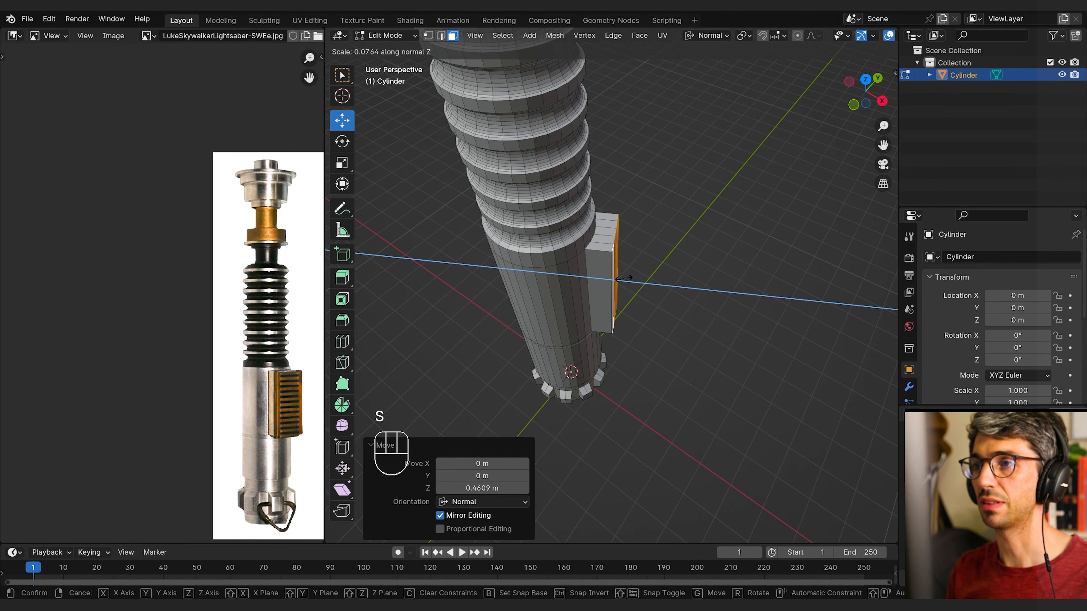
{"action": "key", "text": "0"}
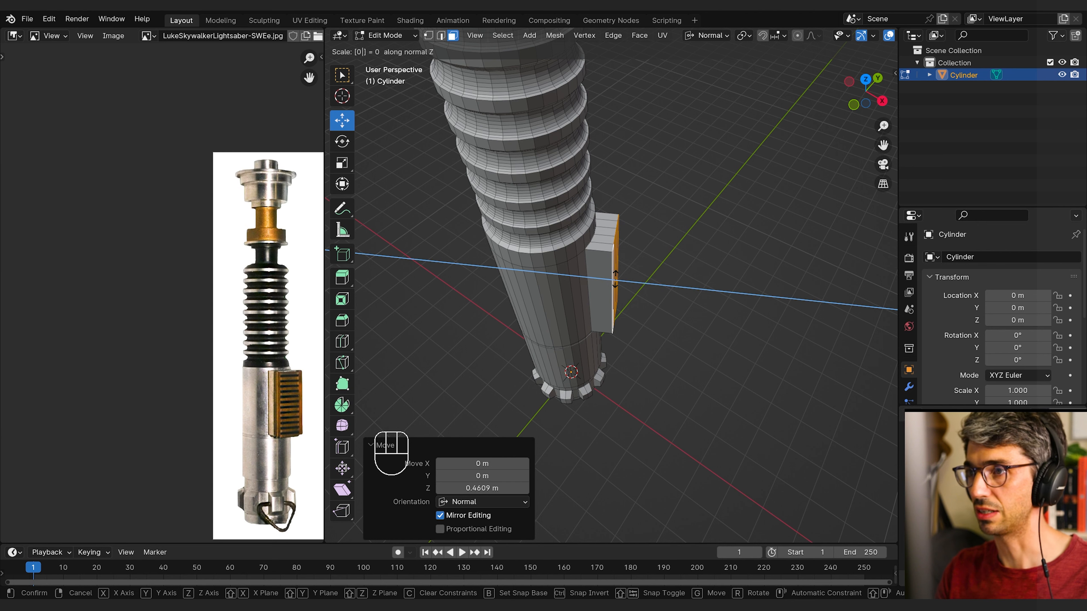
{"action": "key", "text": "Return"}
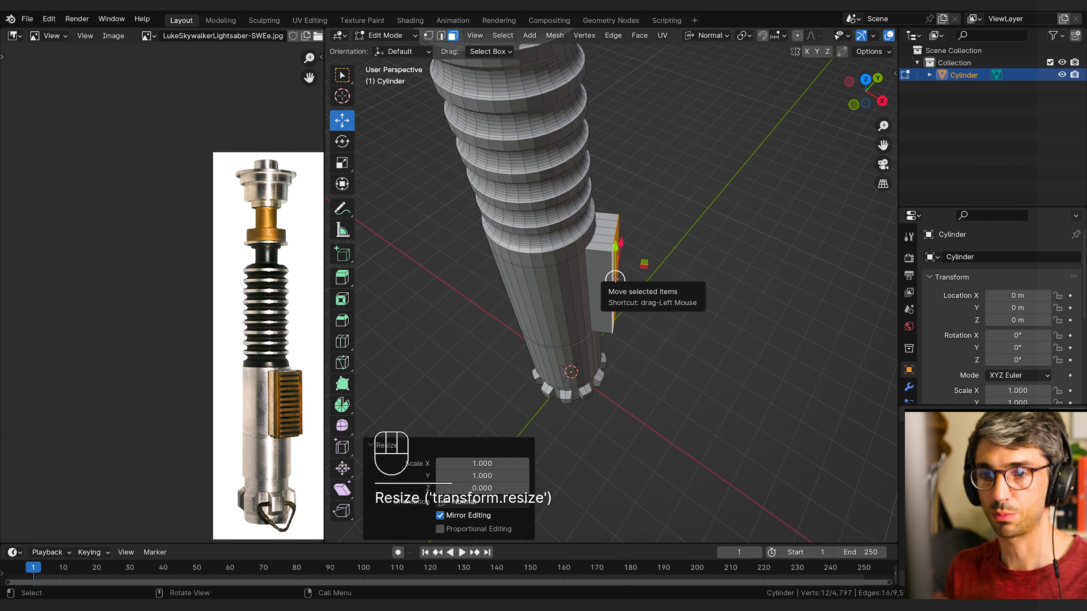
Step: Extrude the flattened front faces of the box about 0.16 m outward along their normal
{"action": "middle_click_drag", "start_coordinate": [616, 278], "coordinate": [658, 282]}
{"action": "key", "text": "e"}
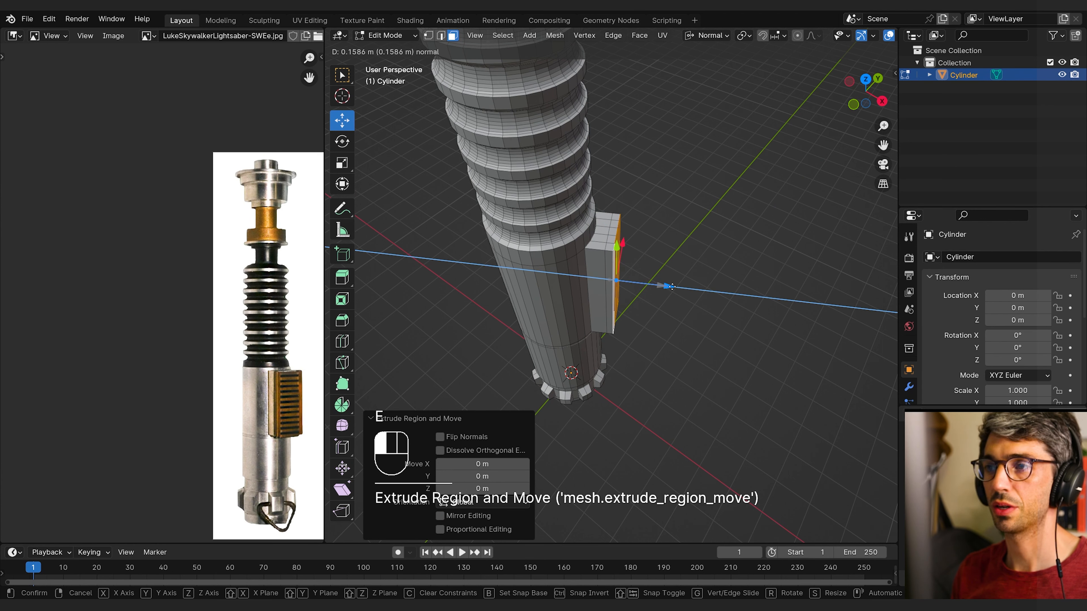
{"action": "left_click", "coordinate": [676, 287]}
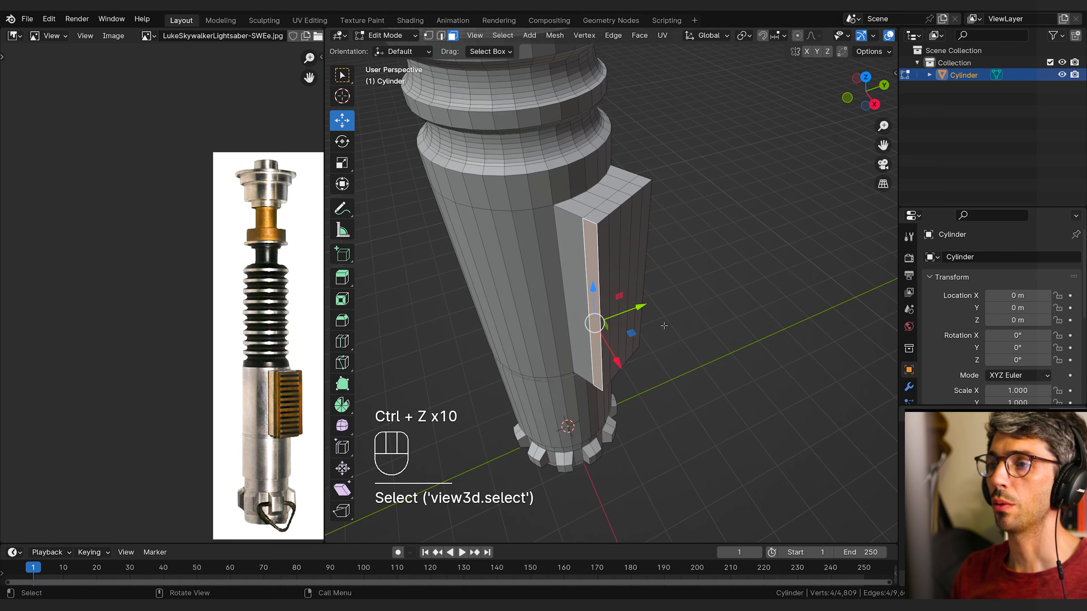
Step: Extrude the narrow outer side face of the box about 0.08 m outward along its normal, using the Normal transform orientation
{"action": "mouse_move", "coordinate": [662, 326]}
{"action": "middle_mouse_down"}
{"action": "mouse_move", "coordinate": [608, 279]}
{"action": "mouse_move", "coordinate": [663, 329]}
{"action": "mouse_move", "coordinate": [661, 315]}
{"action": "middle_mouse_up"}
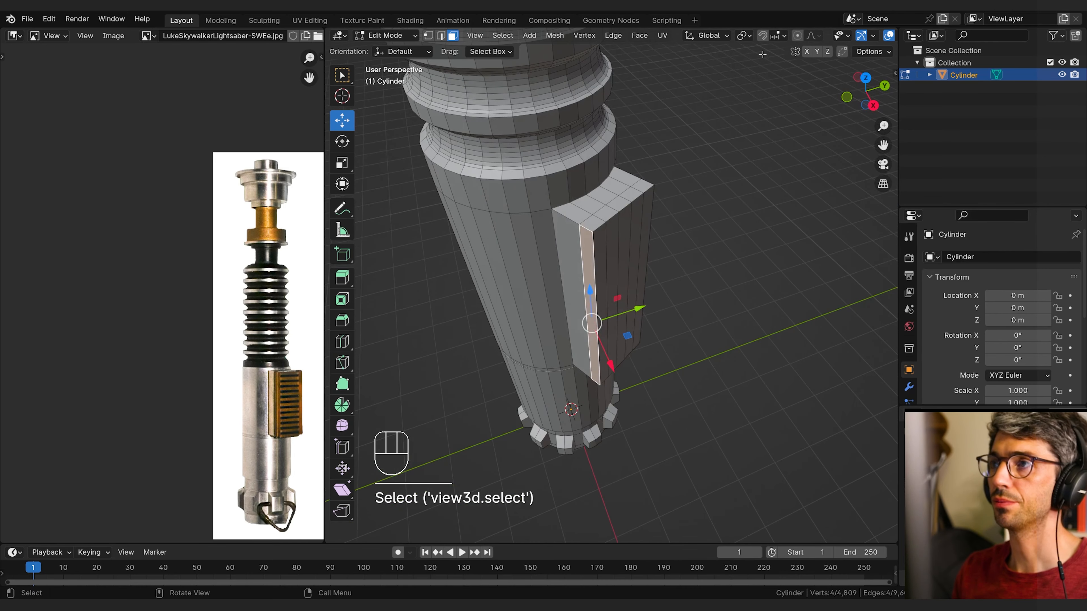
{"action": "left_click", "coordinate": [706, 35]}
{"action": "left_click", "coordinate": [671, 98]}
{"action": "middle_click_drag", "start_coordinate": [702, 240], "coordinate": [736, 265]}
{"action": "key", "text": "e"}
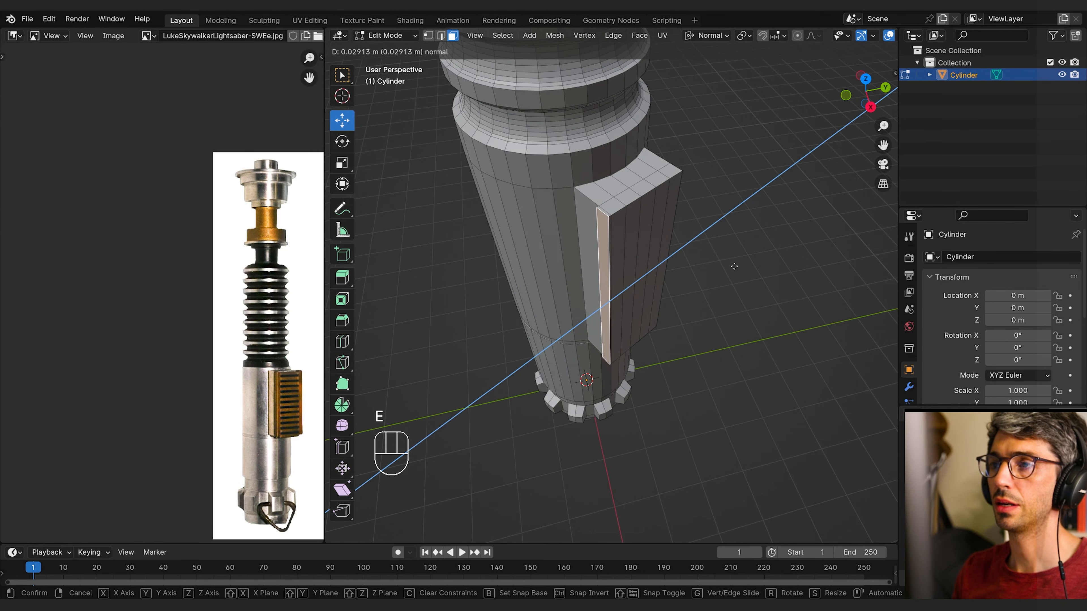
{"action": "right_click", "coordinate": [732, 268]}
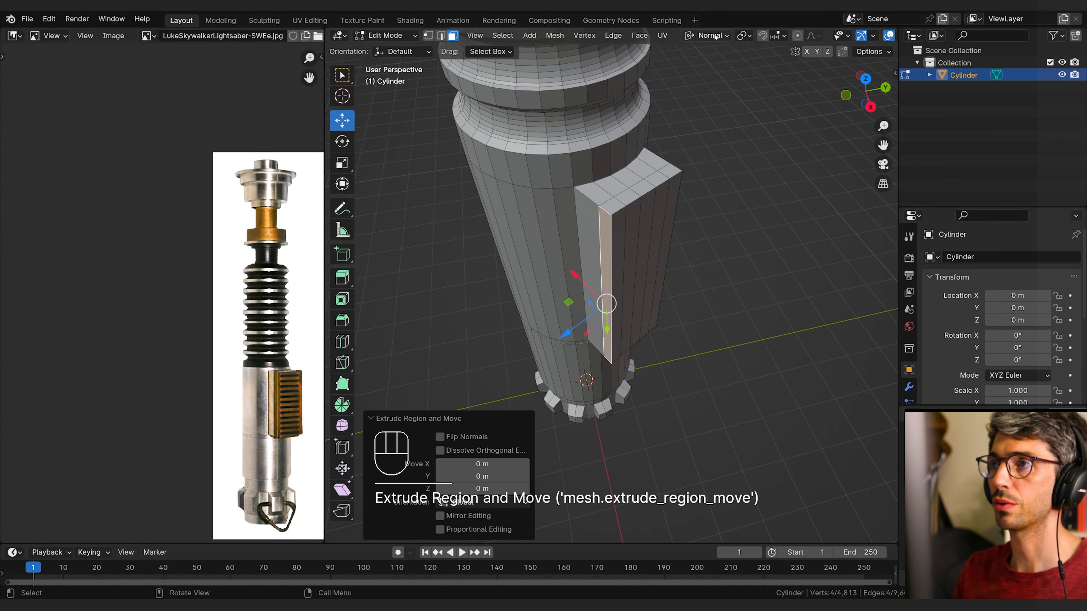
{"action": "middle_click_drag", "start_coordinate": [681, 257], "coordinate": [684, 276]}
{"action": "key", "text": "g"}
{"action": "key", "text": "z"}
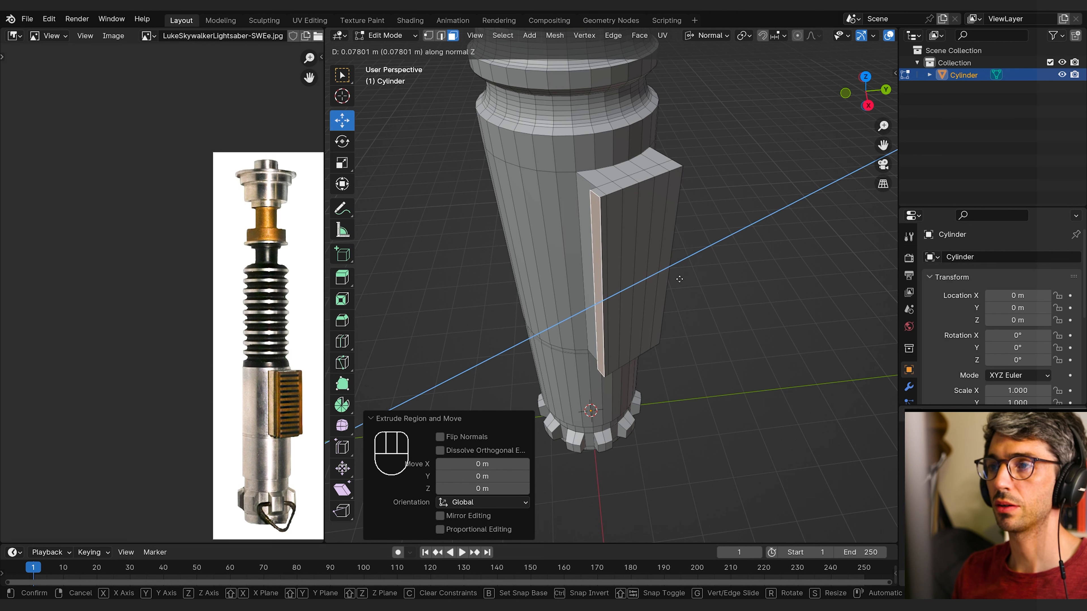
{"action": "left_click", "coordinate": [680, 279]}
Step: Move the front vertical edge nearest the extruded side strip about 0.06 m along normal X to narrow the rim face
{"action": "key", "text": "2"}
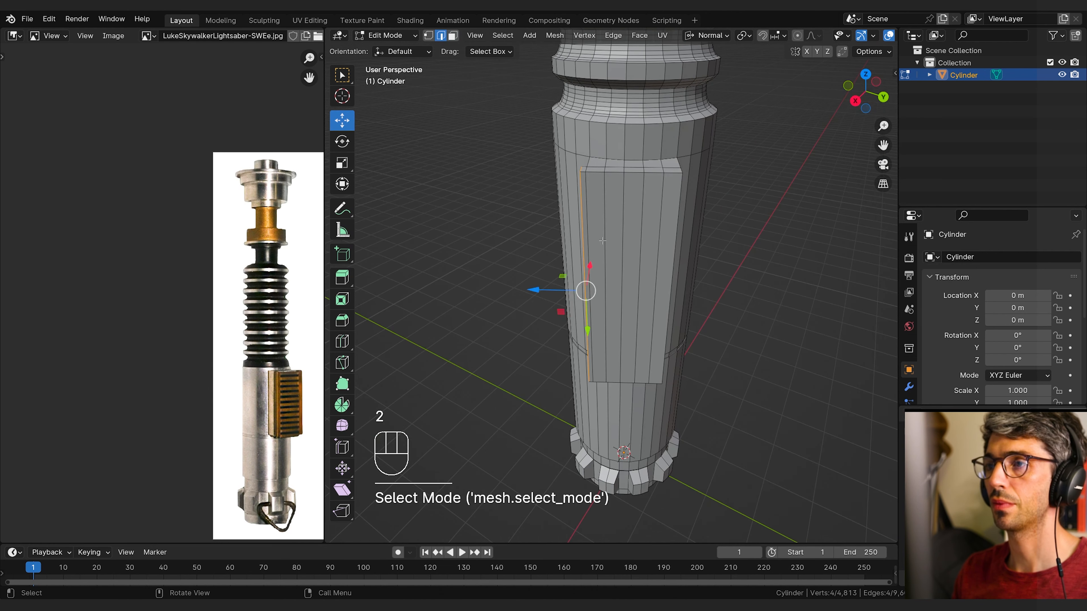
{"action": "left_click", "coordinate": [609, 265]}
{"action": "middle_click_drag", "start_coordinate": [609, 265], "coordinate": [685, 308]}
{"action": "key", "text": "g"}
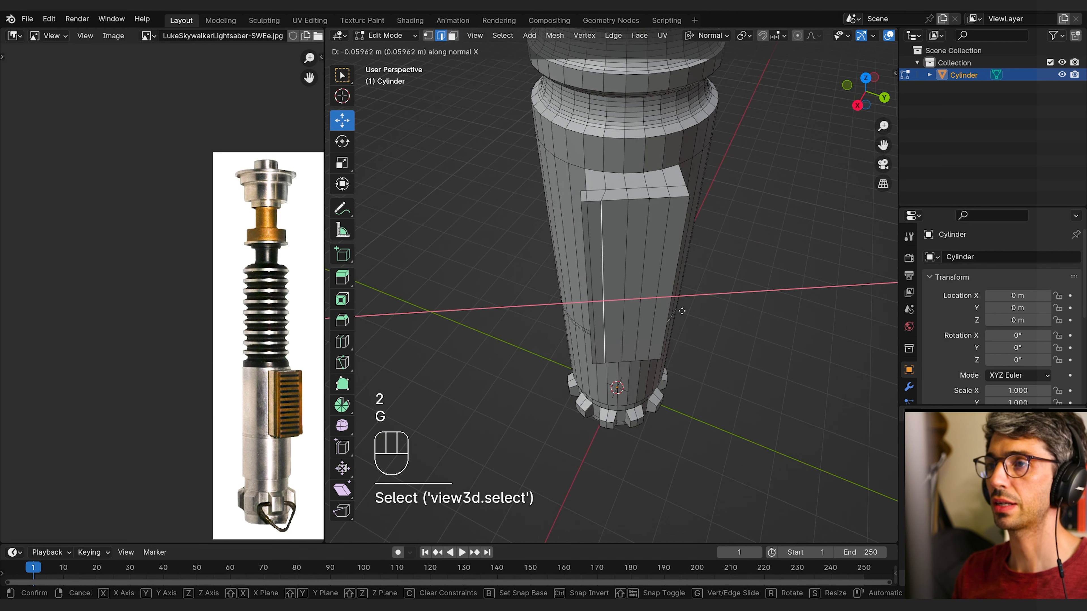
{"action": "left_click", "coordinate": [681, 311]}
Step: Select the two narrow front faces beside that edge and extrude them about 0.058 m outward along their normal as a raised rim
{"action": "key", "text": "3"}
{"action": "left_click", "coordinate": [589, 263], "text": "shift"}
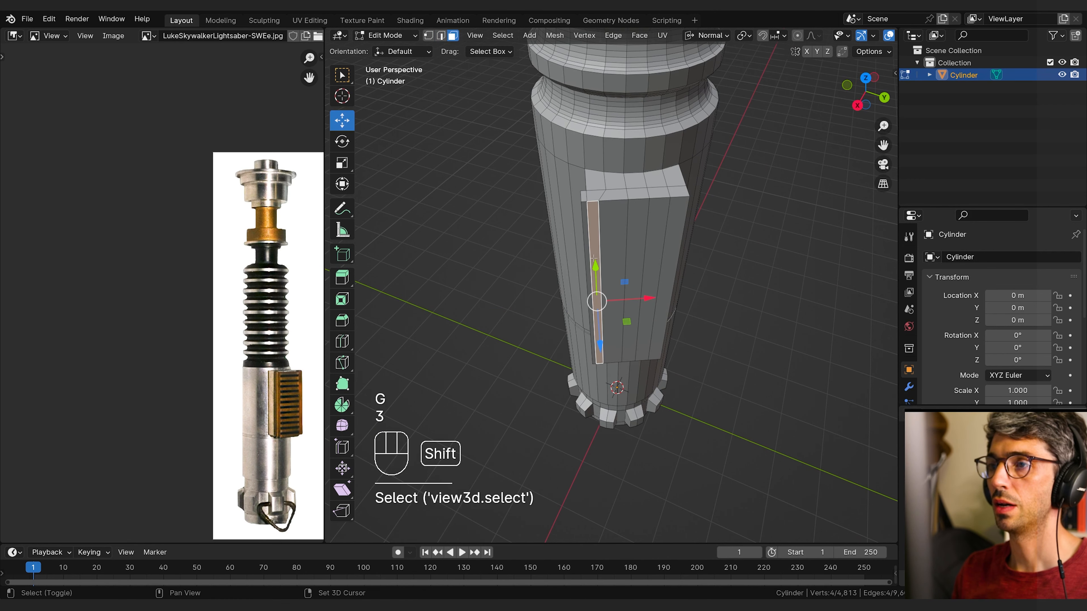
{"action": "middle_click_drag", "start_coordinate": [588, 260], "coordinate": [651, 287]}
{"action": "key", "text": "e"}
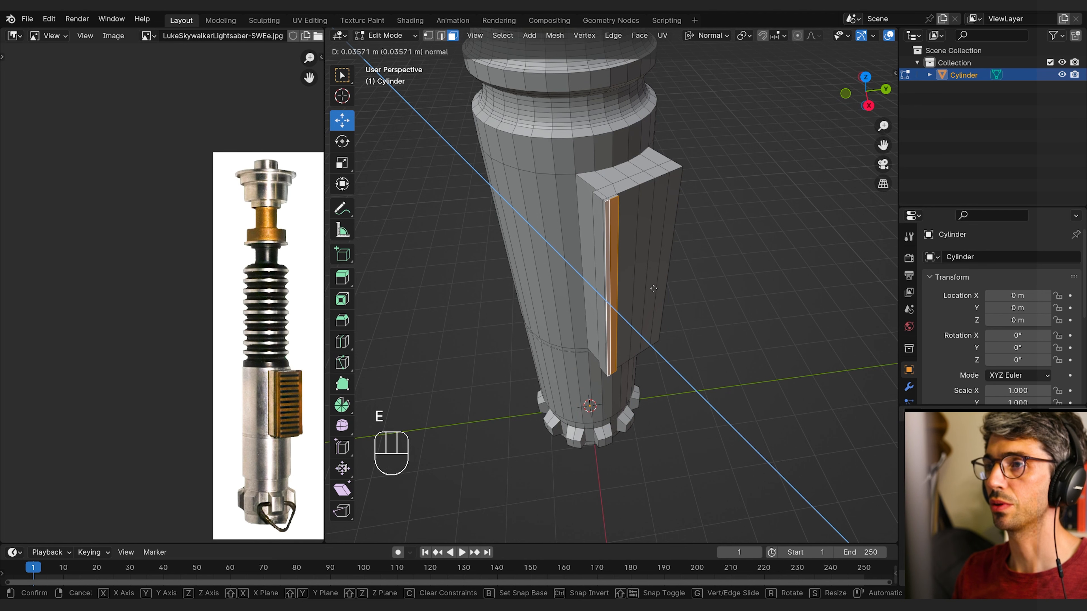
{"action": "left_click", "coordinate": [656, 290]}
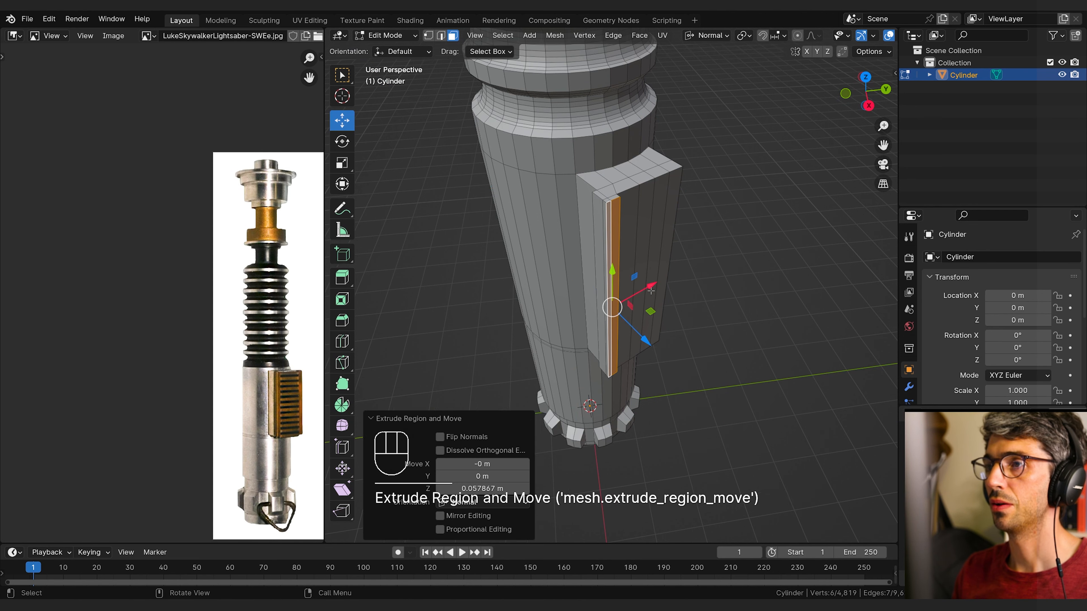
Step: Extrude the narrow outer face on the opposite side of the box outward along its normal
{"action": "middle_click_drag", "start_coordinate": [654, 237], "coordinate": [677, 286]}
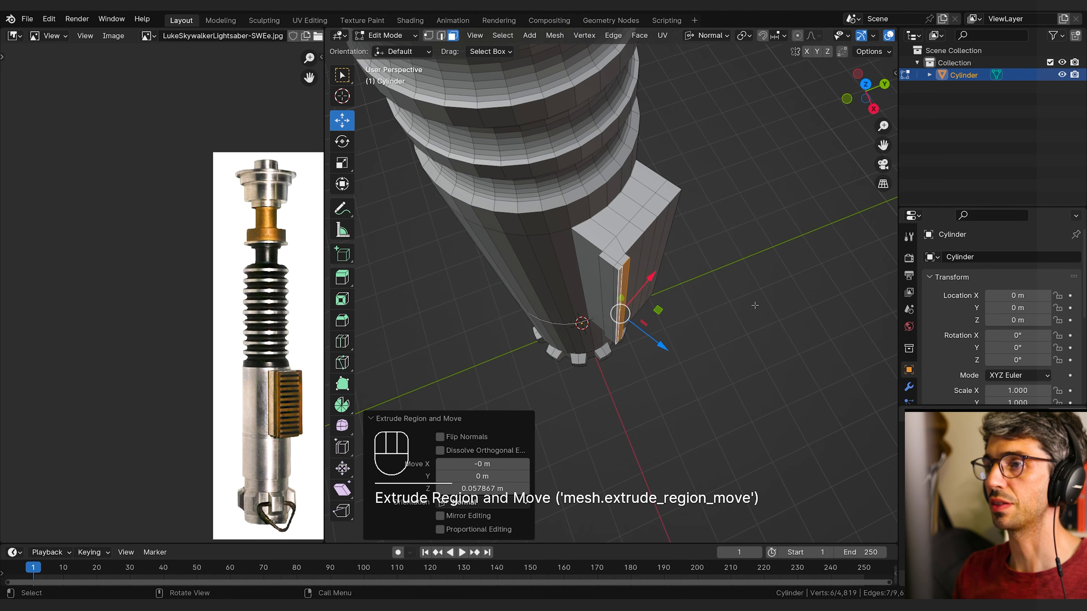
{"action": "middle_click_drag", "start_coordinate": [755, 305], "coordinate": [665, 236]}
{"action": "left_click", "coordinate": [661, 284]}
{"action": "key", "text": "e"}
{"action": "middle_click", "coordinate": [692, 284]}
{"action": "left_click", "coordinate": [693, 285]}
Step: Move the front vertical edge nearest the newly extruded side of the box about 0.11 m along normal X to narrow that rim face
{"action": "key", "text": "2"}
{"action": "key", "text": "3"}
{"action": "left_click", "coordinate": [671, 248]}
{"action": "key", "text": "2"}
{"action": "left_click", "coordinate": [661, 235]}
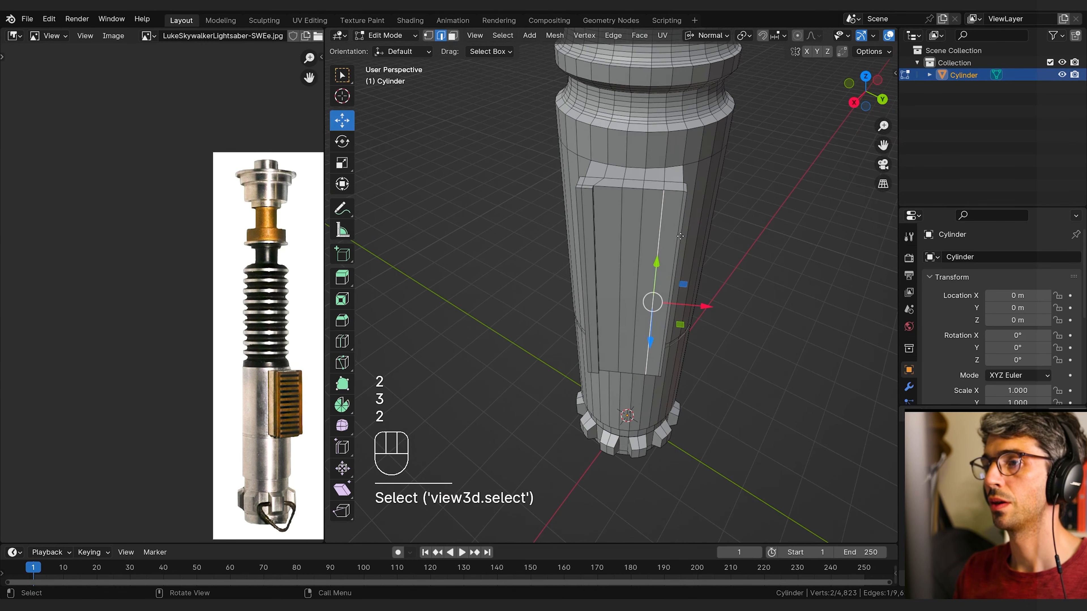
{"action": "key", "text": "g"}
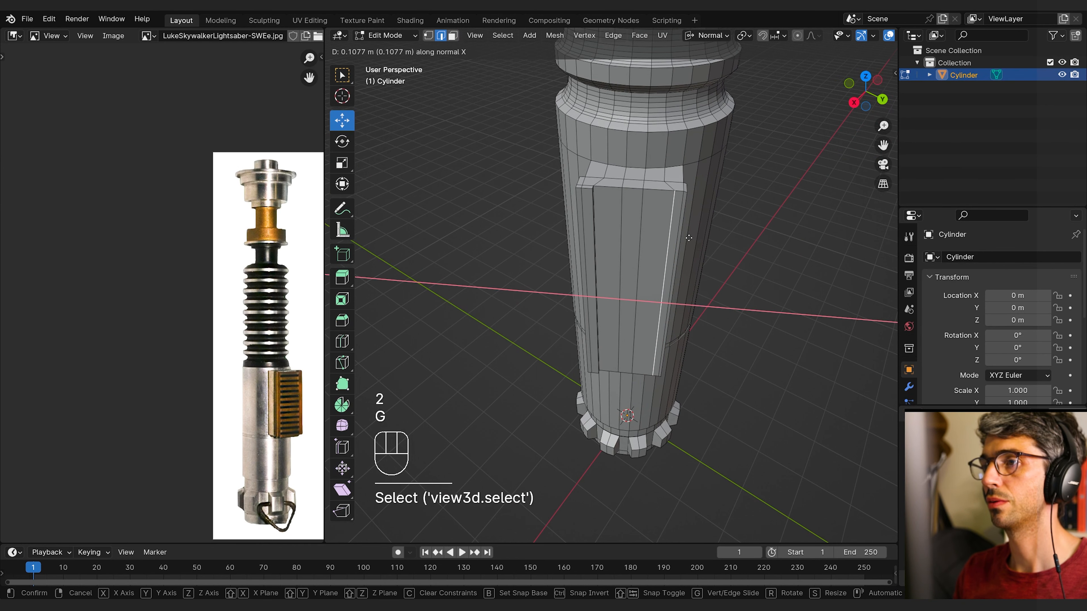
{"action": "left_click", "coordinate": [688, 238]}
Step: Select the narrow front faces beside the moved edge and extrude them about 0.031 m outward along their normal as a second raised rim
{"action": "key", "text": "3"}
{"action": "left_click", "coordinate": [672, 228], "text": "shift"}
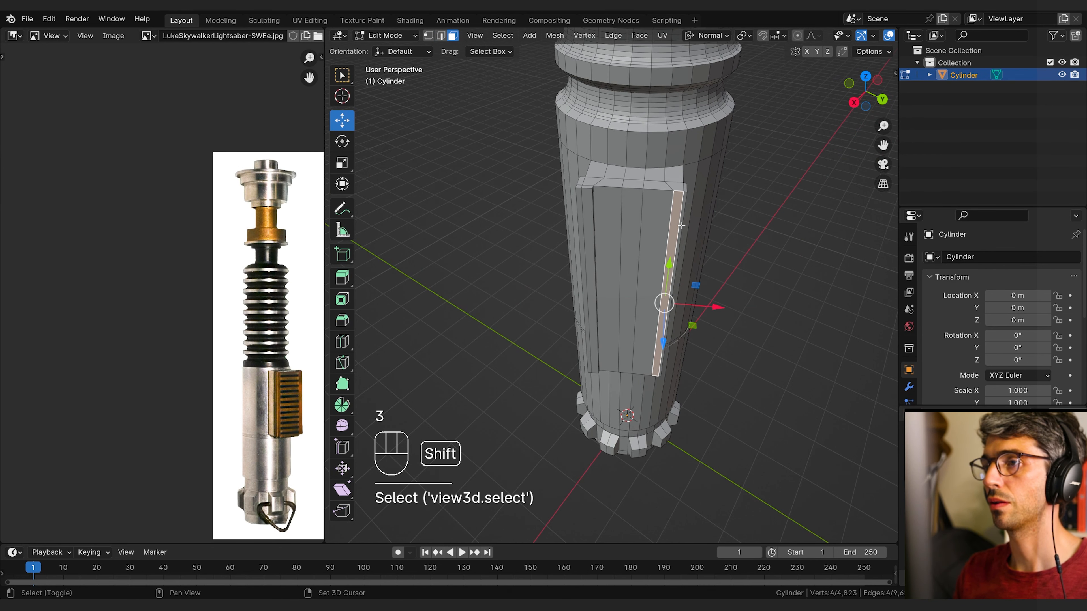
{"action": "middle_click_drag", "start_coordinate": [681, 225], "coordinate": [702, 319]}
{"action": "key", "text": "e"}
{"action": "left_click", "coordinate": [686, 281]}
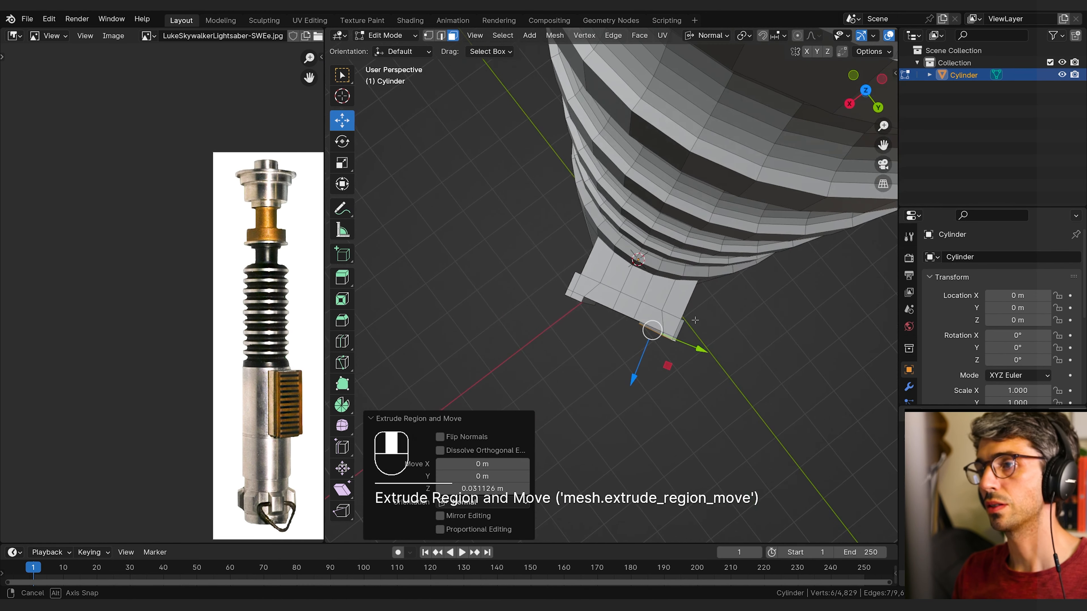
Step: Select the three long front faces between the raised rims of the box and separate them into their own object
{"action": "key", "text": "KP_7"}
{"action": "scroll", "coordinate": [750, 308], "scroll_direction": "up", "scroll_amount": 6}
{"action": "middle_click_drag", "start_coordinate": [727, 167], "coordinate": [640, 231], "text": "shift"}
{"action": "left_click_drag", "start_coordinate": [557, 142], "coordinate": [558, 140]}
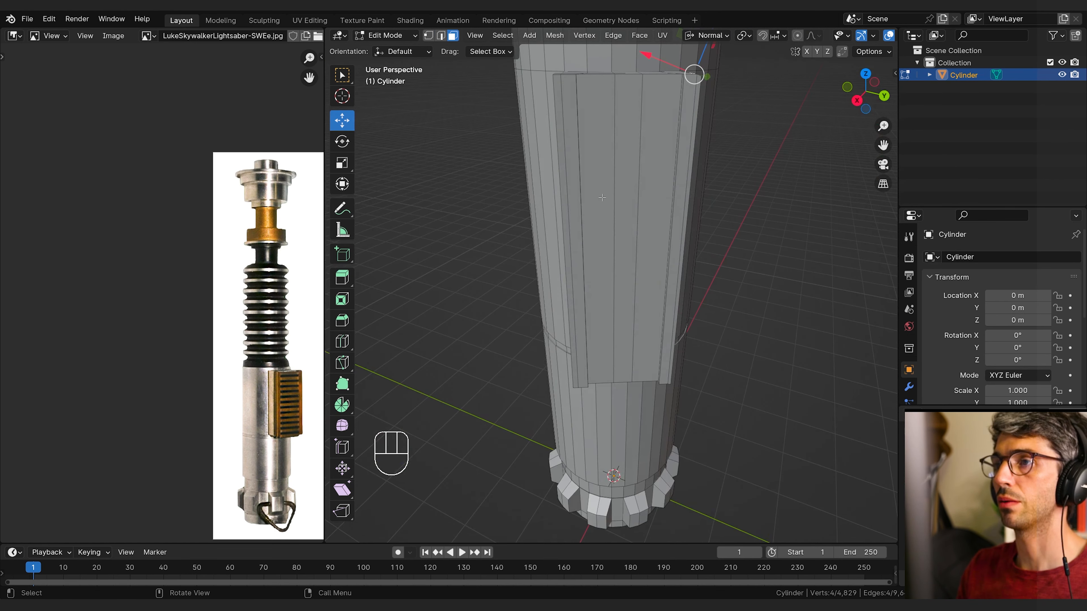
{"action": "key", "text": "3"}
{"action": "key", "text": "2"}
{"action": "left_click", "coordinate": [596, 184]}
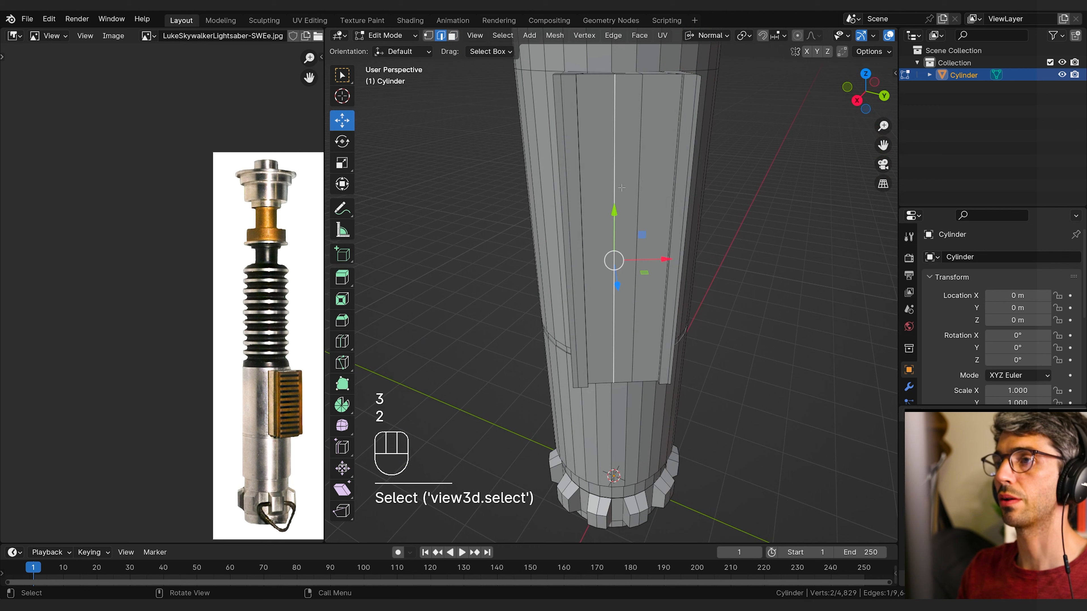
{"action": "key", "text": "3"}
{"action": "left_click", "coordinate": [596, 184]}
{"action": "left_click", "coordinate": [626, 190], "text": "shift"}
{"action": "left_click", "coordinate": [659, 194], "text": "shift"}
{"action": "middle_click_drag", "start_coordinate": [702, 206], "coordinate": [682, 277]}
{"action": "scroll", "coordinate": [710, 296], "scroll_direction": "down", "scroll_amount": 2}
{"action": "key", "text": "shift"}
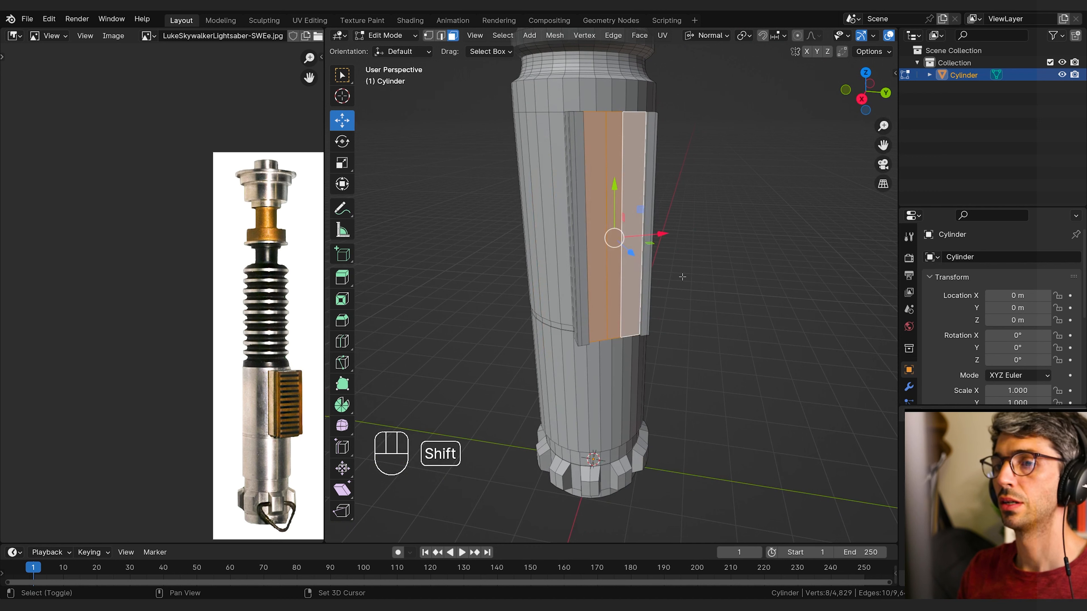
{"action": "key", "text": "p"}
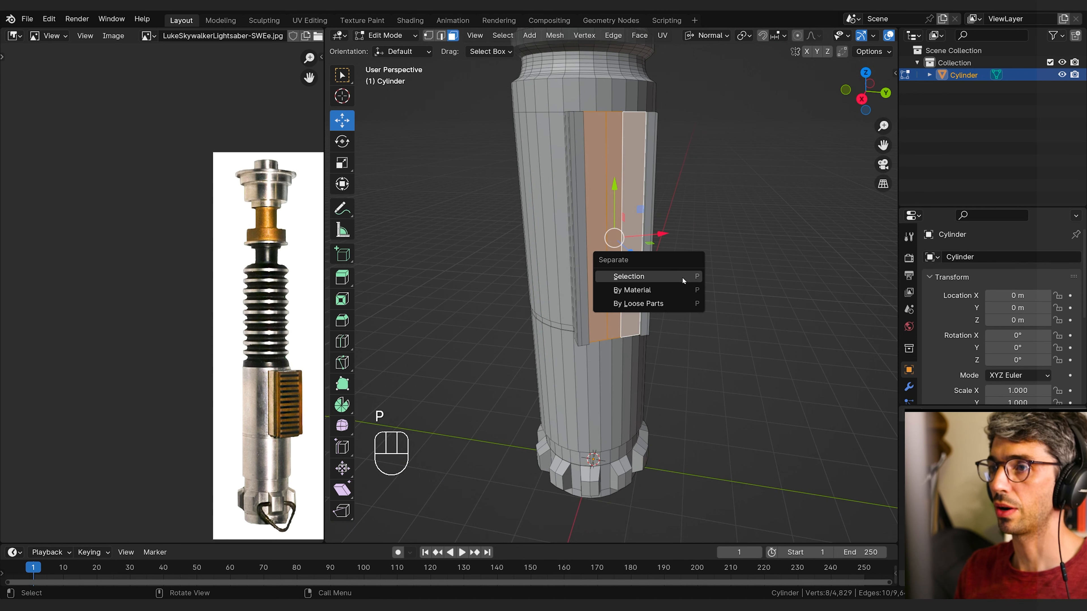
{"action": "left_click", "coordinate": [684, 282]}
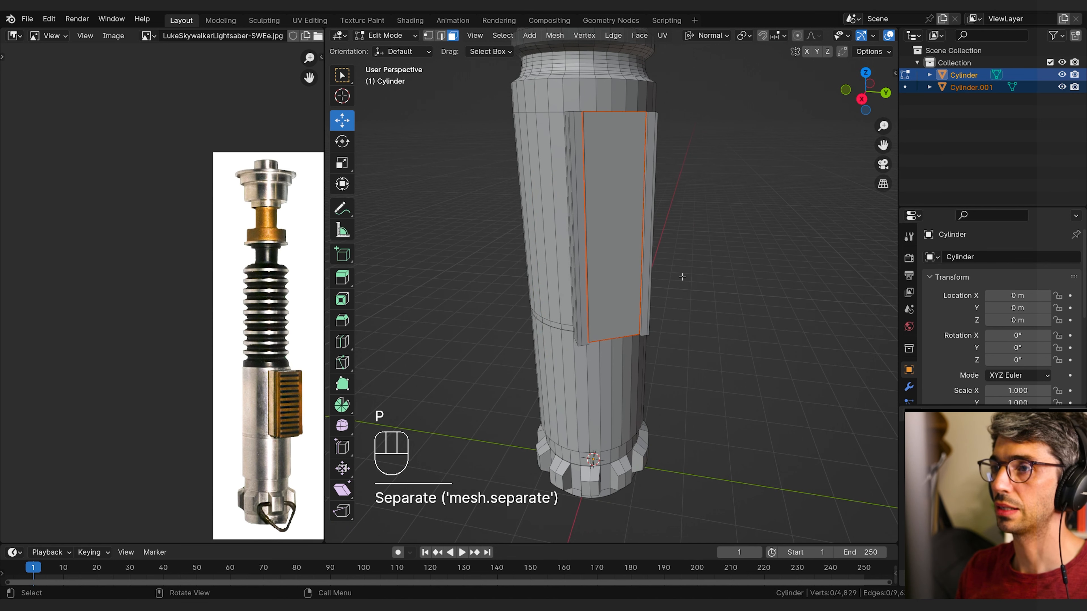
Step: Toggle the separated front panel's visibility to inspect the opening it leaves in the box
{"action": "left_click", "coordinate": [1051, 88]}
{"action": "left_click", "coordinate": [1061, 87]}
{"action": "middle_click_drag", "start_coordinate": [763, 206], "coordinate": [674, 210]}
{"action": "left_click", "coordinate": [1061, 87]}
{"action": "left_click", "coordinate": [986, 87]}
{"action": "key", "text": "Tab"}
{"action": "key", "text": "Tab"}
Step: Join the separated front panel back into the main Cylinder object in Object Mode
{"action": "left_click", "coordinate": [975, 87]}
{"action": "left_click", "coordinate": [968, 75]}
{"action": "left_click", "coordinate": [971, 89]}
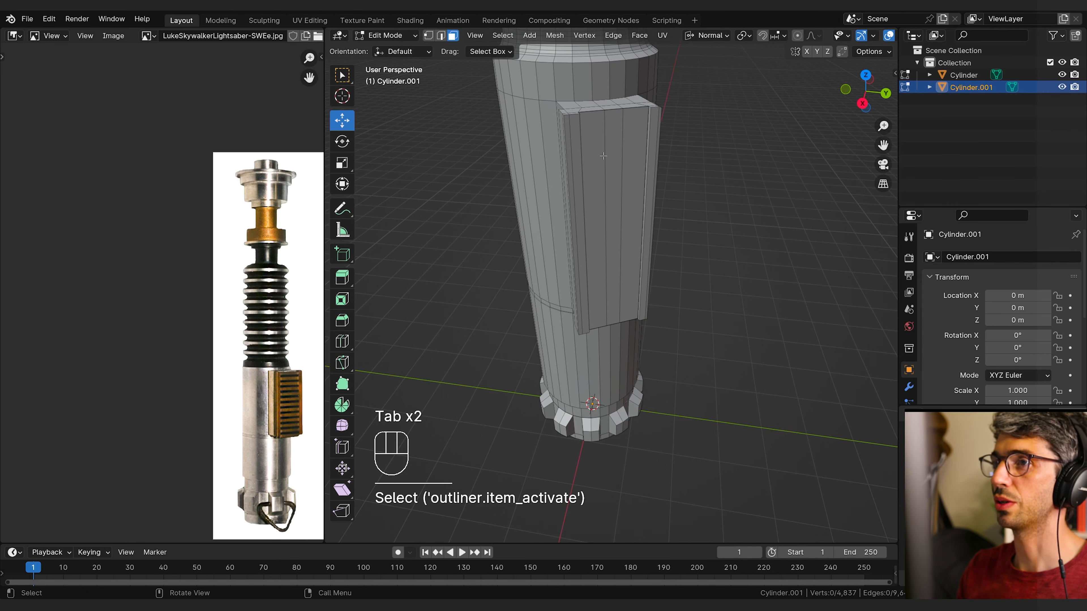
{"action": "left_click", "coordinate": [962, 75]}
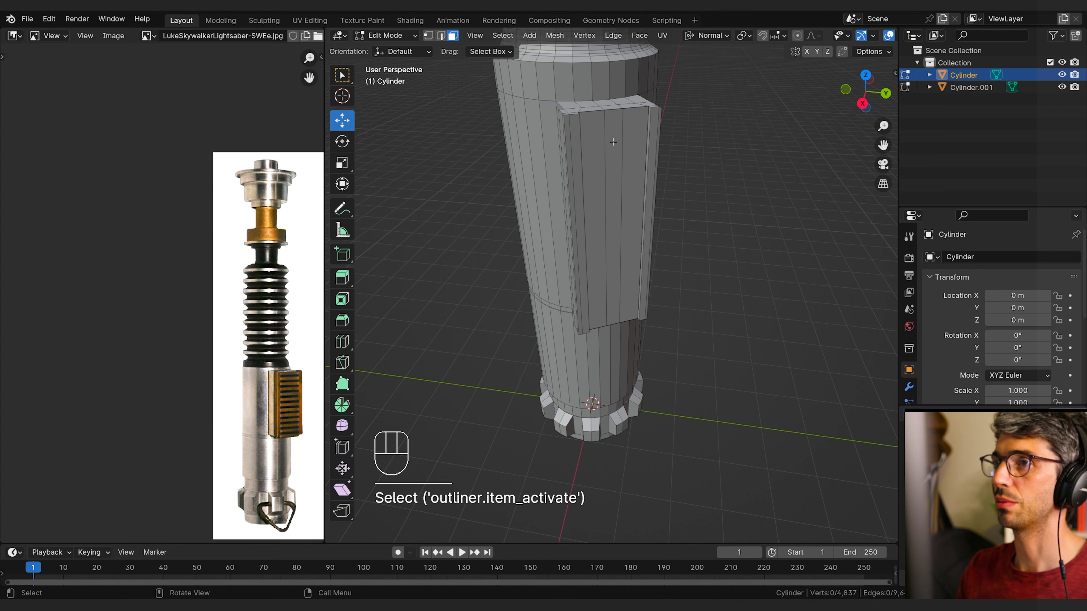
{"action": "left_click", "coordinate": [613, 180]}
{"action": "key", "text": "ctrl+j"}
{"action": "key", "text": "Tab"}
{"action": "left_click", "coordinate": [959, 74]}
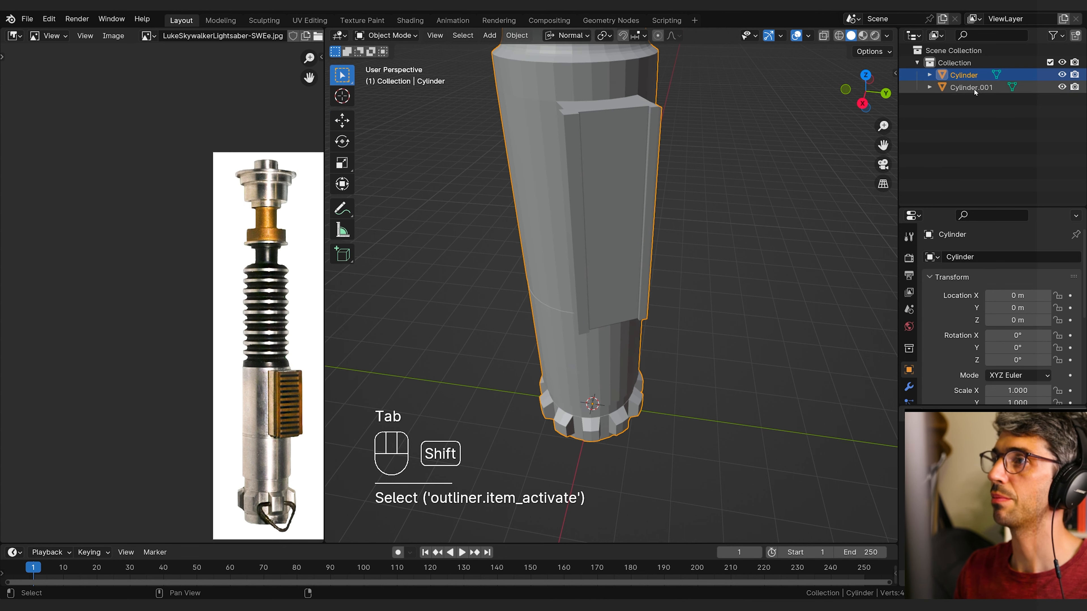
{"action": "left_click", "coordinate": [966, 88], "text": "shift"}
{"action": "key", "text": "ctrl+j"}
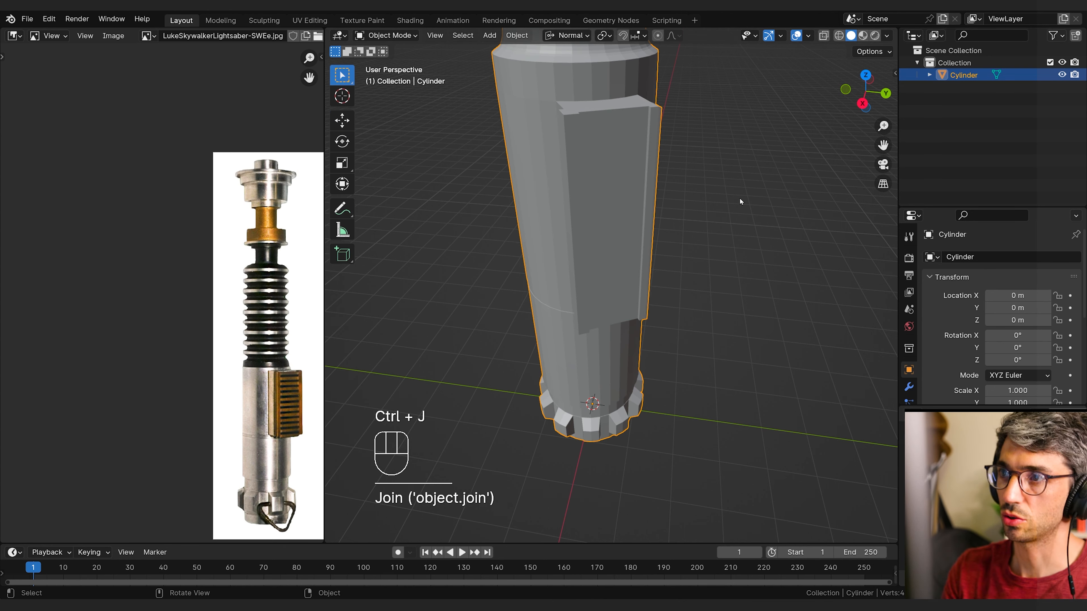
Step: Select the three panel faces in Edit Mode and test-move them to check whether they are detached from the box
{"action": "key", "text": "Tab"}
{"action": "middle_click_drag", "start_coordinate": [727, 193], "coordinate": [670, 205]}
{"action": "left_click", "coordinate": [607, 171], "text": "shift"}
{"action": "left_click", "coordinate": [627, 160], "text": "shift"}
{"action": "left_click", "coordinate": [648, 159], "text": "shift"}
{"action": "key", "text": "g"}
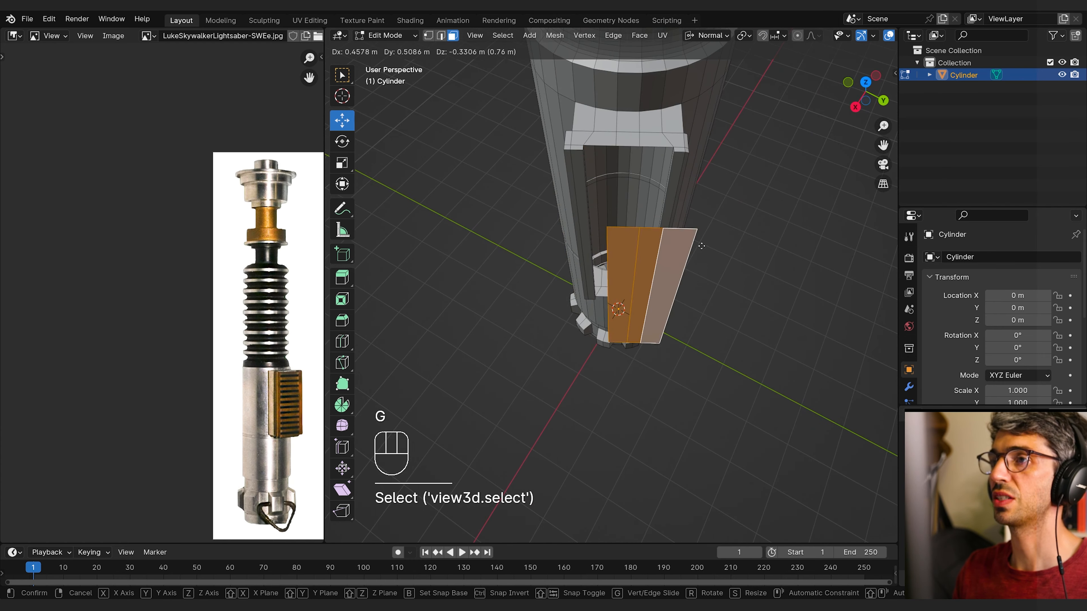
{"action": "right_click", "coordinate": [716, 233]}
Step: Add 23 evenly spaced horizontal loop cuts across the detached front panel without sliding them
{"action": "mouse_move", "coordinate": [716, 233]}
{"action": "middle_mouse_down"}
{"action": "mouse_move", "coordinate": [732, 182]}
{"action": "mouse_move", "coordinate": [708, 216]}
{"action": "mouse_move", "coordinate": [722, 247]}
{"action": "mouse_move", "coordinate": [710, 242]}
{"action": "middle_mouse_up"}
{"action": "scroll", "coordinate": [724, 198], "scroll_direction": "up", "scroll_amount": 1}
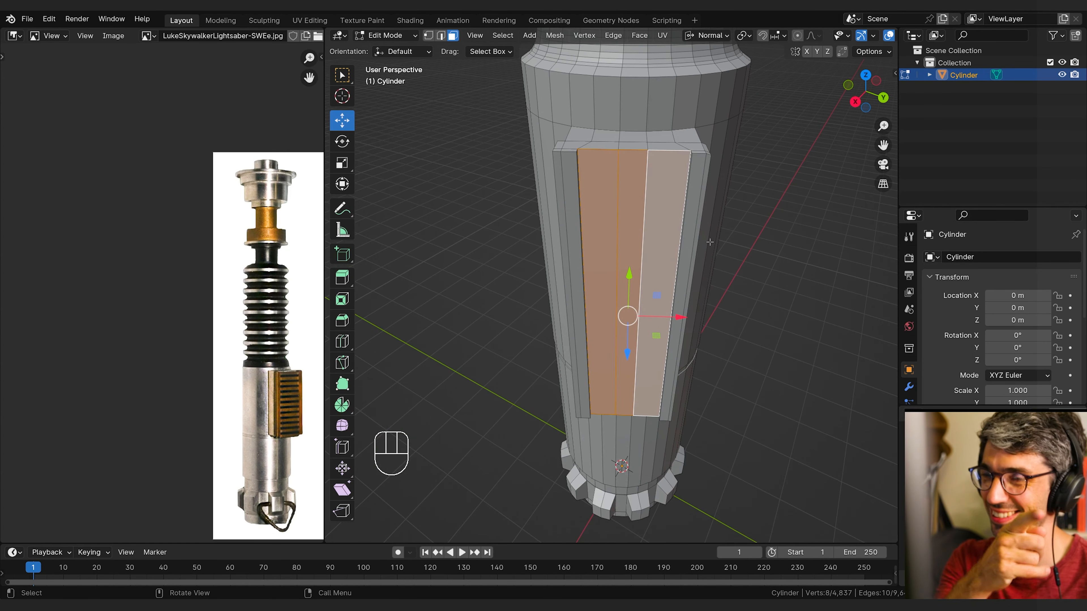
{"action": "key", "text": "ctrl+r"}
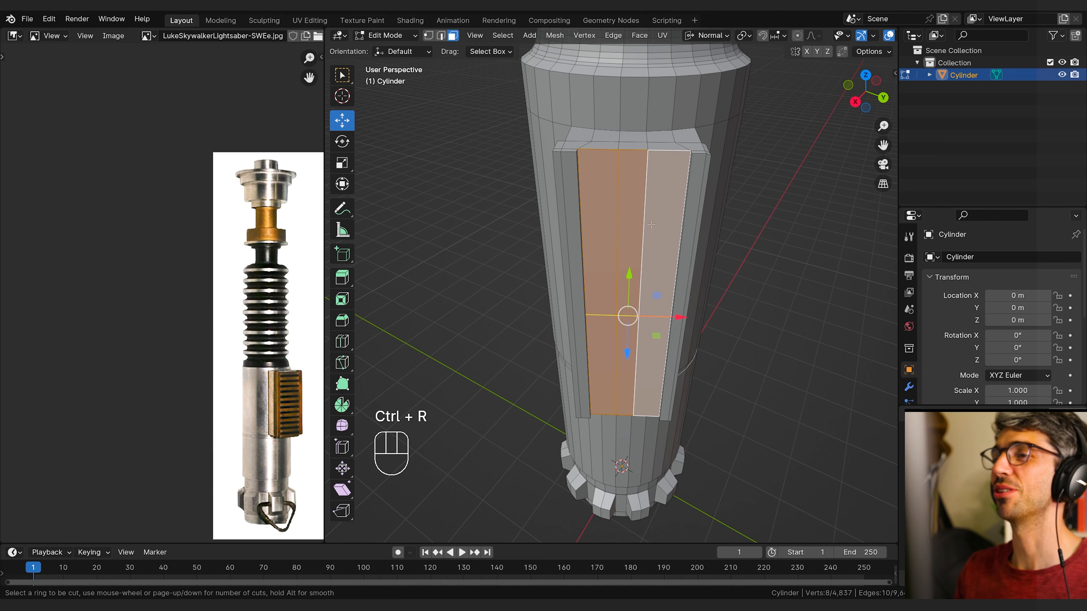
{"action": "scroll", "coordinate": [648, 273], "scroll_direction": "up", "scroll_amount": 20}
{"action": "scroll", "coordinate": [648, 273], "scroll_direction": "up", "scroll_amount": 3}
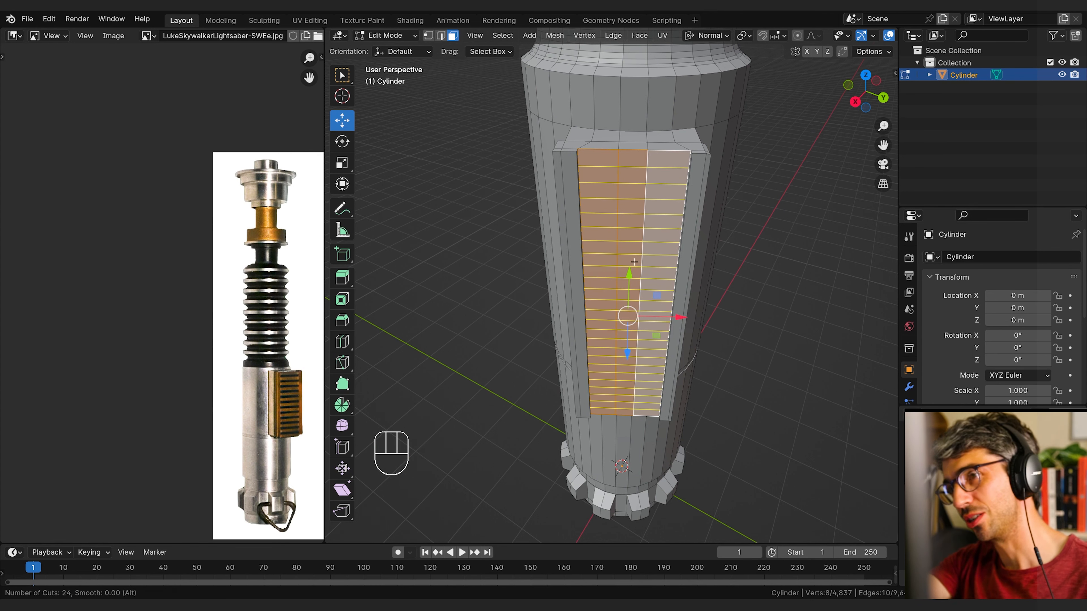
{"action": "scroll", "coordinate": [628, 259], "scroll_direction": "down", "scroll_amount": 1}
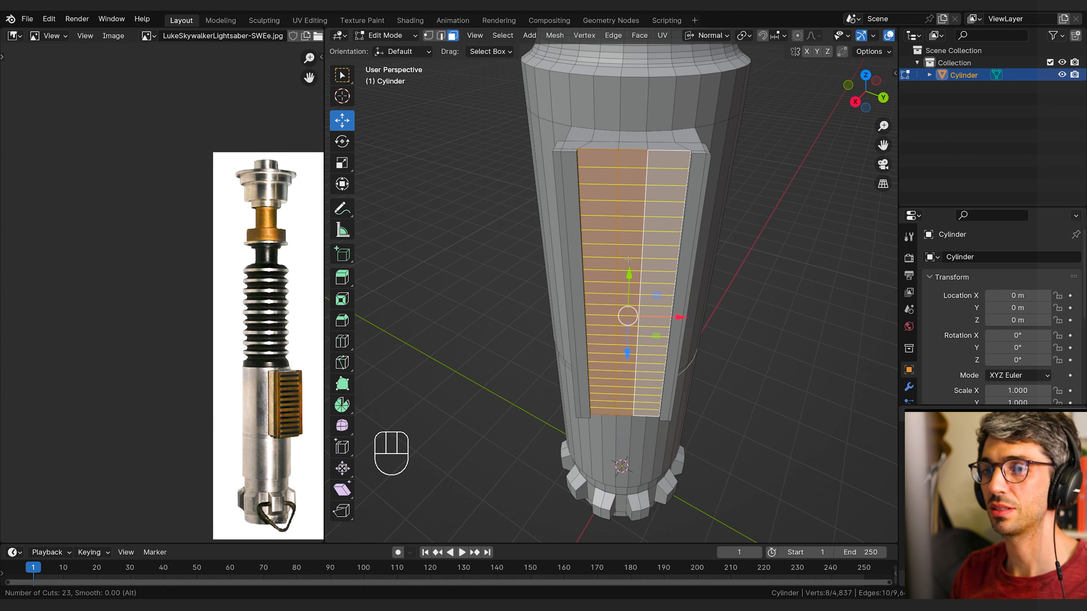
{"action": "left_click", "coordinate": [628, 260]}
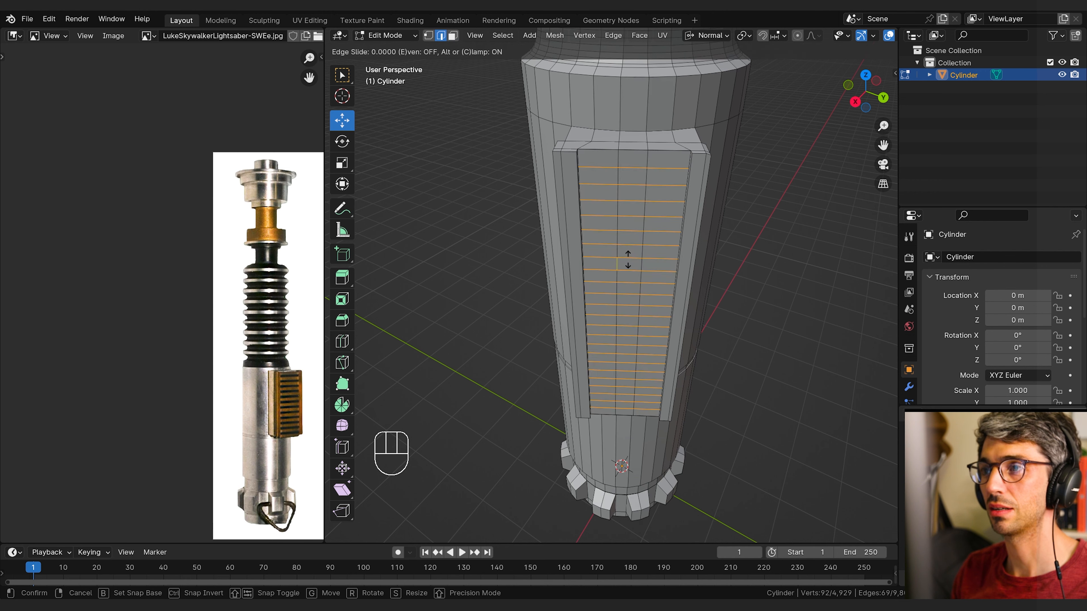
{"action": "right_click", "coordinate": [657, 256]}
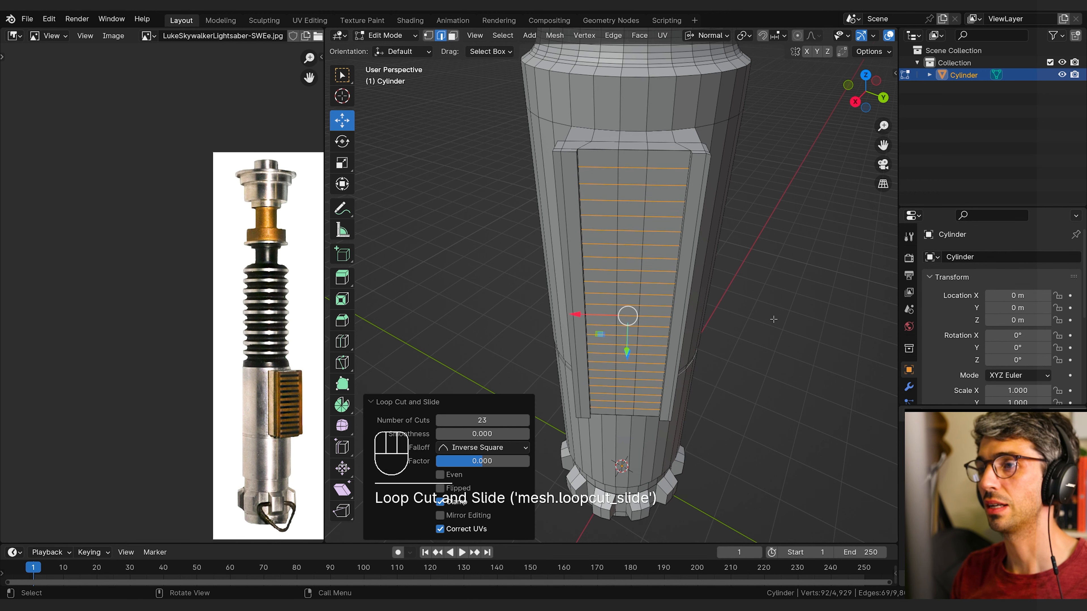
Step: Bevel the panel's horizontal loop cuts with a 0.032 m offset and one segment to form narrow strips
{"action": "middle_click_drag", "start_coordinate": [742, 320], "coordinate": [755, 278]}
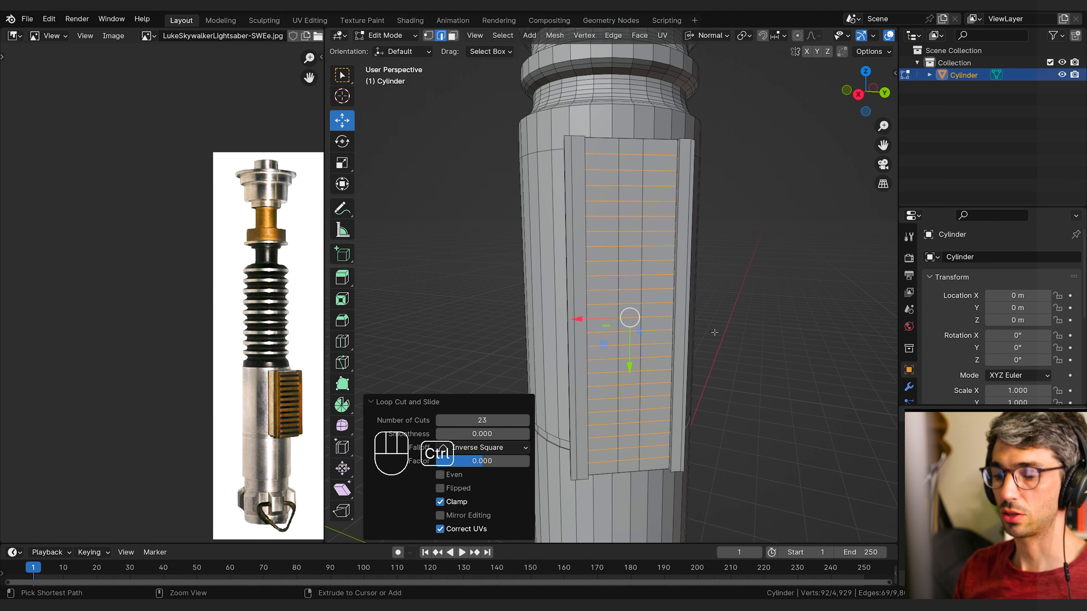
{"action": "key", "text": "ctrl+b"}
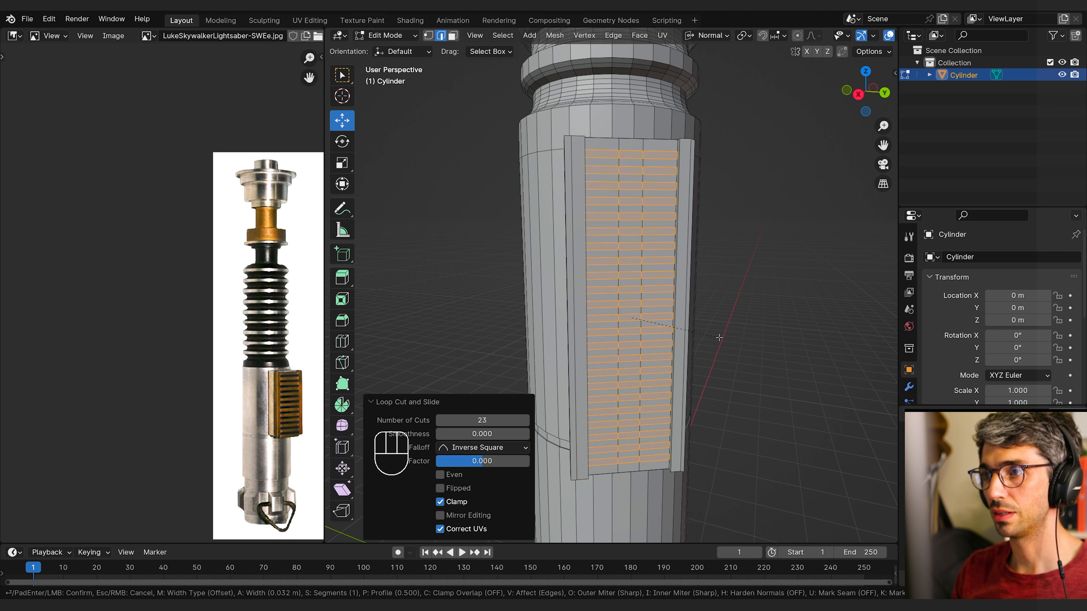
{"action": "left_click", "coordinate": [719, 337]}
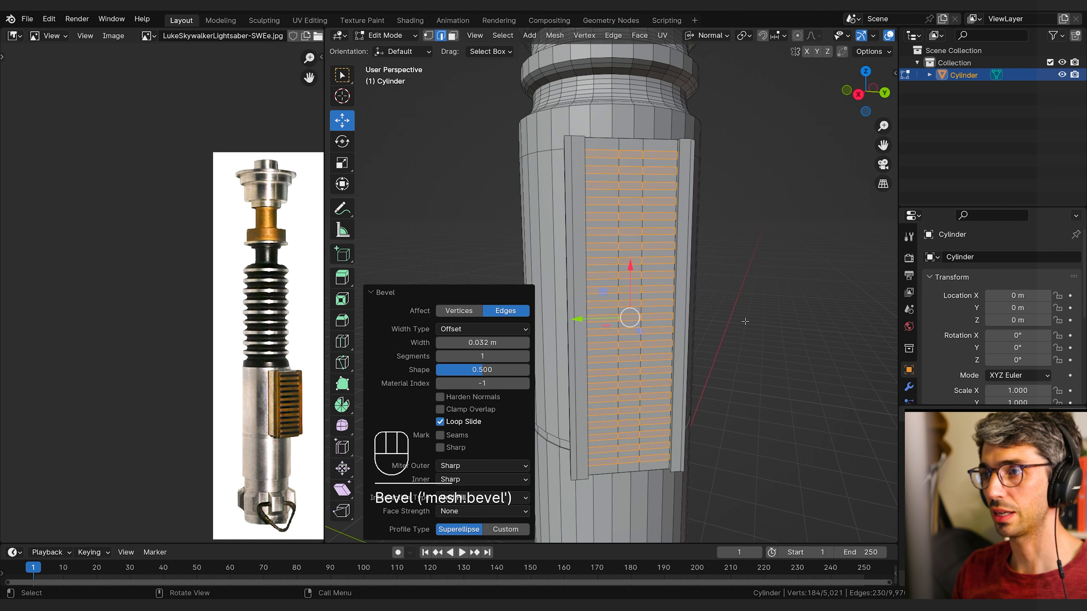
Step: Extrude the bevelled horizontal strips about 0.06 m into the box as grooves and return to Object Mode
{"action": "middle_click_drag", "start_coordinate": [745, 321], "coordinate": [557, 154]}
{"action": "middle_click_drag", "start_coordinate": [776, 262], "coordinate": [762, 326]}
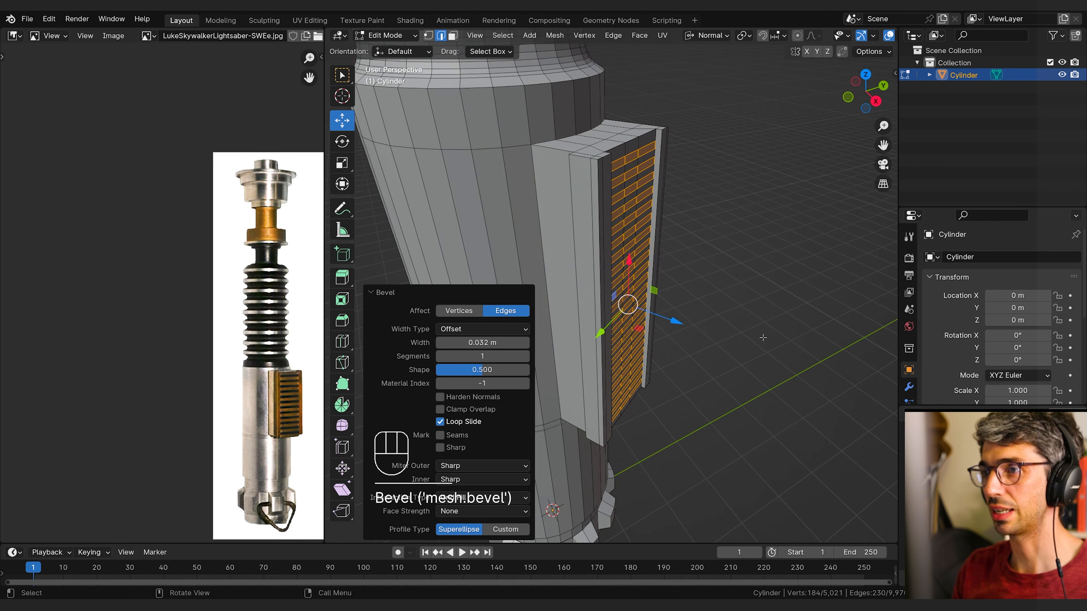
{"action": "key", "text": "e"}
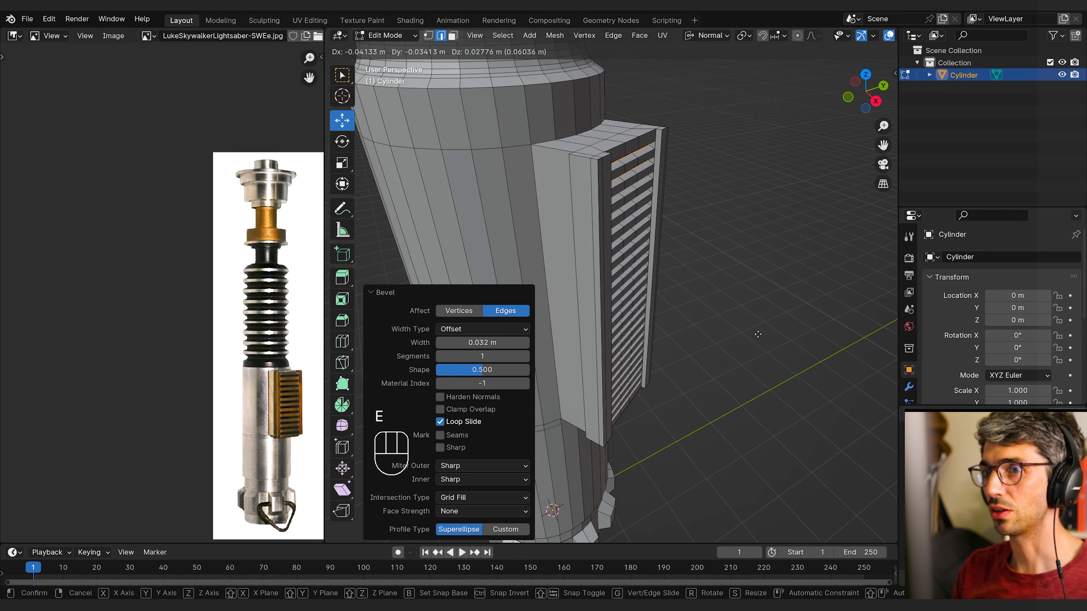
{"action": "left_click", "coordinate": [757, 334]}
{"action": "scroll", "coordinate": [638, 323], "scroll_direction": "down", "scroll_amount": 4}
{"action": "key", "text": "Tab"}
Step: Add a Bevel modifier to the whole hilt object
{"action": "middle_click_drag", "start_coordinate": [728, 325], "coordinate": [695, 295]}
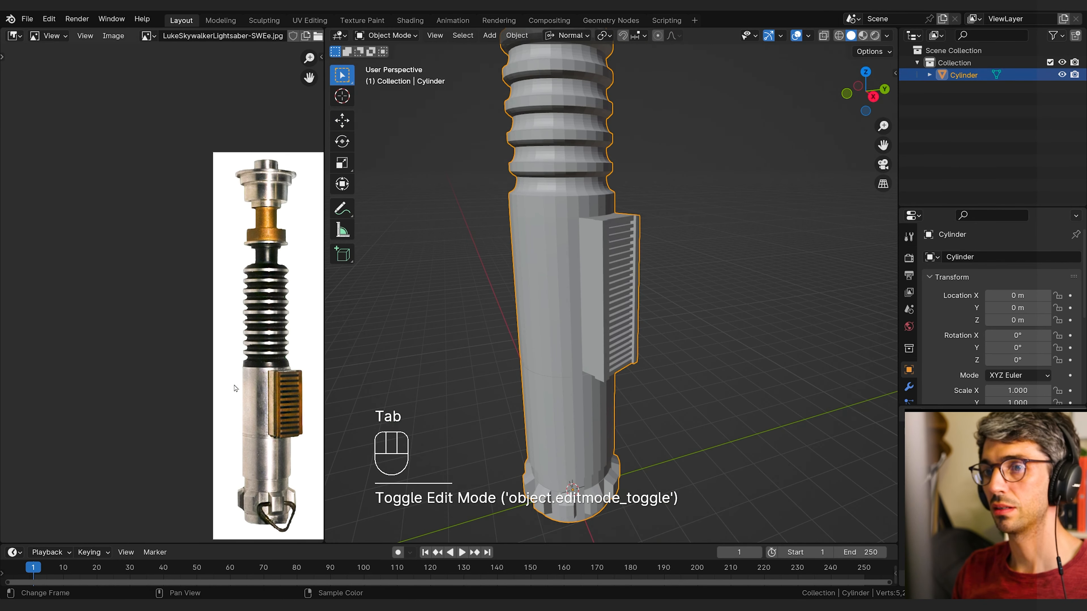
{"action": "scroll", "coordinate": [678, 351], "scroll_direction": "down", "scroll_amount": 3}
{"action": "middle_click_drag", "start_coordinate": [679, 351], "coordinate": [707, 353]}
{"action": "scroll", "coordinate": [703, 306], "scroll_direction": "down", "scroll_amount": 3}
{"action": "middle_click_drag", "start_coordinate": [645, 309], "coordinate": [709, 335], "text": "shift"}
{"action": "middle_click_drag", "start_coordinate": [708, 335], "coordinate": [660, 319], "text": "shift"}
{"action": "left_click", "coordinate": [608, 281]}
{"action": "left_click", "coordinate": [909, 387]}
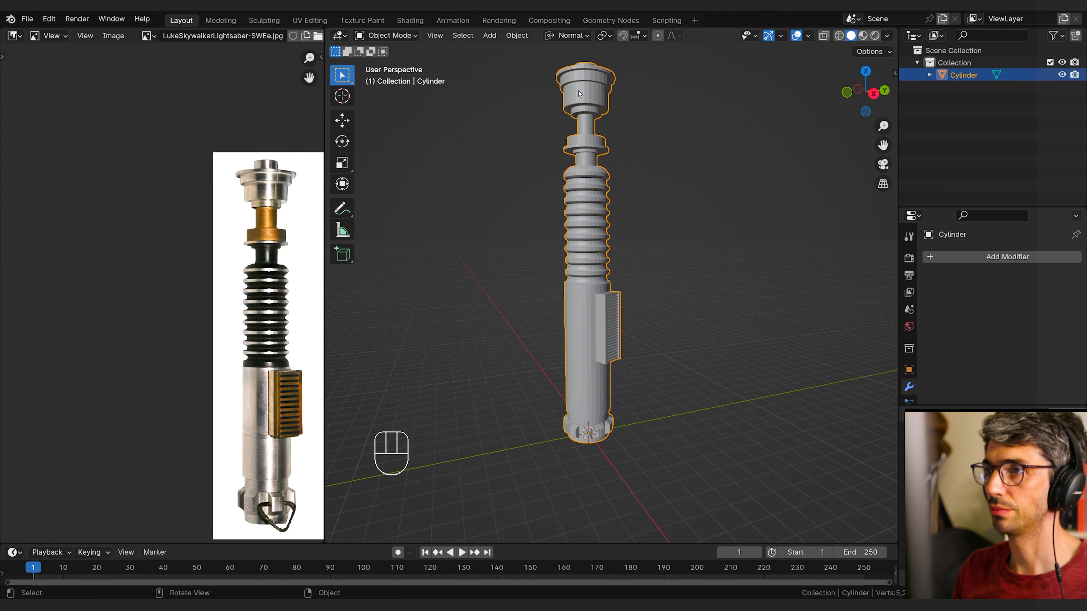
{"action": "left_click", "coordinate": [963, 257]}
{"action": "left_click", "coordinate": [960, 255]}
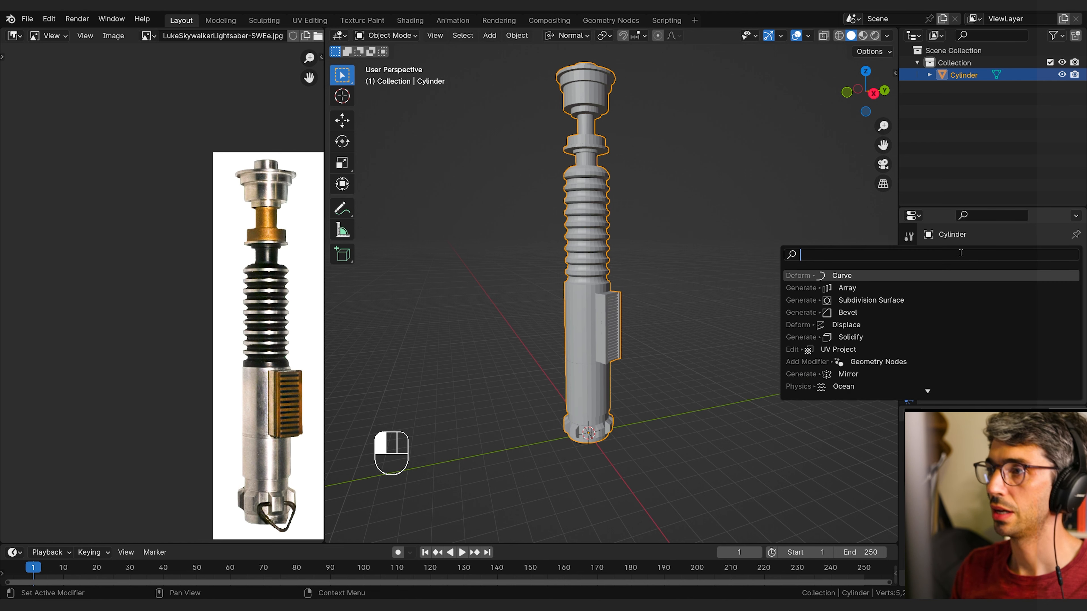
{"action": "type", "text": "bev"}
{"action": "key", "text": "Return"}
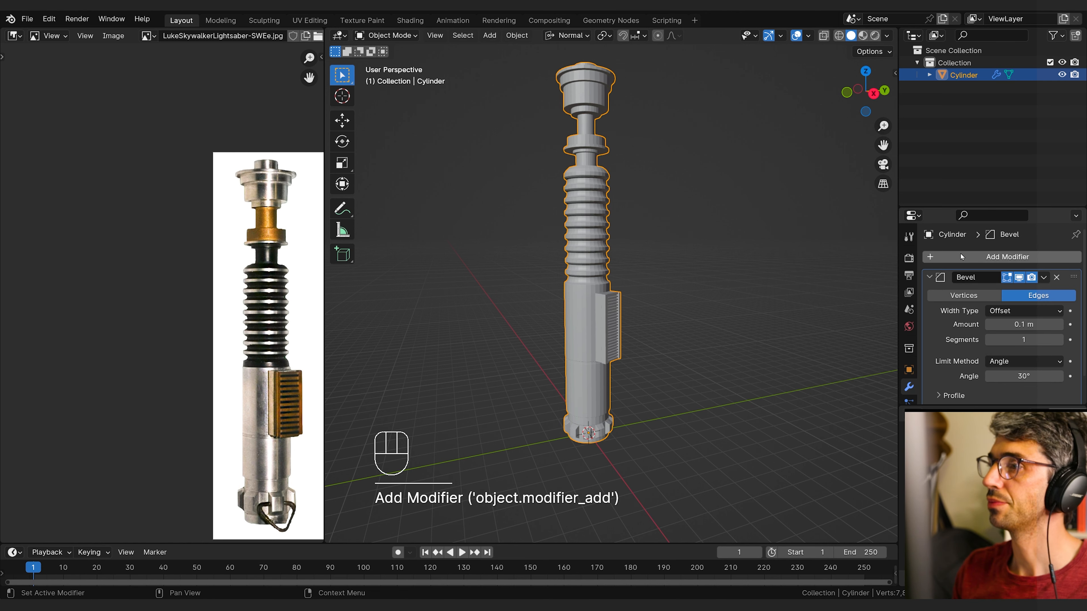
Step: Examine the effect of the Bevel modifier on the ribbed grip, the side box and the base
{"action": "scroll", "coordinate": [655, 322], "scroll_direction": "up", "scroll_amount": 2}
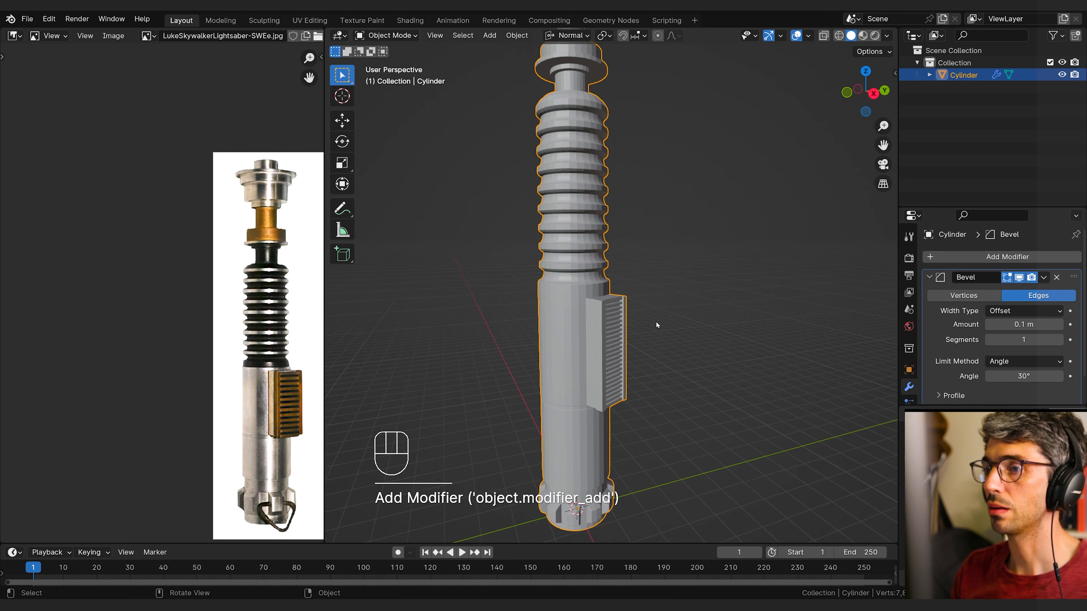
{"action": "middle_click_drag", "start_coordinate": [656, 321], "coordinate": [692, 282], "text": "shift"}
{"action": "scroll", "coordinate": [645, 263], "scroll_direction": "up", "scroll_amount": 5}
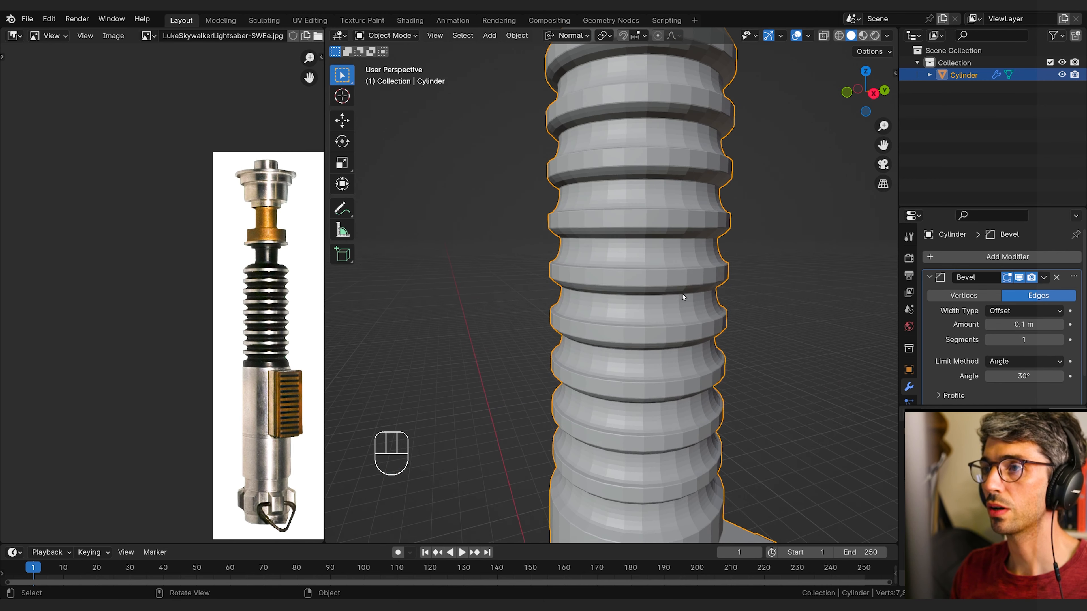
{"action": "scroll", "coordinate": [659, 301], "scroll_direction": "down", "scroll_amount": 5}
{"action": "middle_click_drag", "start_coordinate": [684, 392], "coordinate": [652, 366], "text": "shift"}
{"action": "scroll", "coordinate": [584, 293], "scroll_direction": "up", "scroll_amount": 4}
{"action": "scroll", "coordinate": [652, 366], "scroll_direction": "up", "scroll_amount": 2}
{"action": "scroll", "coordinate": [609, 338], "scroll_direction": "down", "scroll_amount": 5}
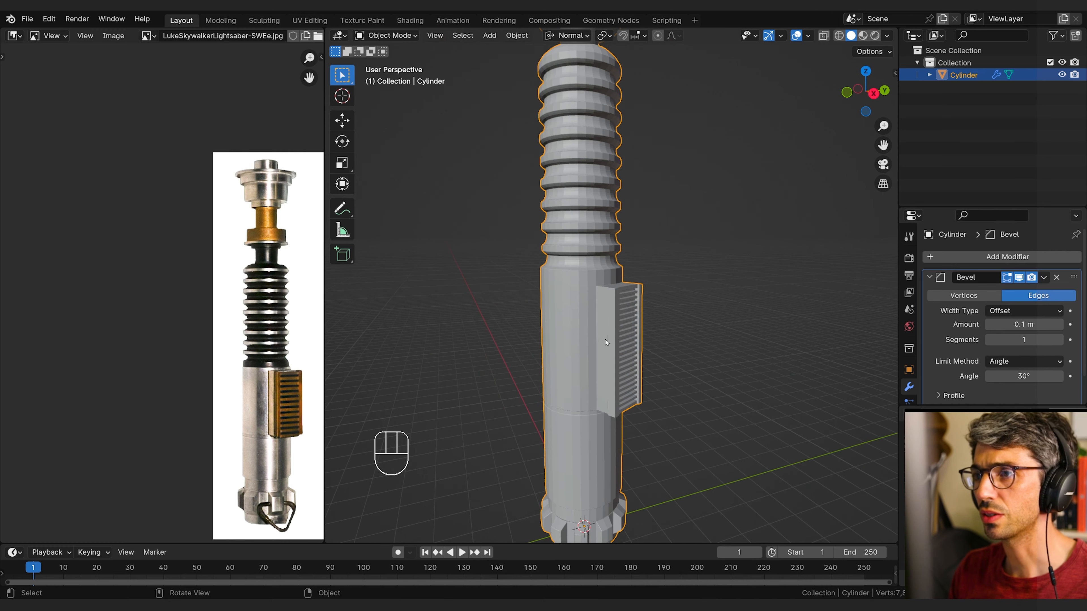
{"action": "scroll", "coordinate": [684, 328], "scroll_direction": "down", "scroll_amount": 2}
{"action": "middle_click_drag", "start_coordinate": [680, 331], "coordinate": [713, 317], "text": "shift"}
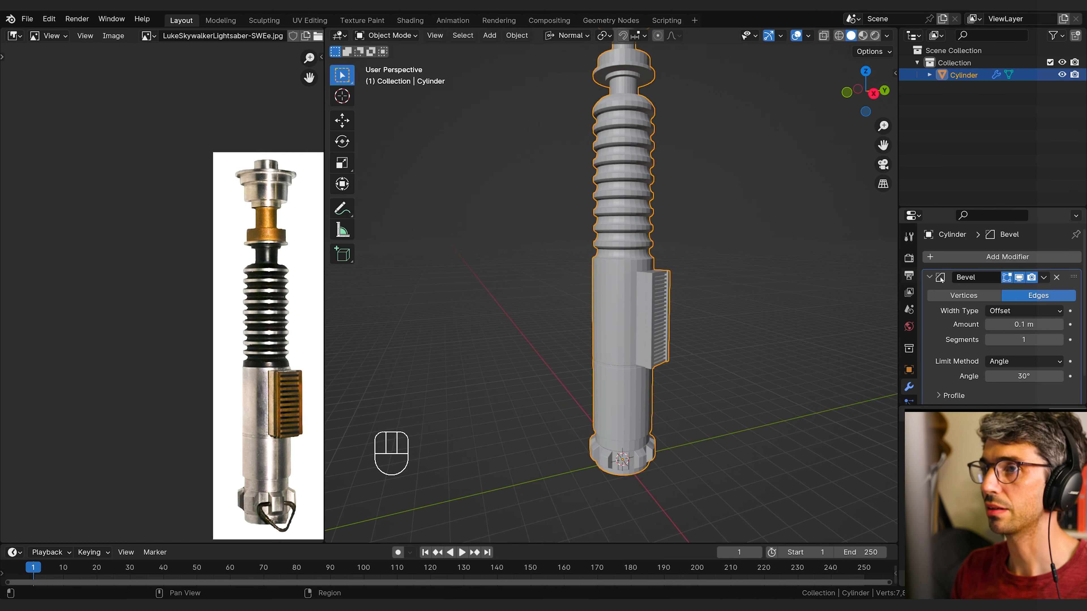
{"action": "middle_click_drag", "start_coordinate": [676, 276], "coordinate": [675, 304], "text": "shift"}
Step: Add a Subdivision Surface modifier to the hilt after the Bevel modifier, with 2 viewport levels
{"action": "left_click", "coordinate": [973, 256]}
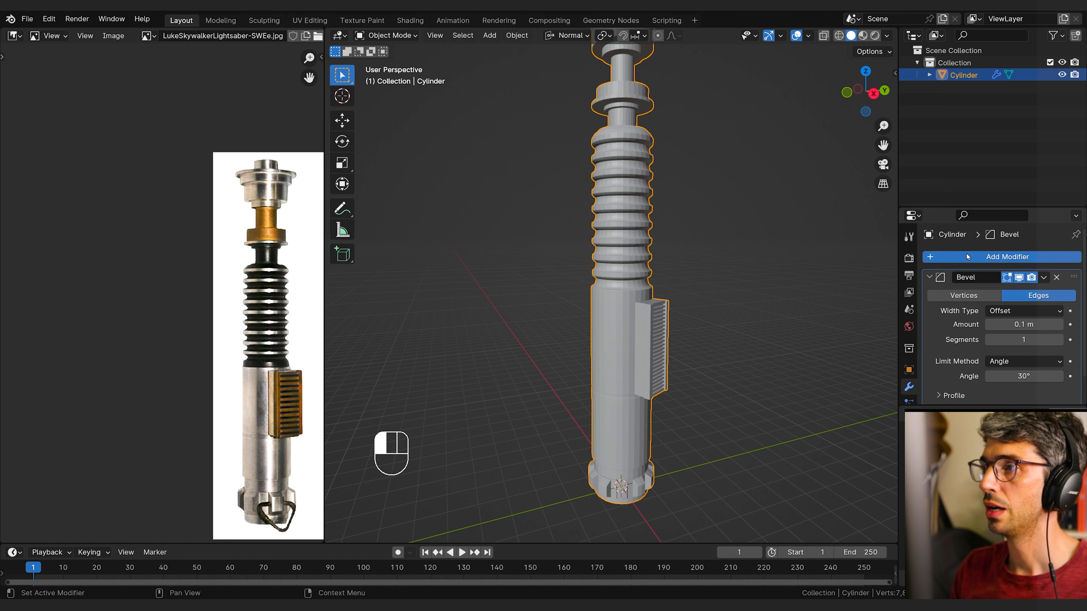
{"action": "type", "text": "sub"}
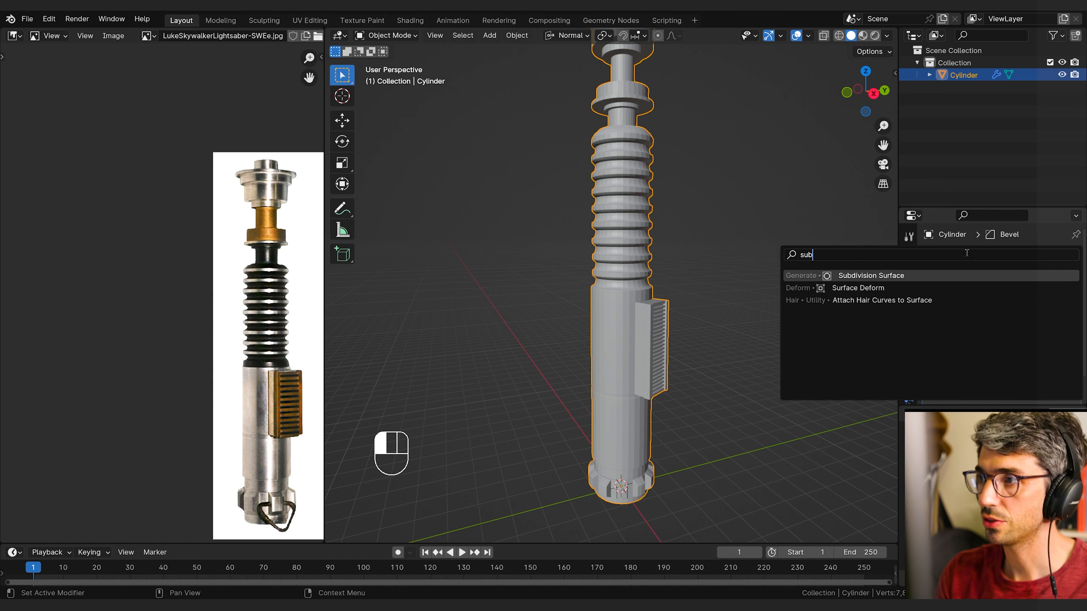
{"action": "key", "text": "Return"}
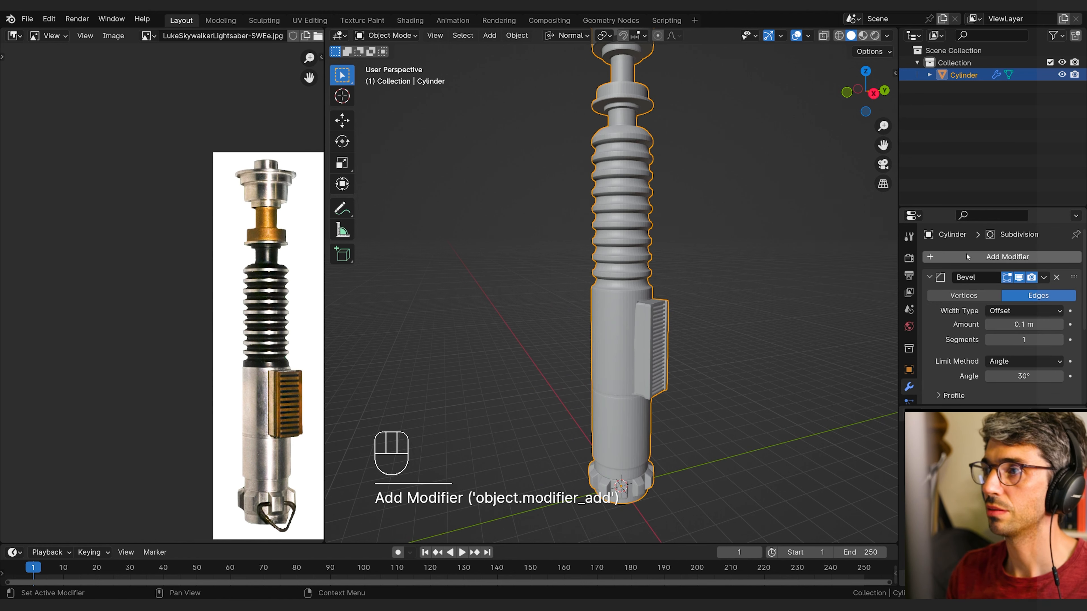
{"action": "left_click", "coordinate": [930, 278]}
{"action": "left_click", "coordinate": [1059, 326]}
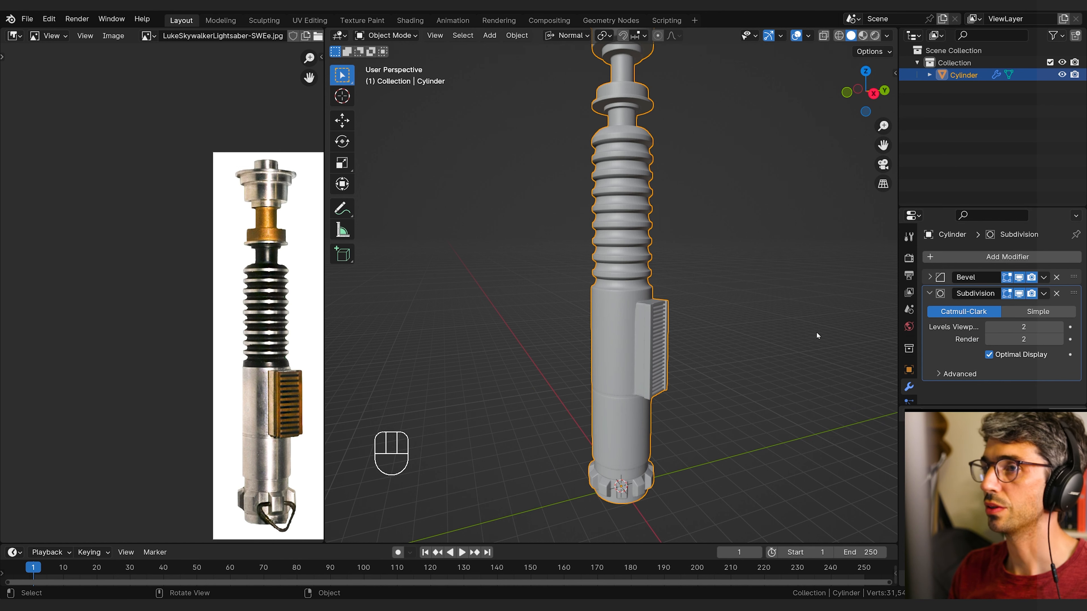
Step: Compare the hilt's neck and ribbed grip with the Subdivision and Bevel modifiers each switched off and on in the viewport
{"action": "middle_click_drag", "start_coordinate": [752, 271], "coordinate": [742, 406], "text": "shift"}
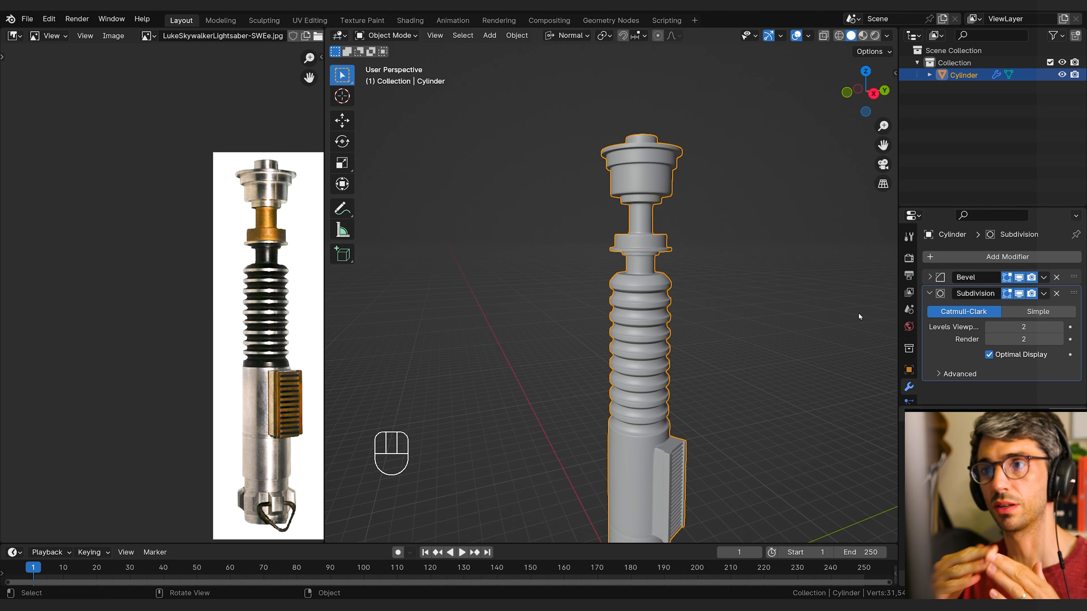
{"action": "scroll", "coordinate": [858, 313], "scroll_direction": "up", "scroll_amount": 1}
{"action": "left_click", "coordinate": [927, 294]}
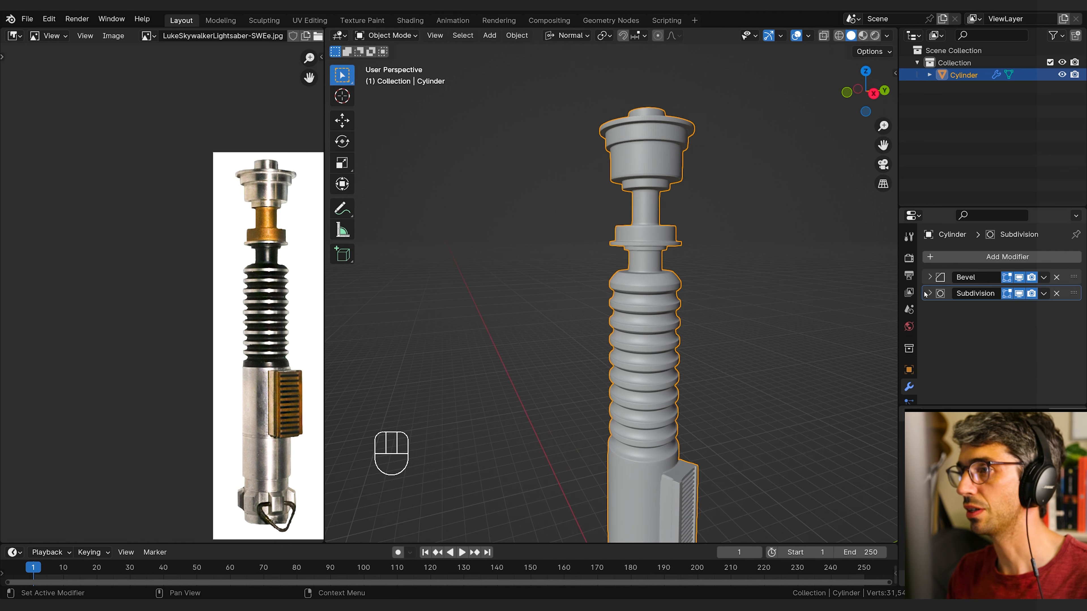
{"action": "left_click", "coordinate": [1021, 294]}
{"action": "scroll", "coordinate": [735, 283], "scroll_direction": "up", "scroll_amount": 4}
{"action": "middle_click_drag", "start_coordinate": [569, 163], "coordinate": [748, 210], "text": "shift"}
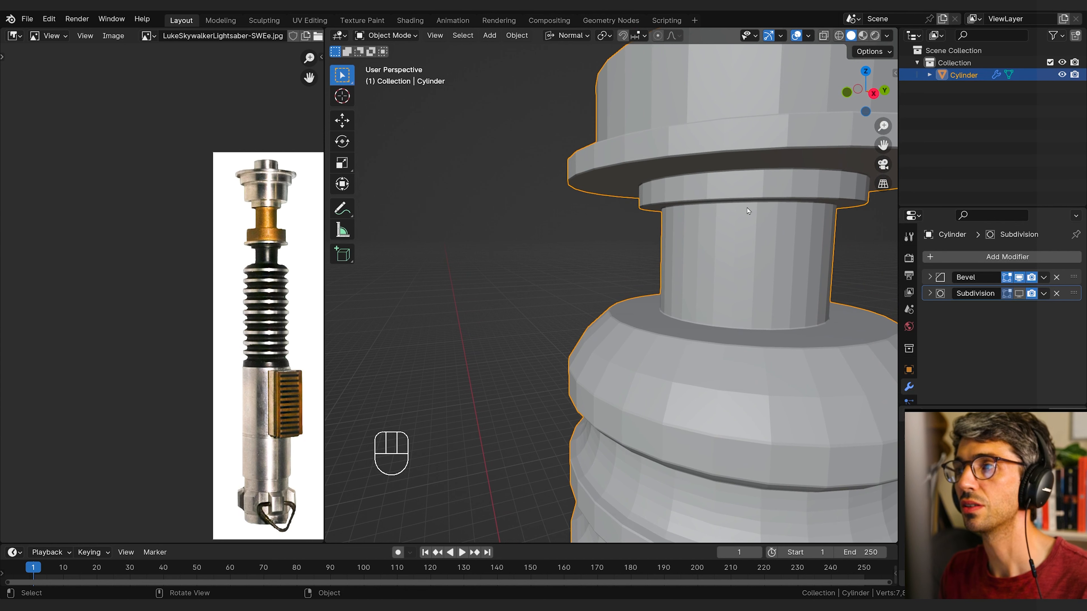
{"action": "left_click", "coordinate": [1019, 277]}
{"action": "left_click", "coordinate": [1018, 277]}
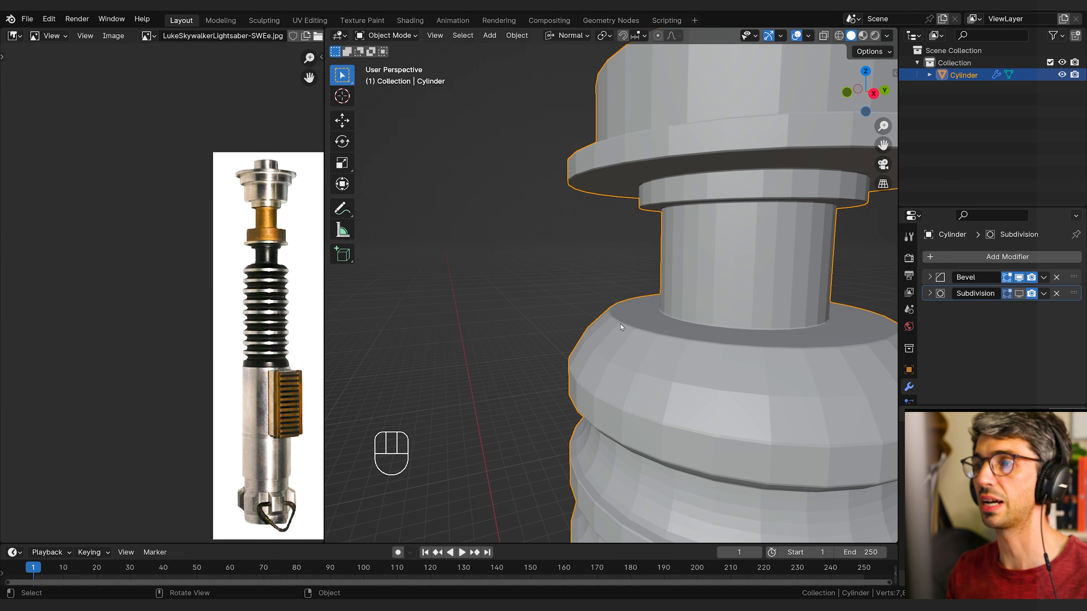
{"action": "scroll", "coordinate": [650, 296], "scroll_direction": "down", "scroll_amount": 6}
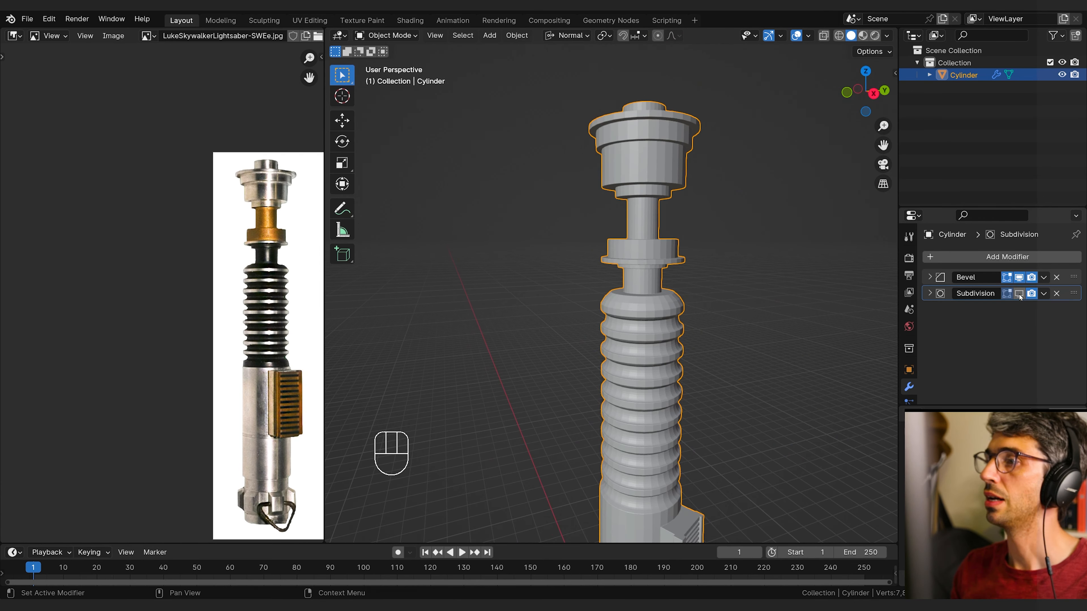
{"action": "left_click", "coordinate": [1018, 294]}
Step: Examine the subdivided hilt from the emitter down to the base, including the grooved side box
{"action": "scroll", "coordinate": [642, 321], "scroll_direction": "down", "scroll_amount": 1}
{"action": "middle_click_drag", "start_coordinate": [668, 422], "coordinate": [667, 295], "text": "shift"}
{"action": "middle_click_drag", "start_coordinate": [667, 295], "coordinate": [709, 320], "text": "shift"}
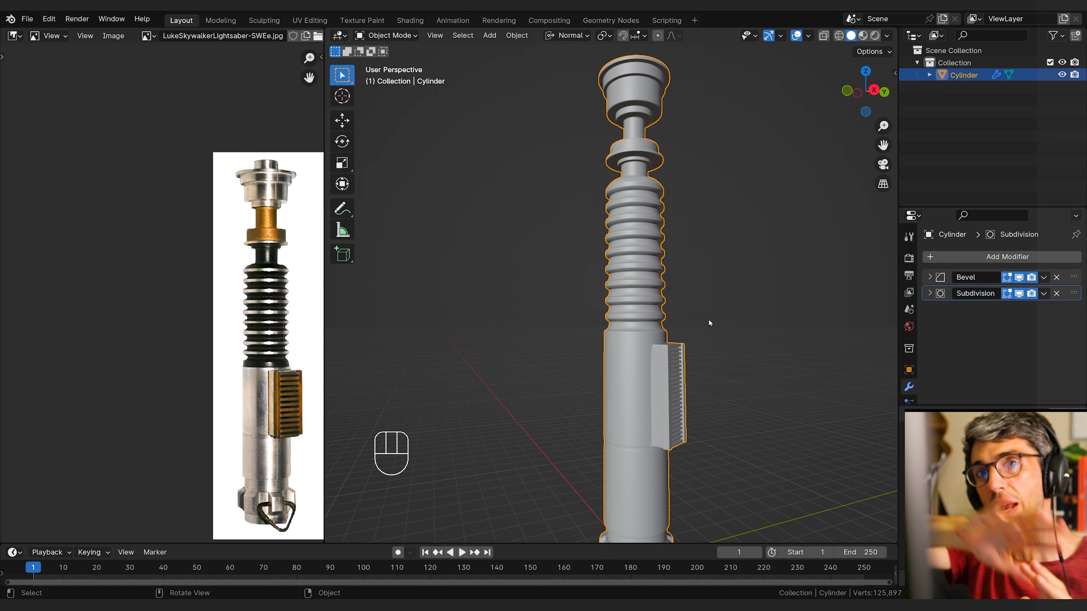
{"action": "scroll", "coordinate": [710, 360], "scroll_direction": "down", "scroll_amount": 3}
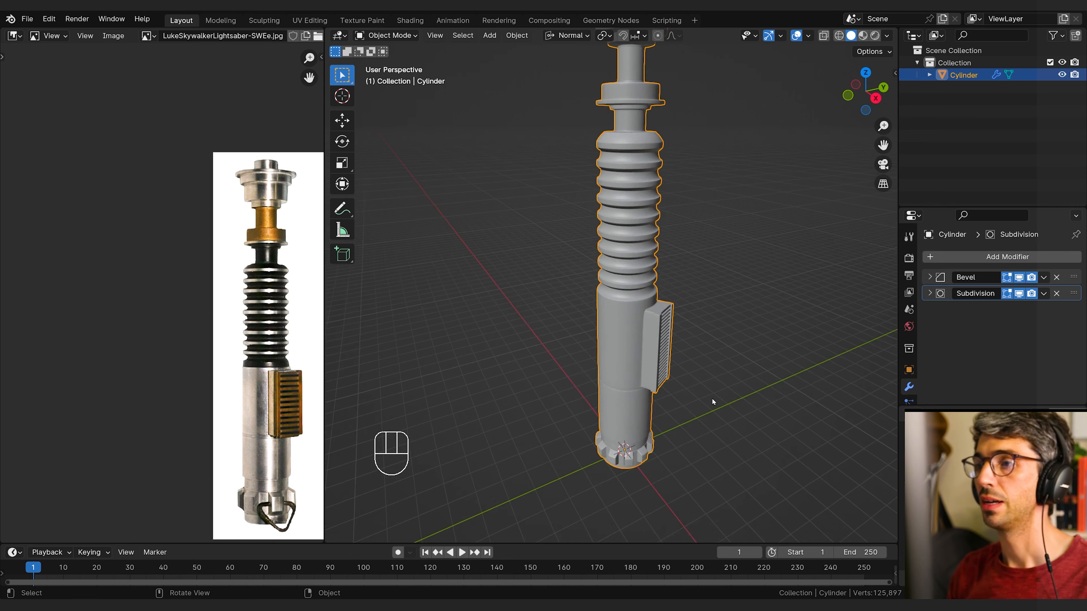
{"action": "scroll", "coordinate": [711, 399], "scroll_direction": "up", "scroll_amount": 5}
{"action": "middle_click_drag", "start_coordinate": [667, 398], "coordinate": [558, 276], "text": "shift"}
{"action": "scroll", "coordinate": [602, 371], "scroll_direction": "down", "scroll_amount": 3}
{"action": "middle_click_drag", "start_coordinate": [601, 371], "coordinate": [649, 280], "text": "shift"}
{"action": "middle_click_drag", "start_coordinate": [662, 332], "coordinate": [659, 475], "text": "shift"}
{"action": "middle_click_drag", "start_coordinate": [693, 350], "coordinate": [672, 316]}
{"action": "middle_click_drag", "start_coordinate": [670, 409], "coordinate": [644, 379], "text": "shift"}
{"action": "scroll", "coordinate": [669, 359], "scroll_direction": "down", "scroll_amount": 3}
Step: Apply Shade Auto Smooth to the hilt with a 30° angle
{"action": "right_click", "coordinate": [632, 377]}
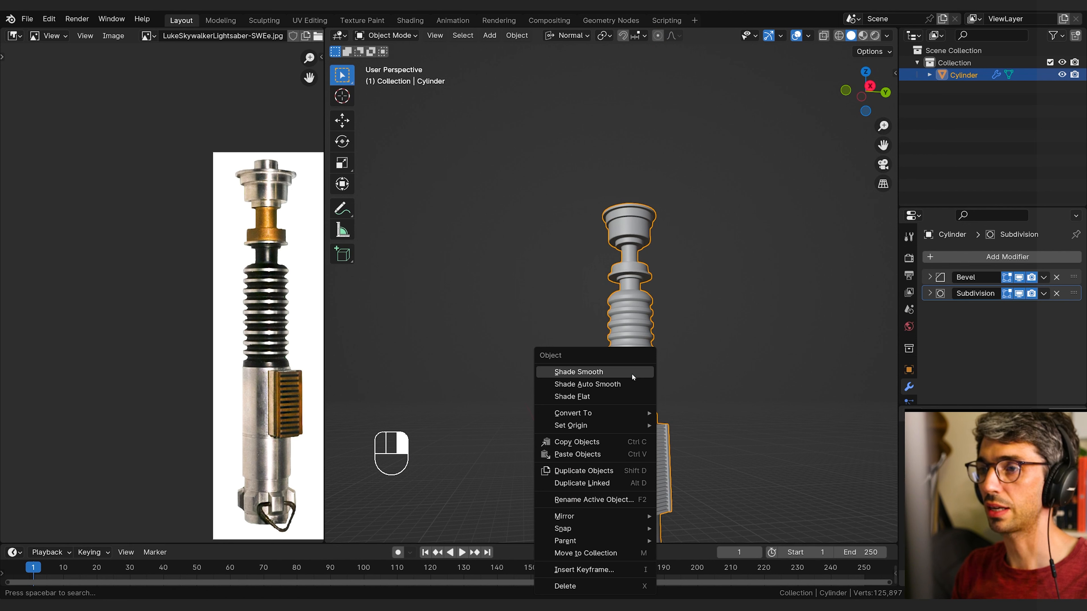
{"action": "left_click", "coordinate": [624, 385]}
{"action": "middle_click_drag", "start_coordinate": [691, 406], "coordinate": [684, 338], "text": "shift"}
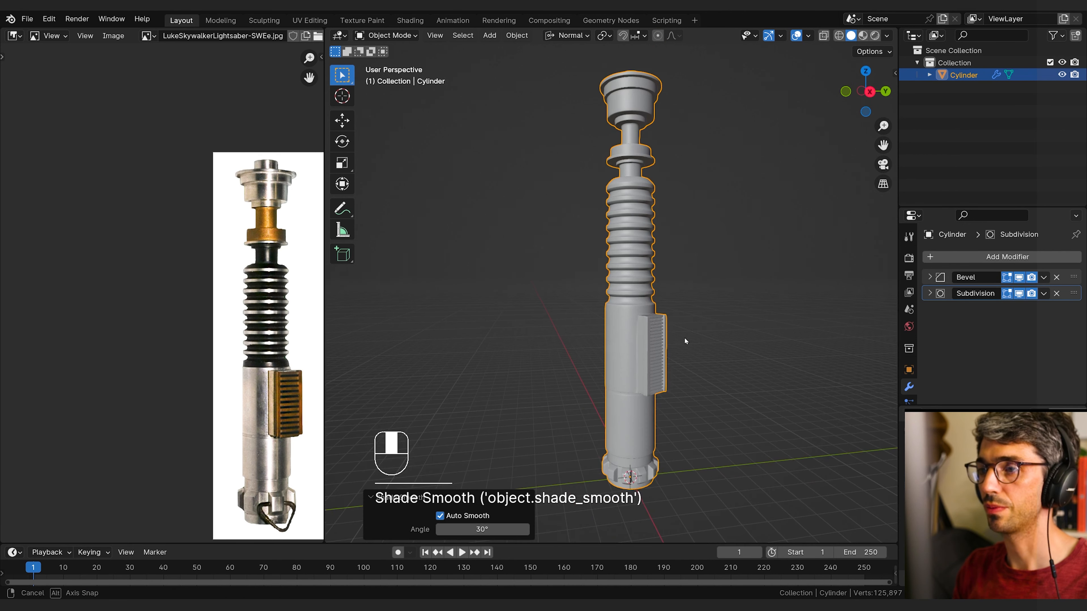
{"action": "scroll", "coordinate": [684, 341], "scroll_direction": "up", "scroll_amount": 3}
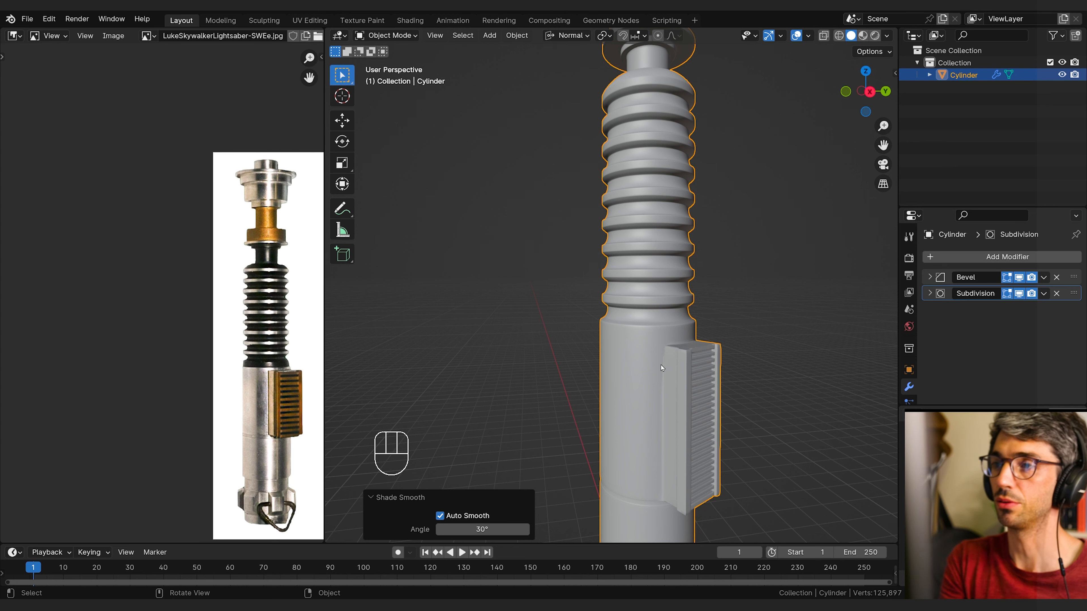
{"action": "scroll", "coordinate": [685, 385], "scroll_direction": "down", "scroll_amount": 6}
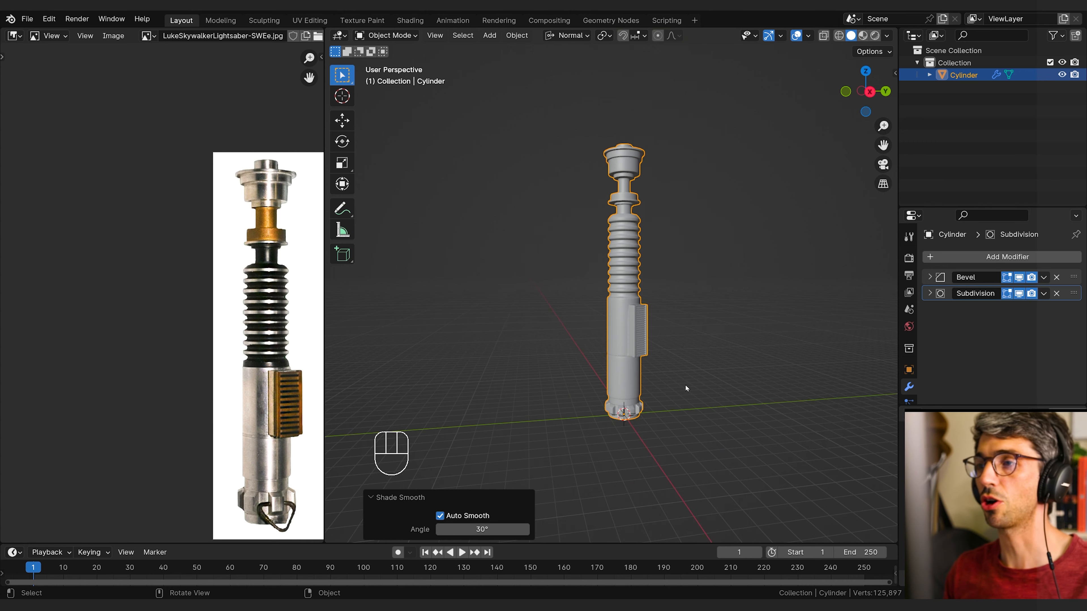
Step: Inspect the overall shape and shading of the smoothed hilt against the reference photo
{"action": "middle_click_drag", "start_coordinate": [685, 384], "coordinate": [606, 338], "text": "shift"}
{"action": "middle_click_drag", "start_coordinate": [625, 342], "coordinate": [660, 368]}
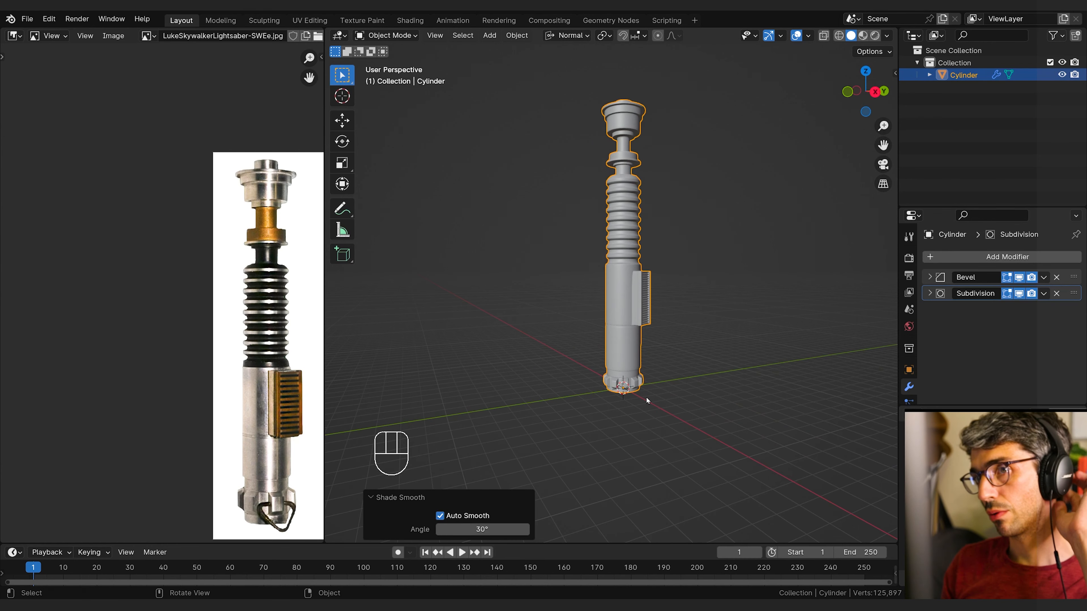
{"action": "scroll", "coordinate": [683, 235], "scroll_direction": "up", "scroll_amount": 1}
{"action": "middle_click_drag", "start_coordinate": [682, 262], "coordinate": [667, 309], "text": "shift"}
{"action": "scroll", "coordinate": [677, 320], "scroll_direction": "up", "scroll_amount": 1}
{"action": "middle_click_drag", "start_coordinate": [668, 309], "coordinate": [492, 342]}
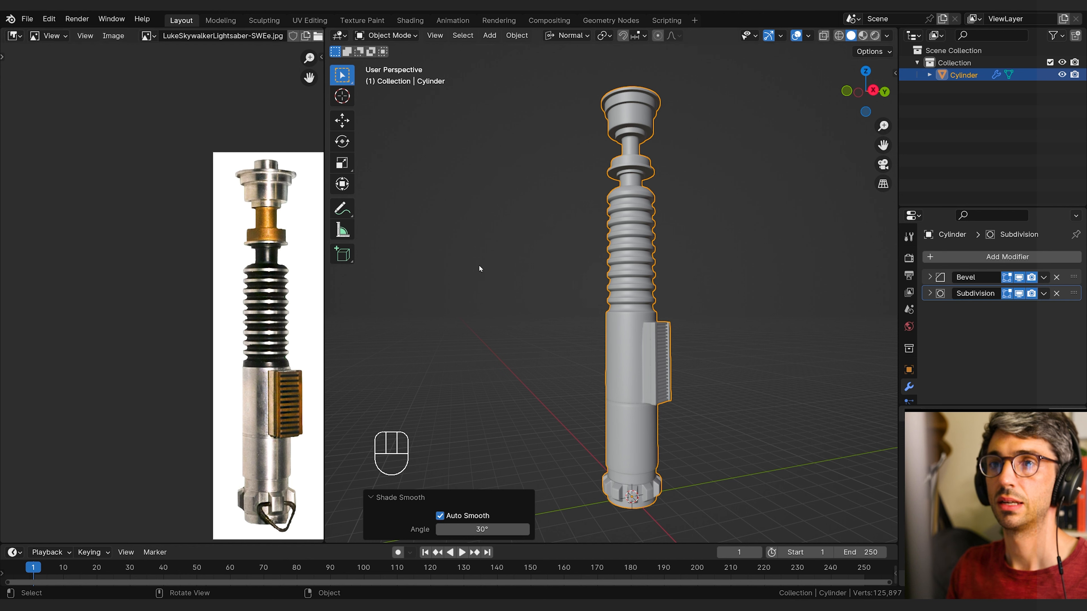
{"action": "middle_click_drag", "start_coordinate": [663, 390], "coordinate": [720, 353], "text": "shift"}
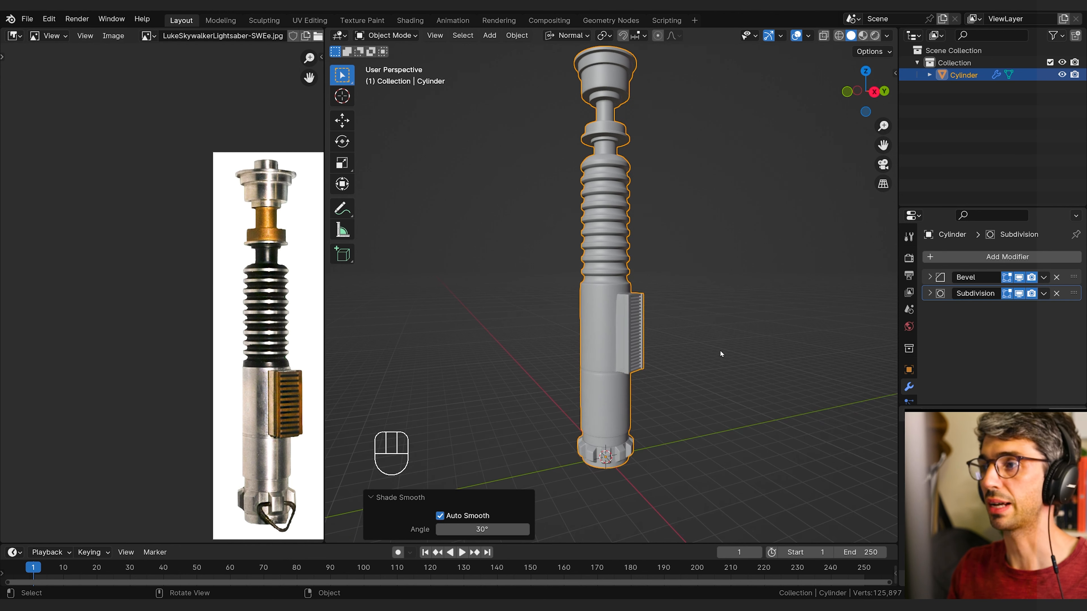
Step: Display the hilt in rendered shading, lit by a built-in HDRI instead of the scene world
{"action": "scroll", "coordinate": [909, 299], "scroll_direction": "down", "scroll_amount": 5}
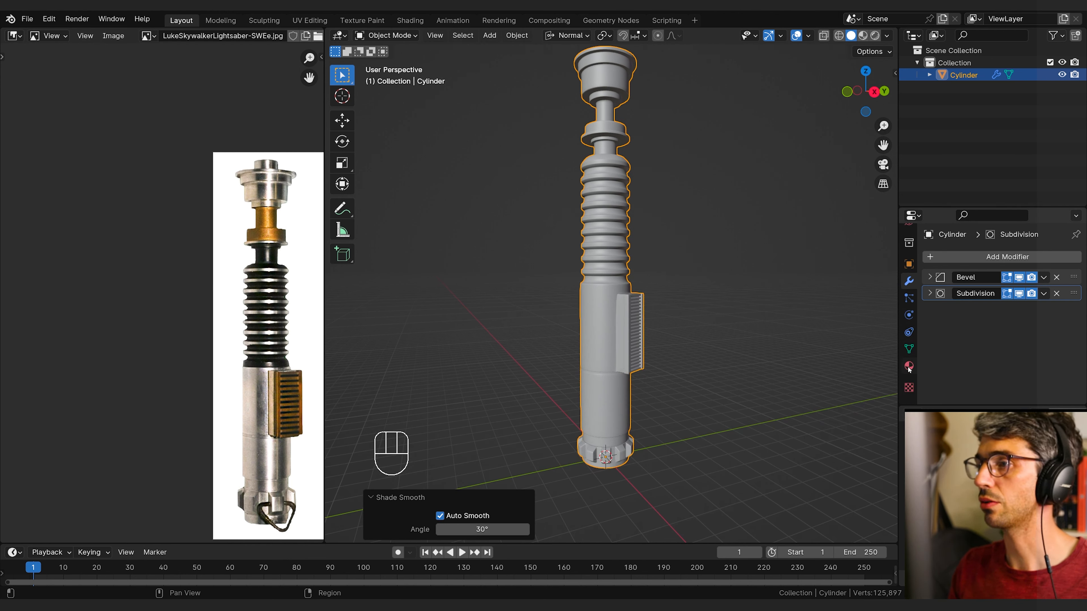
{"action": "left_click", "coordinate": [908, 366]}
{"action": "middle_click_drag", "start_coordinate": [698, 279], "coordinate": [706, 303], "text": "shift"}
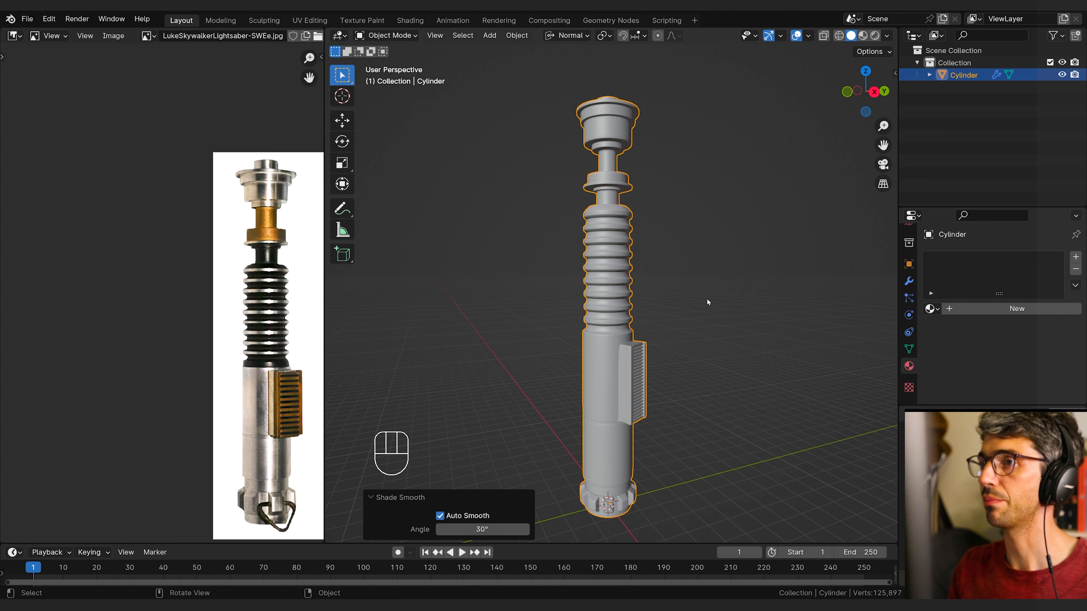
{"action": "left_click", "coordinate": [874, 35]}
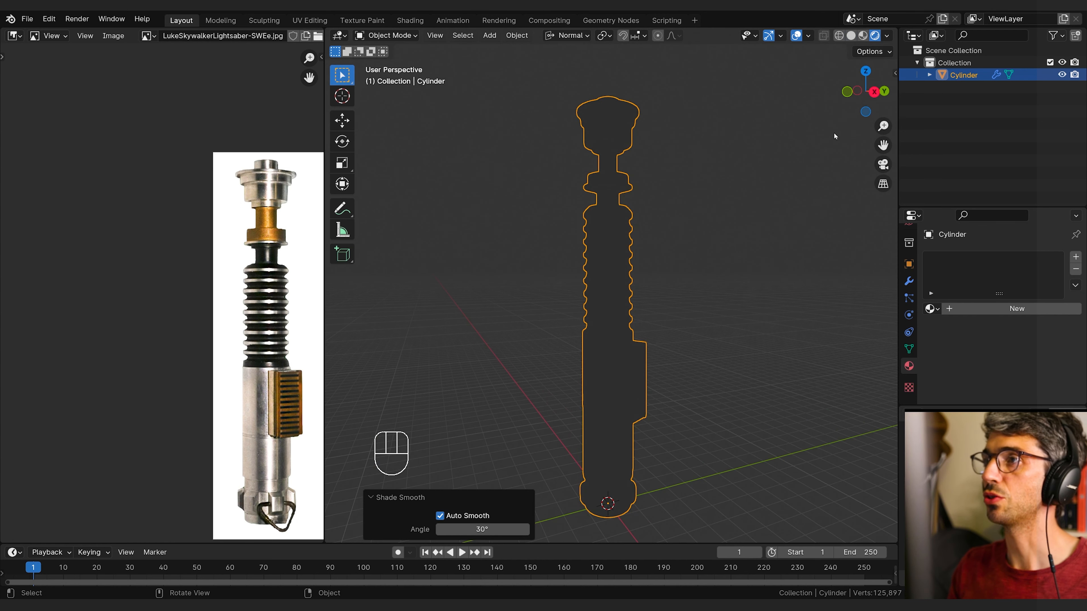
{"action": "left_click", "coordinate": [888, 36]}
{"action": "left_click", "coordinate": [816, 109]}
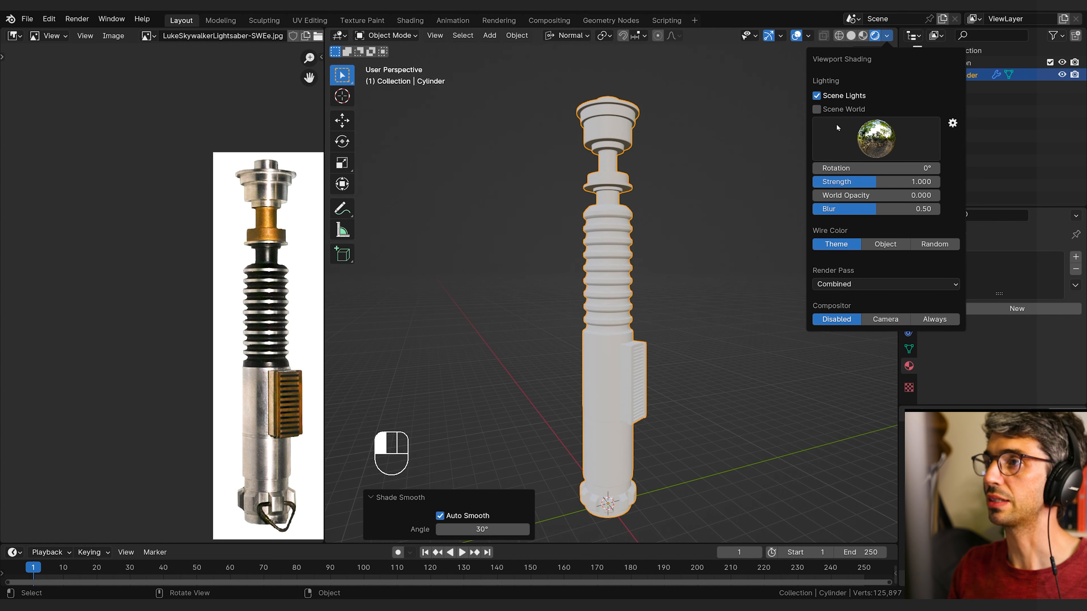
Step: Choose the dark studio HDRI for the viewport lighting and set its world opacity to 1.000
{"action": "left_click", "coordinate": [876, 138]}
{"action": "left_click", "coordinate": [845, 180]}
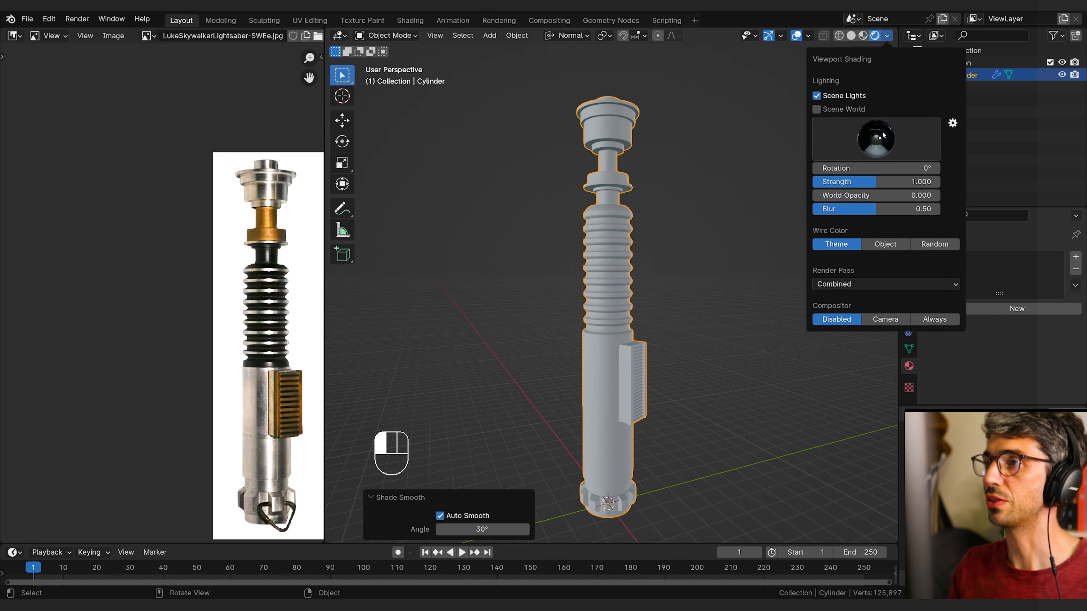
{"action": "left_click_drag", "start_coordinate": [840, 196], "coordinate": [937, 195]}
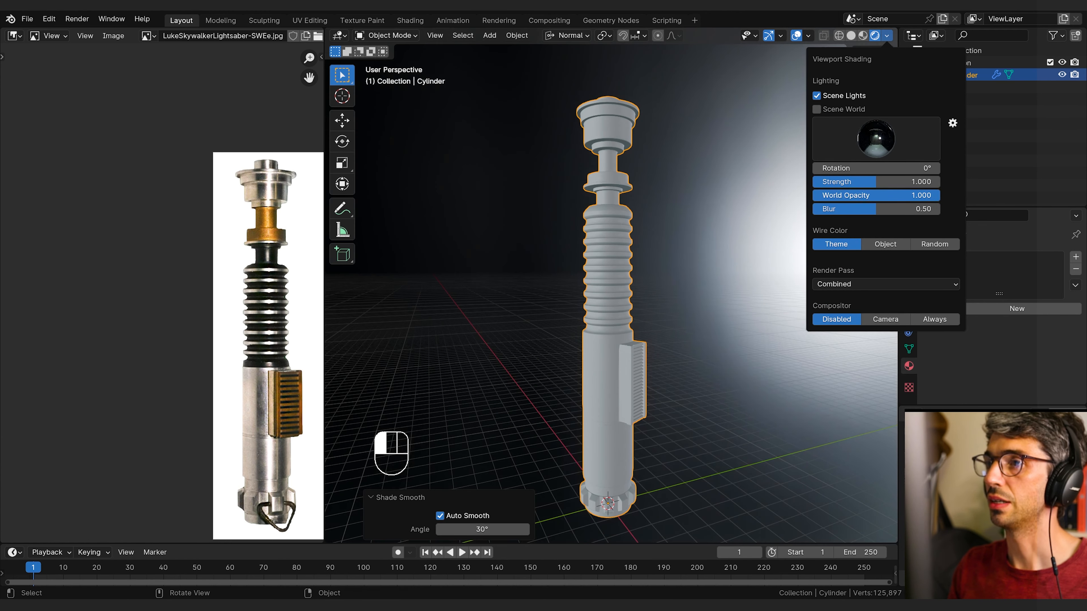
Step: Create a new material on the hilt and show its nodes in a Shader Editor beside the reference image
{"action": "mouse_move", "coordinate": [753, 217]}
{"action": "middle_mouse_down"}
{"action": "mouse_move", "coordinate": [686, 217]}
{"action": "mouse_move", "coordinate": [681, 233]}
{"action": "middle_mouse_up"}
{"action": "scroll", "coordinate": [686, 217], "scroll_direction": "down", "scroll_amount": 2}
{"action": "middle_click_drag", "start_coordinate": [680, 233], "coordinate": [703, 214]}
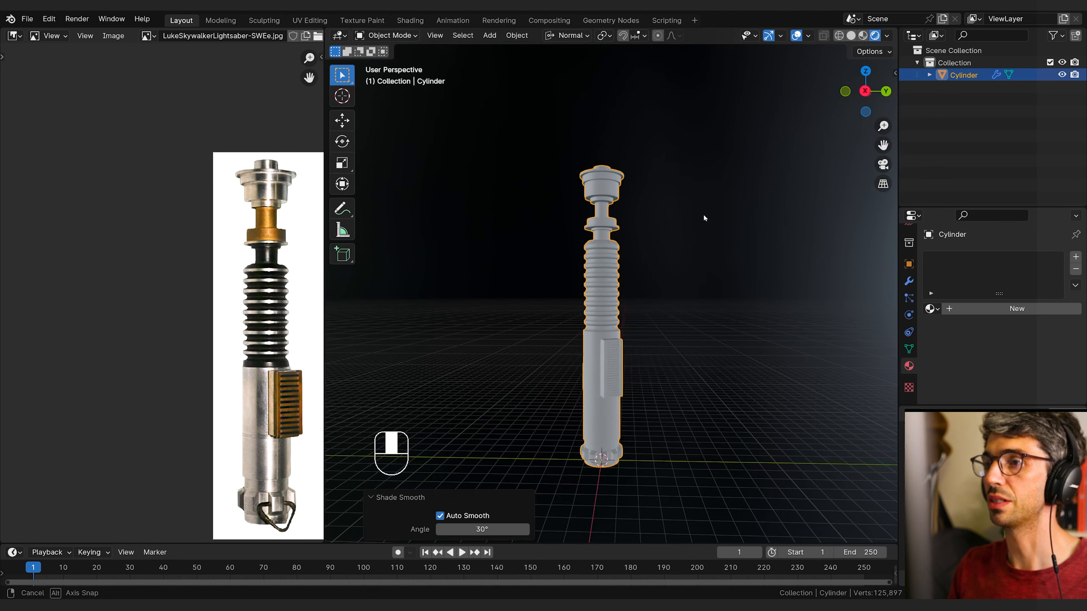
{"action": "middle_click_drag", "start_coordinate": [670, 283], "coordinate": [705, 243], "text": "shift"}
{"action": "scroll", "coordinate": [686, 260], "scroll_direction": "up", "scroll_amount": 1}
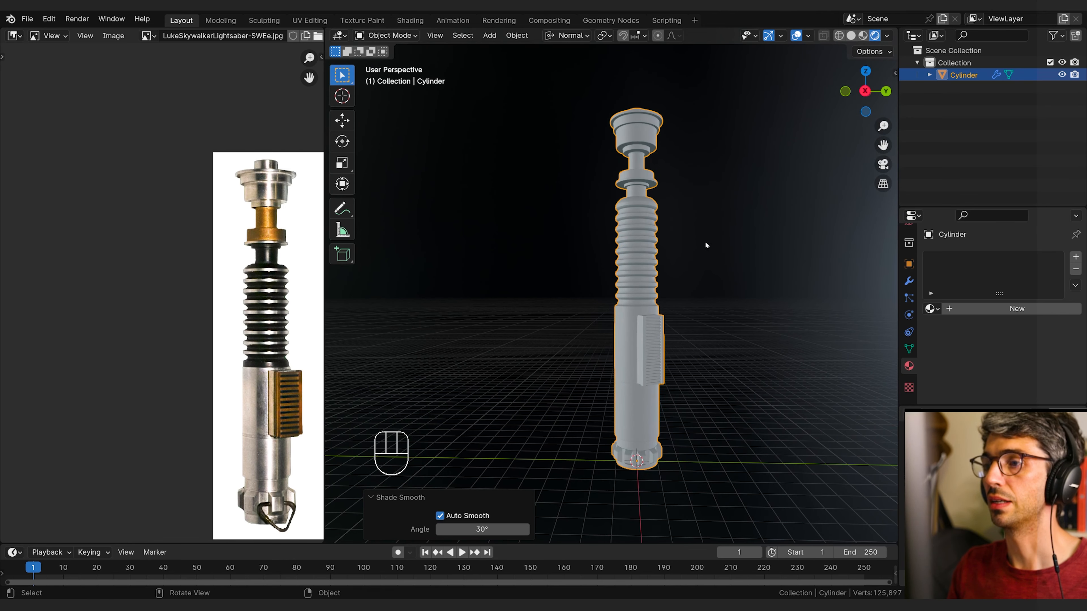
{"action": "left_click", "coordinate": [1015, 308]}
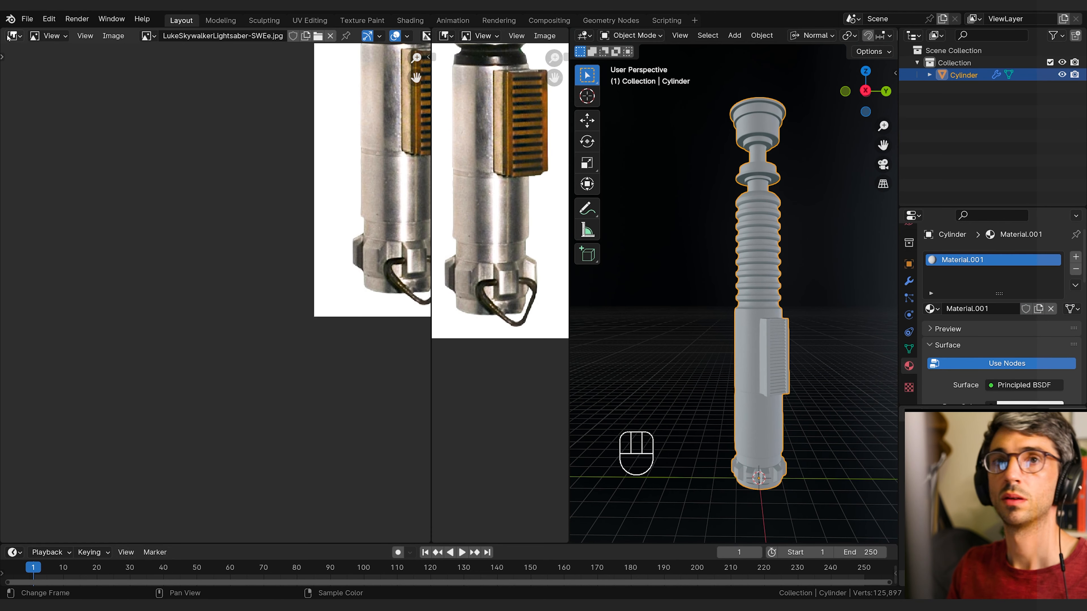
{"action": "left_click", "coordinate": [14, 36]}
{"action": "left_click", "coordinate": [66, 150]}
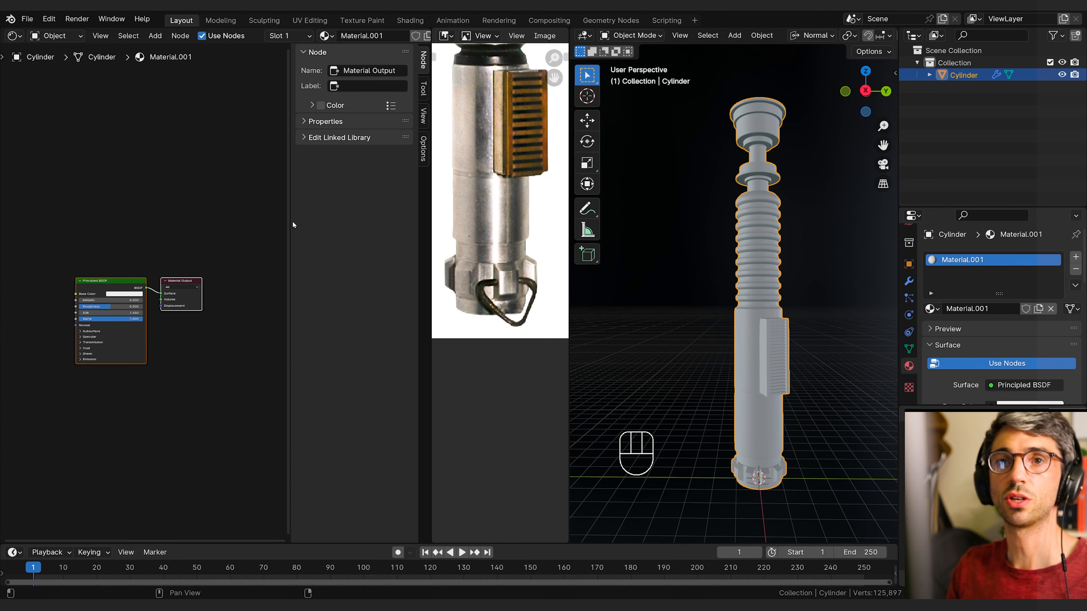
Step: Set the Principled BSDF to metallic 1.000 and roughness 0.122 for a polished metal look
{"action": "scroll", "coordinate": [166, 238], "scroll_direction": "up", "scroll_amount": 5}
{"action": "left_click", "coordinate": [166, 238]}
{"action": "left_click_drag", "start_coordinate": [223, 232], "coordinate": [290, 232]}
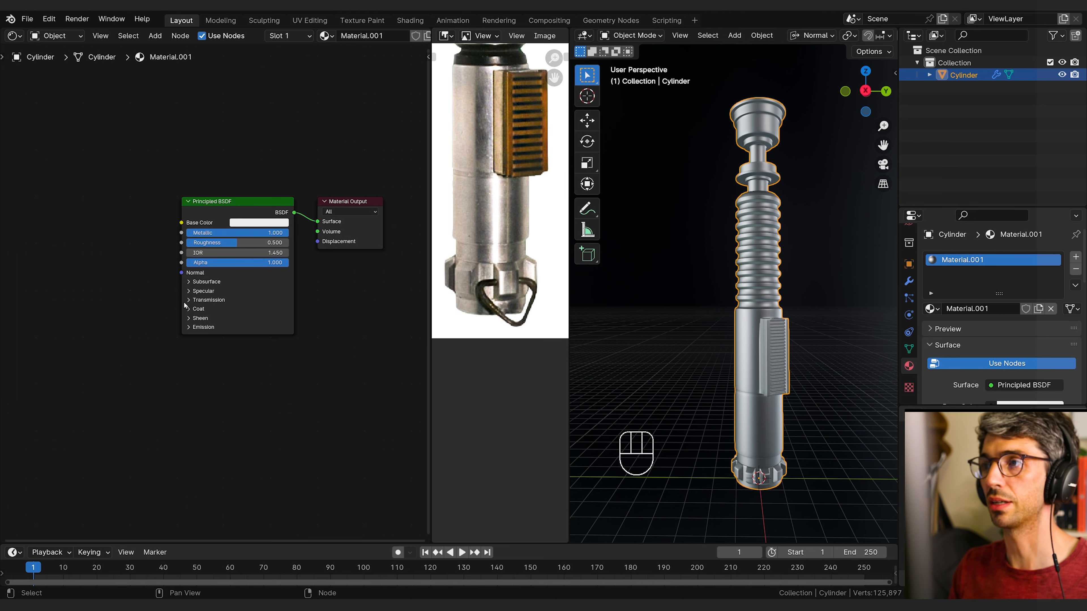
{"action": "middle_click_drag", "start_coordinate": [82, 379], "coordinate": [183, 378]}
{"action": "middle_click_drag", "start_coordinate": [163, 282], "coordinate": [145, 317]}
{"action": "left_click", "coordinate": [172, 321]}
{"action": "left_click_drag", "start_coordinate": [334, 250], "coordinate": [299, 251]}
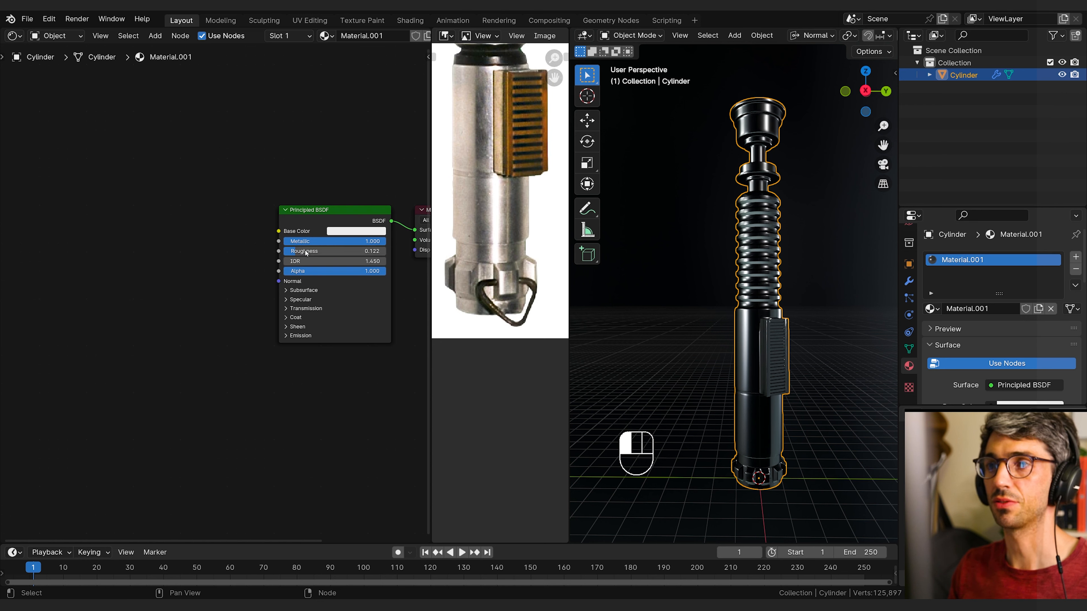
Step: Replace the dark studio viewport lighting with the bright interior HDRI
{"action": "scroll", "coordinate": [853, 37], "scroll_direction": "down", "scroll_amount": 5}
{"action": "scroll", "coordinate": [853, 37], "scroll_direction": "down", "scroll_amount": 3}
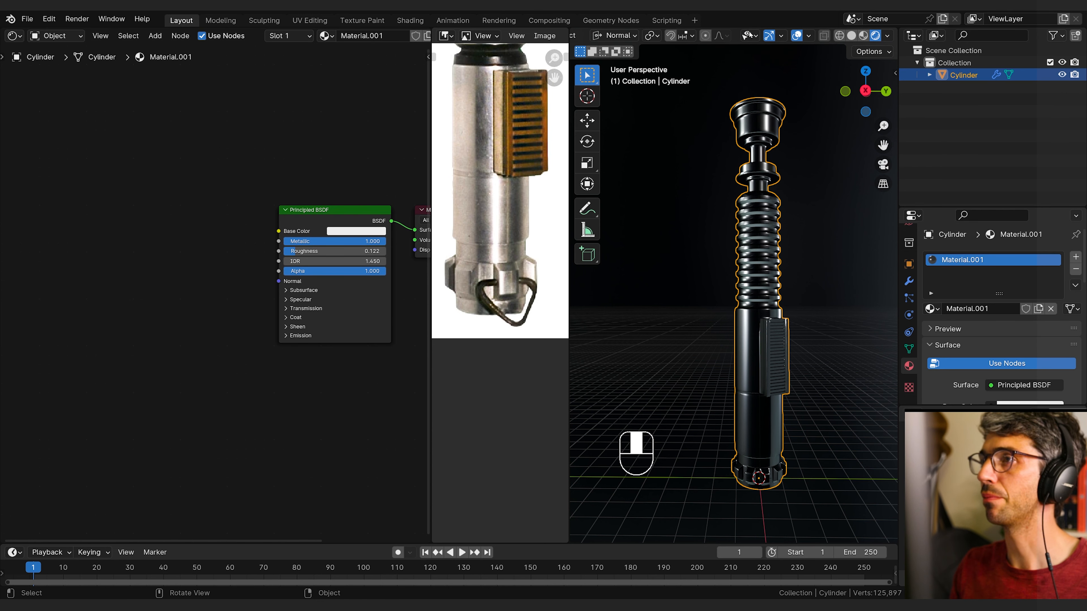
{"action": "left_click", "coordinate": [887, 36]}
{"action": "left_click", "coordinate": [875, 137]}
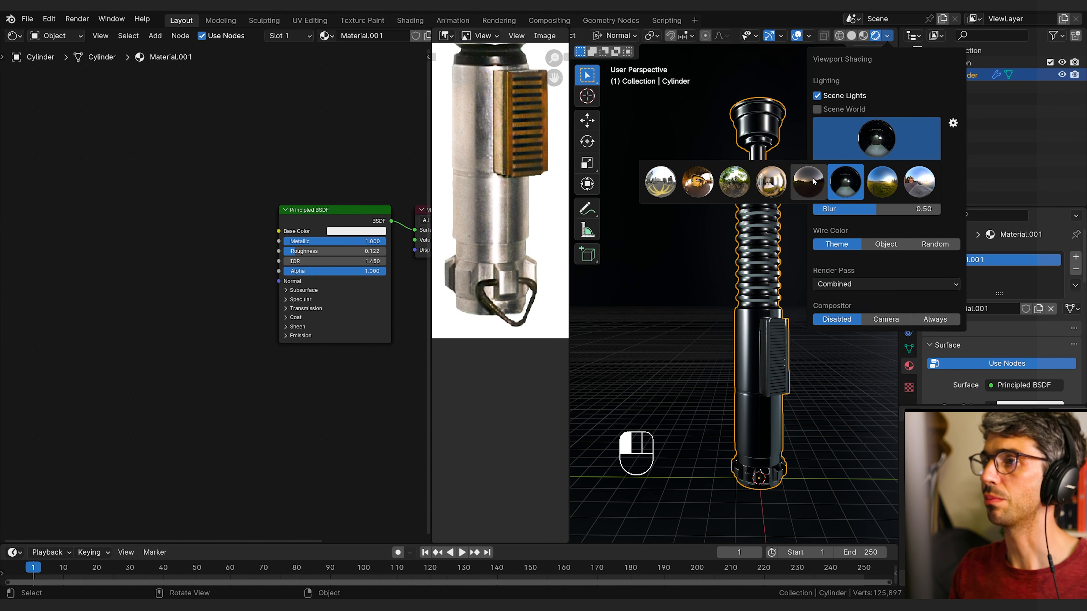
{"action": "left_click", "coordinate": [774, 182]}
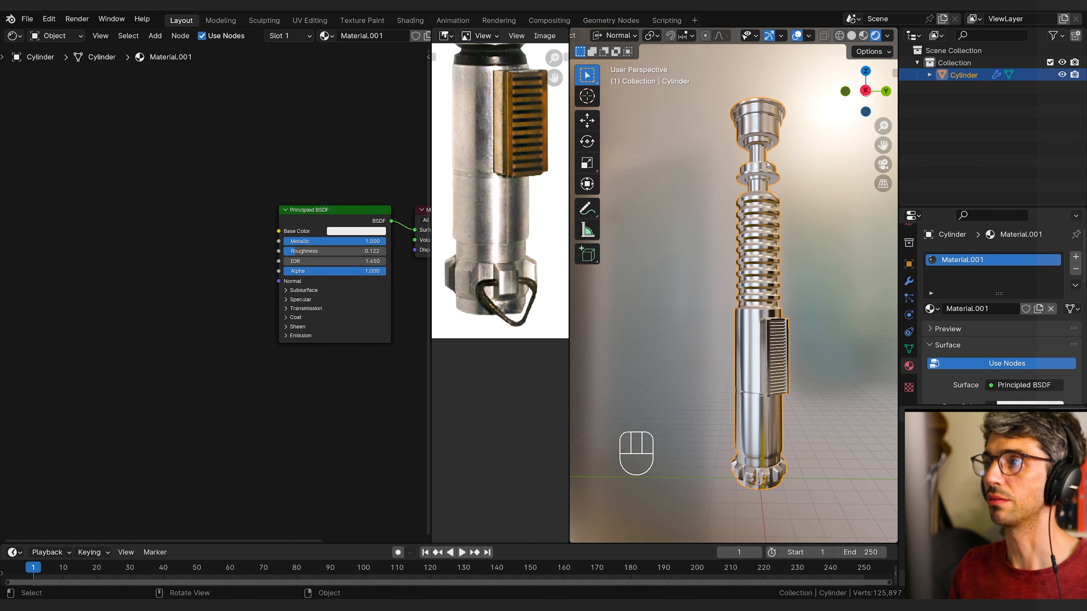
{"action": "middle_click_drag", "start_coordinate": [181, 254], "coordinate": [213, 238]}
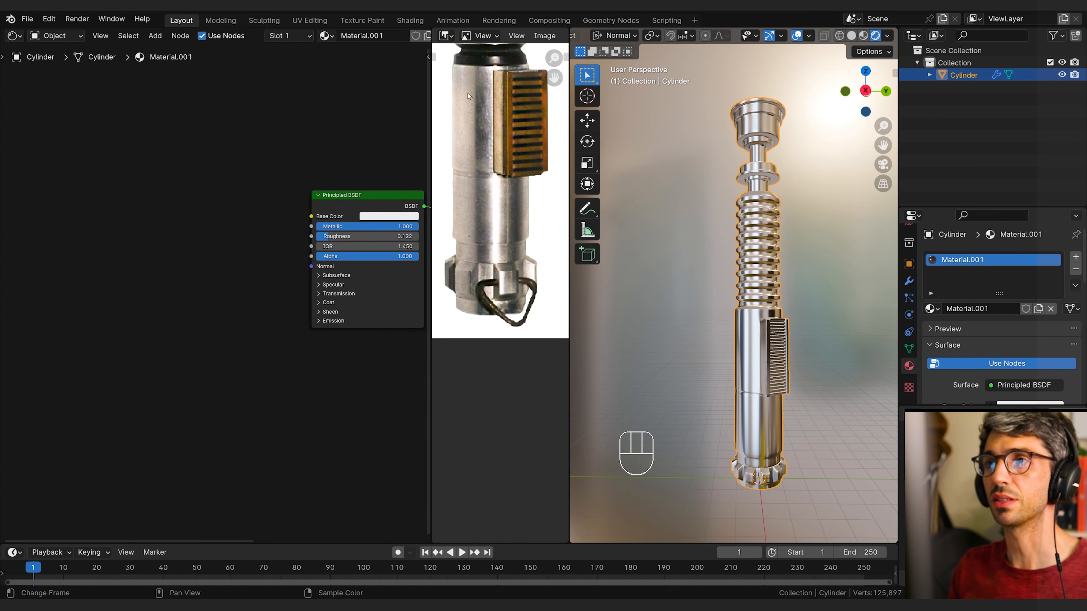
{"action": "middle_click_drag", "start_coordinate": [177, 323], "coordinate": [156, 327]}
{"action": "key", "text": "shift+a"}
{"action": "left_click", "coordinate": [145, 322]}
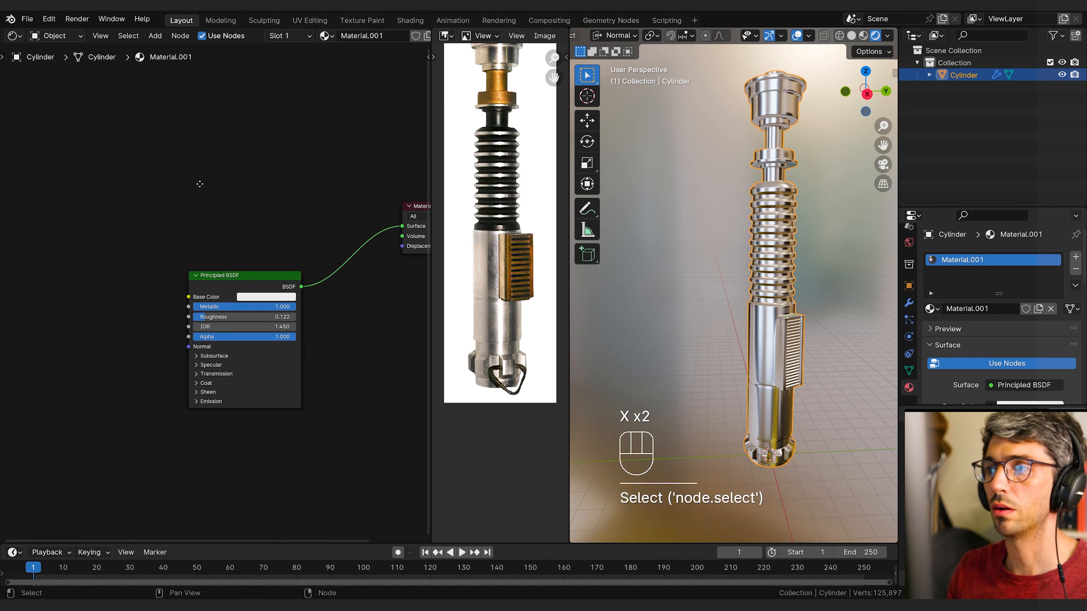
{"action": "middle_click_drag", "start_coordinate": [199, 177], "coordinate": [311, 175]}
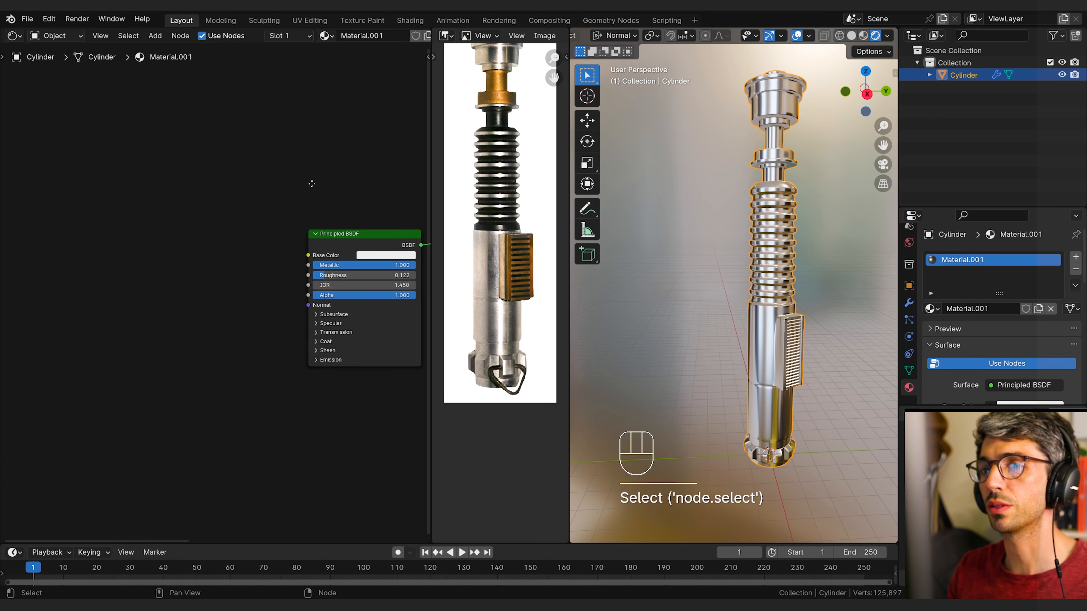
Step: Add a Musgrave Texture node to the hilt material and place it just above the Principled BSDF
{"action": "key", "text": "shift+a"}
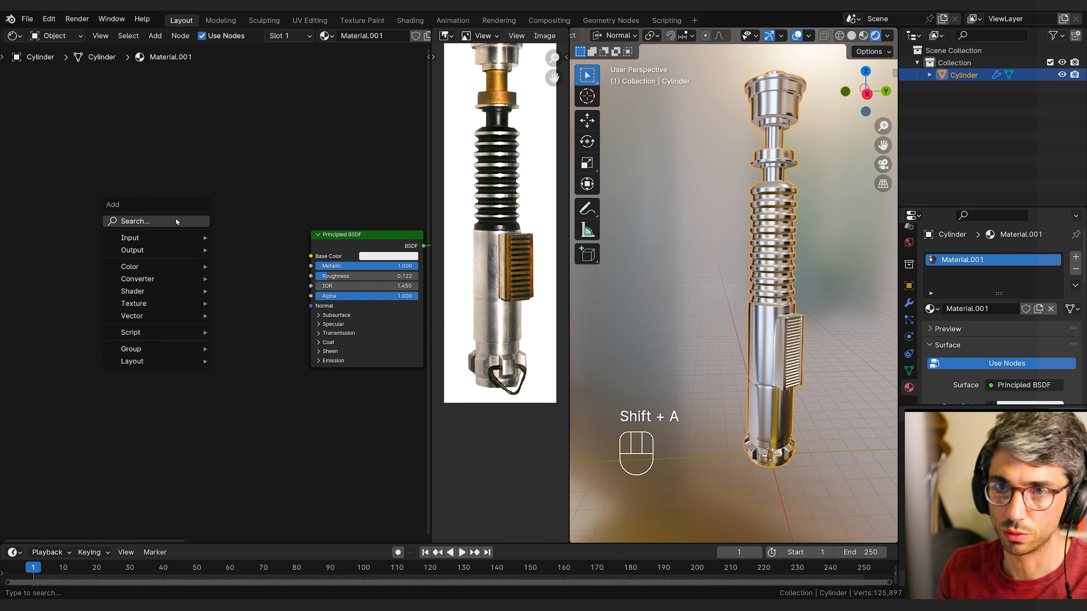
{"action": "type", "text": "mus"}
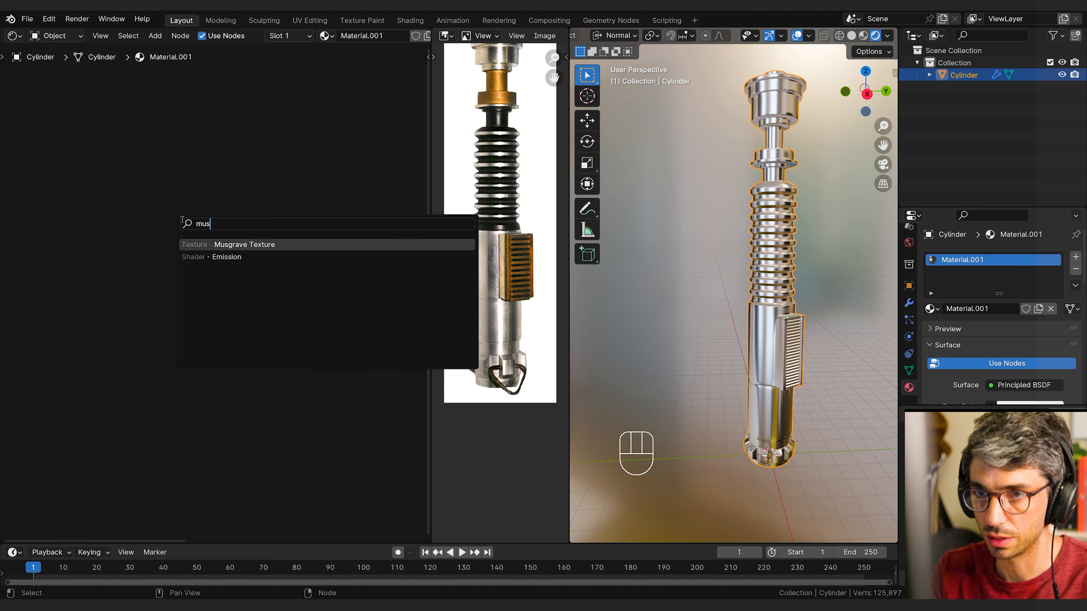
{"action": "key", "text": "Return"}
{"action": "left_click", "coordinate": [182, 220]}
{"action": "left_click_drag", "start_coordinate": [204, 233], "coordinate": [97, 236]}
{"action": "left_click_drag", "start_coordinate": [165, 216], "coordinate": [173, 226]}
{"action": "key", "text": "shift+a"}
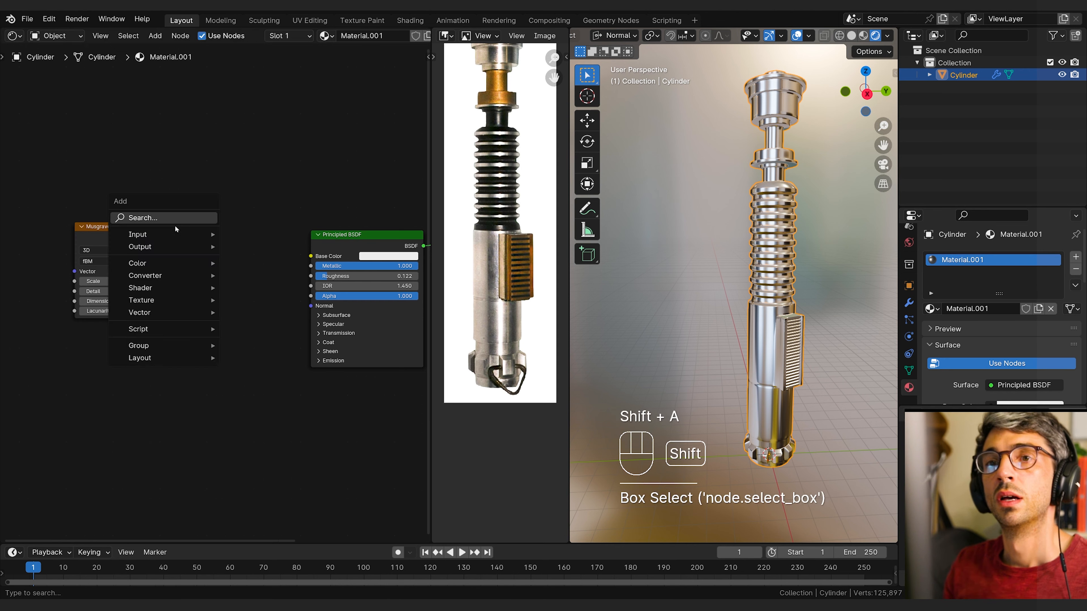
{"action": "left_click_drag", "start_coordinate": [283, 162], "coordinate": [285, 168]}
{"action": "middle_click_drag", "start_coordinate": [285, 168], "coordinate": [175, 183]}
{"action": "left_click_drag", "start_coordinate": [7, 254], "coordinate": [267, 149]}
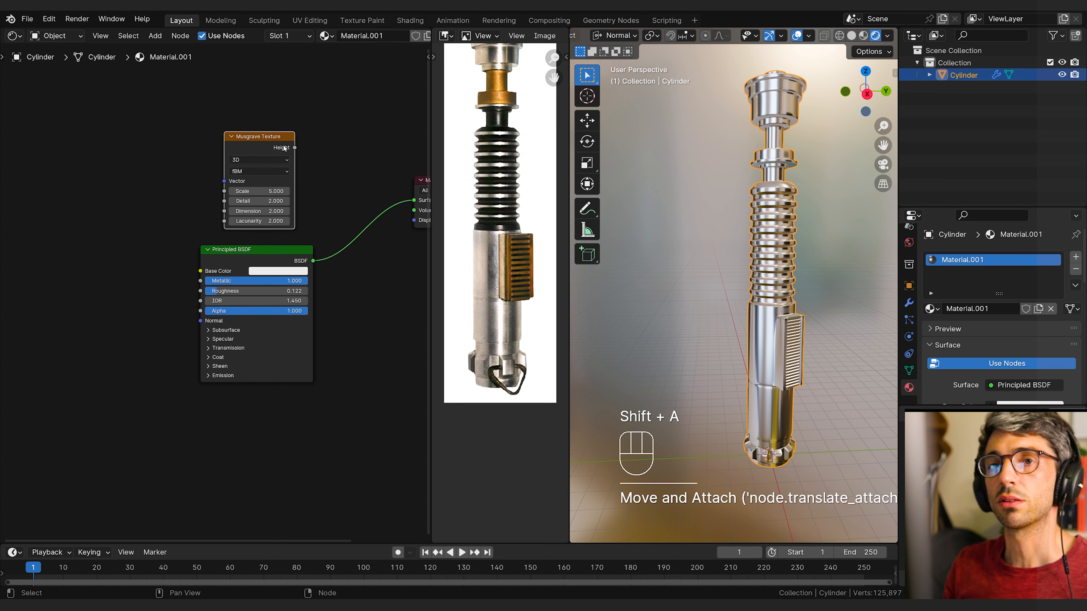
Step: Preview the Musgrave height on the Material Output surface and set its detail to 10.500 and dimension to 0.090
{"action": "middle_click_drag", "start_coordinate": [290, 148], "coordinate": [179, 171]}
{"action": "left_click_drag", "start_coordinate": [182, 169], "coordinate": [302, 223]}
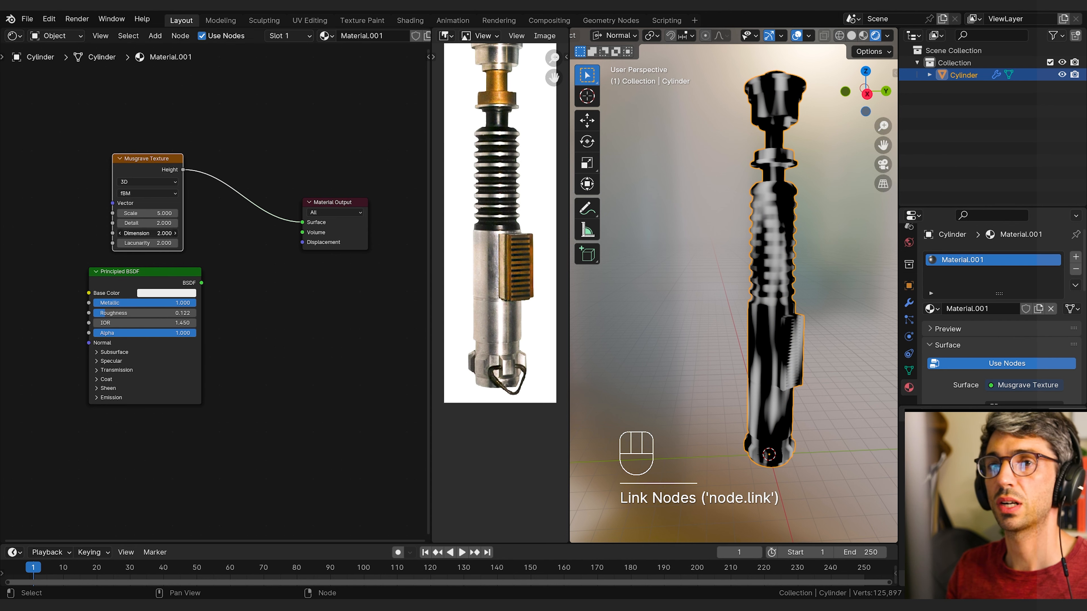
{"action": "mouse_move", "coordinate": [137, 233]}
{"action": "left_mouse_down"}
{"action": "mouse_move", "coordinate": [117, 233]}
{"action": "mouse_move", "coordinate": [181, 223]}
{"action": "mouse_move", "coordinate": [122, 232]}
{"action": "mouse_move", "coordinate": [155, 223]}
{"action": "left_mouse_up"}
{"action": "left_click", "coordinate": [90, 226]}
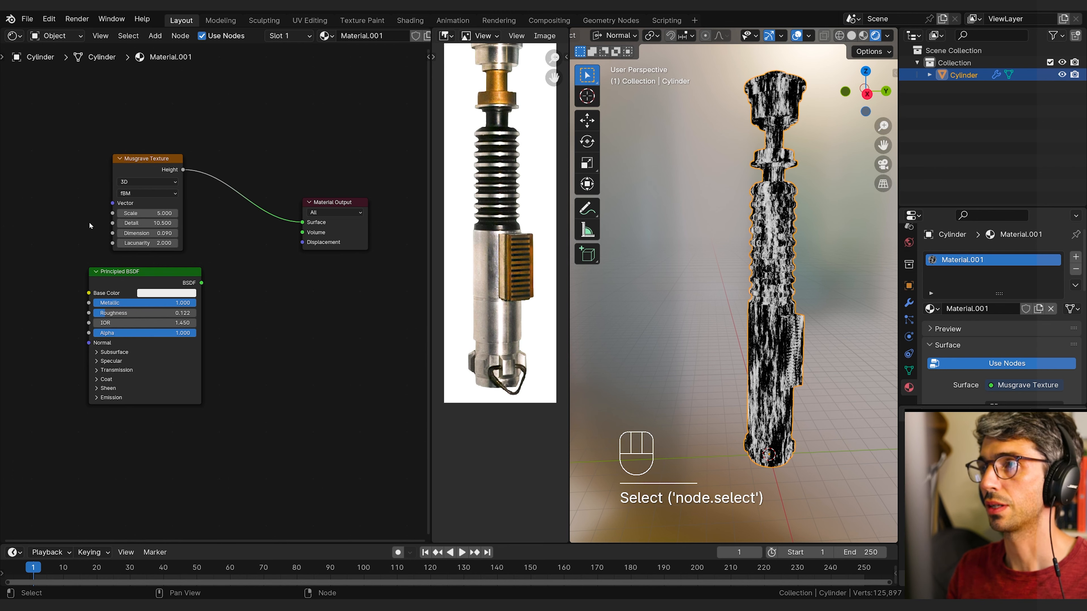
Step: Move the Musgrave Texture well away from the shader and reconnect the Principled BSDF to the Material Output surface
{"action": "left_click_drag", "start_coordinate": [146, 166], "coordinate": [31, 203]}
{"action": "middle_click_drag", "start_coordinate": [159, 179], "coordinate": [326, 131]}
{"action": "left_click_drag", "start_coordinate": [199, 157], "coordinate": [15, 173]}
{"action": "middle_click_drag", "start_coordinate": [232, 182], "coordinate": [244, 205]}
{"action": "left_click", "coordinate": [240, 211]}
{"action": "middle_click_drag", "start_coordinate": [330, 221], "coordinate": [250, 235]}
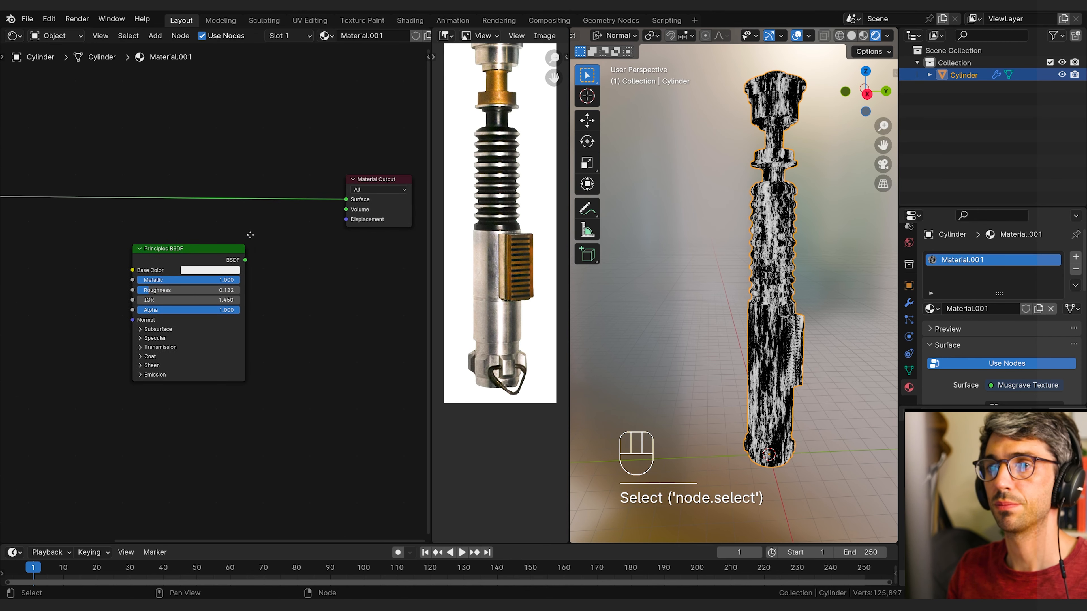
{"action": "left_click_drag", "start_coordinate": [244, 260], "coordinate": [346, 199]}
{"action": "middle_click_drag", "start_coordinate": [184, 167], "coordinate": [201, 182]}
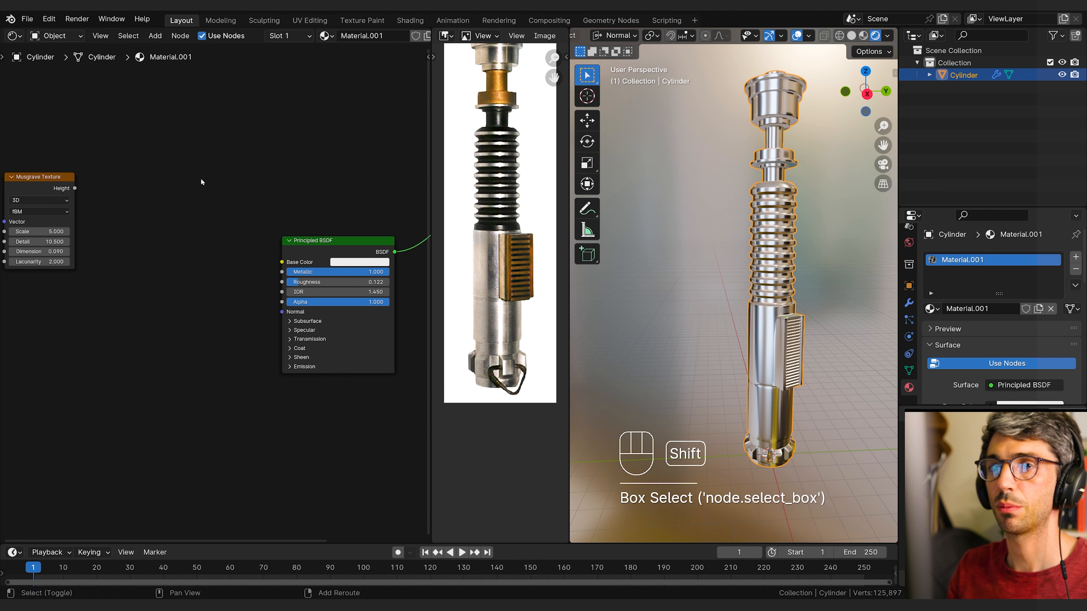
Step: Add a Color Ramp between the Musgrave Texture and the Principled BSDF, and link the Musgrave height to its factor
{"action": "key", "text": "shift+a"}
{"action": "type", "text": "color"}
{"action": "key", "text": "Down"}
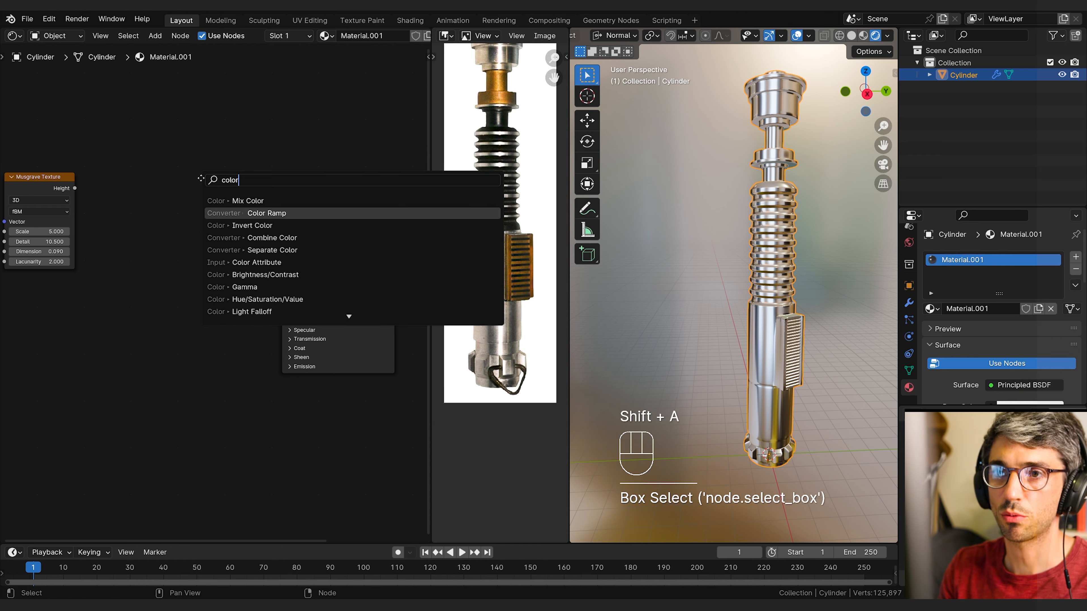
{"action": "key", "text": "Return"}
{"action": "left_click", "coordinate": [110, 203]}
{"action": "left_click_drag", "start_coordinate": [53, 182], "coordinate": [110, 289]}
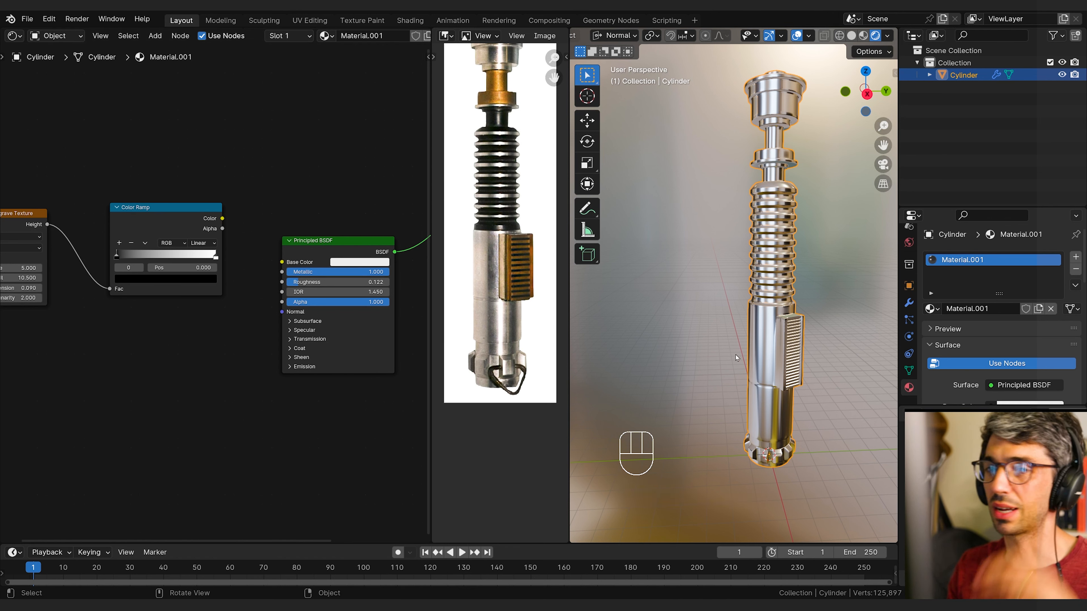
Step: Copy the Principled BSDF's roughness value and paste it as the value of the Color Ramp's white stop, 0.122
{"action": "left_click", "coordinate": [366, 282]}
{"action": "key", "text": "ctrl+c"}
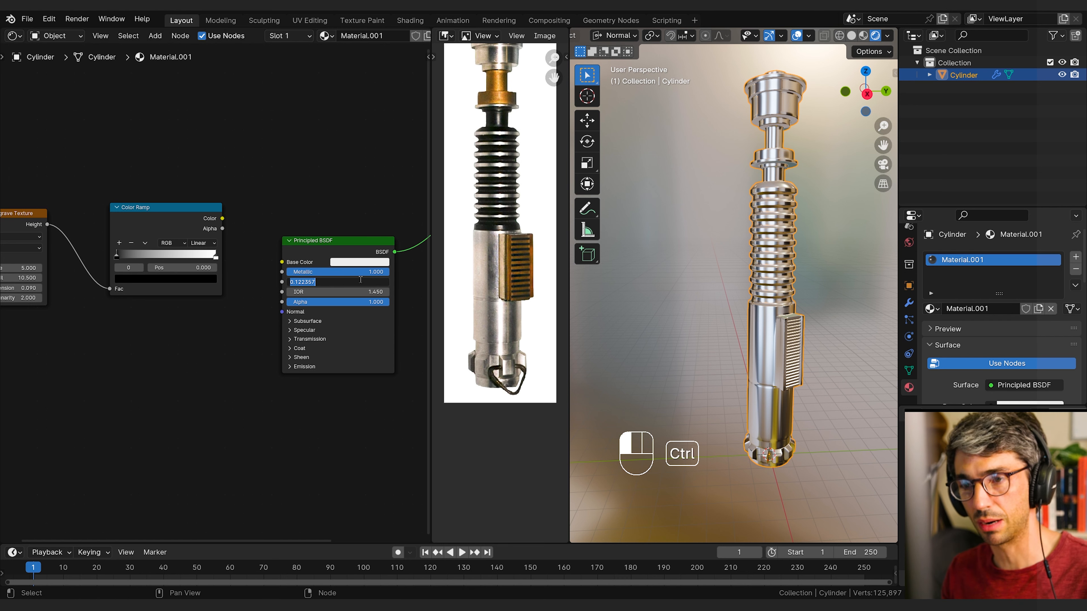
{"action": "key", "text": "Return"}
{"action": "left_click", "coordinate": [216, 257]}
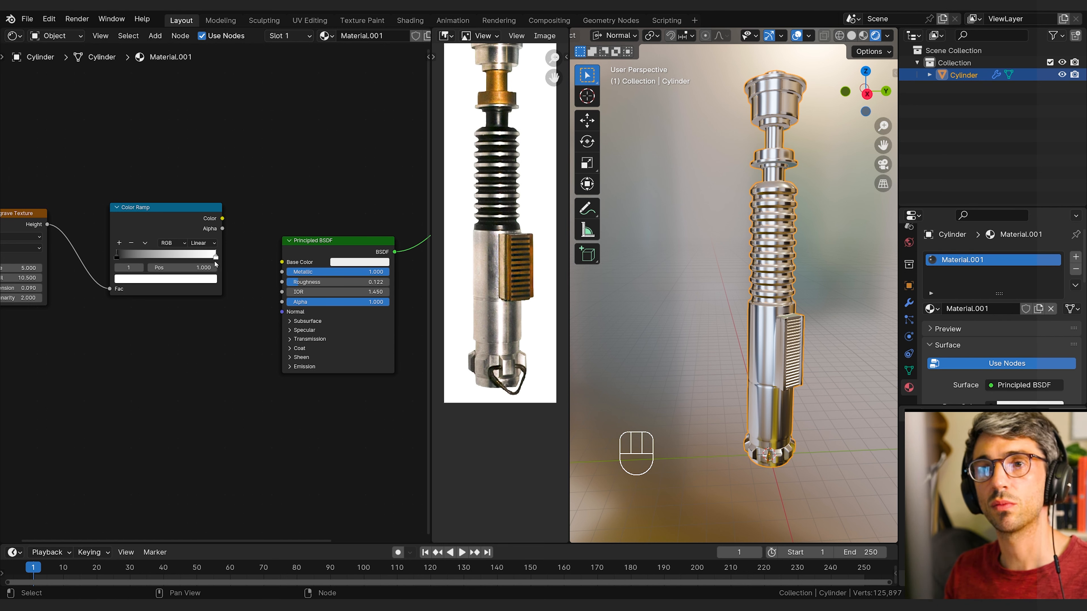
{"action": "left_click", "coordinate": [196, 280]}
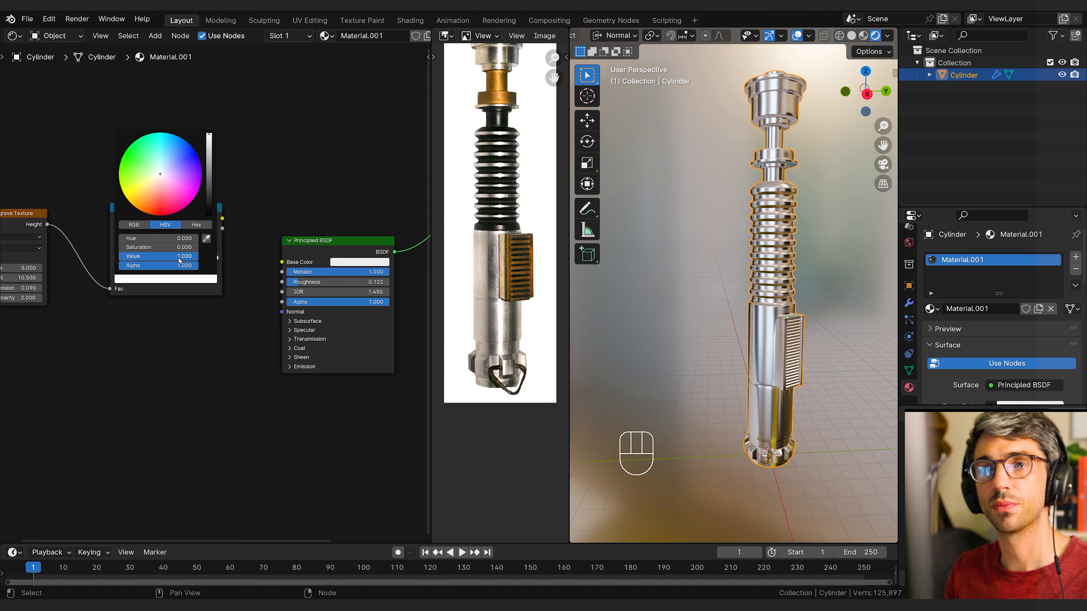
{"action": "left_click", "coordinate": [193, 257]}
{"action": "key", "text": "ctrl+v"}
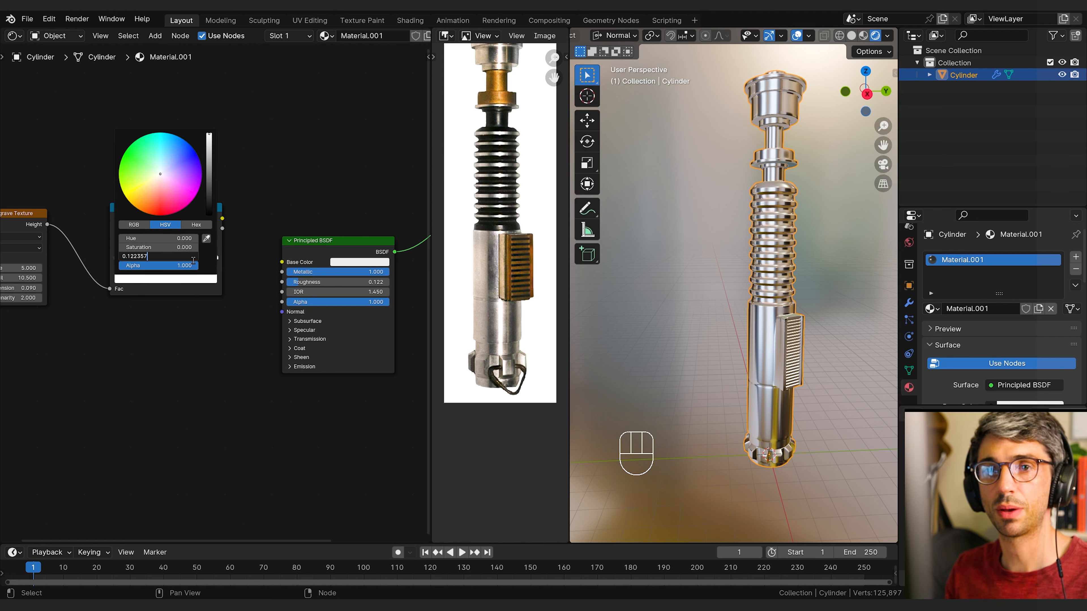
{"action": "key", "text": "Return"}
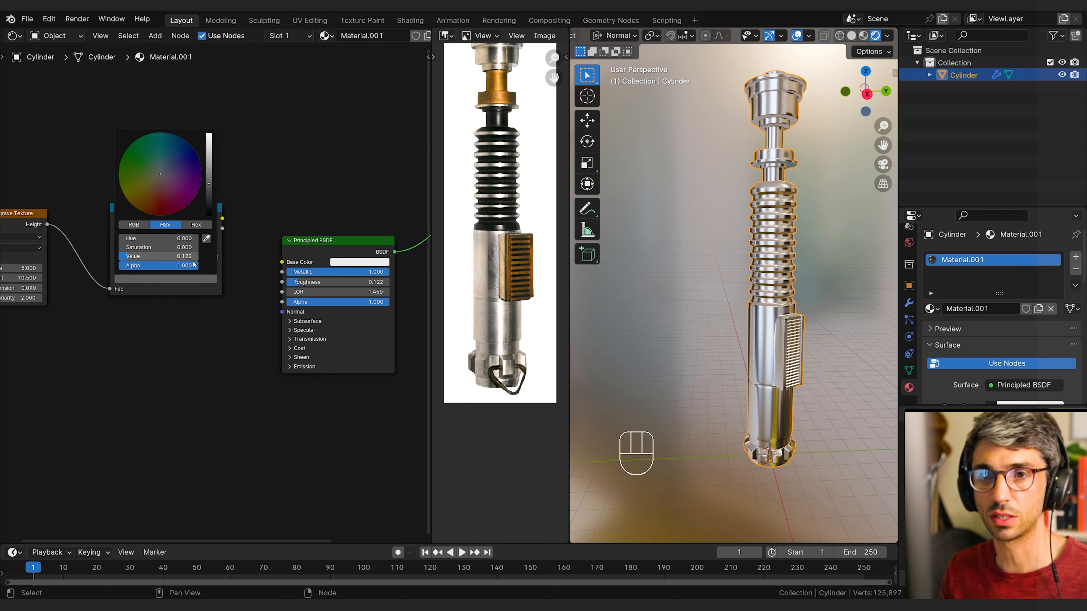
{"action": "left_click", "coordinate": [224, 286]}
Step: Set the Color Ramp's black stop to a value of 0.267 and link the ramp's color to the Principled BSDF roughness
{"action": "left_click", "coordinate": [118, 258]}
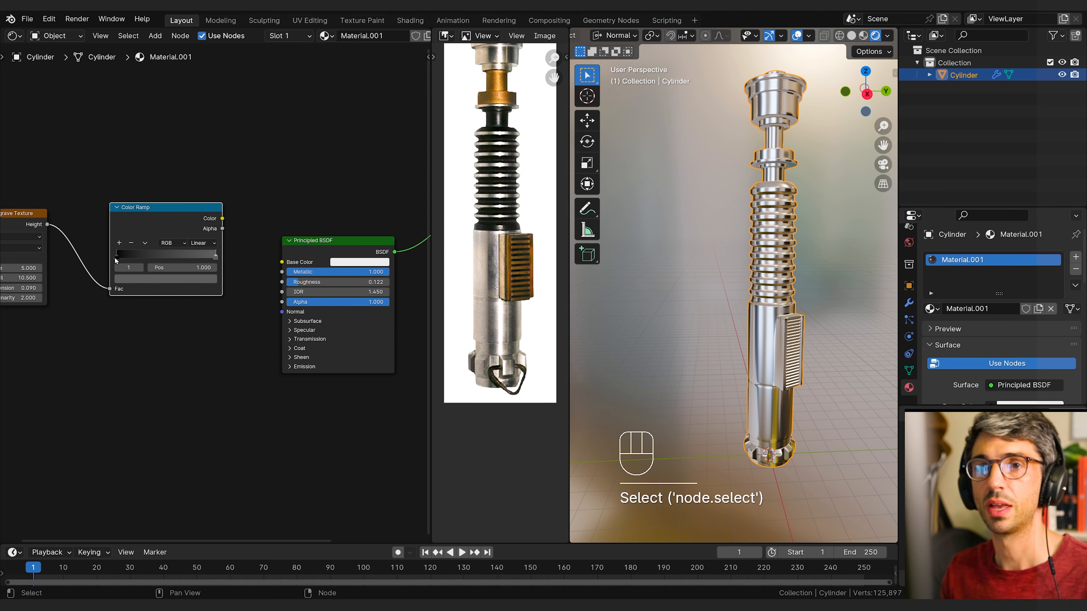
{"action": "left_click", "coordinate": [138, 281]}
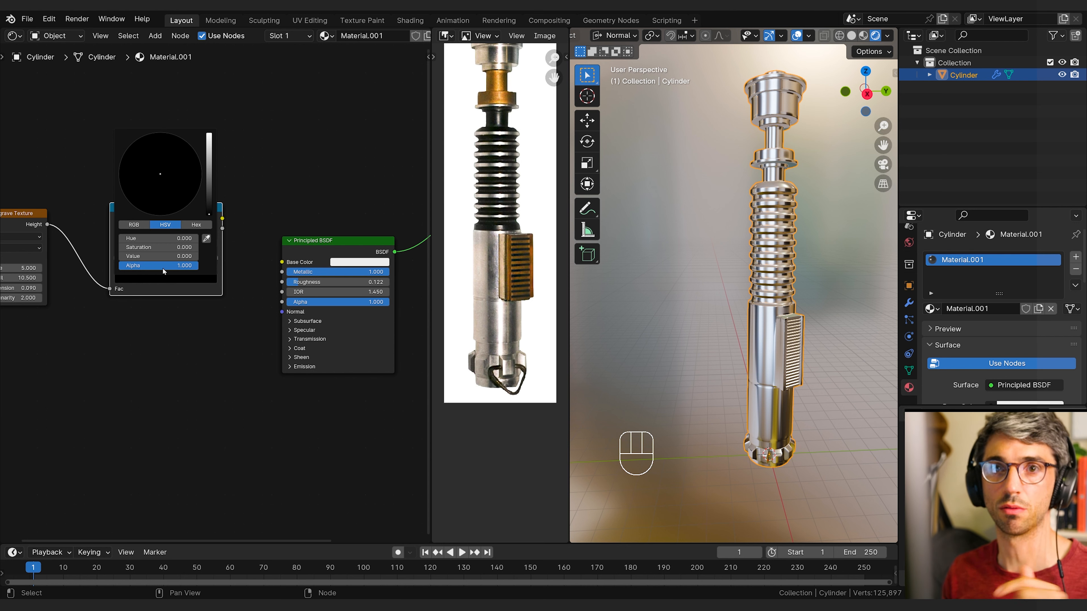
{"action": "mouse_move", "coordinate": [211, 176]}
{"action": "left_mouse_down"}
{"action": "mouse_move", "coordinate": [209, 148]}
{"action": "mouse_move", "coordinate": [209, 170]}
{"action": "left_mouse_up"}
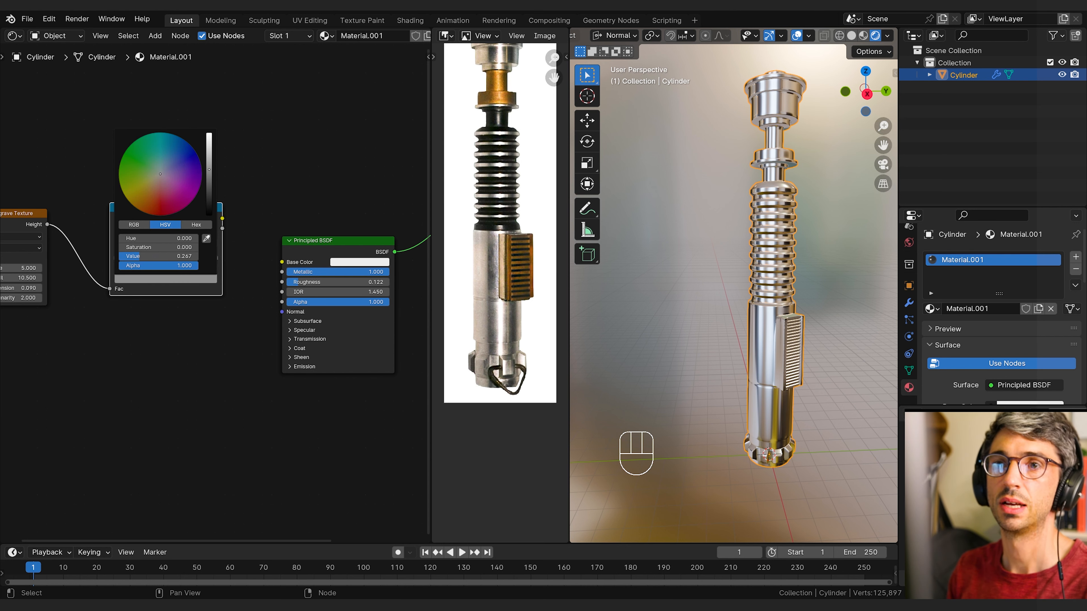
{"action": "left_click", "coordinate": [256, 183]}
{"action": "left_click_drag", "start_coordinate": [222, 218], "coordinate": [248, 207]}
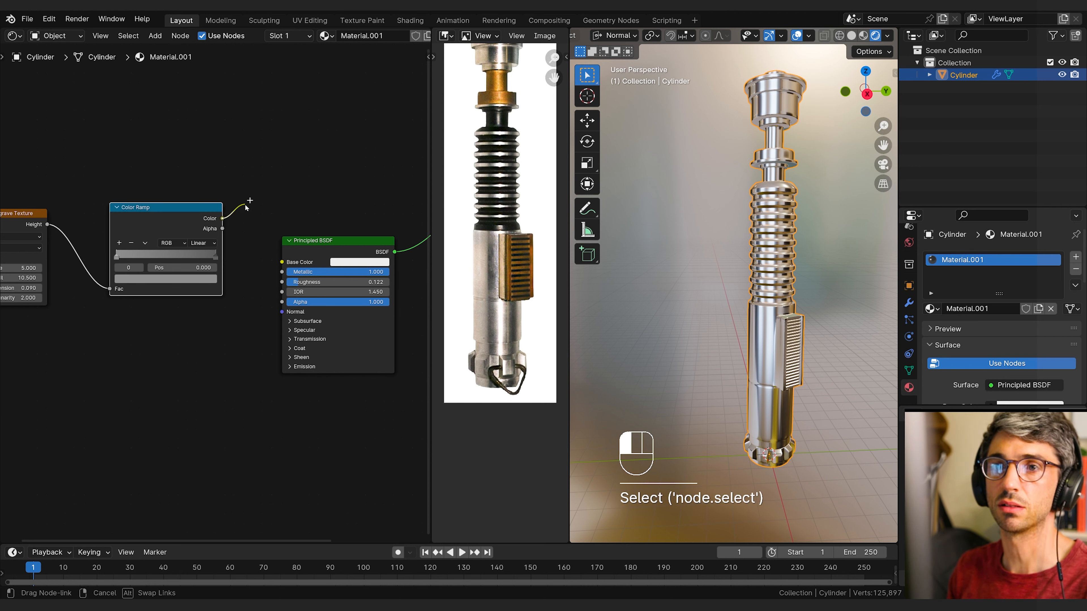
{"action": "left_click_drag", "start_coordinate": [257, 280], "coordinate": [280, 282]}
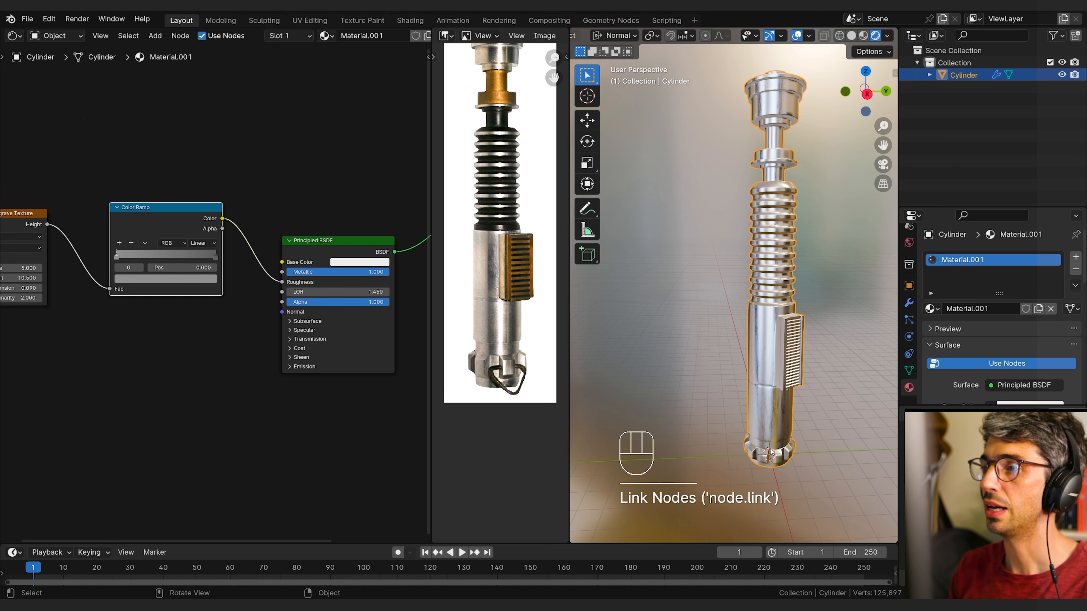
Step: Examine the roughness variation on the hilt's lower body, side grip and ribbed section from close up
{"action": "scroll", "coordinate": [809, 445], "scroll_direction": "up", "scroll_amount": 3}
{"action": "scroll", "coordinate": [808, 445], "scroll_direction": "up", "scroll_amount": 2}
{"action": "middle_click_drag", "start_coordinate": [803, 424], "coordinate": [720, 420], "text": "shift"}
{"action": "scroll", "coordinate": [713, 379], "scroll_direction": "up", "scroll_amount": 1}
{"action": "scroll", "coordinate": [727, 376], "scroll_direction": "down", "scroll_amount": 1}
{"action": "scroll", "coordinate": [728, 377], "scroll_direction": "down", "scroll_amount": 3}
{"action": "middle_click_drag", "start_coordinate": [724, 321], "coordinate": [772, 342], "text": "shift"}
{"action": "middle_click_drag", "start_coordinate": [764, 306], "coordinate": [757, 327]}
{"action": "scroll", "coordinate": [787, 377], "scroll_direction": "up", "scroll_amount": 3}
{"action": "middle_click_drag", "start_coordinate": [815, 424], "coordinate": [772, 436], "text": "shift"}
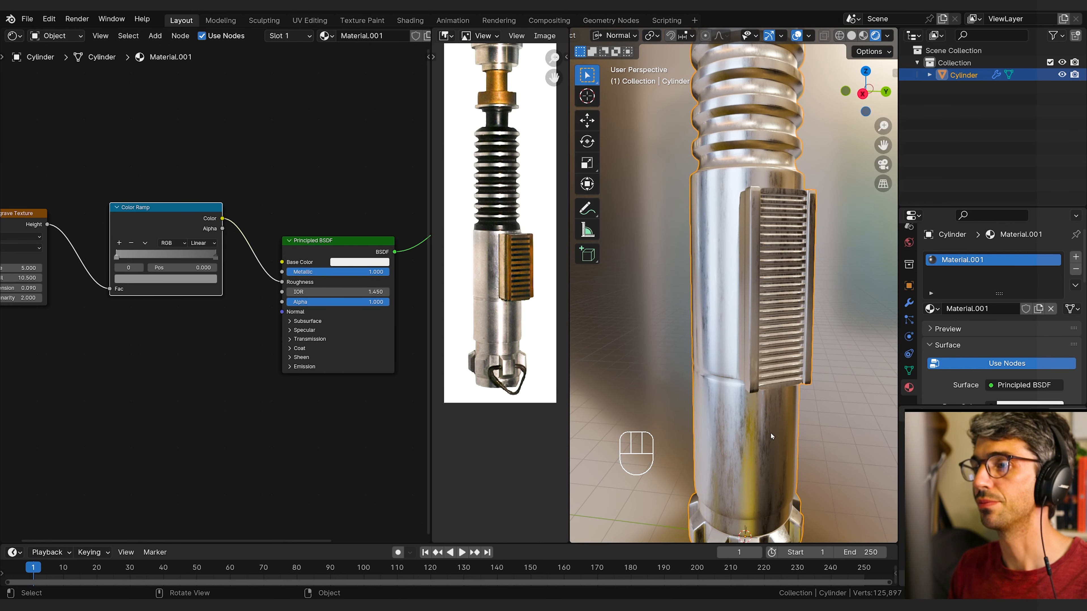
Step: Set the Musgrave Texture's scale to 22.000 for finer roughness streaks
{"action": "middle_click_drag", "start_coordinate": [210, 452], "coordinate": [254, 442]}
{"action": "middle_click_drag", "start_coordinate": [218, 446], "coordinate": [252, 442]}
{"action": "left_click_drag", "start_coordinate": [253, 441], "coordinate": [262, 435]}
{"action": "scroll", "coordinate": [267, 429], "scroll_direction": "down", "scroll_amount": 6}
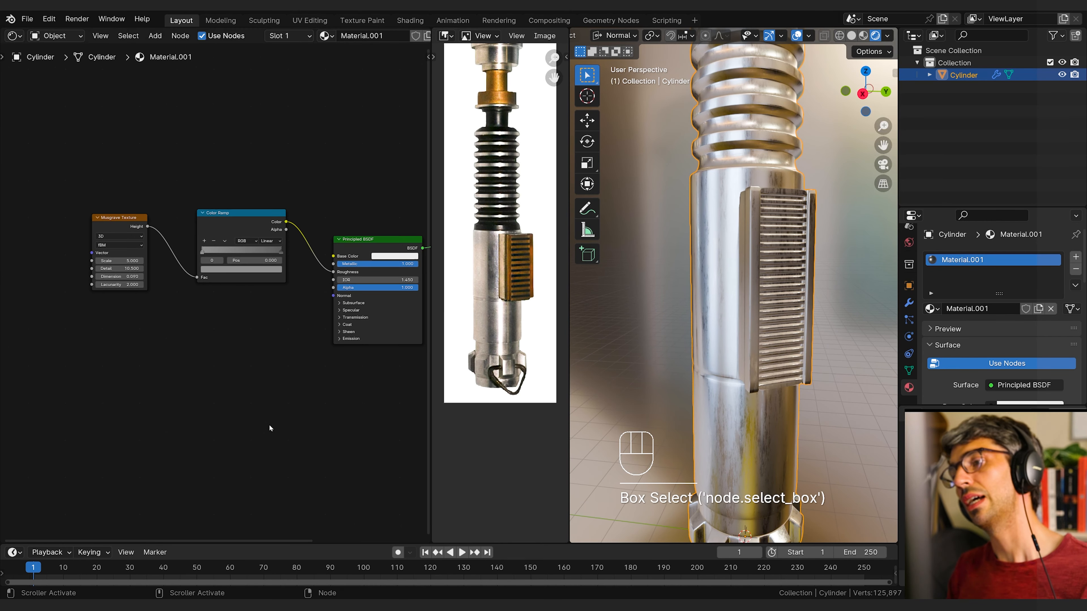
{"action": "middle_click_drag", "start_coordinate": [259, 408], "coordinate": [291, 407]}
{"action": "mouse_move", "coordinate": [169, 267]}
{"action": "left_mouse_down"}
{"action": "mouse_move", "coordinate": [182, 267]}
{"action": "mouse_move", "coordinate": [169, 267]}
{"action": "left_mouse_up"}
{"action": "left_click", "coordinate": [191, 302]}
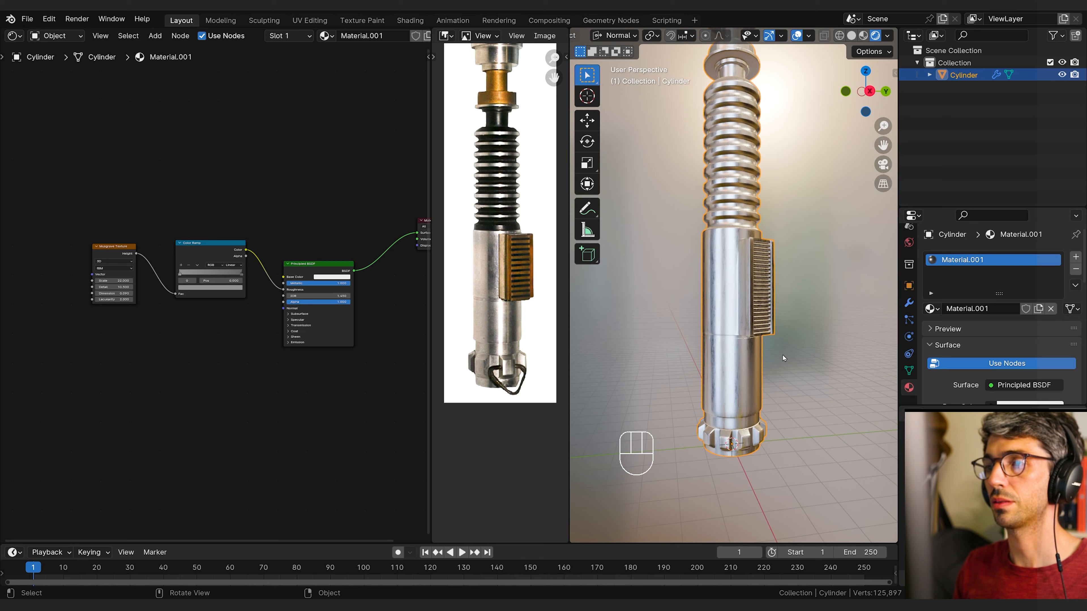
Step: Darken the Principled BSDF's base color and tint it a warm beige
{"action": "middle_click_drag", "start_coordinate": [783, 358], "coordinate": [764, 355]}
{"action": "left_click", "coordinate": [345, 277]}
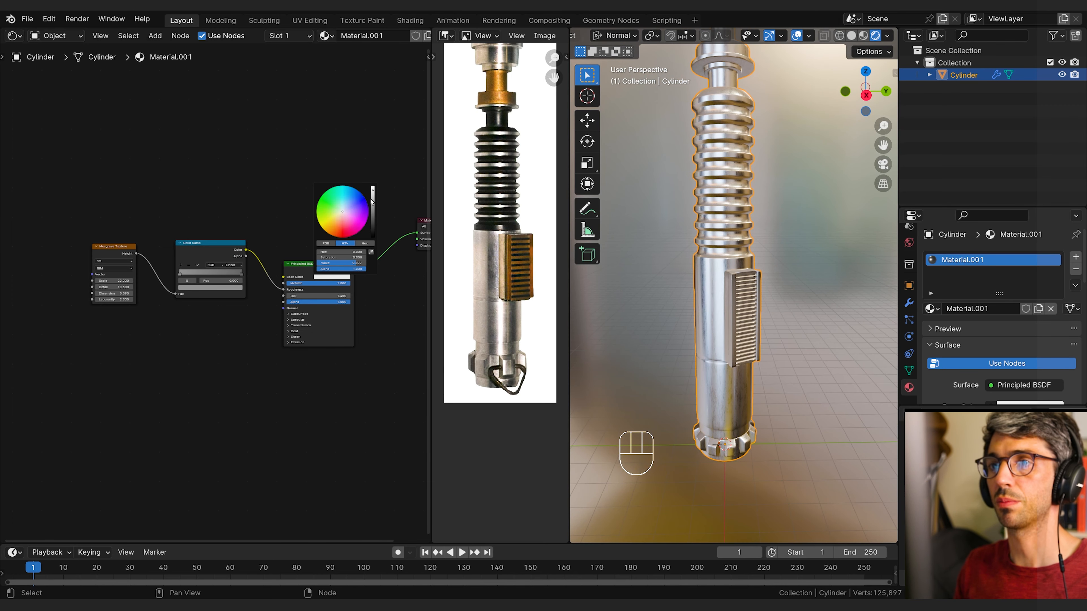
{"action": "left_click_drag", "start_coordinate": [373, 201], "coordinate": [372, 216]}
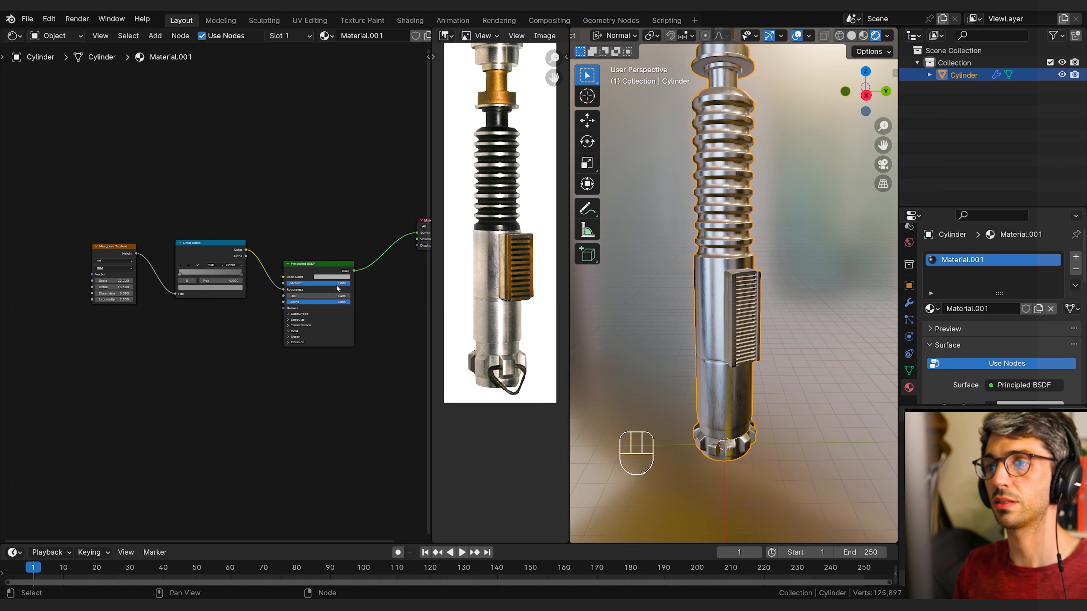
{"action": "left_click", "coordinate": [332, 277]}
{"action": "left_click", "coordinate": [340, 215]}
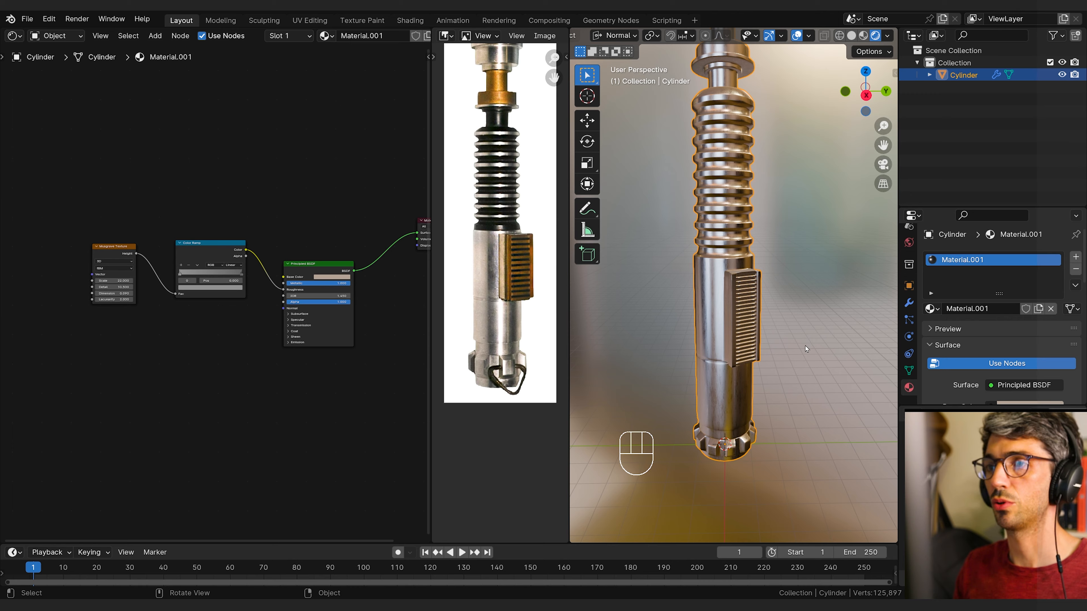
{"action": "middle_click_drag", "start_coordinate": [806, 349], "coordinate": [747, 301]}
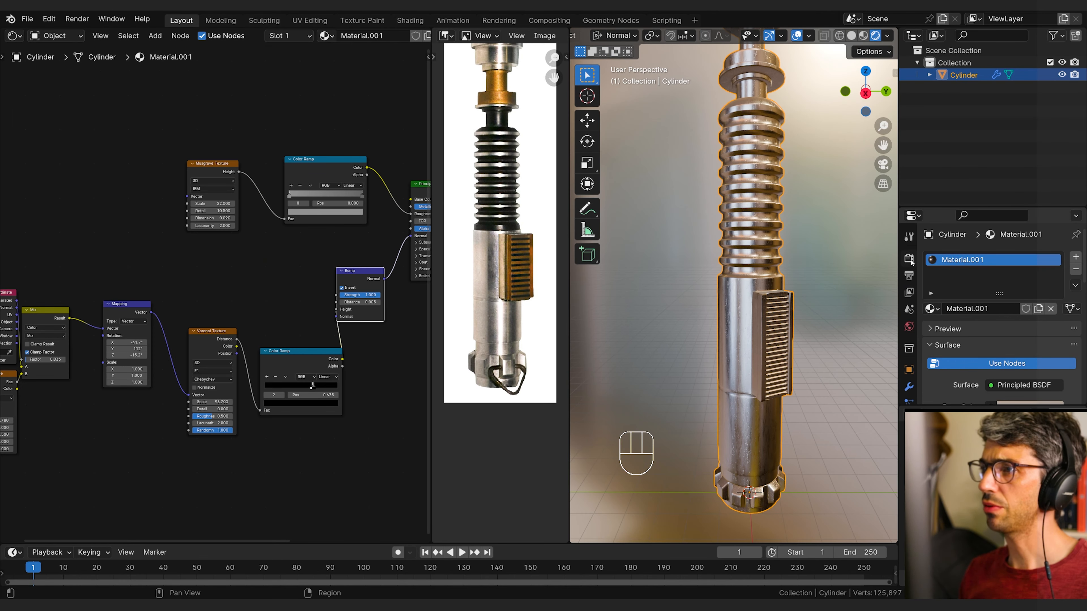
Step: Enable Ambient Occlusion, Bloom and Screen Space Reflections in the EEVEE render settings
{"action": "left_click", "coordinate": [909, 259]}
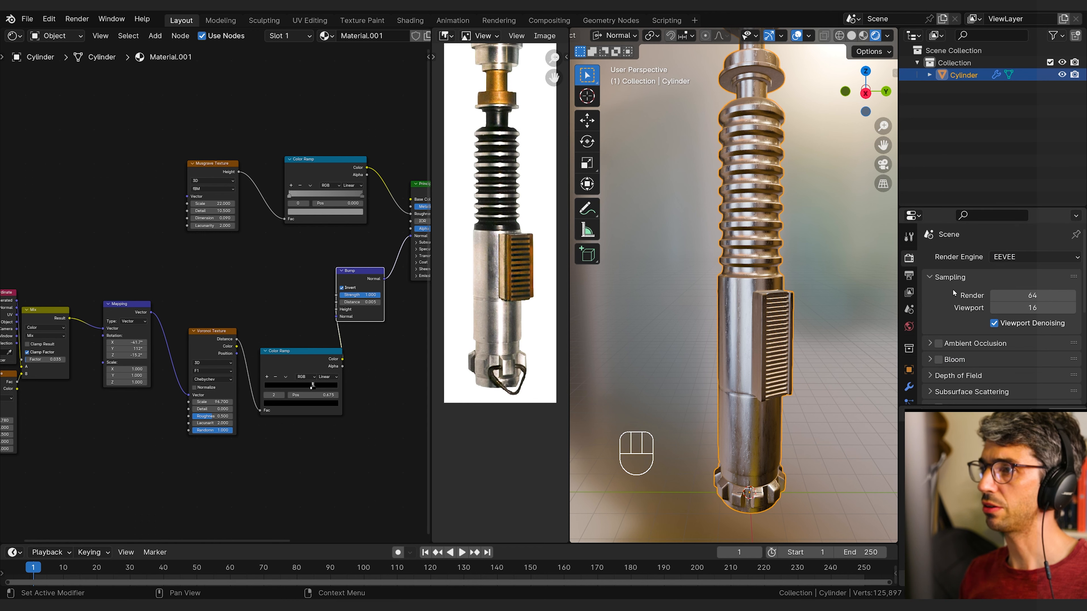
{"action": "scroll", "coordinate": [953, 292], "scroll_direction": "down", "scroll_amount": 2}
{"action": "left_click", "coordinate": [939, 318]}
{"action": "left_click", "coordinate": [938, 334]}
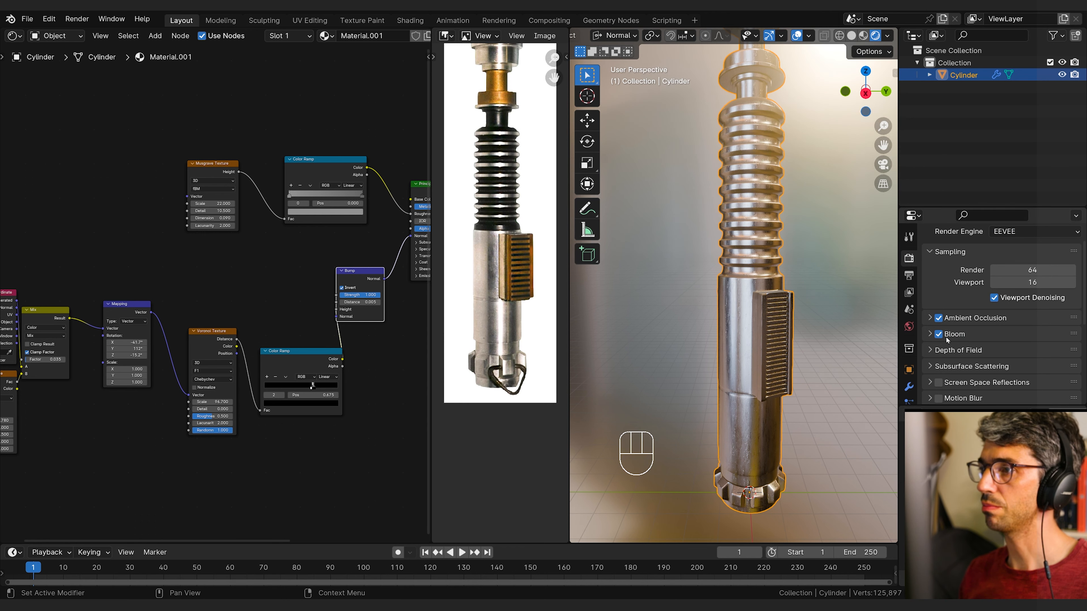
{"action": "left_click", "coordinate": [938, 383]}
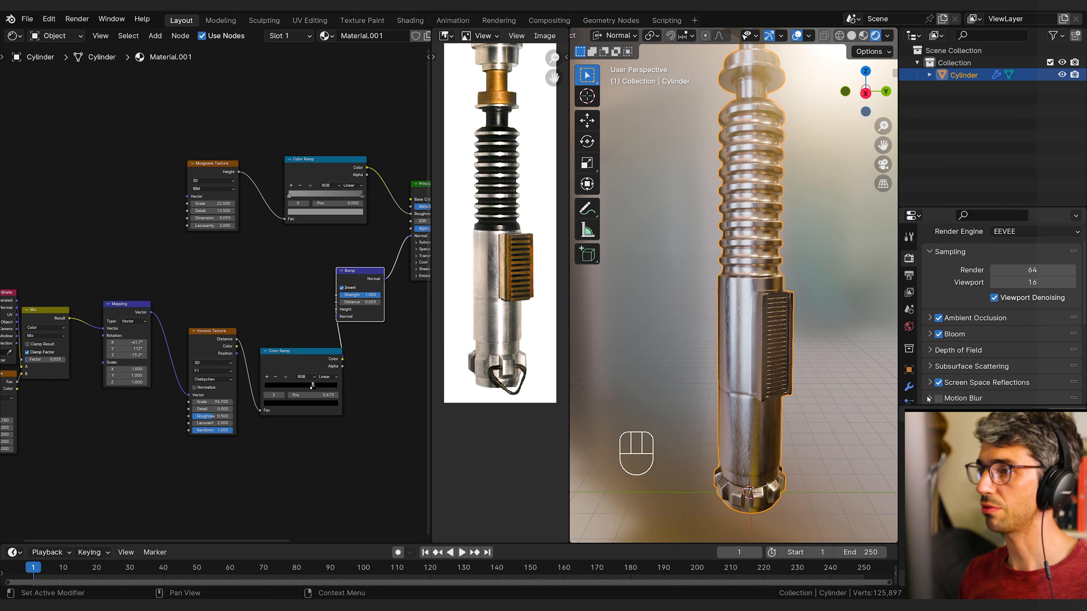
Step: Deselect the hilt and look at its worn metal material over the full length
{"action": "mouse_move", "coordinate": [819, 374]}
{"action": "middle_mouse_down"}
{"action": "mouse_move", "coordinate": [774, 371]}
{"action": "mouse_move", "coordinate": [827, 373]}
{"action": "middle_mouse_up"}
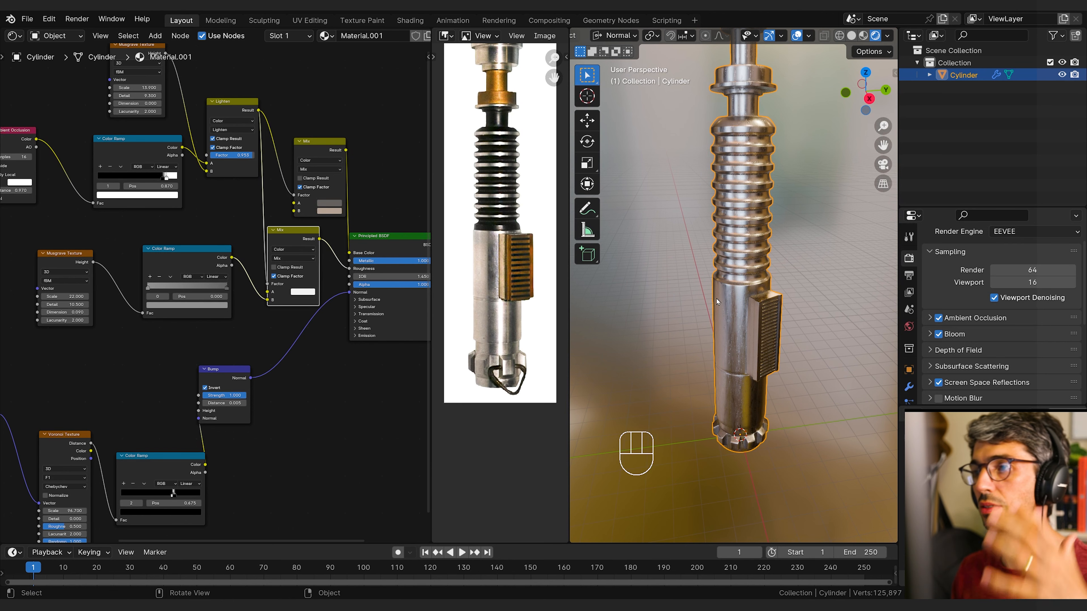
{"action": "left_click", "coordinate": [819, 282]}
{"action": "scroll", "coordinate": [804, 300], "scroll_direction": "down", "scroll_amount": 5}
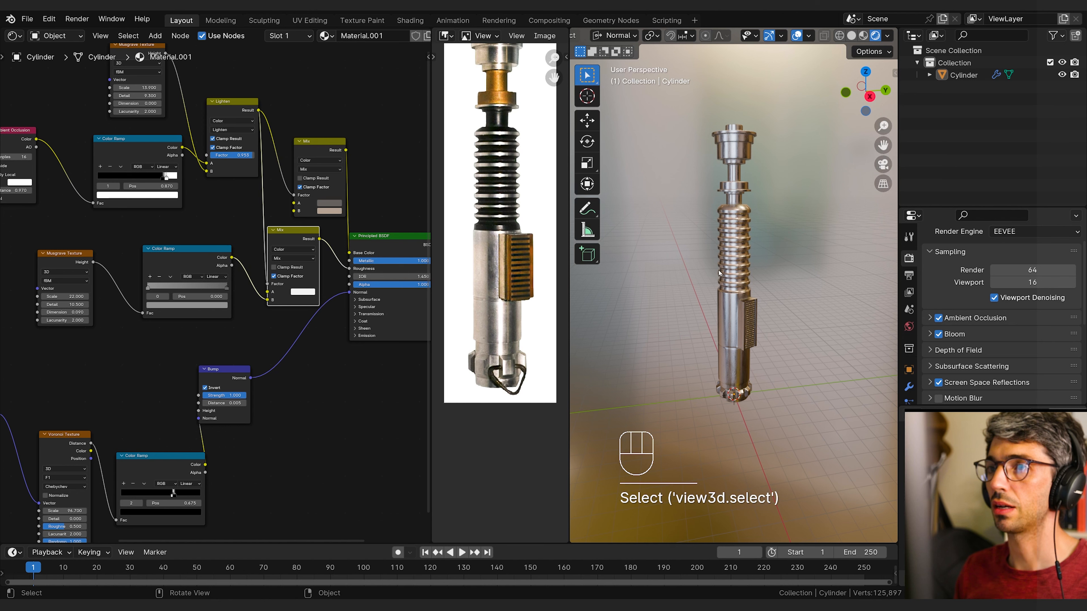
Step: In Edit Mode with X-ray on, select all the geometry of the hilt's ribbed grip section from the right orthographic view
{"action": "key", "text": "Tab"}
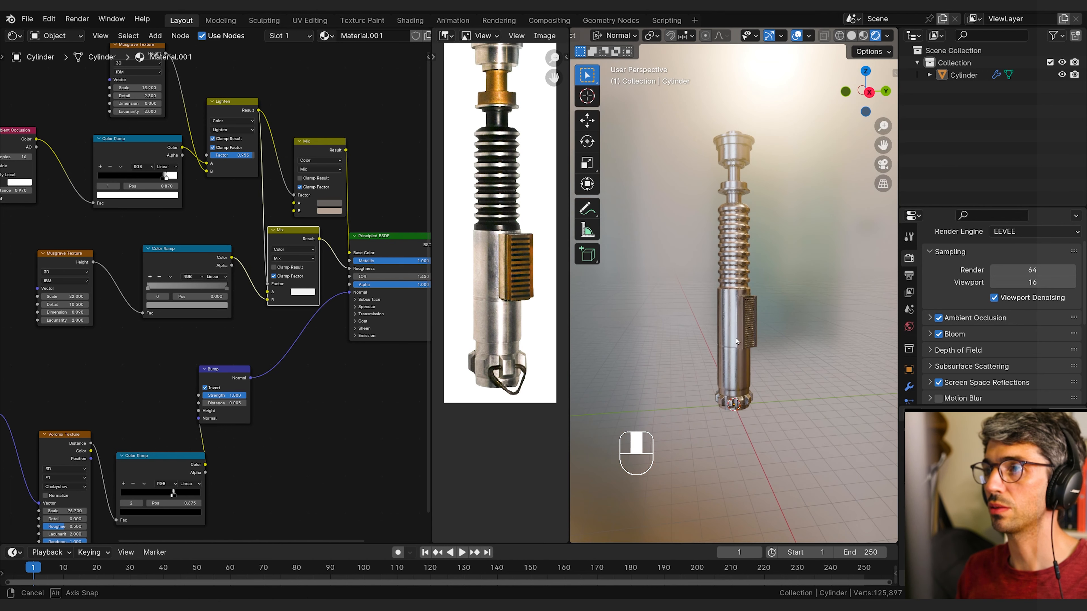
{"action": "scroll", "coordinate": [734, 333], "scroll_direction": "up", "scroll_amount": 5}
{"action": "key", "text": "KP_3"}
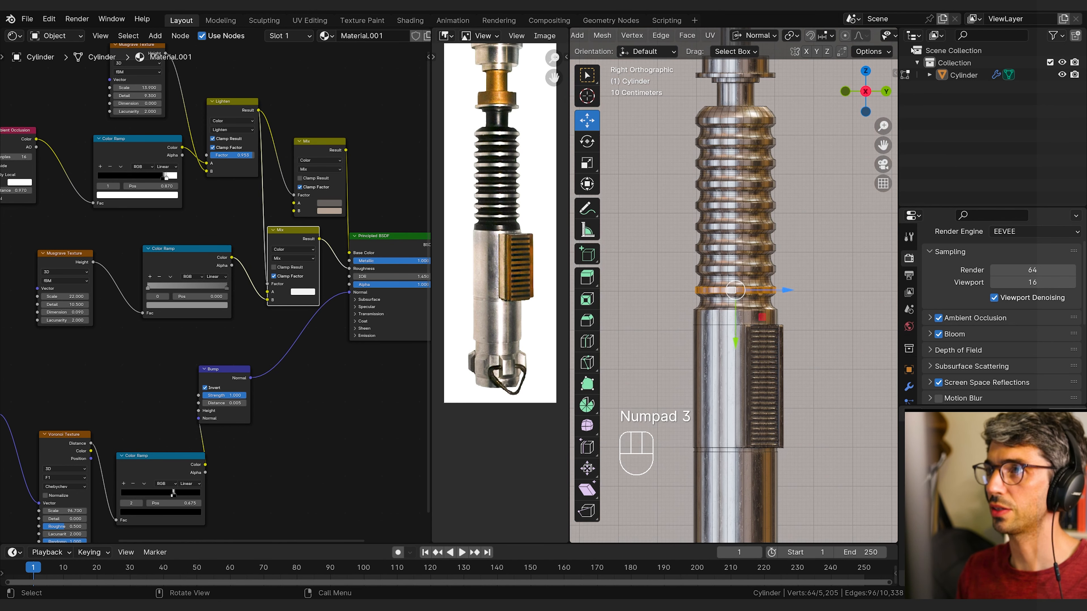
{"action": "scroll", "coordinate": [861, 37], "scroll_direction": "down", "scroll_amount": 3}
{"action": "left_click", "coordinate": [831, 36]}
{"action": "left_click", "coordinate": [676, 108]}
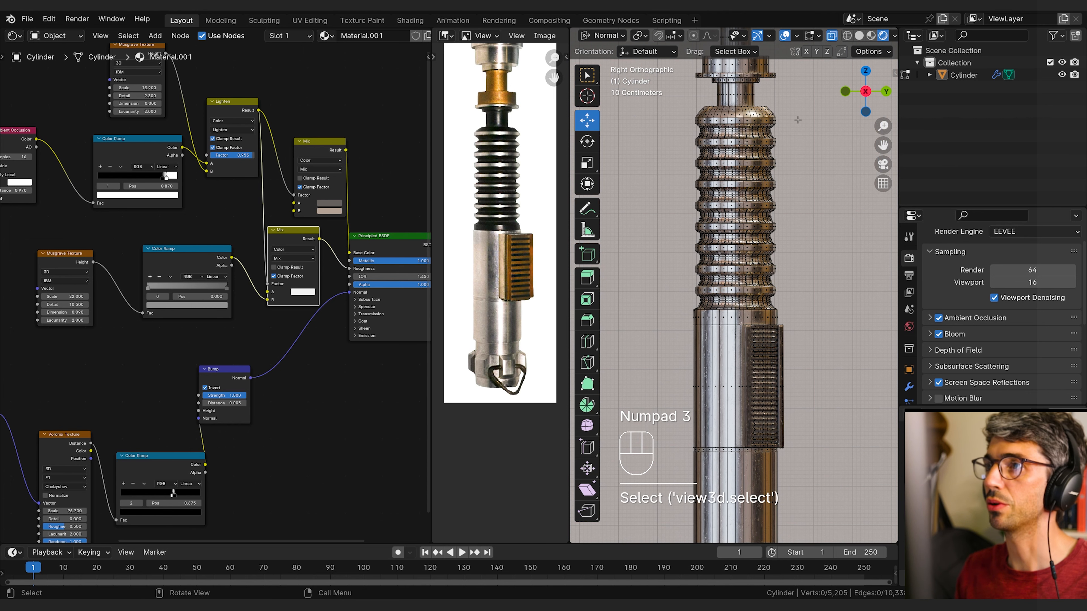
{"action": "key", "text": "b"}
{"action": "left_click_drag", "start_coordinate": [662, 106], "coordinate": [828, 312]}
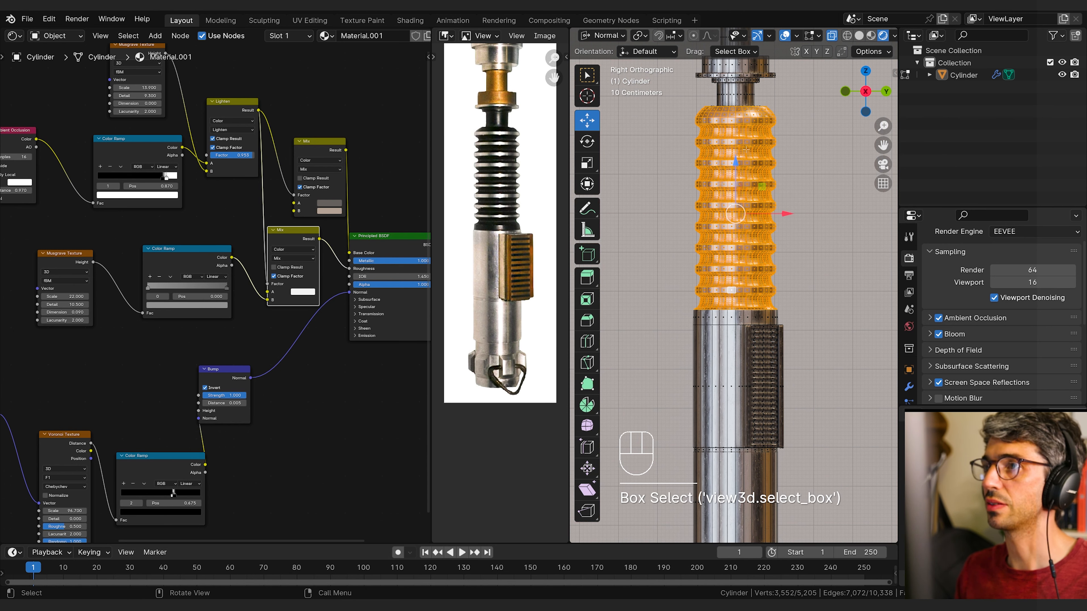
Step: Remove the outer face loops of the grip's raised ridges from the selection so they keep the bare metal
{"action": "left_click", "coordinate": [728, 120], "text": "alt+shift"}
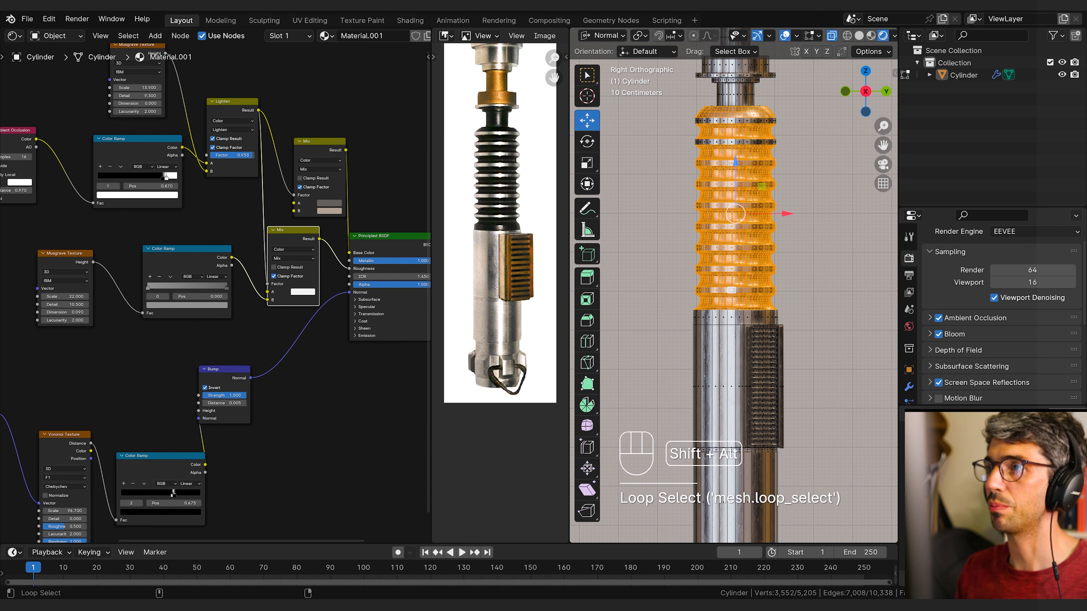
{"action": "key", "text": "ctrl+z"}
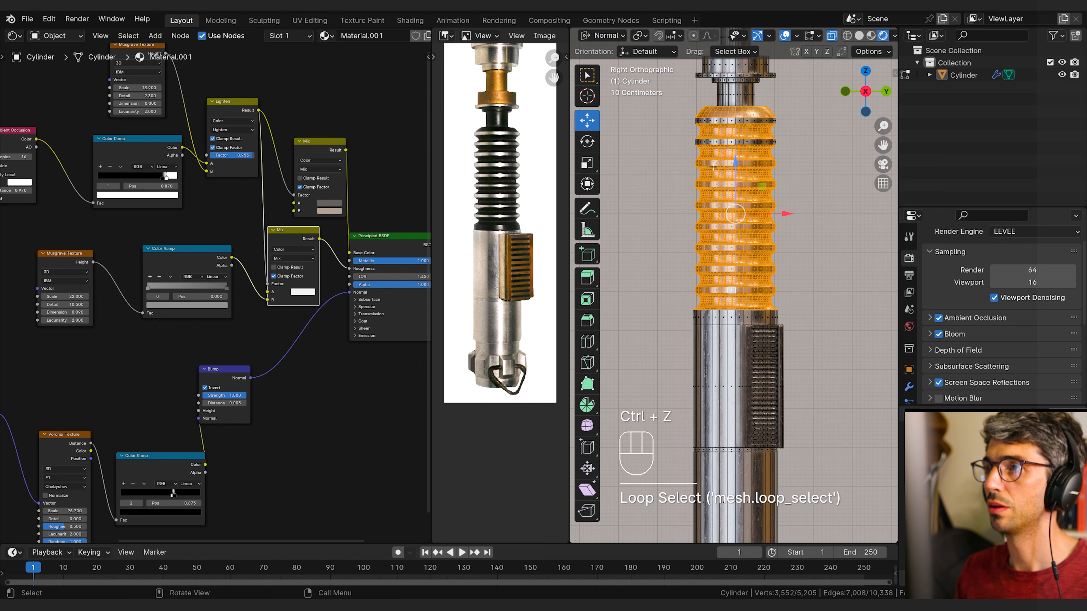
{"action": "left_click", "coordinate": [713, 163], "text": "alt+shift"}
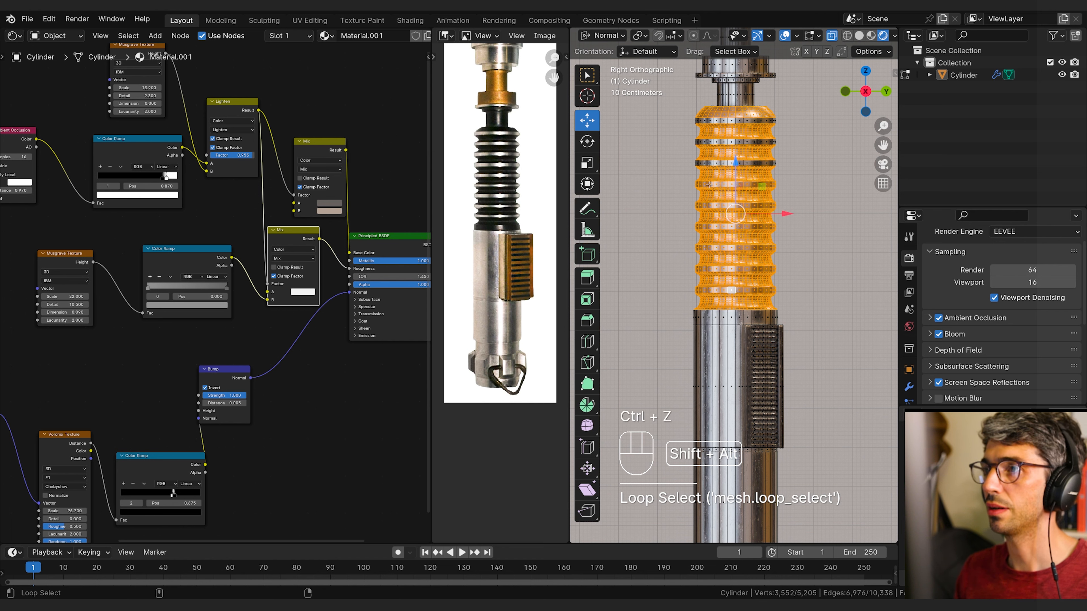
{"action": "left_click", "coordinate": [710, 184], "text": "alt+shift"}
{"action": "left_click", "coordinate": [697, 248], "text": "alt+shift"}
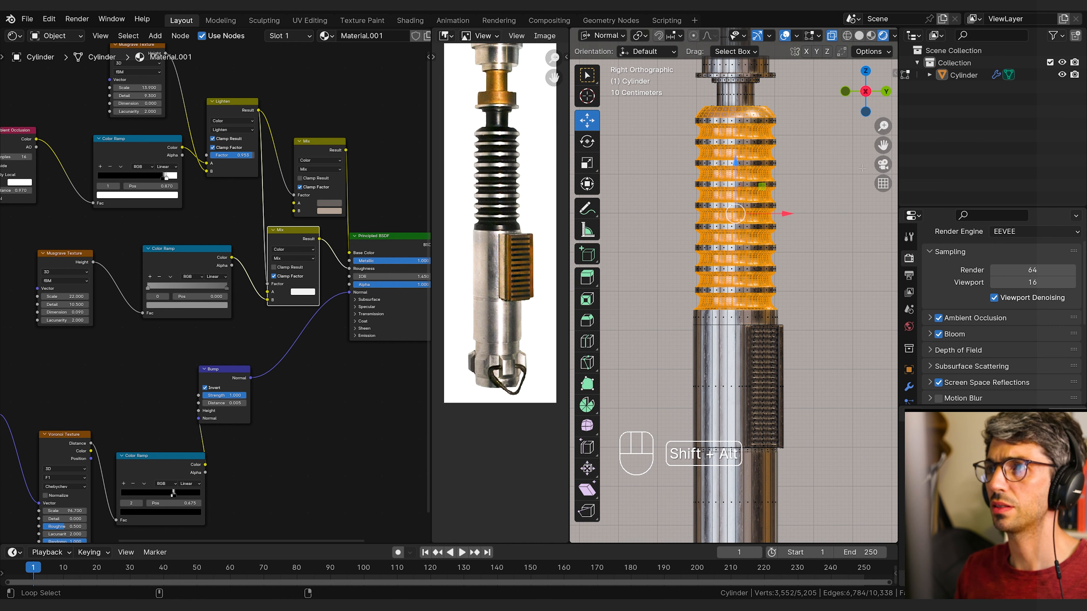
Step: Add the narrow neck directly above the ribbed grip to the selection
{"action": "key", "text": "b"}
{"action": "left_click_drag", "start_coordinate": [778, 107], "coordinate": [690, 95]}
{"action": "key", "text": "b"}
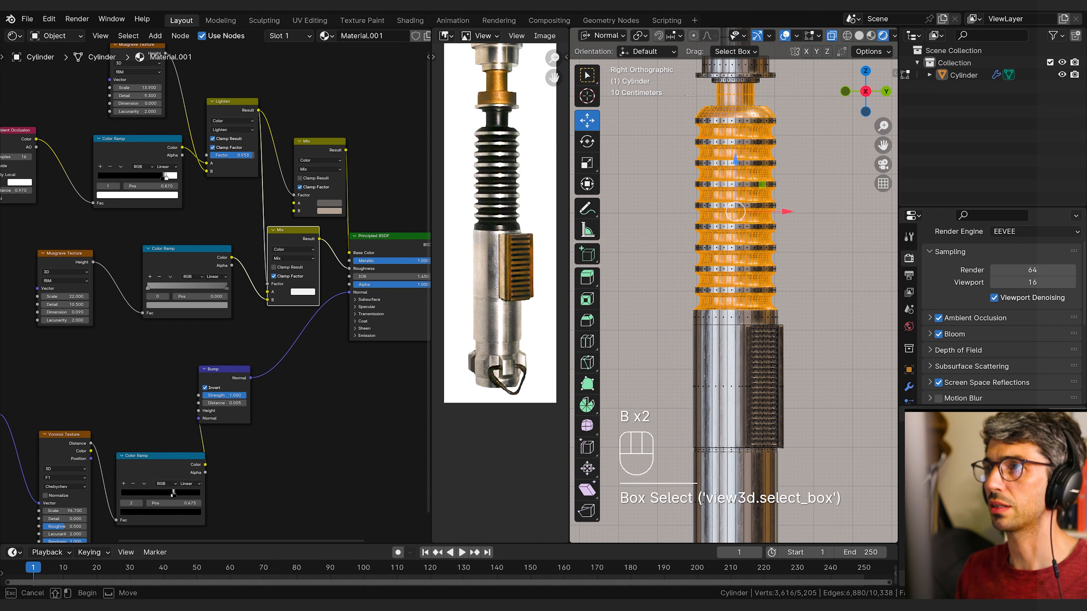
{"action": "middle_click_drag", "start_coordinate": [734, 104], "coordinate": [745, 171], "text": "shift"}
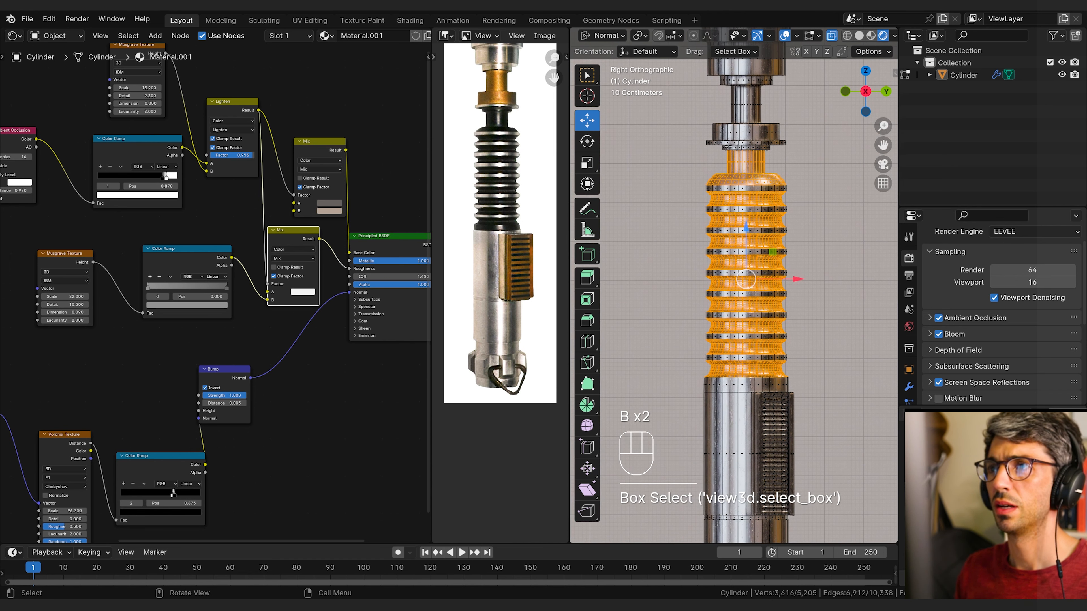
{"action": "key", "text": "b"}
{"action": "left_click_drag", "start_coordinate": [715, 147], "coordinate": [817, 168]}
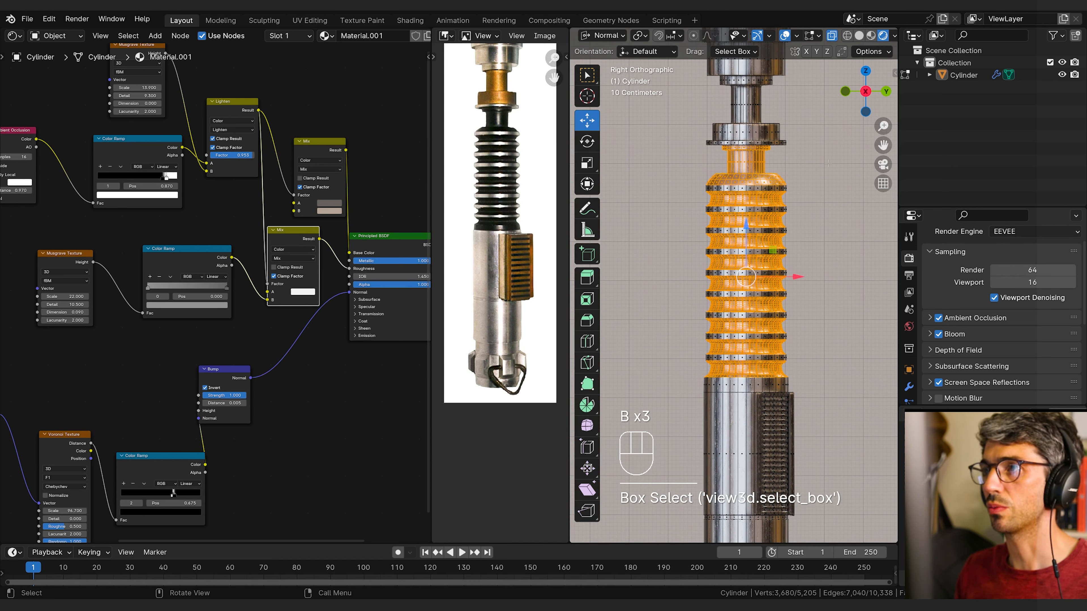
{"action": "middle_click_drag", "start_coordinate": [828, 163], "coordinate": [802, 140], "text": "shift"}
{"action": "scroll", "coordinate": [913, 307], "scroll_direction": "down", "scroll_amount": 3}
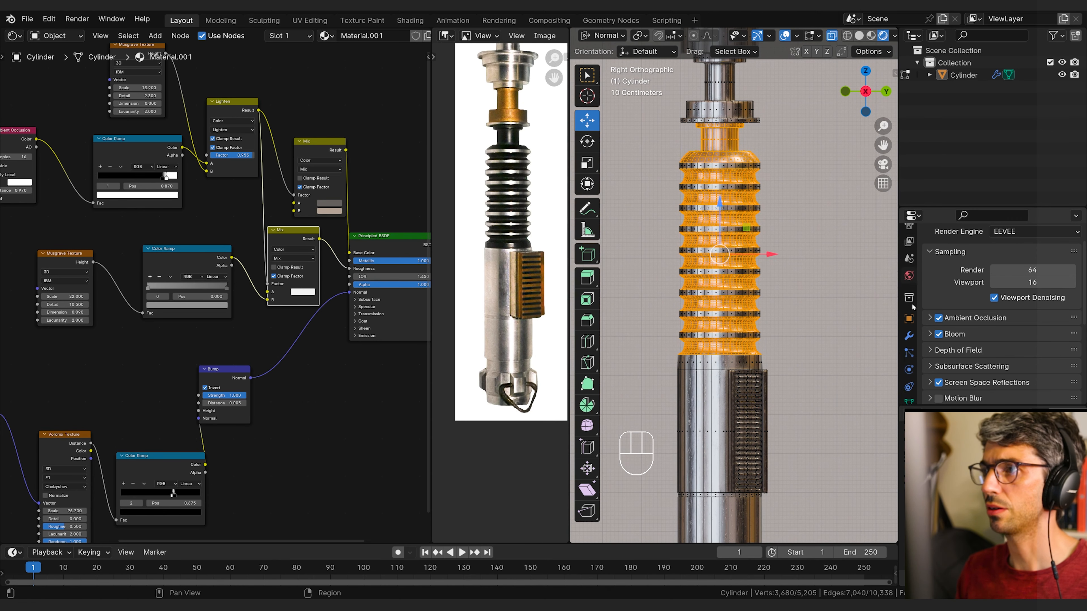
Step: Add a second material slot holding a single-user copy of Material.001 and assign it to the selected grip and neck faces
{"action": "scroll", "coordinate": [911, 310], "scroll_direction": "down", "scroll_amount": 2}
{"action": "left_click", "coordinate": [910, 387]}
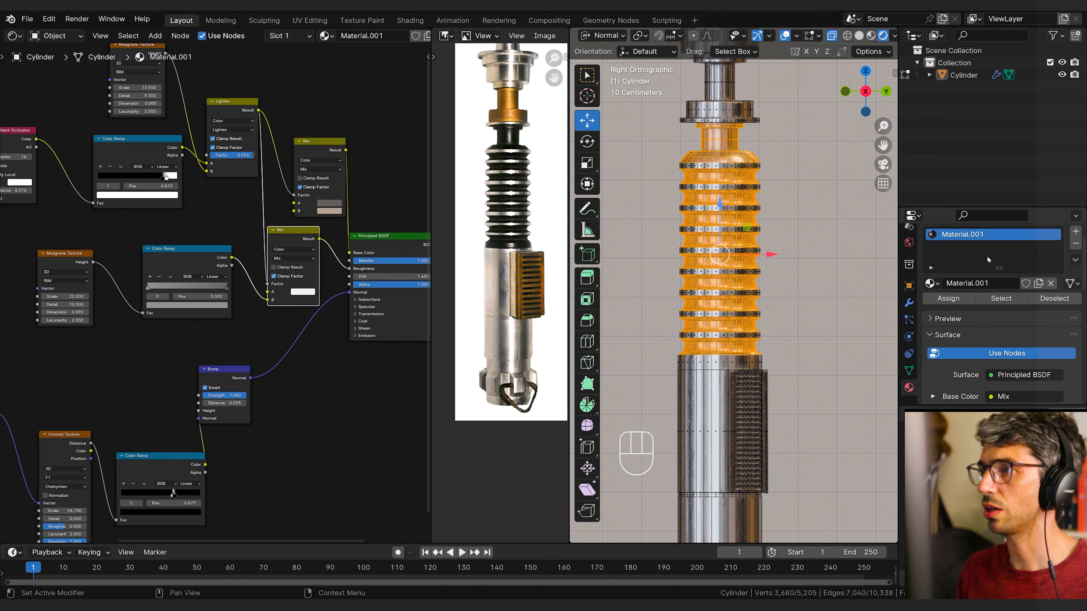
{"action": "left_click", "coordinate": [1075, 231]}
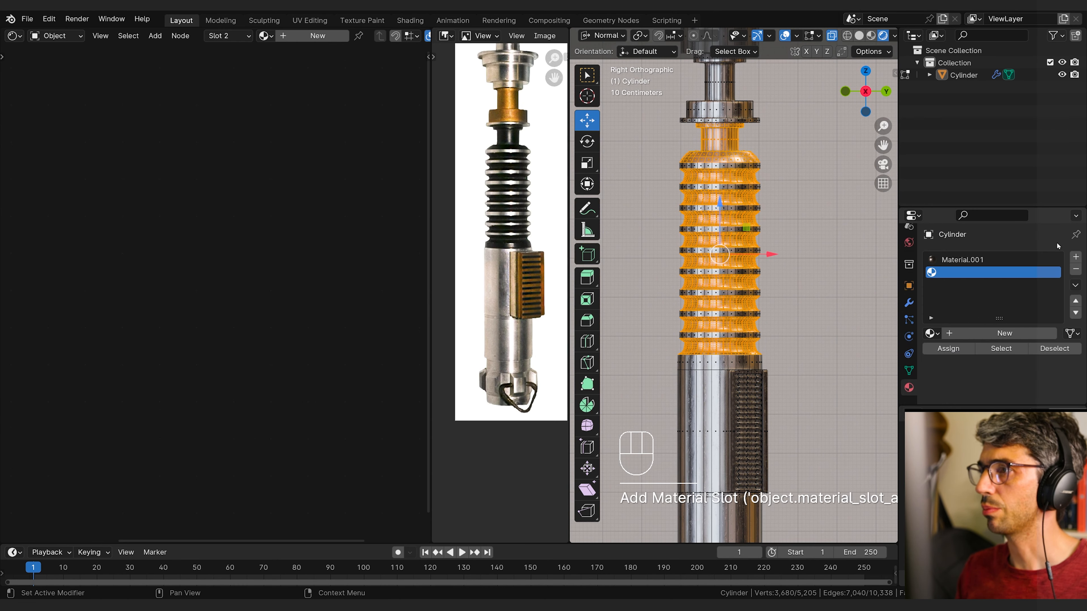
{"action": "left_click", "coordinate": [931, 334]}
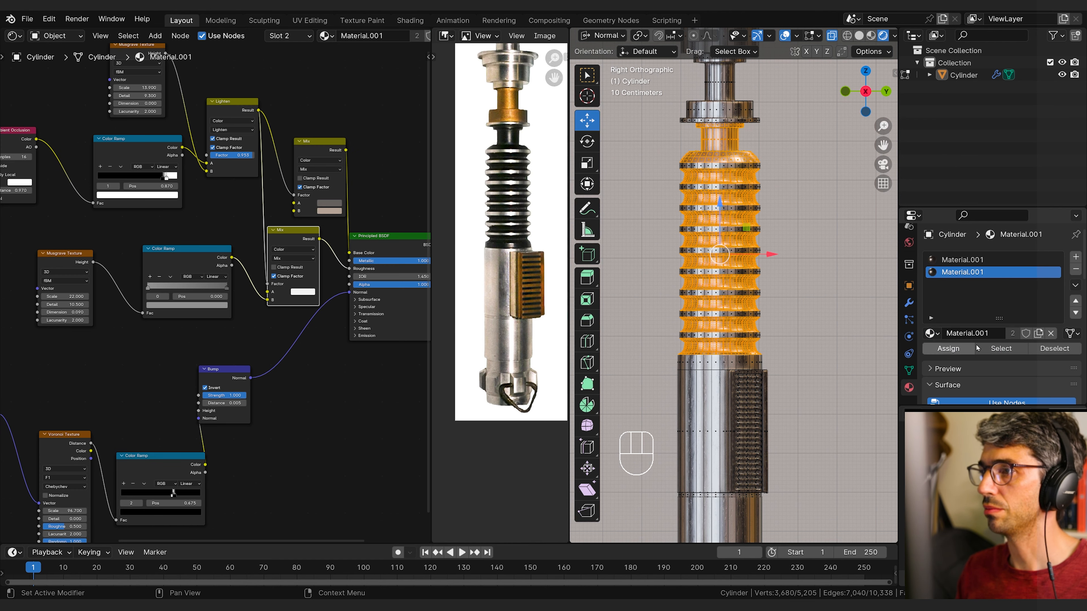
{"action": "left_click", "coordinate": [1039, 333]}
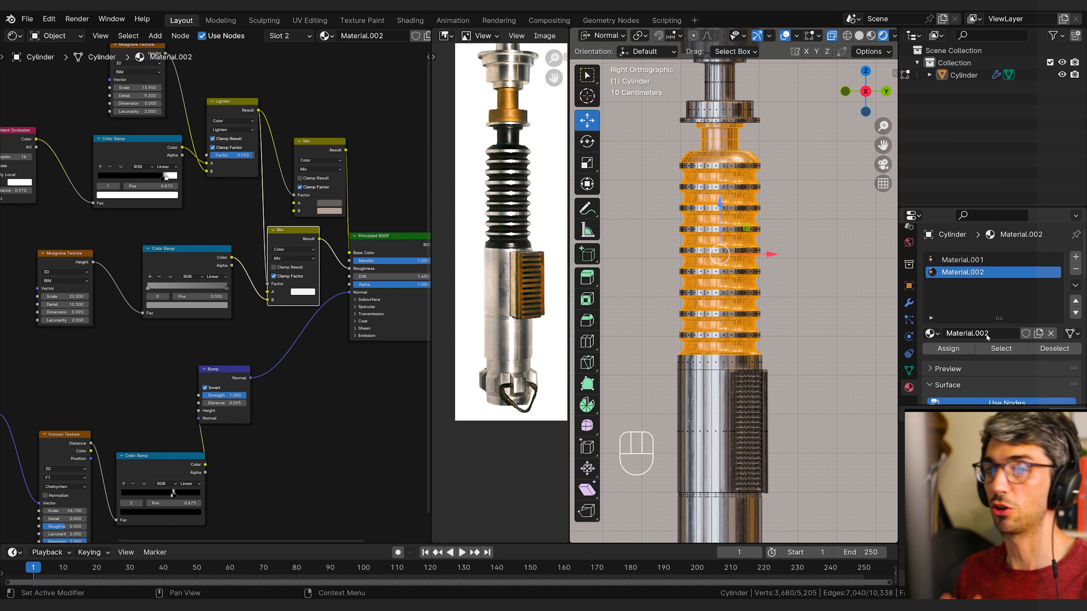
{"action": "left_click", "coordinate": [949, 350]}
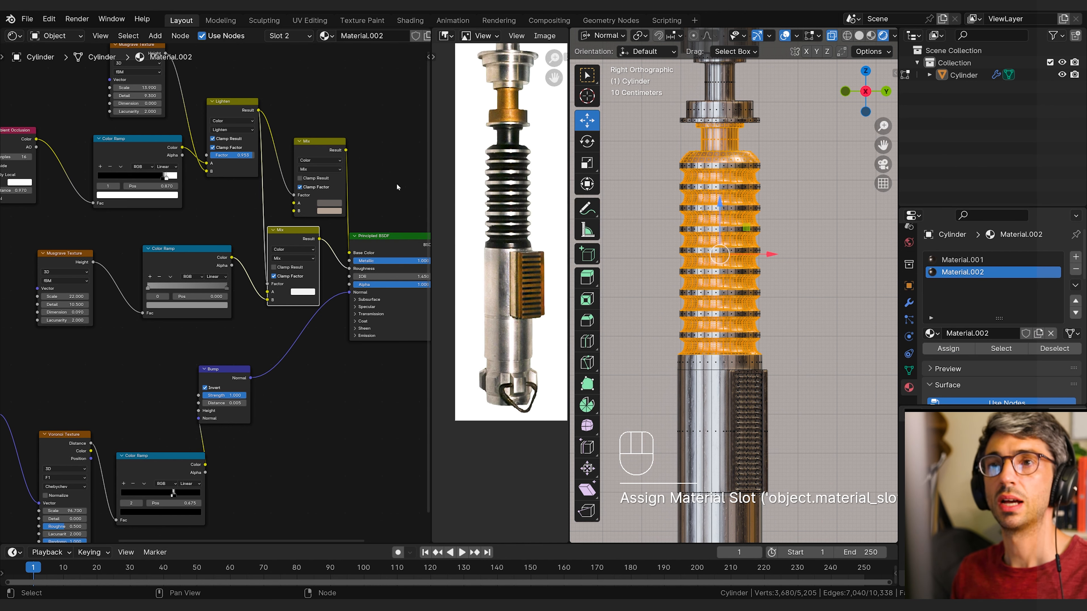
Step: Darken color B of Material.002's base color Mix node to near black and return to Object Mode
{"action": "middle_click_drag", "start_coordinate": [329, 114], "coordinate": [314, 156]}
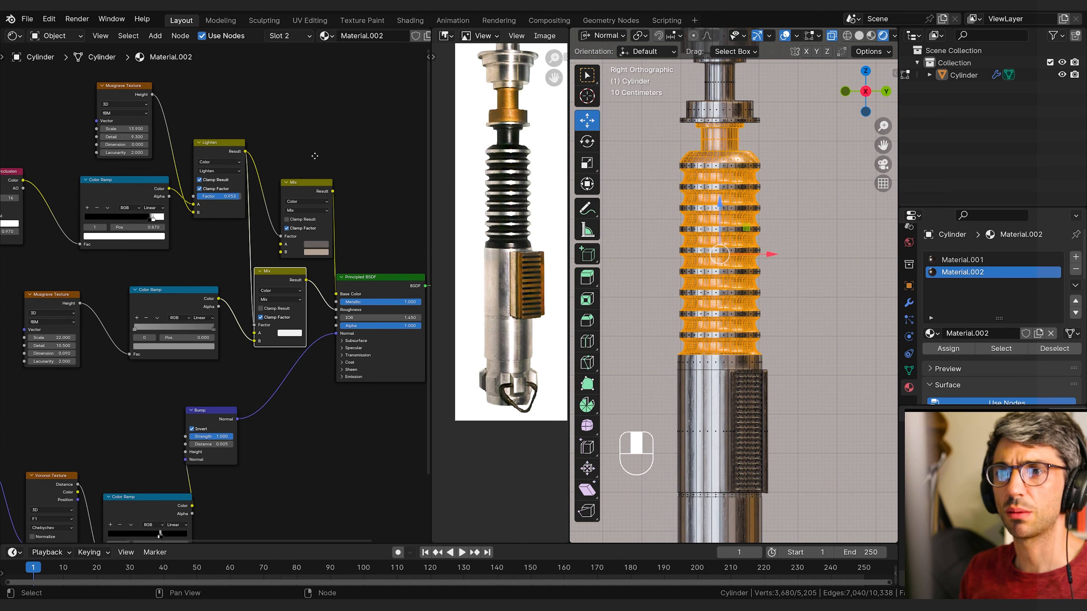
{"action": "left_click", "coordinate": [319, 254]}
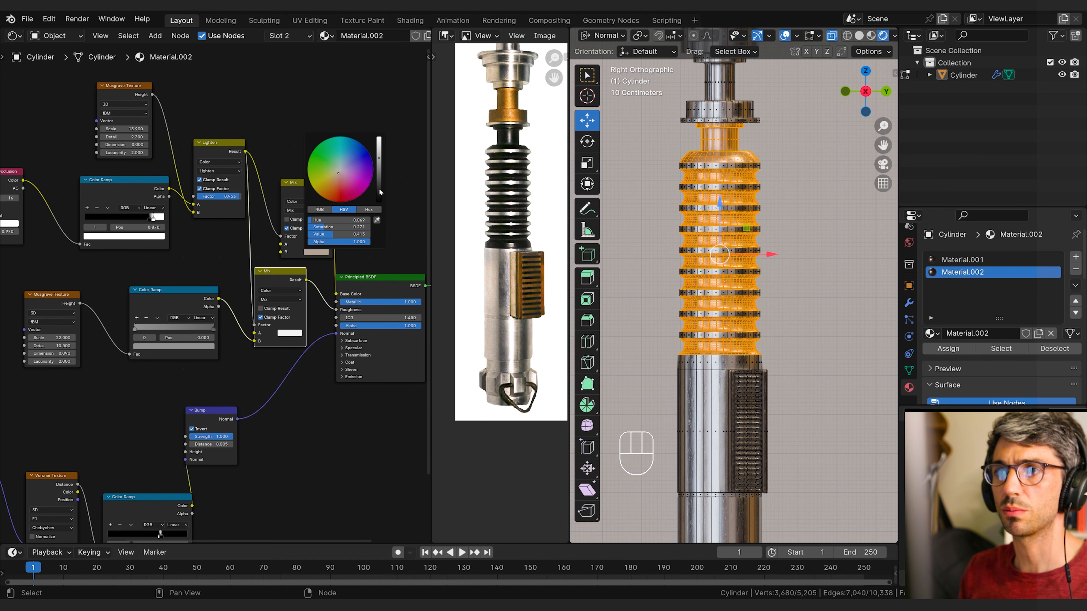
{"action": "left_click", "coordinate": [379, 188]}
{"action": "key", "text": "Tab"}
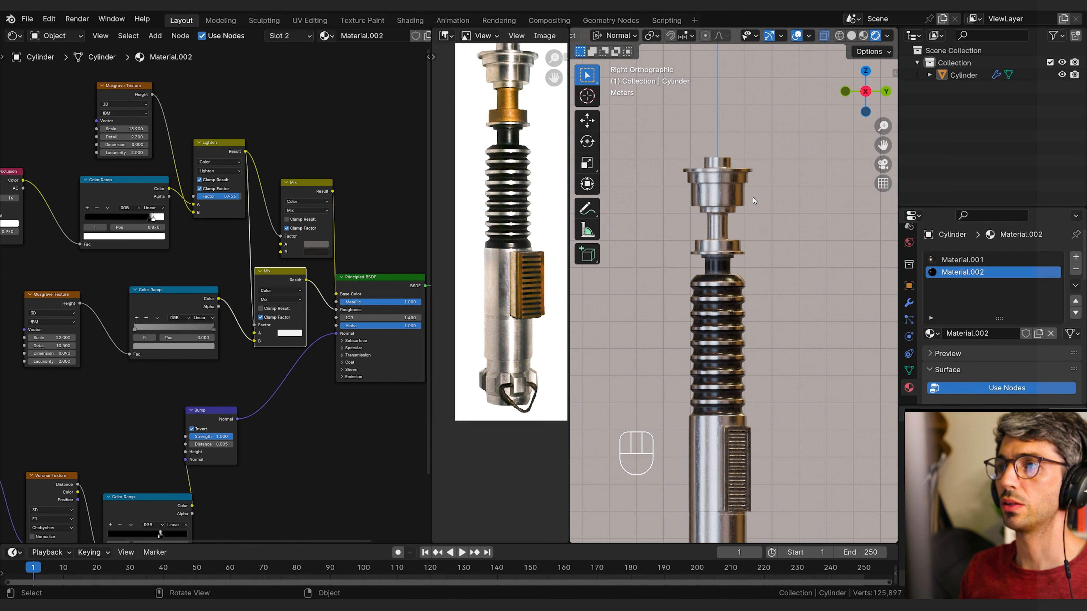
Step: Back in Edit Mode, select the slim neck below the emitter head and the upper band of the collar beneath it
{"action": "key", "text": "Tab"}
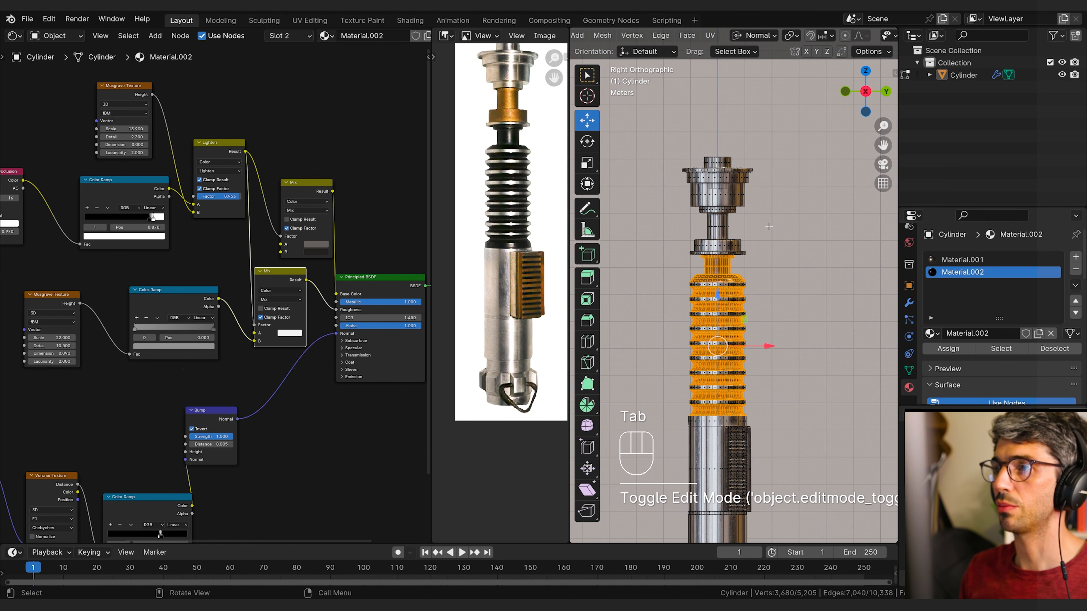
{"action": "left_click", "coordinate": [715, 199]}
{"action": "key", "text": "b"}
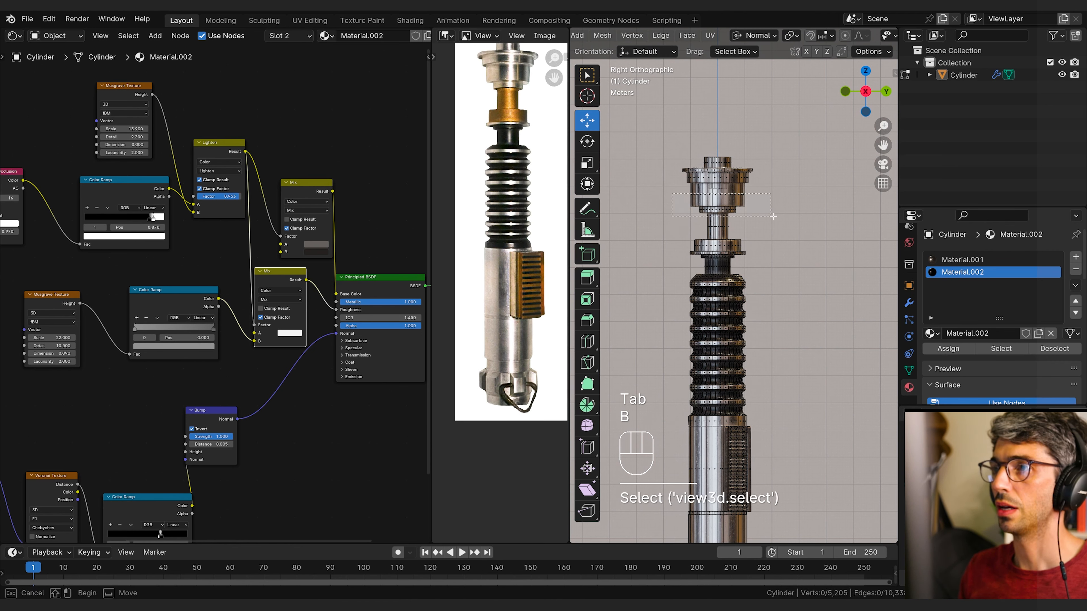
{"action": "left_click_drag", "start_coordinate": [772, 217], "coordinate": [772, 216]}
{"action": "left_click", "coordinate": [812, 233]}
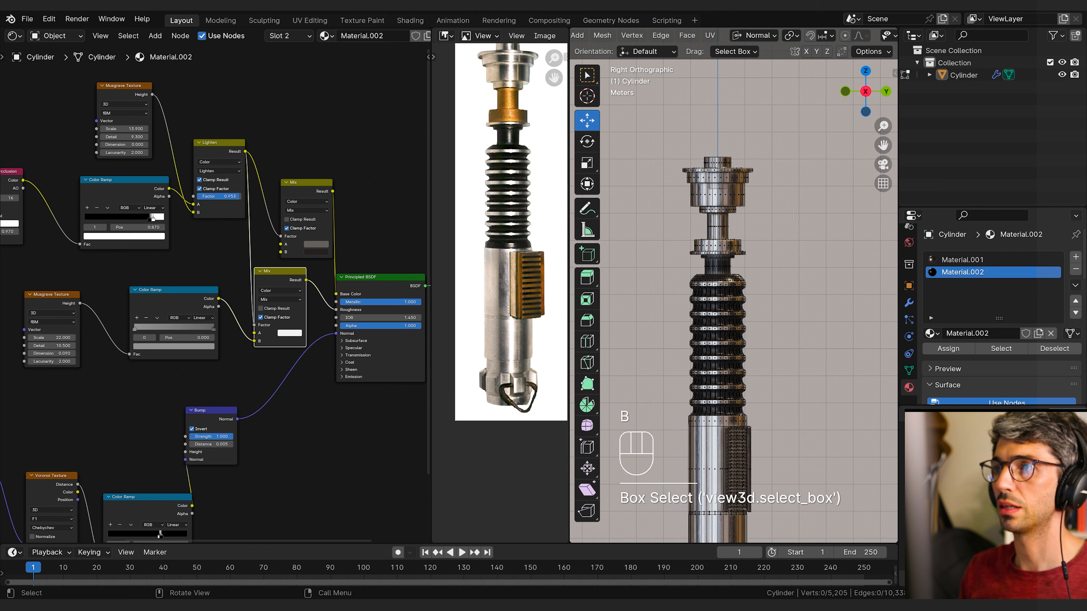
{"action": "key", "text": "b"}
{"action": "left_click_drag", "start_coordinate": [693, 218], "coordinate": [778, 240]}
{"action": "key", "text": "b"}
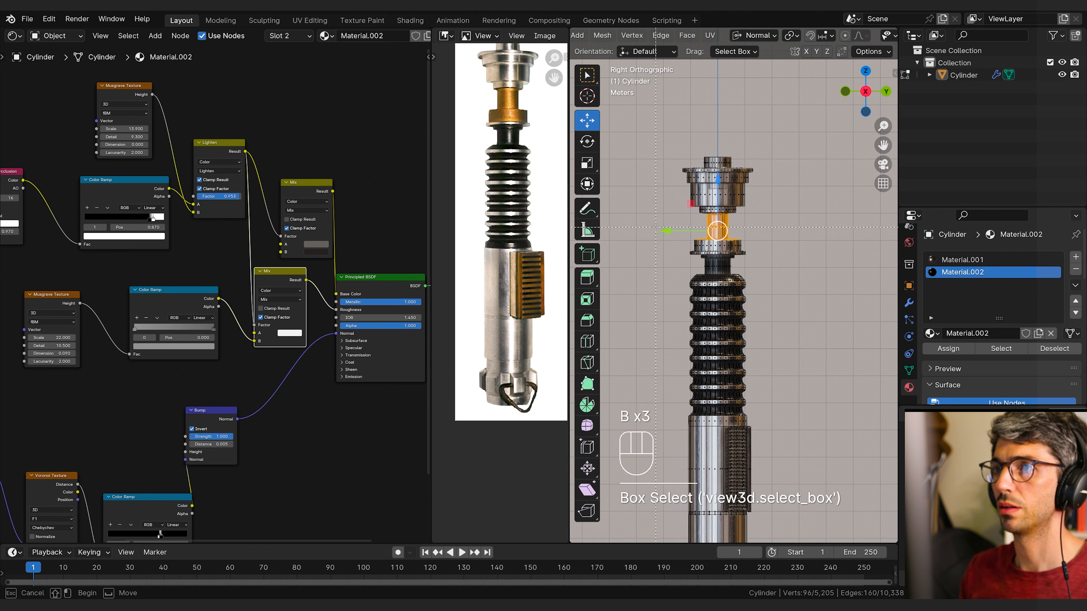
{"action": "left_click_drag", "start_coordinate": [649, 223], "coordinate": [777, 248]}
{"action": "scroll", "coordinate": [770, 428], "scroll_direction": "up", "scroll_amount": 1}
{"action": "middle_click_drag", "start_coordinate": [747, 501], "coordinate": [723, 388], "text": "shift"}
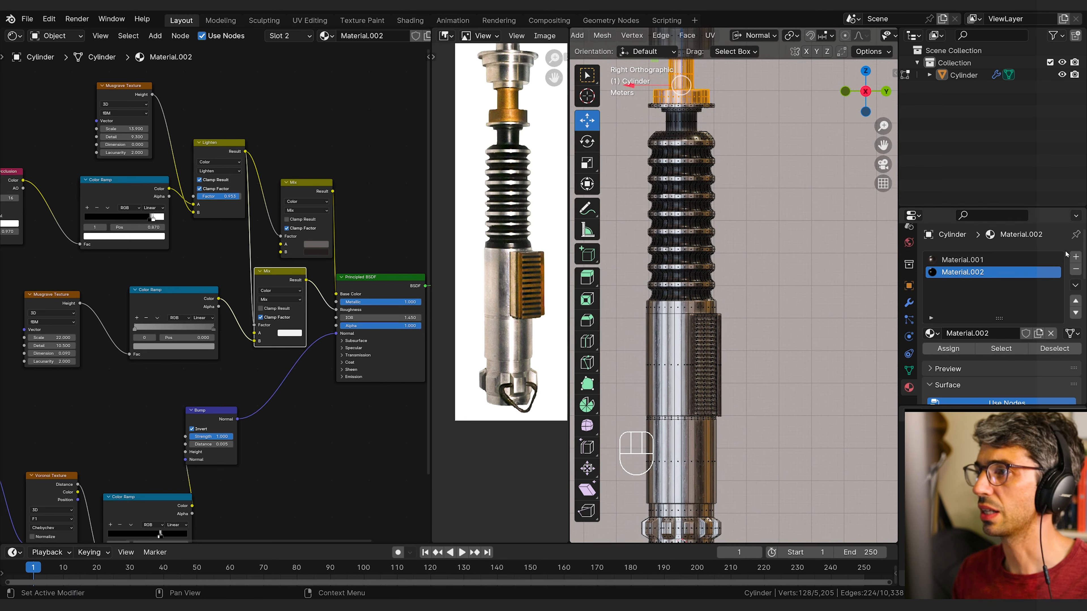
Step: Add a third material slot with a single-user copy of Material.002 and assign it to the selected neck and collar
{"action": "left_click", "coordinate": [1079, 258]}
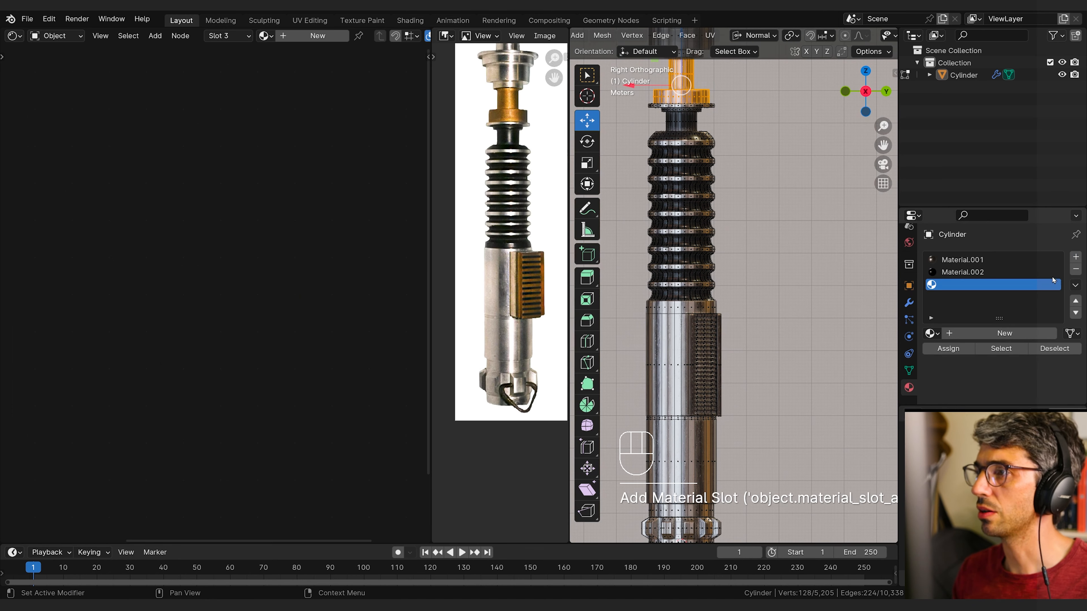
{"action": "left_click", "coordinate": [931, 334]}
{"action": "left_click", "coordinate": [864, 377]}
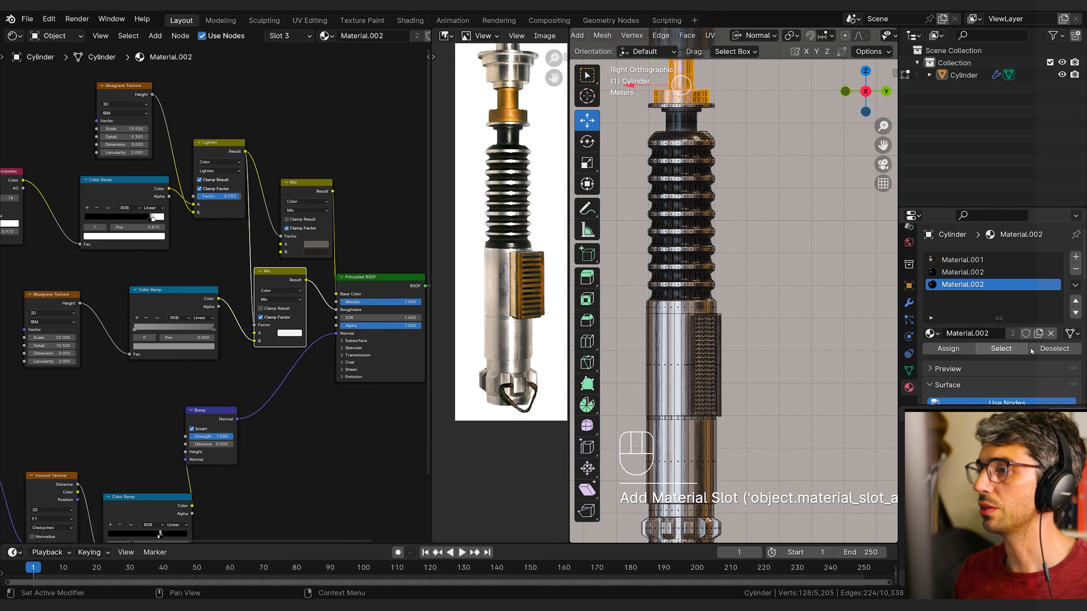
{"action": "left_click", "coordinate": [1039, 334]}
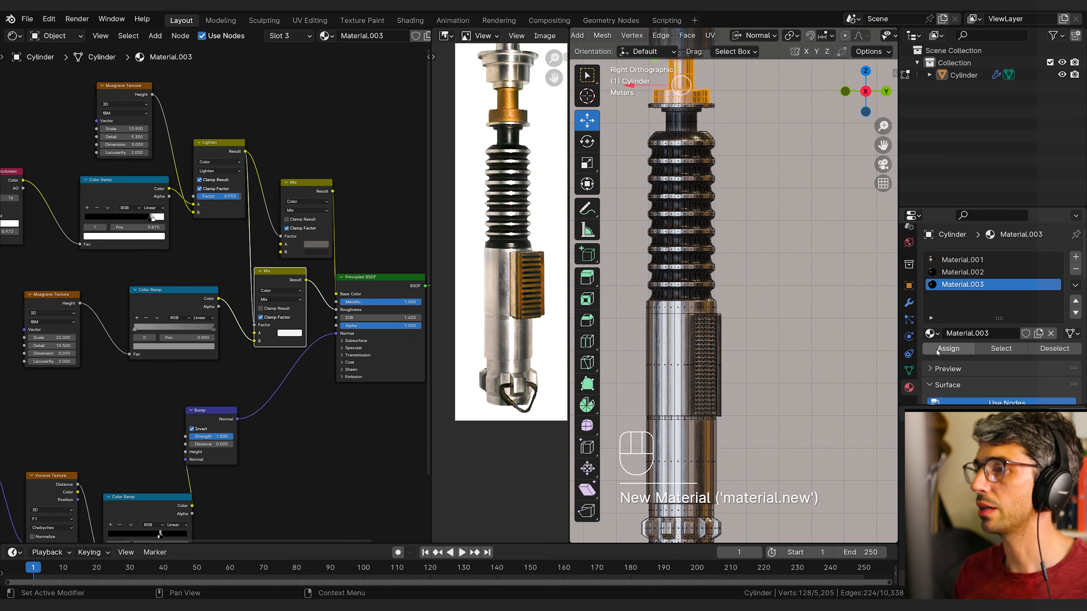
{"action": "left_click", "coordinate": [959, 348]}
Step: Brighten color B of Material.003's base color Mix node, tint it muted gold, and return to Object Mode
{"action": "left_click", "coordinate": [311, 247]}
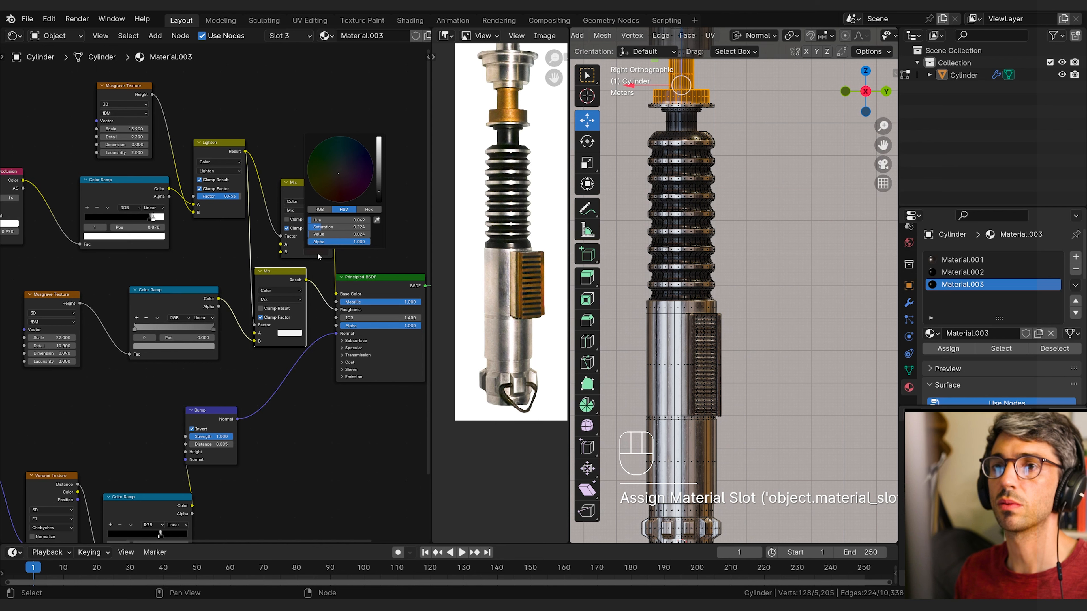
{"action": "left_click", "coordinate": [379, 166]}
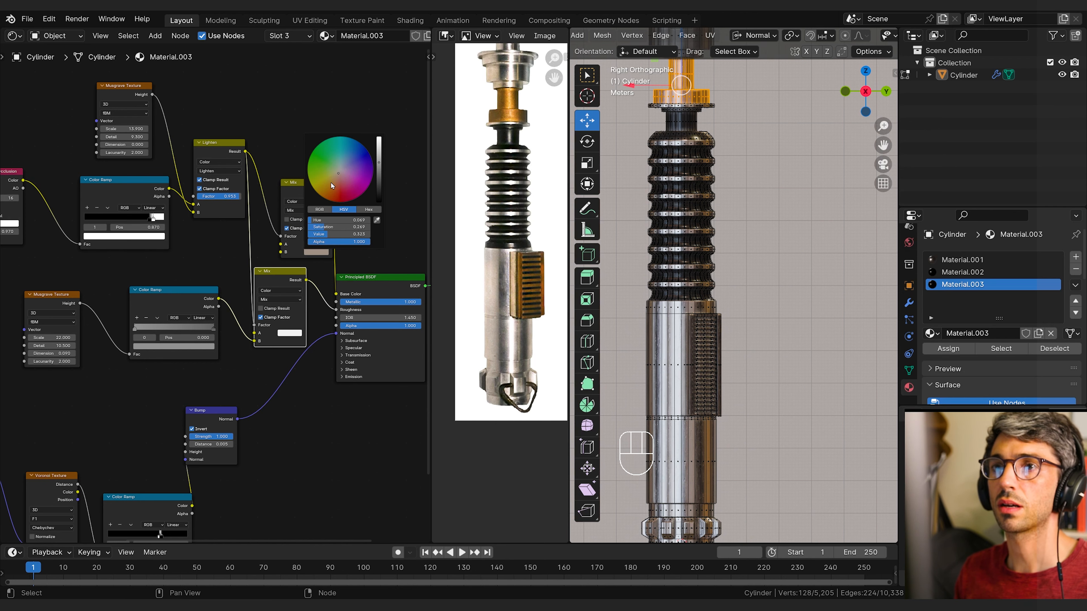
{"action": "key", "text": "Tab"}
{"action": "middle_click_drag", "start_coordinate": [732, 89], "coordinate": [773, 204], "text": "shift"}
{"action": "middle_click_drag", "start_coordinate": [761, 260], "coordinate": [792, 276], "text": "shift"}
Step: Brighten Material.003's gold Mix color further and shift it to a more saturated orange gold, checking it against the reference
{"action": "left_click", "coordinate": [317, 252]}
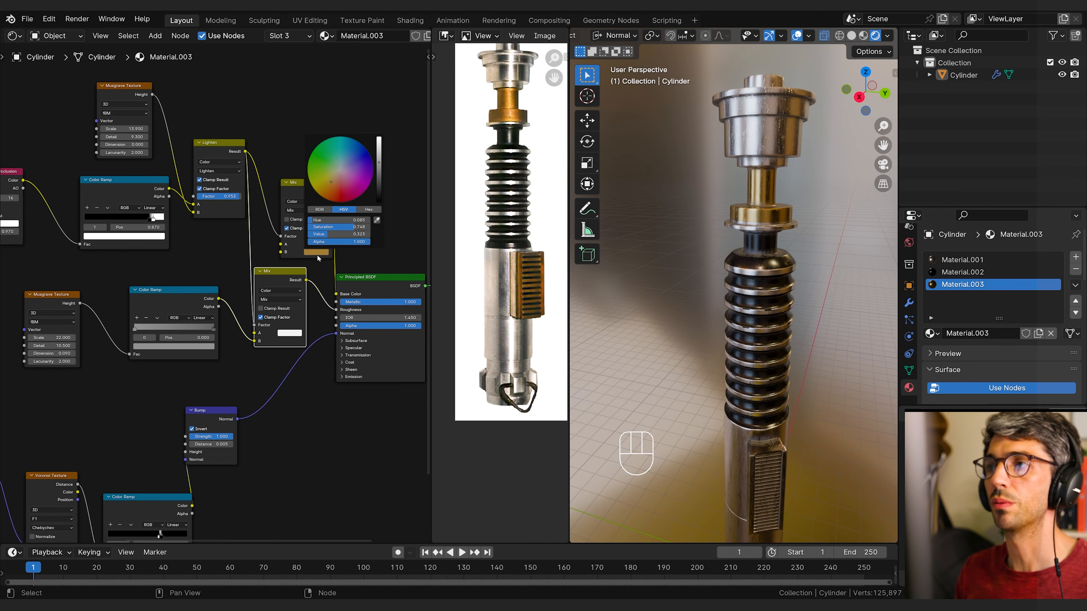
{"action": "left_click", "coordinate": [322, 253]}
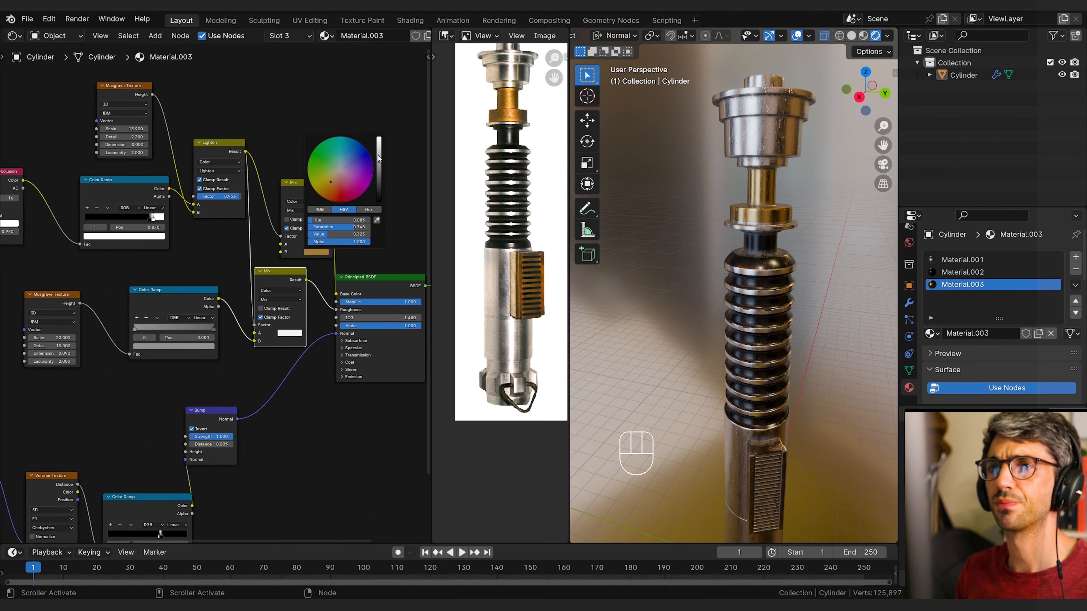
{"action": "left_click_drag", "start_coordinate": [379, 159], "coordinate": [375, 158]}
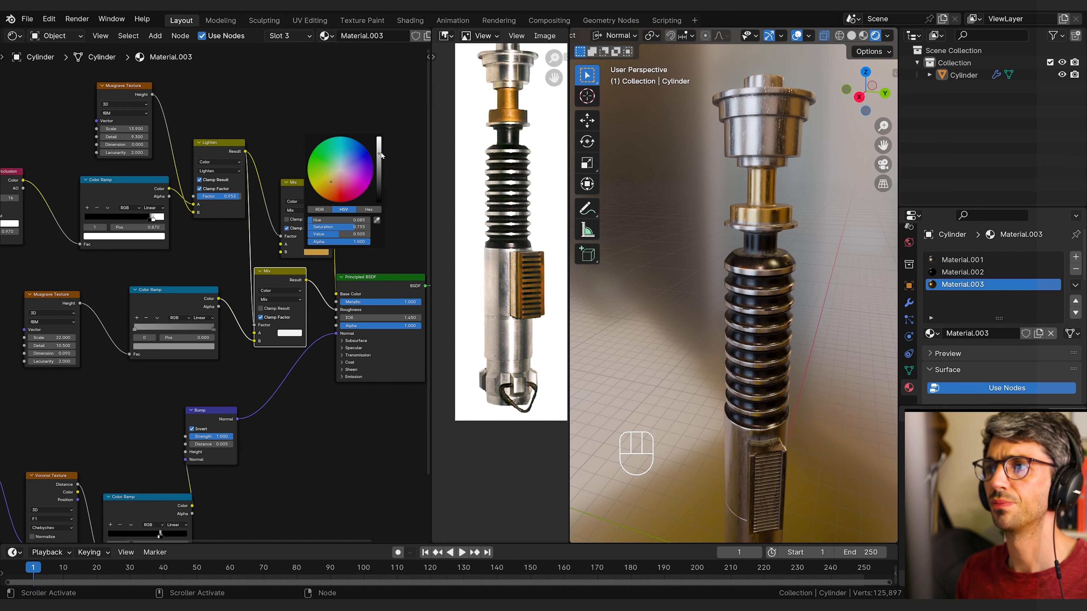
{"action": "left_click", "coordinate": [332, 191]}
{"action": "left_click_drag", "start_coordinate": [331, 188], "coordinate": [329, 188]}
{"action": "scroll", "coordinate": [770, 240], "scroll_direction": "down", "scroll_amount": 3}
{"action": "middle_click_drag", "start_coordinate": [768, 242], "coordinate": [795, 235]}
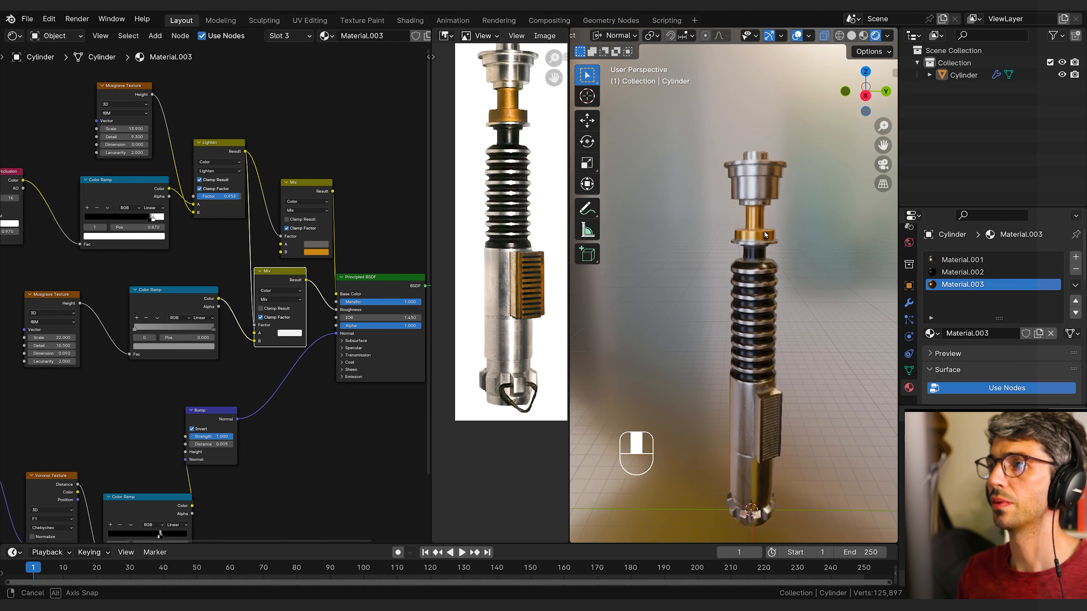
{"action": "scroll", "coordinate": [794, 235], "scroll_direction": "up", "scroll_amount": 2}
{"action": "scroll", "coordinate": [804, 200], "scroll_direction": "up", "scroll_amount": 4}
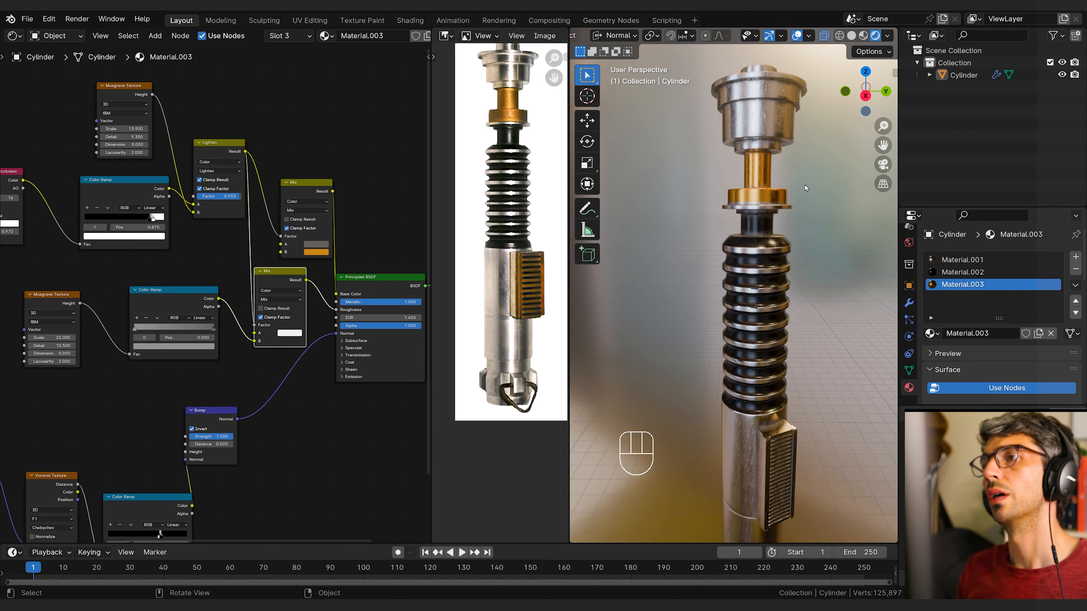
Step: Add an edge loop to the gold collar band, slid down close to the flange below it with a factor of about 0.913
{"action": "key", "text": "Tab"}
{"action": "scroll", "coordinate": [776, 196], "scroll_direction": "up", "scroll_amount": 8}
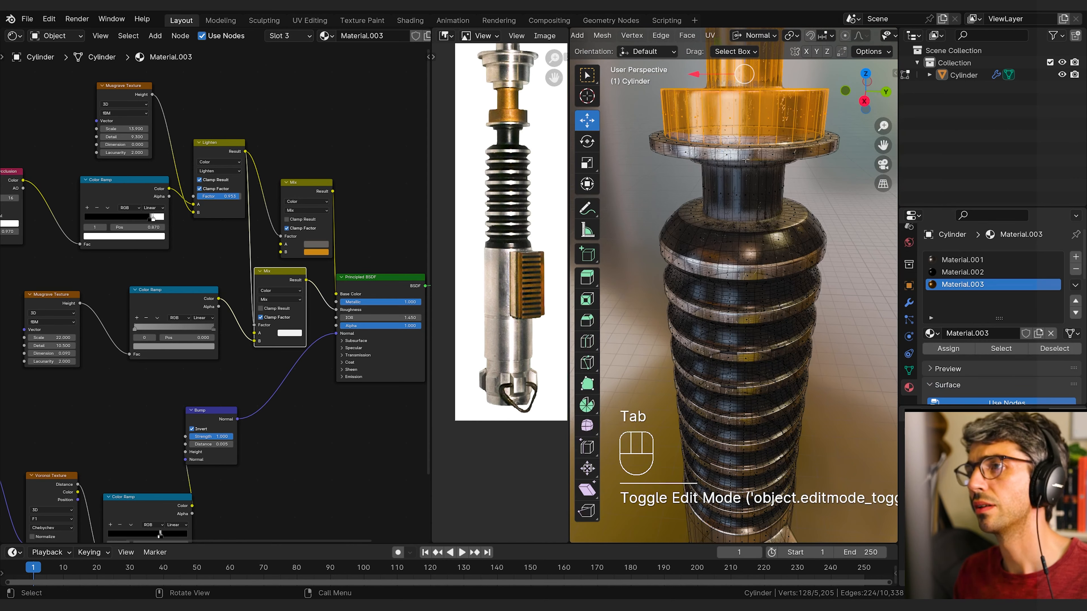
{"action": "mouse_move", "coordinate": [727, 183]}
{"action": "middle_mouse_down", "text": "shift"}
{"action": "mouse_move", "coordinate": [736, 157]}
{"action": "mouse_move", "coordinate": [737, 227]}
{"action": "mouse_move", "coordinate": [701, 195]}
{"action": "mouse_move", "coordinate": [711, 173]}
{"action": "middle_mouse_up", "text": "shift"}
{"action": "scroll", "coordinate": [728, 214], "scroll_direction": "down", "scroll_amount": 3}
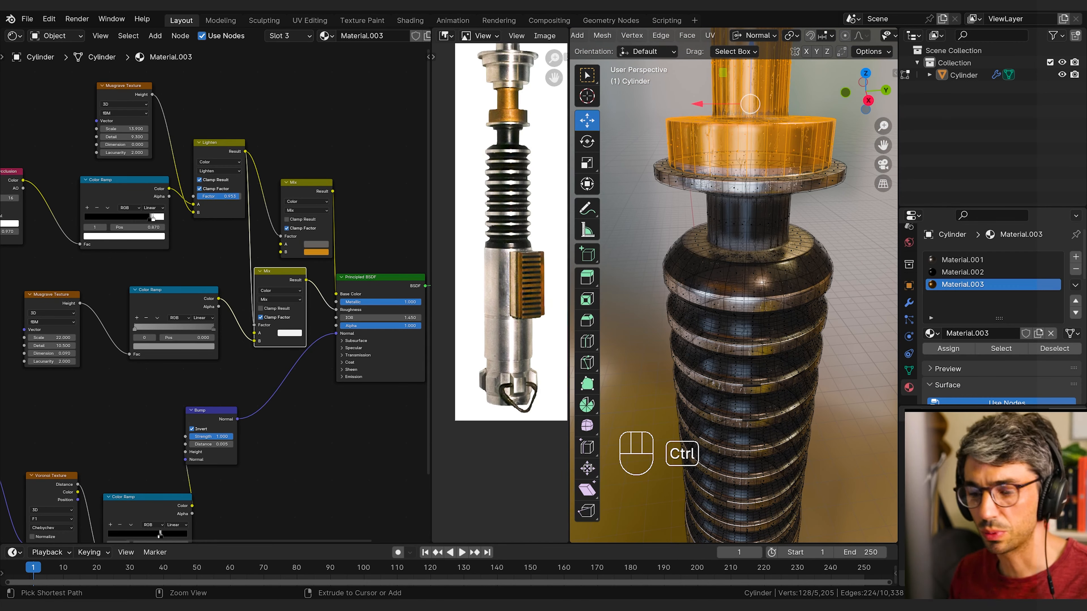
{"action": "key", "text": "ctrl+r"}
{"action": "left_click", "coordinate": [671, 142]}
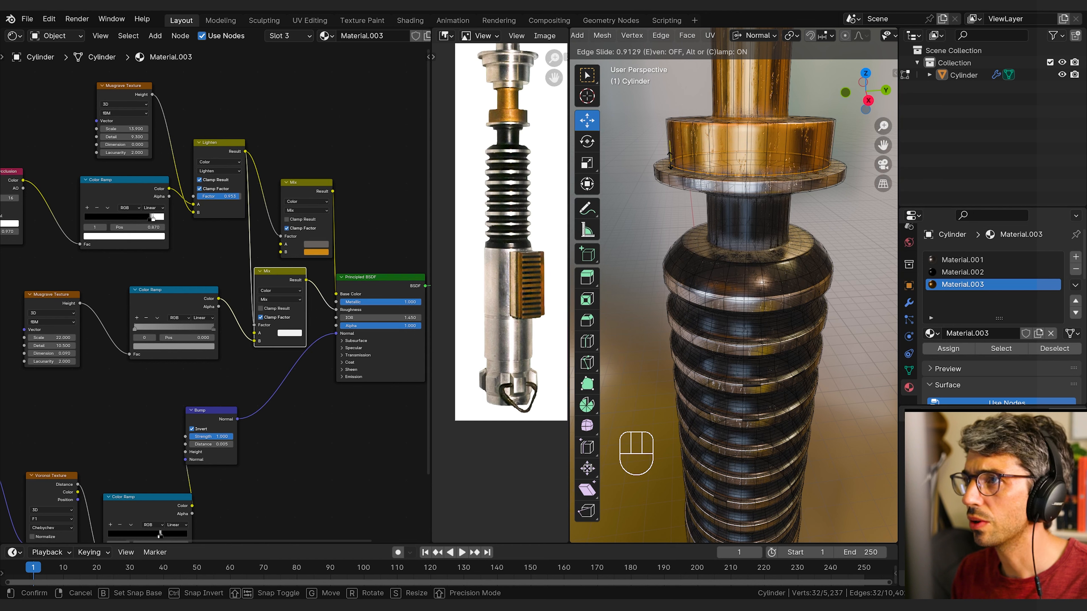
{"action": "left_click", "coordinate": [670, 162]}
{"action": "scroll", "coordinate": [727, 171], "scroll_direction": "up", "scroll_amount": 3}
{"action": "scroll", "coordinate": [740, 171], "scroll_direction": "up", "scroll_amount": 5, "text": "shift"}
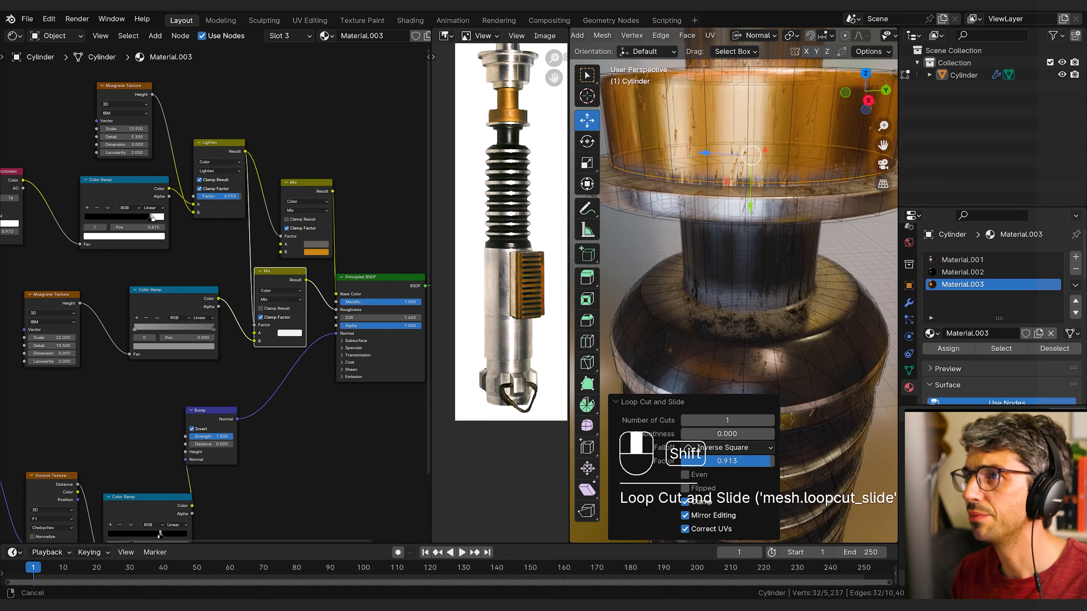
{"action": "key", "text": "Tab"}
{"action": "scroll", "coordinate": [772, 209], "scroll_direction": "down", "scroll_amount": 4}
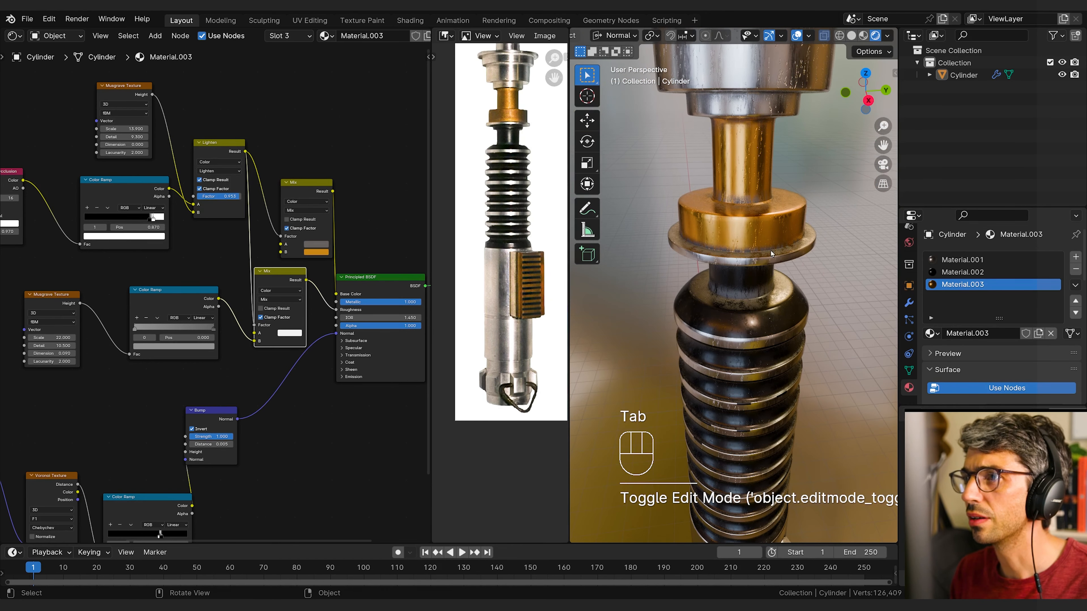
Step: Select the whole control box on the hilt's side in Edit Mode and assign Material.003 to it
{"action": "key", "text": "Tab"}
{"action": "middle_click_drag", "start_coordinate": [789, 331], "coordinate": [828, 274]}
{"action": "key", "text": "b"}
{"action": "left_click_drag", "start_coordinate": [834, 160], "coordinate": [769, 456]}
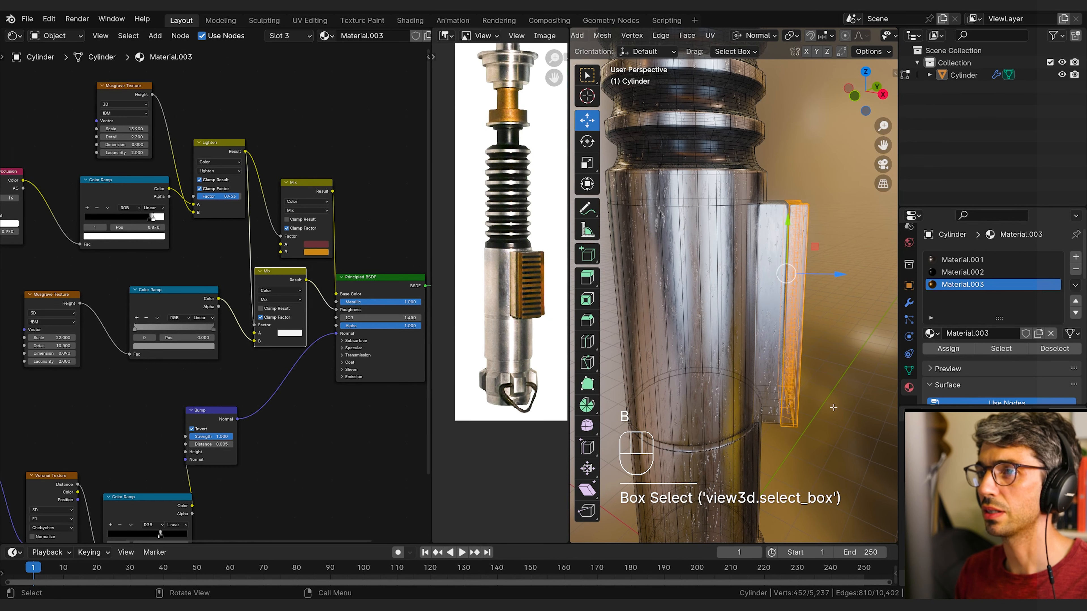
{"action": "middle_click_drag", "start_coordinate": [834, 408], "coordinate": [799, 415]}
{"action": "key", "text": "ctrl+KP_Add"}
{"action": "scroll", "coordinate": [815, 355], "scroll_direction": "down", "scroll_amount": 4}
{"action": "key", "text": "Tab"}
{"action": "scroll", "coordinate": [715, 342], "scroll_direction": "up", "scroll_amount": 5}
{"action": "key", "text": "Tab"}
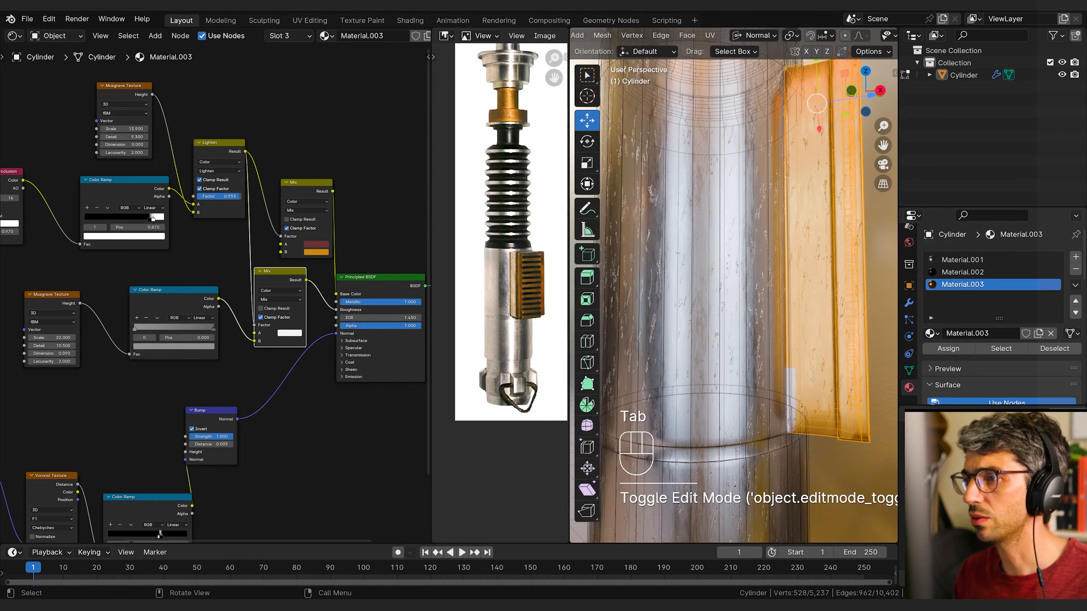
Step: Add an edge loop around the control box's side walls, slid fully against the hilt body
{"action": "middle_click_drag", "start_coordinate": [807, 377], "coordinate": [814, 389]}
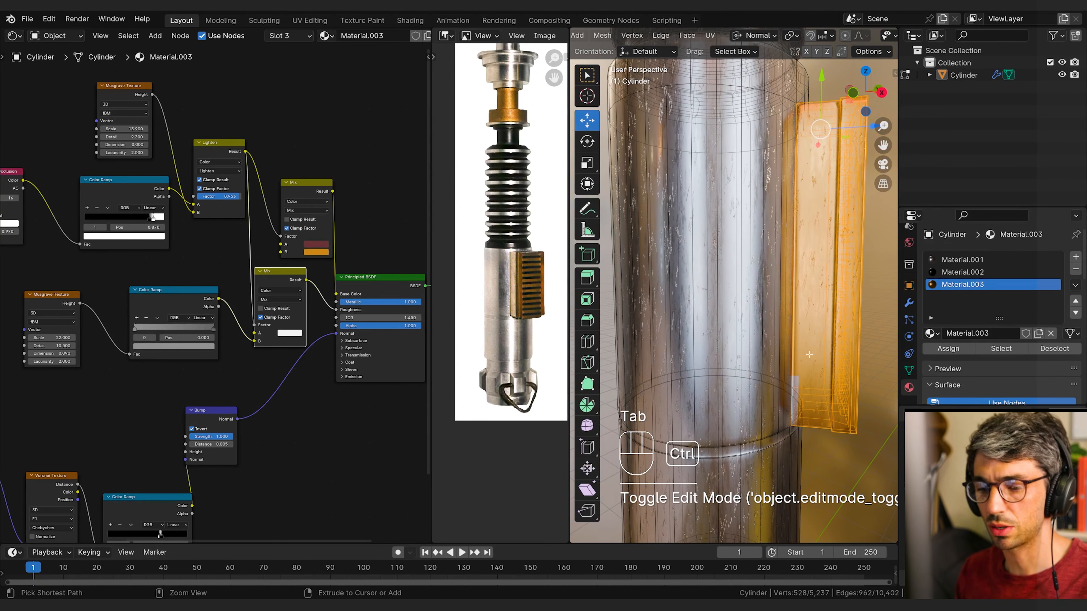
{"action": "key", "text": "ctrl+r"}
{"action": "left_click", "coordinate": [819, 107]}
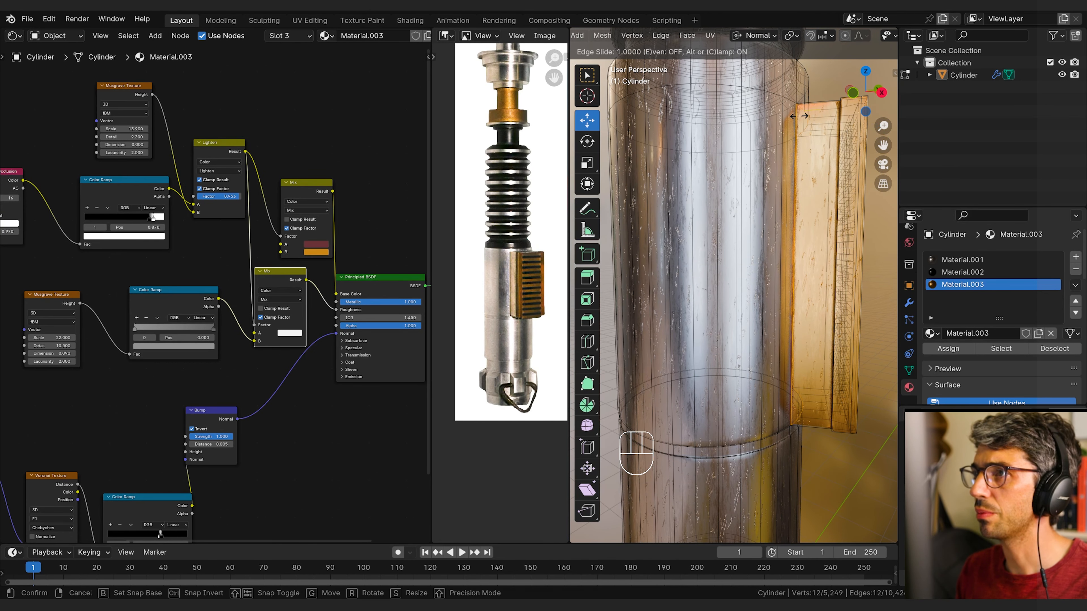
{"action": "left_click", "coordinate": [802, 116]}
{"action": "middle_click_drag", "start_coordinate": [802, 116], "coordinate": [802, 272]}
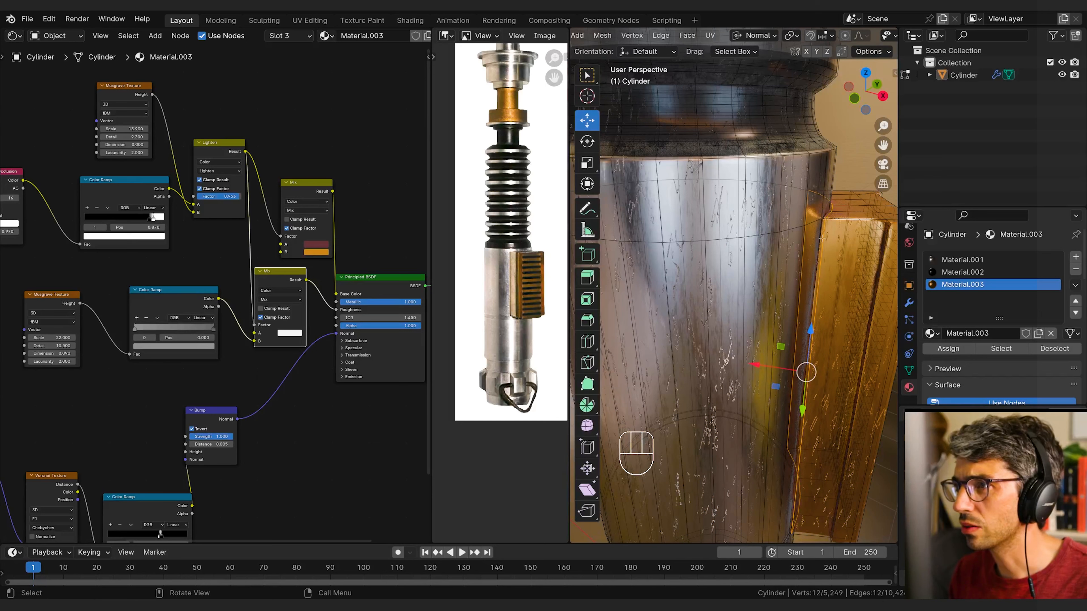
Step: Select the narrow face loop where the control box meets the hilt body and assign Material.001 to it
{"action": "key", "text": "3"}
{"action": "left_click", "coordinate": [826, 215], "text": "alt"}
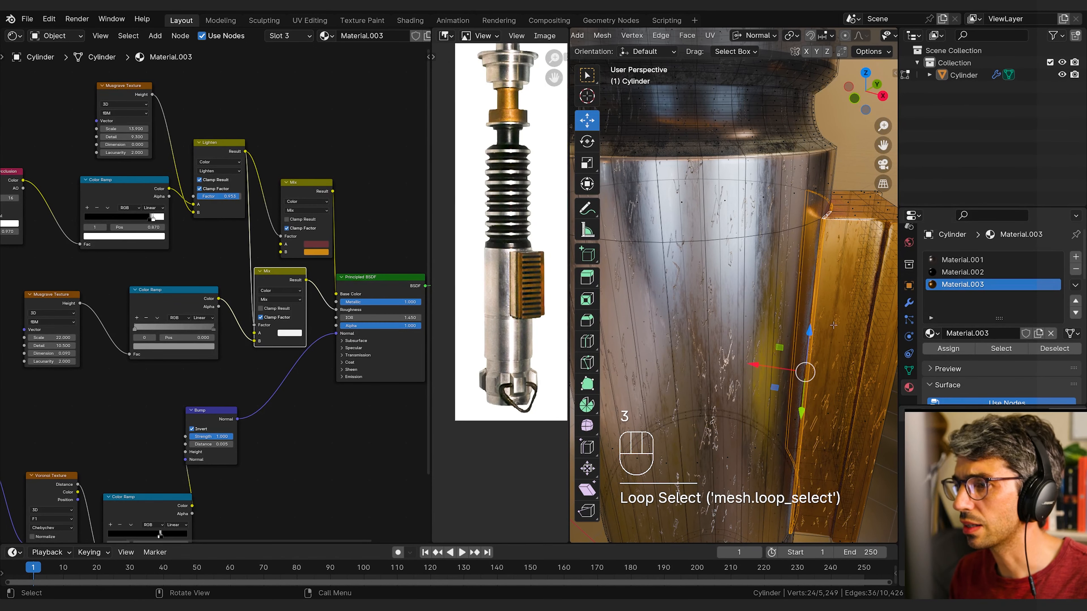
{"action": "left_click", "coordinate": [954, 261]}
{"action": "left_click", "coordinate": [949, 348]}
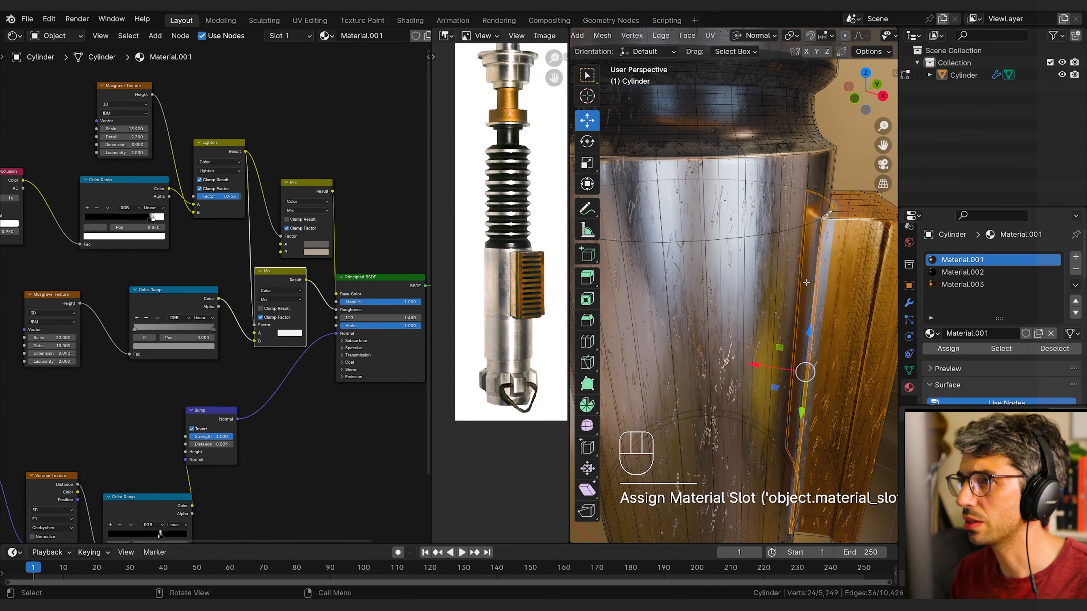
{"action": "key", "text": "Tab"}
{"action": "middle_click_drag", "start_coordinate": [842, 298], "coordinate": [810, 311]}
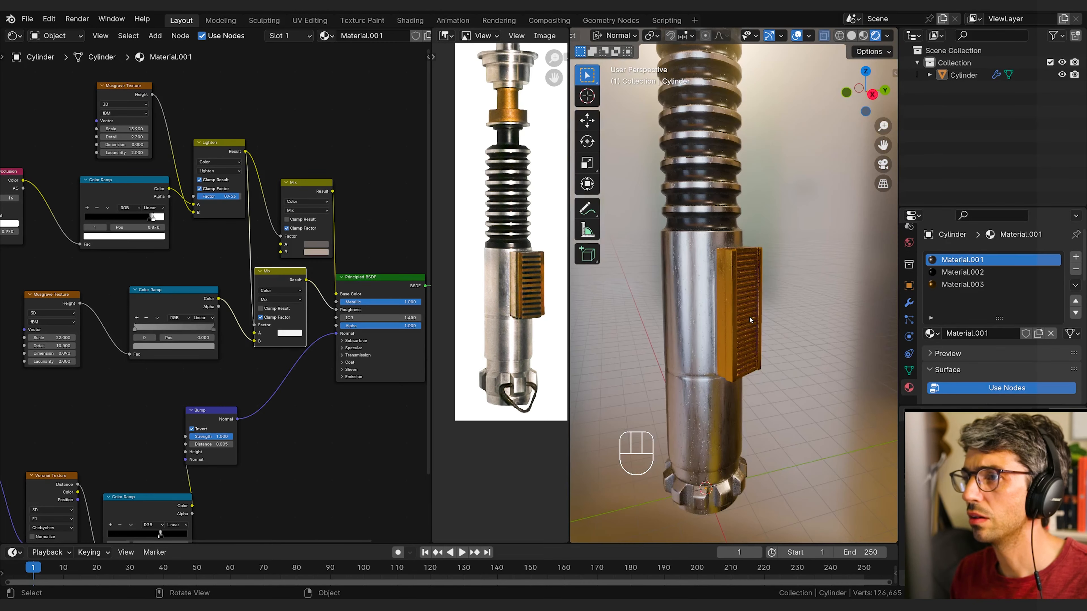
Step: Cut another edge loop along the control box's side, slid close to the box's edge beside the hilt body, and return to Object Mode
{"action": "key", "text": "ctrl+r"}
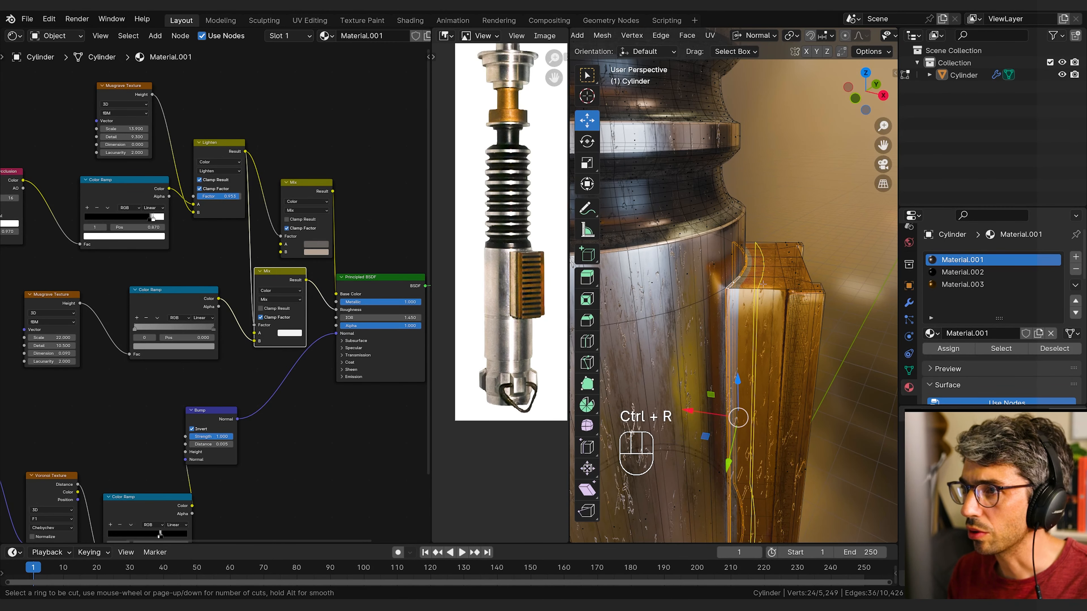
{"action": "left_click", "coordinate": [754, 287]}
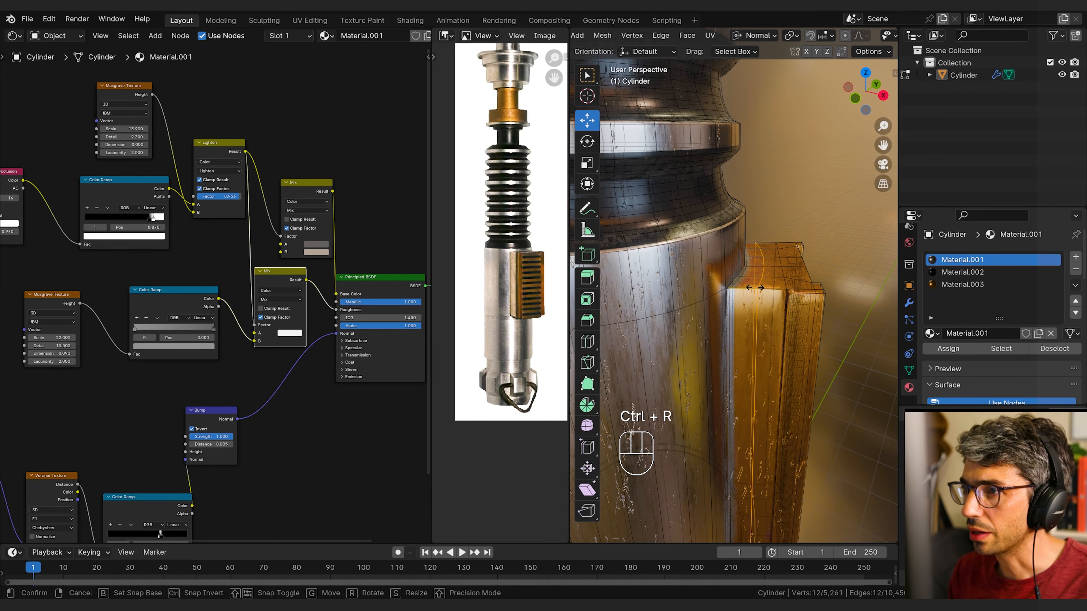
{"action": "left_click", "coordinate": [736, 293]}
{"action": "key", "text": "Tab"}
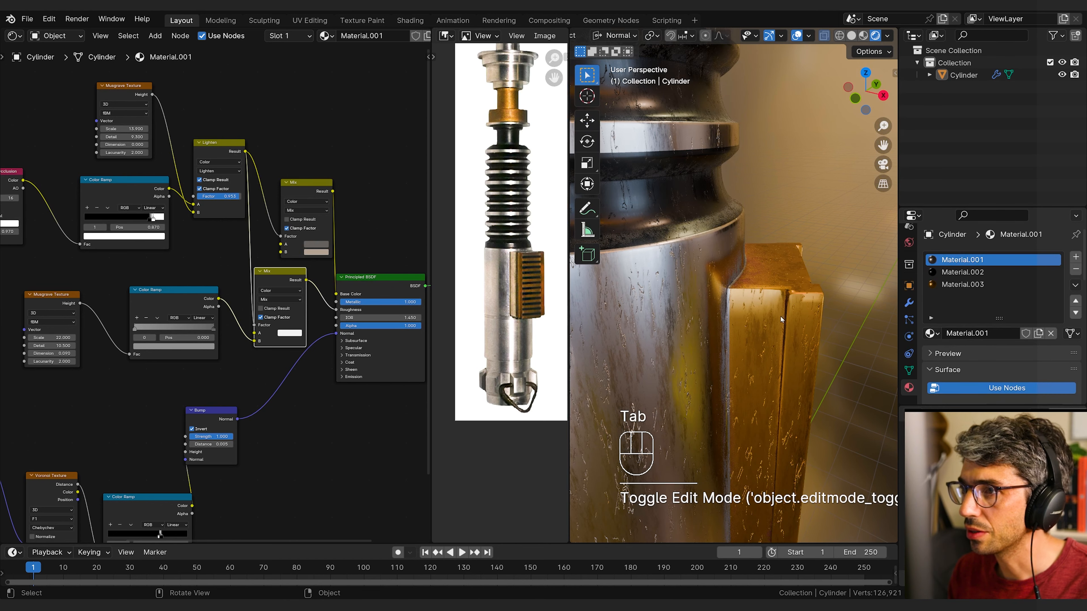
Step: Select the recessed groove loops in the upper part of the control box's ribbed front and assign Material.002 to them
{"action": "scroll", "coordinate": [783, 322], "scroll_direction": "down", "scroll_amount": 3}
{"action": "middle_click_drag", "start_coordinate": [786, 325], "coordinate": [721, 290]}
{"action": "scroll", "coordinate": [687, 288], "scroll_direction": "up", "scroll_amount": 2}
{"action": "scroll", "coordinate": [722, 290], "scroll_direction": "up", "scroll_amount": 2}
{"action": "middle_click_drag", "start_coordinate": [705, 223], "coordinate": [720, 248], "text": "shift"}
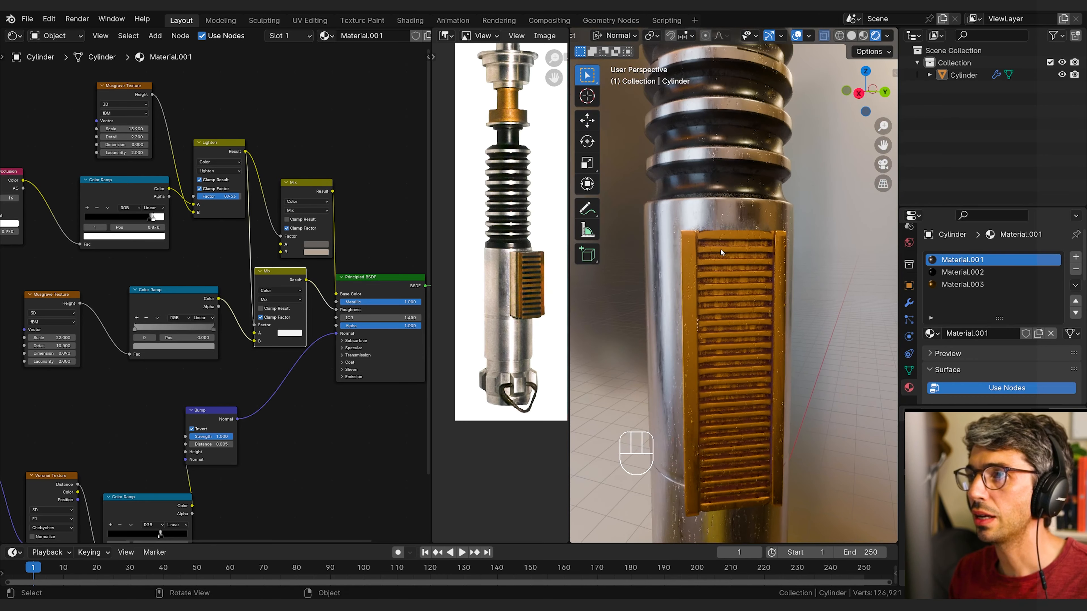
{"action": "scroll", "coordinate": [720, 249], "scroll_direction": "up", "scroll_amount": 2}
{"action": "key", "text": "Tab"}
{"action": "key", "text": "3"}
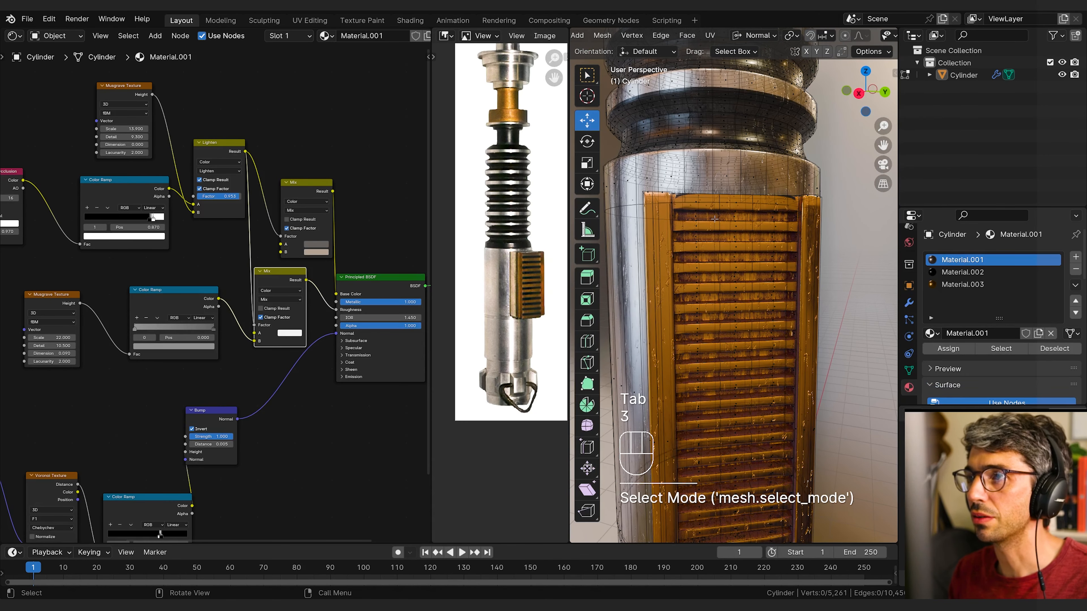
{"action": "left_click", "coordinate": [720, 217], "text": "alt"}
{"action": "left_click", "coordinate": [719, 238], "text": "alt+shift"}
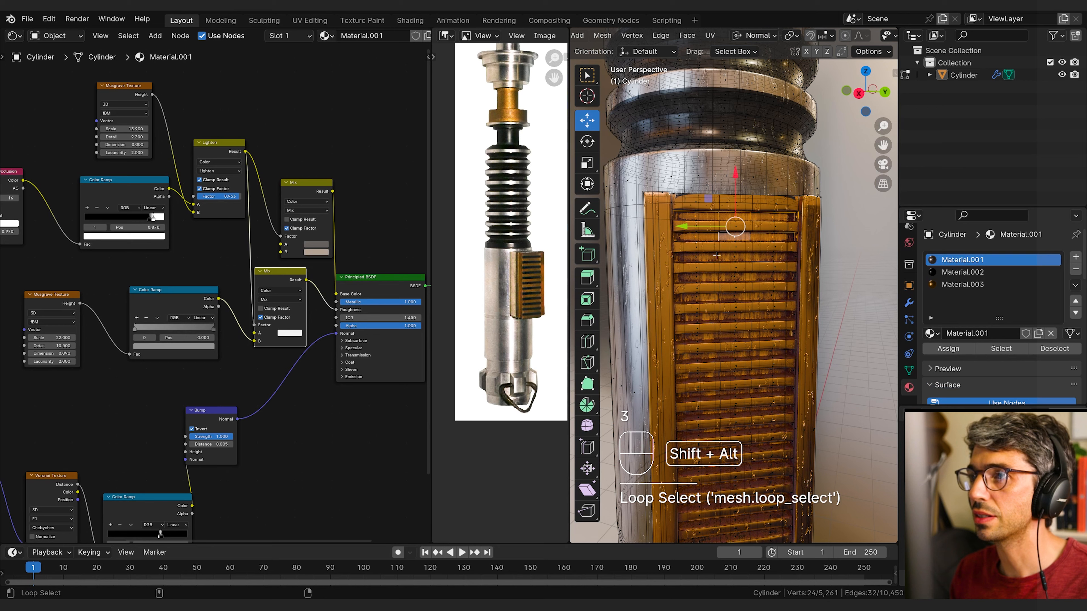
{"action": "left_click", "coordinate": [717, 258], "text": "alt+shift"}
{"action": "left_click", "coordinate": [1044, 272]}
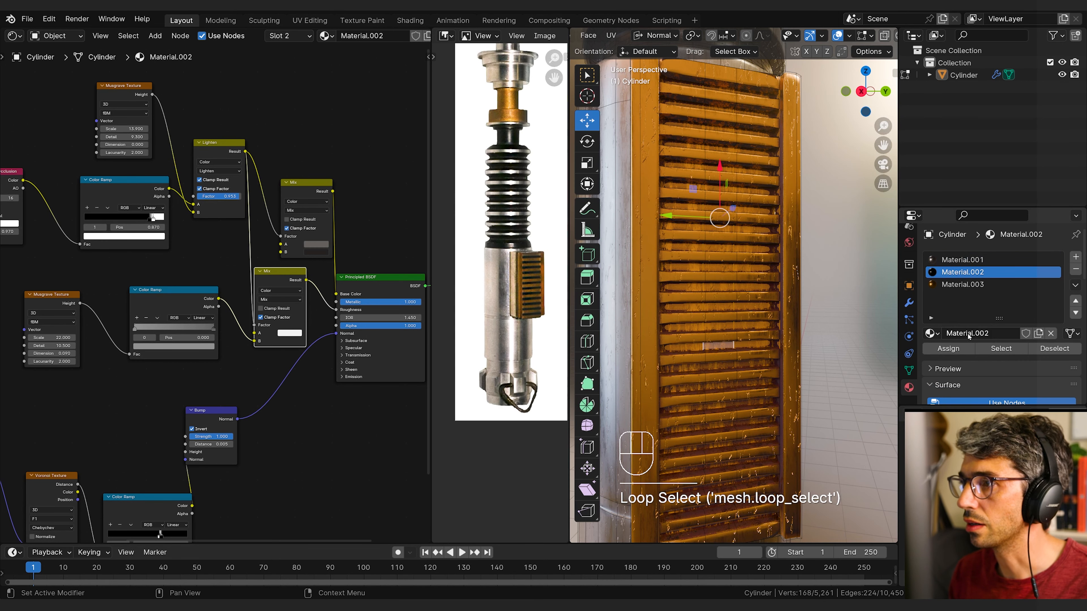
{"action": "left_click", "coordinate": [948, 348]}
Step: Select the remaining recessed grooves in the lower part of the control box, assign Material.002 to them, and return to Object Mode
{"action": "middle_click_drag", "start_coordinate": [690, 368], "coordinate": [690, 269], "text": "shift"}
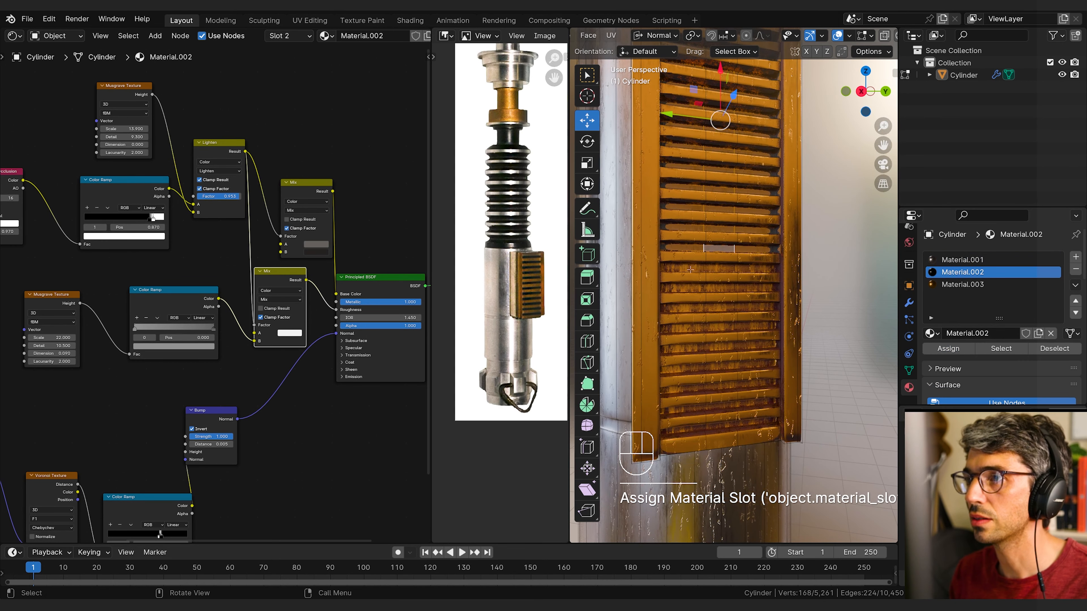
{"action": "left_click", "coordinate": [690, 269], "text": "alt"}
{"action": "left_click", "coordinate": [703, 287], "text": "alt+shift"}
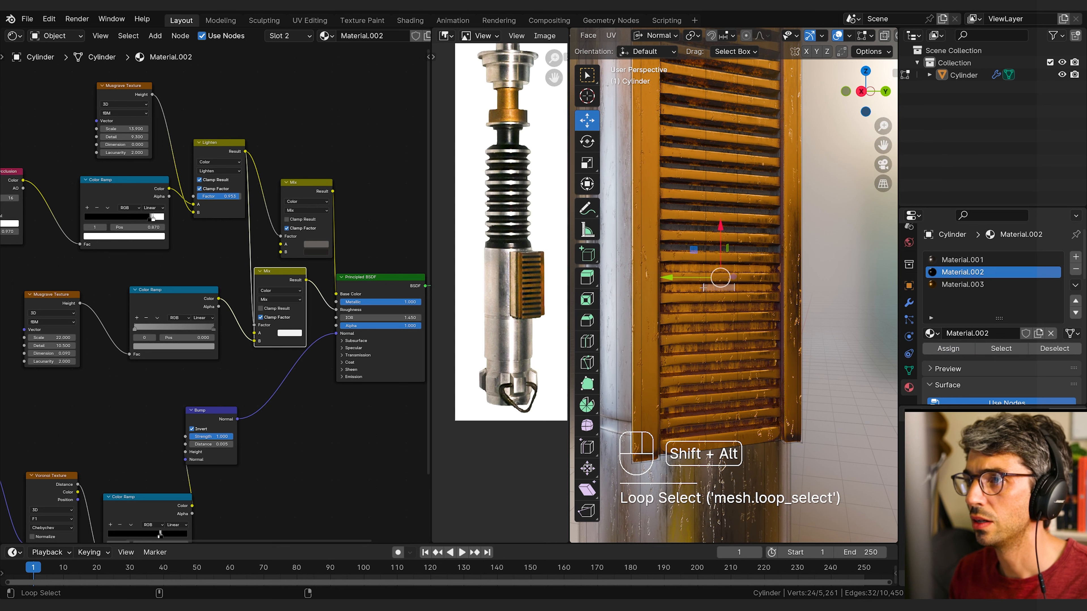
{"action": "key", "text": "Tab"}
Step: Examine the whole hilt from several distances and angles, comparing its silver, black and gold materials with the reference image
{"action": "scroll", "coordinate": [727, 284], "scroll_direction": "down", "scroll_amount": 5}
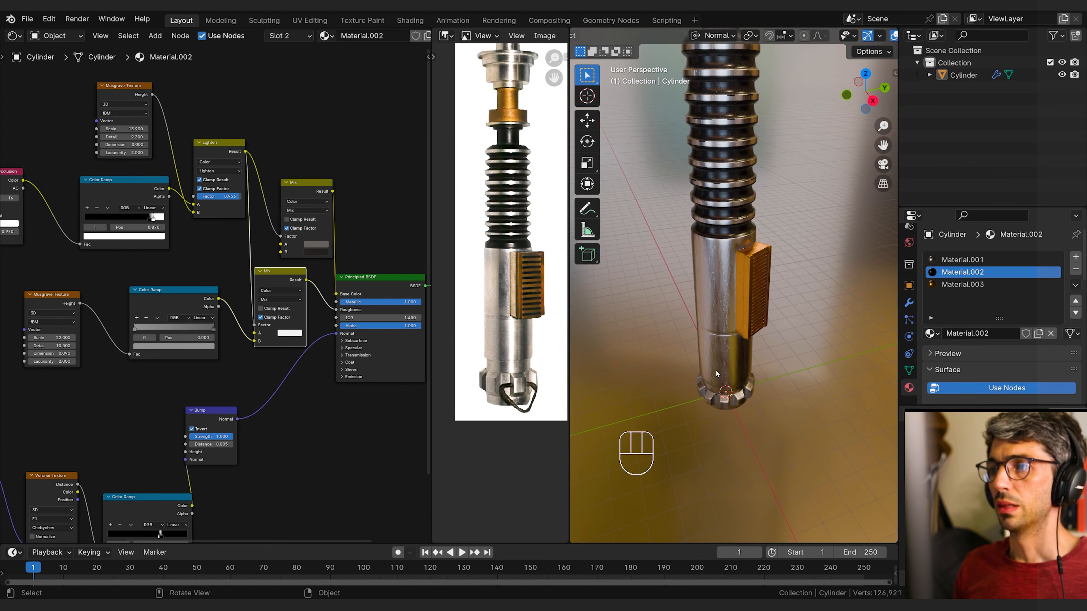
{"action": "middle_click_drag", "start_coordinate": [727, 285], "coordinate": [765, 342], "text": "shift"}
{"action": "scroll", "coordinate": [763, 338], "scroll_direction": "down", "scroll_amount": 4}
{"action": "middle_click_drag", "start_coordinate": [785, 274], "coordinate": [773, 315], "text": "shift"}
{"action": "scroll", "coordinate": [815, 343], "scroll_direction": "down", "scroll_amount": 3}
{"action": "scroll", "coordinate": [749, 313], "scroll_direction": "up", "scroll_amount": 4}
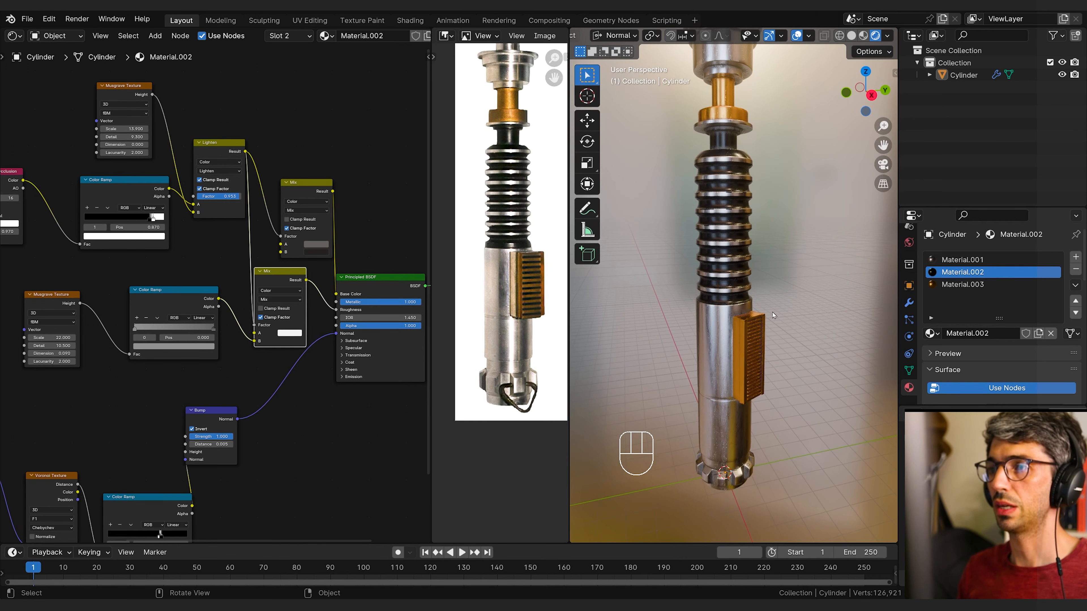
{"action": "scroll", "coordinate": [772, 281], "scroll_direction": "down", "scroll_amount": 3}
{"action": "scroll", "coordinate": [772, 281], "scroll_direction": "up", "scroll_amount": 3}
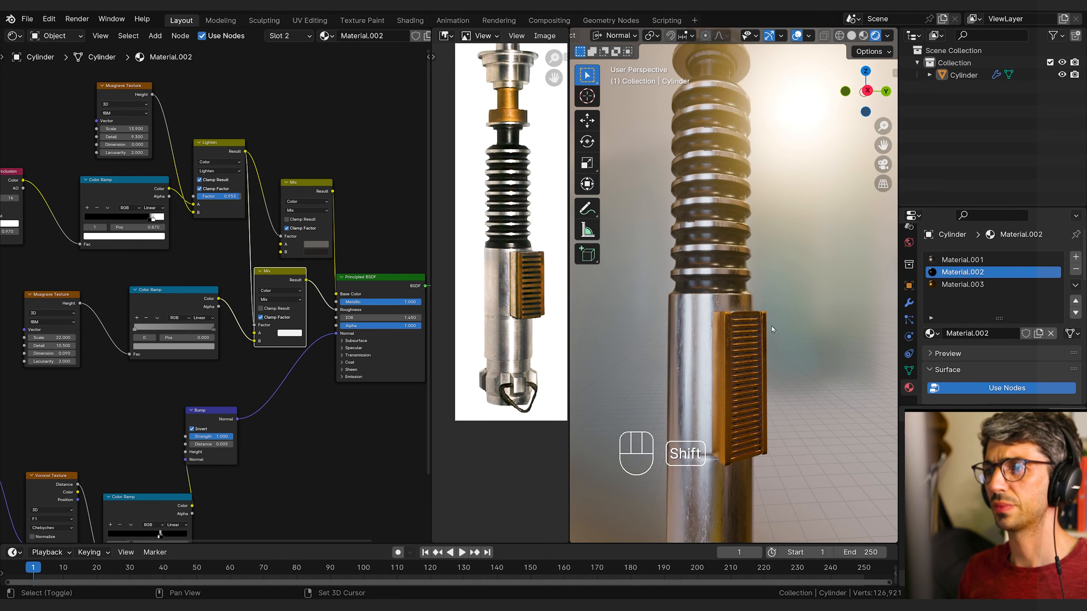
{"action": "scroll", "coordinate": [769, 239], "scroll_direction": "down", "scroll_amount": 5}
{"action": "scroll", "coordinate": [769, 238], "scroll_direction": "up", "scroll_amount": 2}
{"action": "scroll", "coordinate": [770, 242], "scroll_direction": "down", "scroll_amount": 3}
{"action": "scroll", "coordinate": [778, 250], "scroll_direction": "up", "scroll_amount": 5}
{"action": "middle_click_drag", "start_coordinate": [778, 251], "coordinate": [807, 266], "text": "shift"}
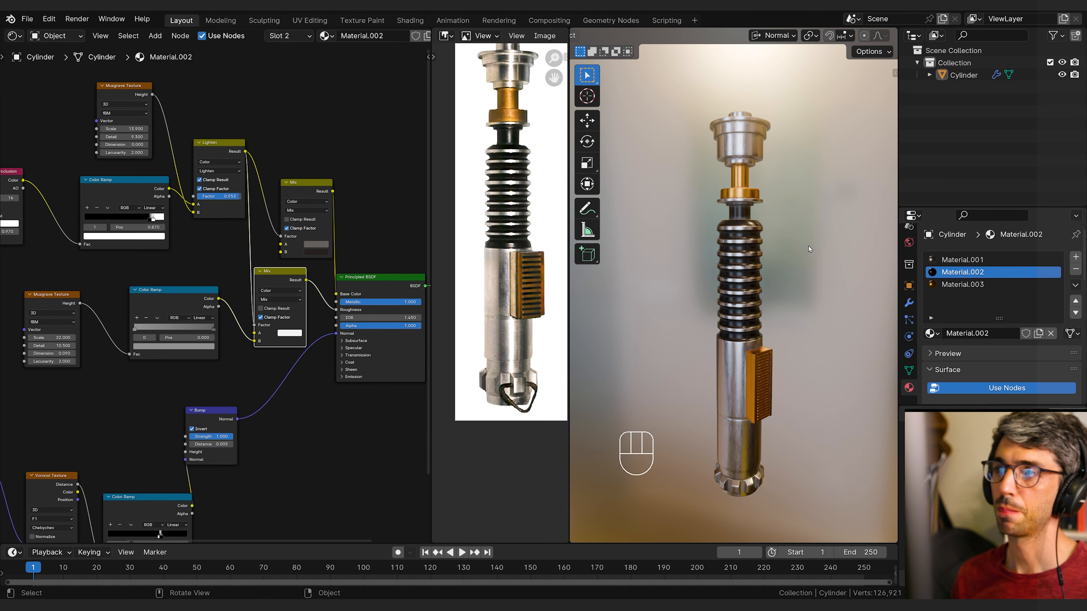
{"action": "scroll", "coordinate": [808, 246], "scroll_direction": "down", "scroll_amount": 5}
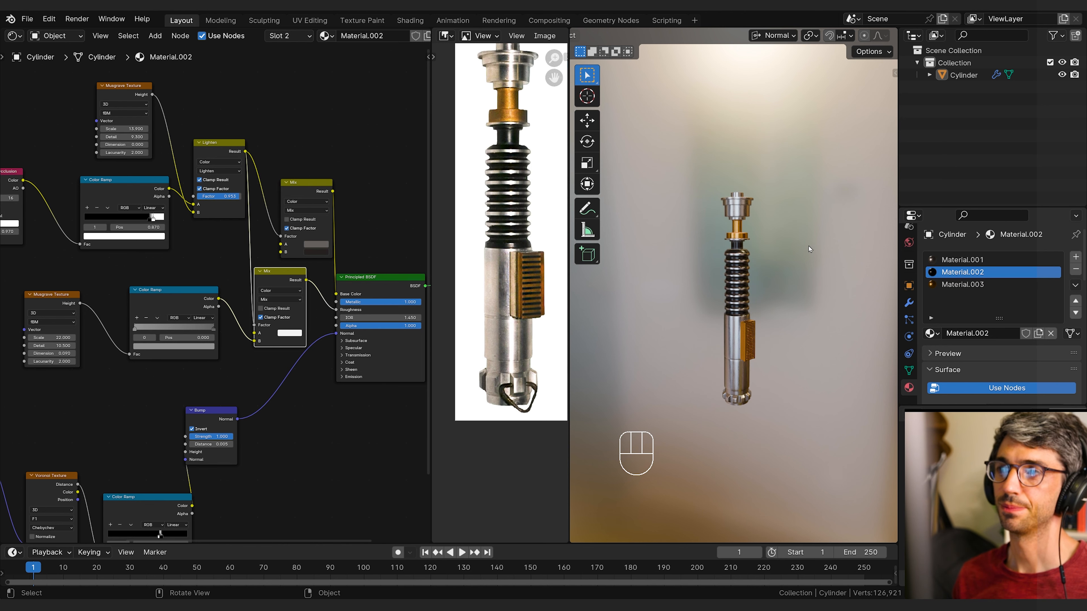
{"action": "middle_click_drag", "start_coordinate": [808, 245], "coordinate": [802, 366], "text": "shift"}
{"action": "scroll", "coordinate": [760, 387], "scroll_direction": "up", "scroll_amount": 2}
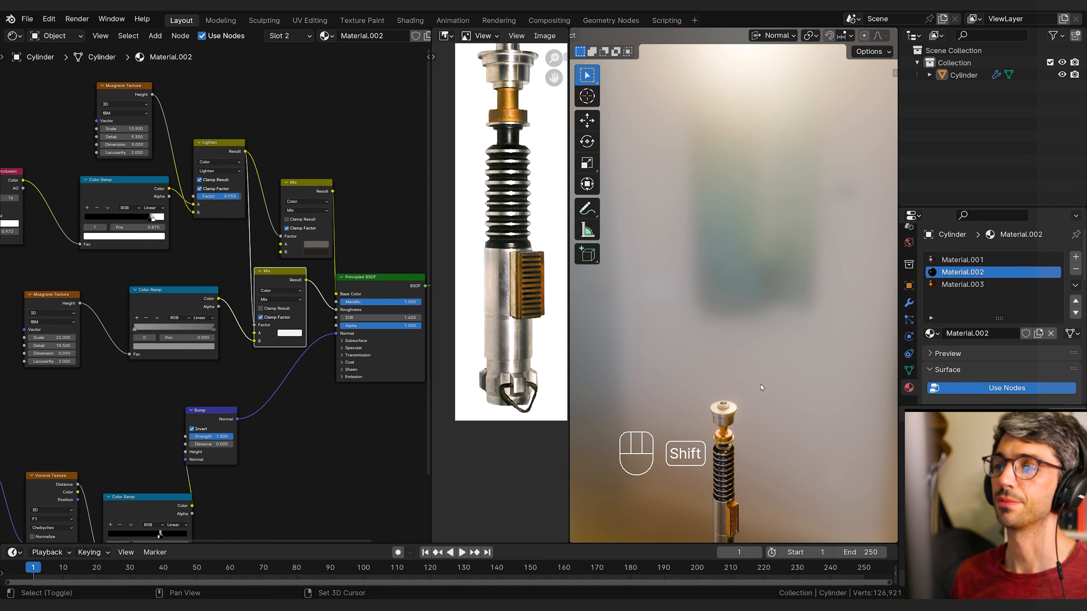
{"action": "middle_click_drag", "start_coordinate": [724, 401], "coordinate": [756, 325], "text": "shift"}
Step: Select the hilt and, in Edit Mode, pick the circular edge loop at the rim of the small nozzle on top of the emitter
{"action": "key", "text": "Tab"}
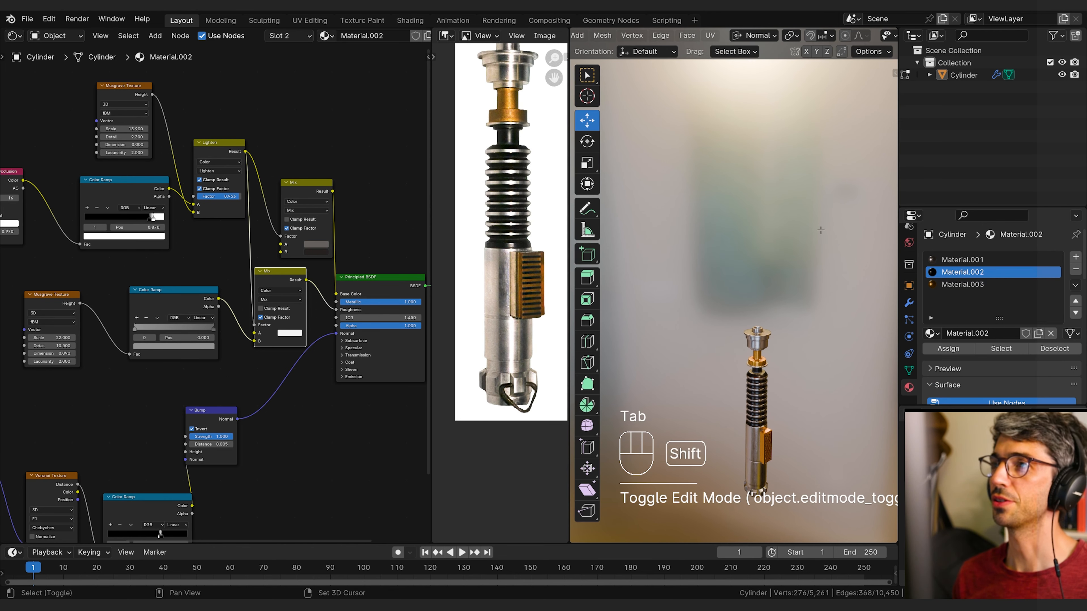
{"action": "key", "text": "Tab"}
{"action": "left_click", "coordinate": [763, 337]}
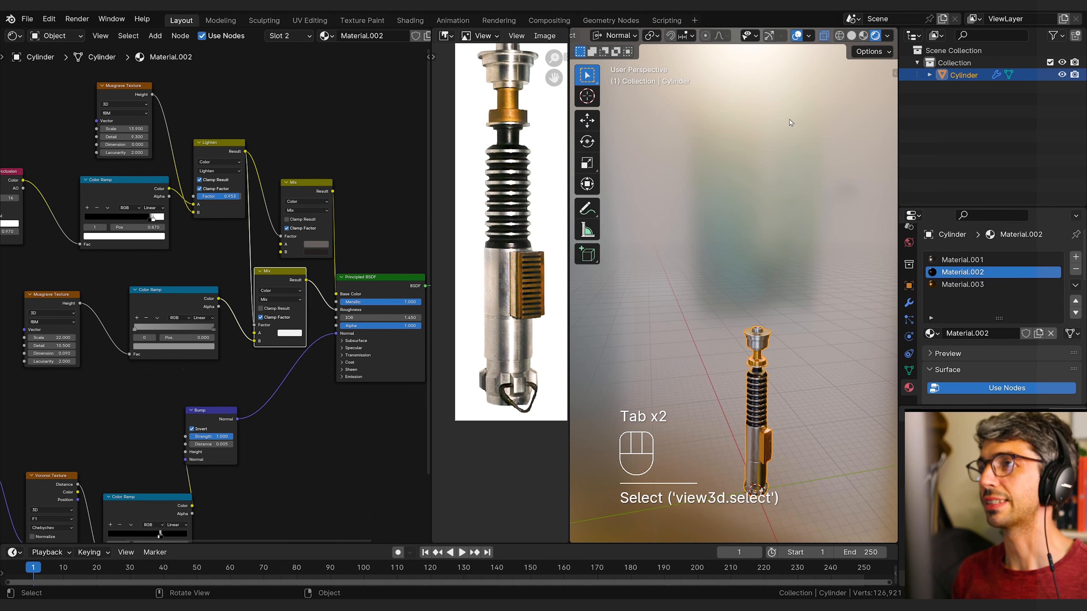
{"action": "key", "text": "Tab"}
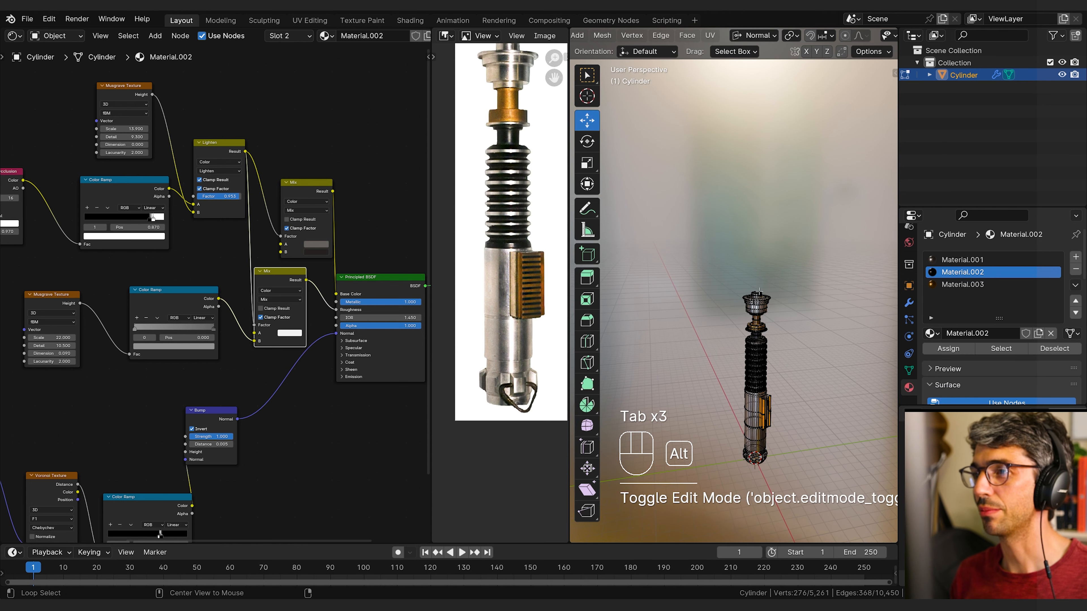
{"action": "left_click", "coordinate": [760, 294], "text": "alt"}
{"action": "scroll", "coordinate": [796, 308], "scroll_direction": "up", "scroll_amount": 4}
{"action": "key", "text": "2"}
{"action": "left_click", "coordinate": [806, 317], "text": "alt"}
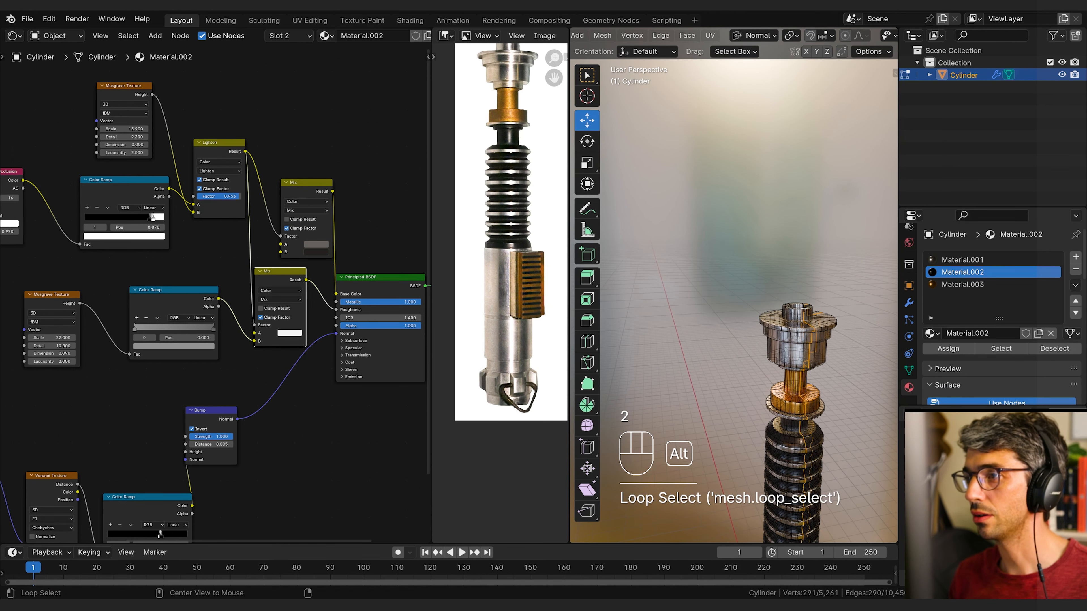
{"action": "left_click", "coordinate": [802, 309], "text": "alt"}
{"action": "scroll", "coordinate": [802, 309], "scroll_direction": "up", "scroll_amount": 1}
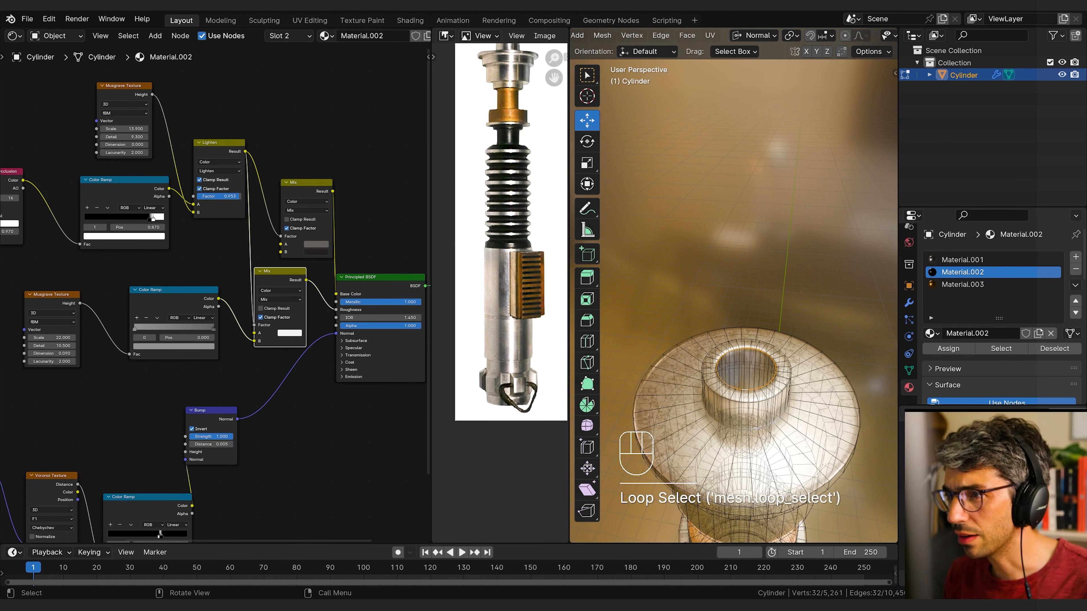
Step: Leave Edit Mode, add a cylinder mesh at the emitter nozzle for the blade, and scale it down to fit the emitter
{"action": "key", "text": "Tab"}
{"action": "scroll", "coordinate": [753, 300], "scroll_direction": "down", "scroll_amount": 8}
{"action": "key", "text": "shift+a"}
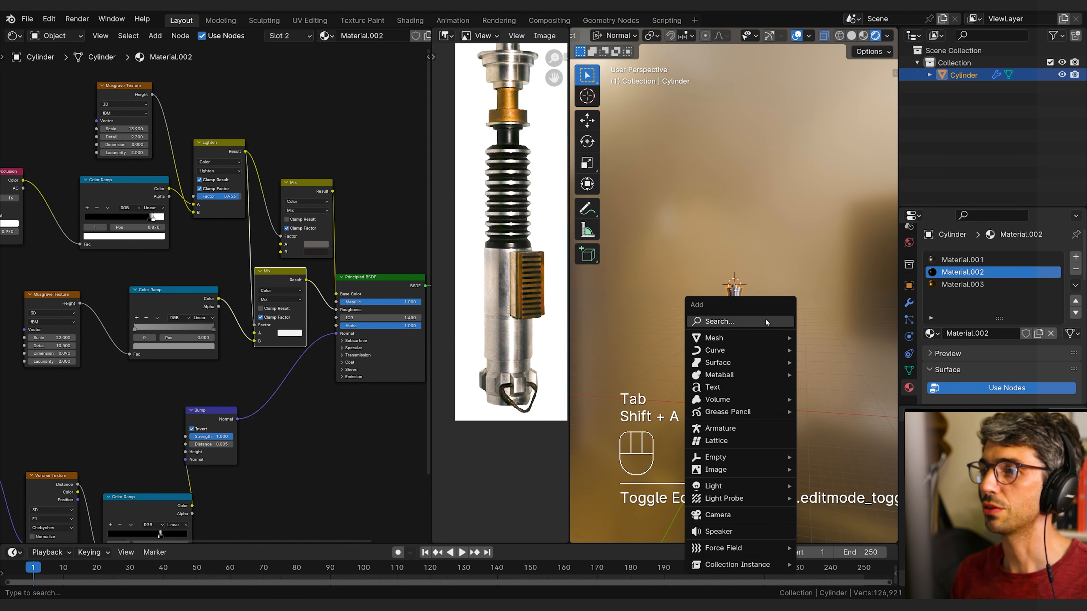
{"action": "mouse_move", "coordinate": [756, 338]}
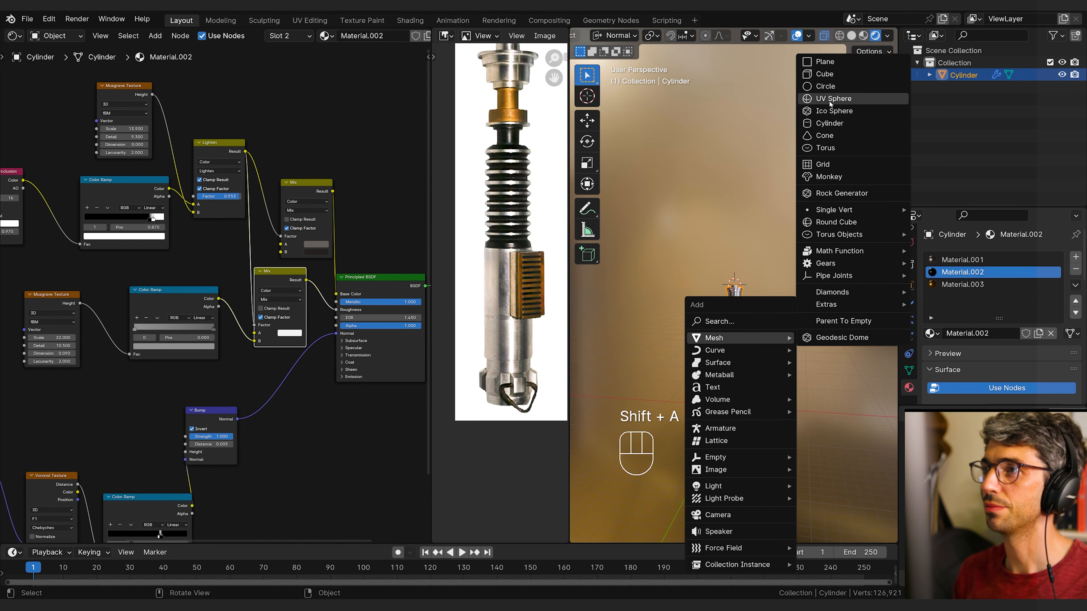
{"action": "left_click", "coordinate": [830, 123]}
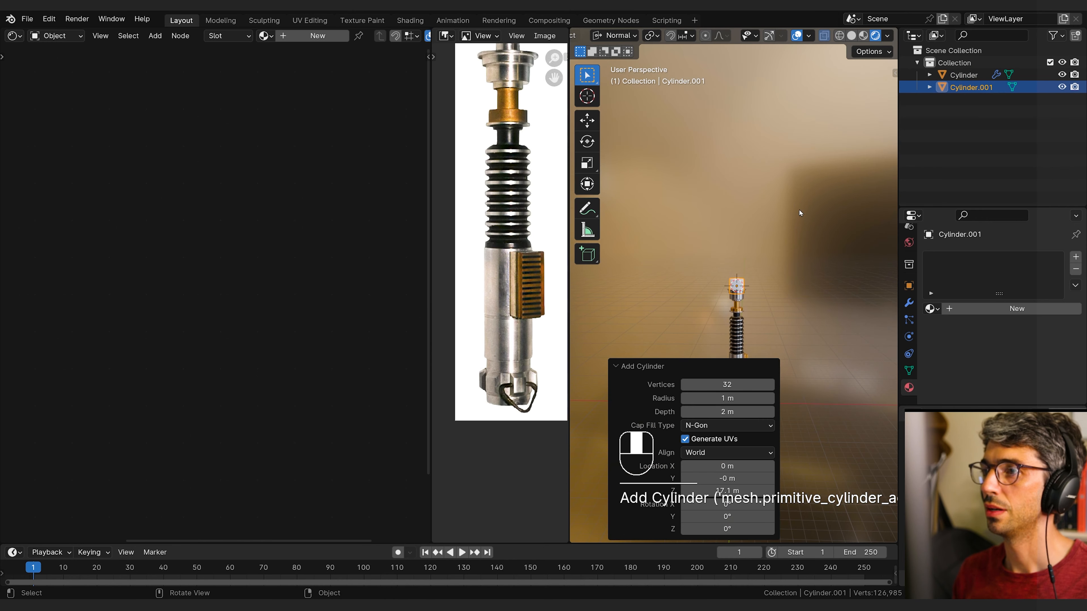
{"action": "key", "text": "s"}
{"action": "left_click", "coordinate": [817, 297]}
Step: Stretch the cylinder about 4.85 times along Z and raise it so its base sits in the emitter
{"action": "middle_click_drag", "start_coordinate": [794, 301], "coordinate": [785, 291]}
{"action": "key", "text": "s"}
{"action": "key", "text": "z"}
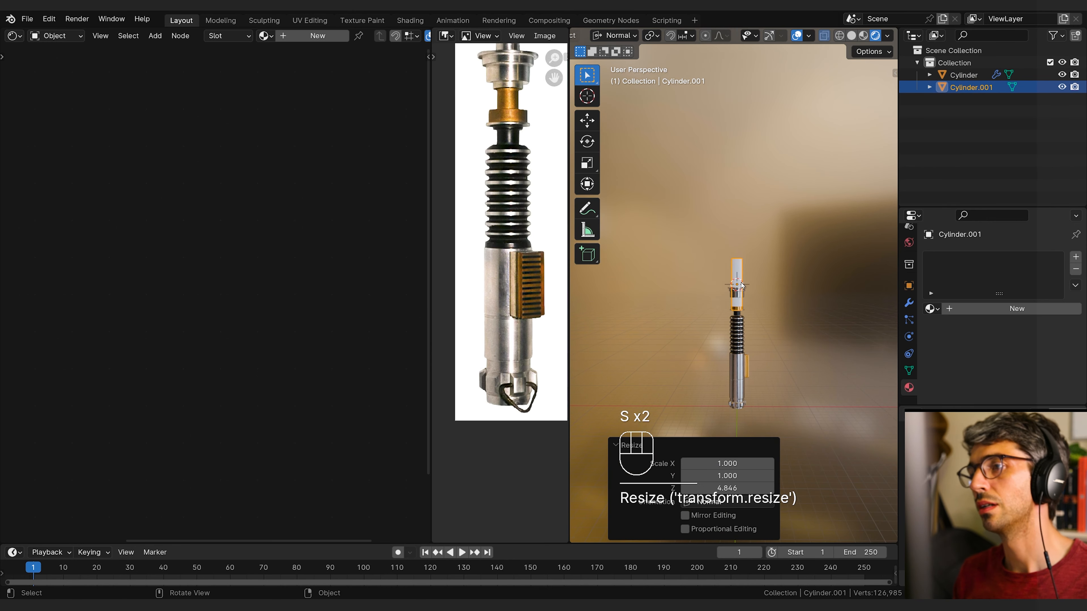
{"action": "left_click", "coordinate": [599, 279]}
{"action": "key", "text": "g"}
{"action": "key", "text": "z"}
{"action": "left_click", "coordinate": [797, 271]}
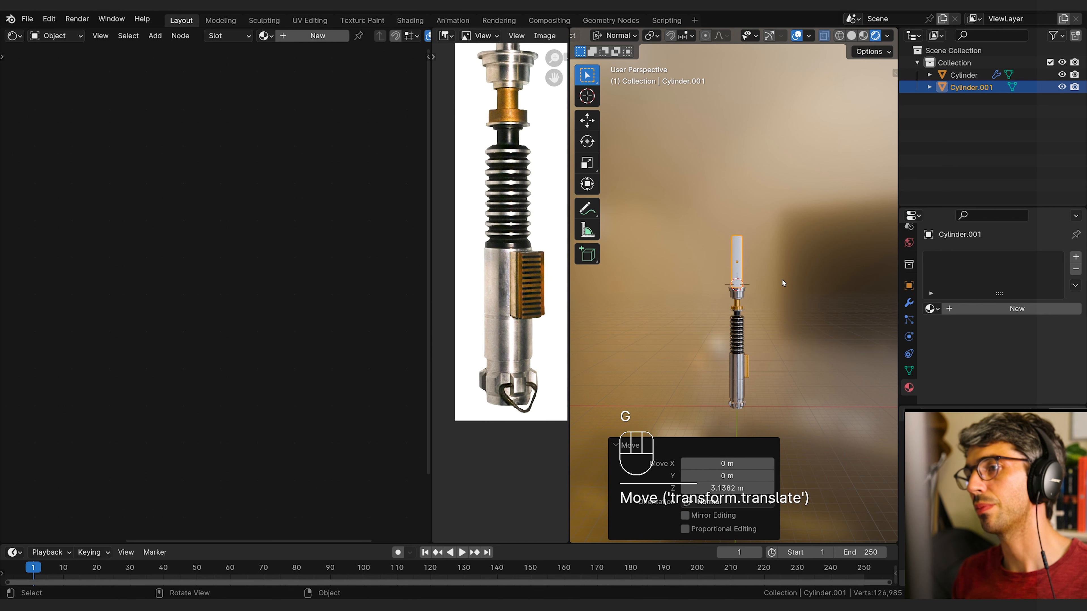
{"action": "scroll", "coordinate": [796, 270], "scroll_direction": "up", "scroll_amount": 5}
{"action": "key", "text": "g"}
{"action": "left_click", "coordinate": [790, 292]}
{"action": "scroll", "coordinate": [818, 264], "scroll_direction": "down", "scroll_amount": 6}
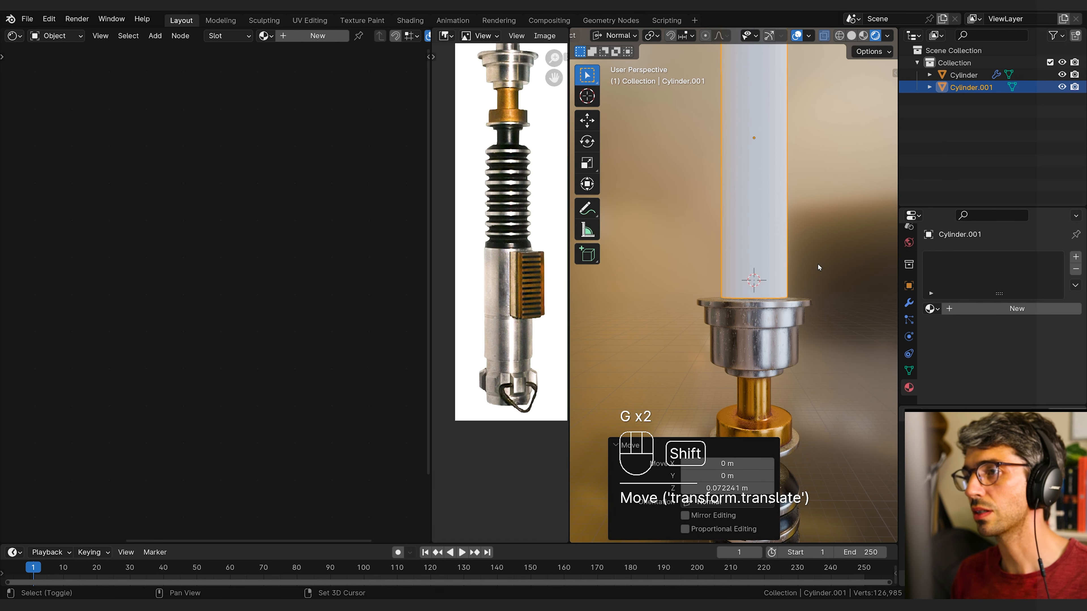
Step: In Edit Mode, select the blade cylinder's lower edge loop and snap the 3D cursor to it
{"action": "key", "text": "Tab"}
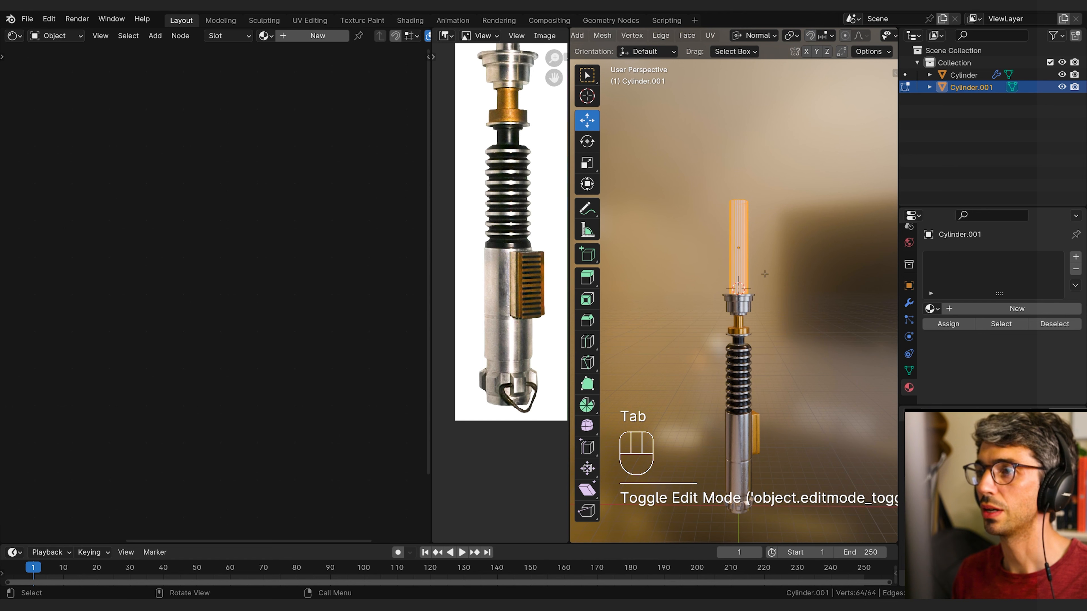
{"action": "key", "text": "Tab"}
{"action": "scroll", "coordinate": [772, 279], "scroll_direction": "up", "scroll_amount": 3}
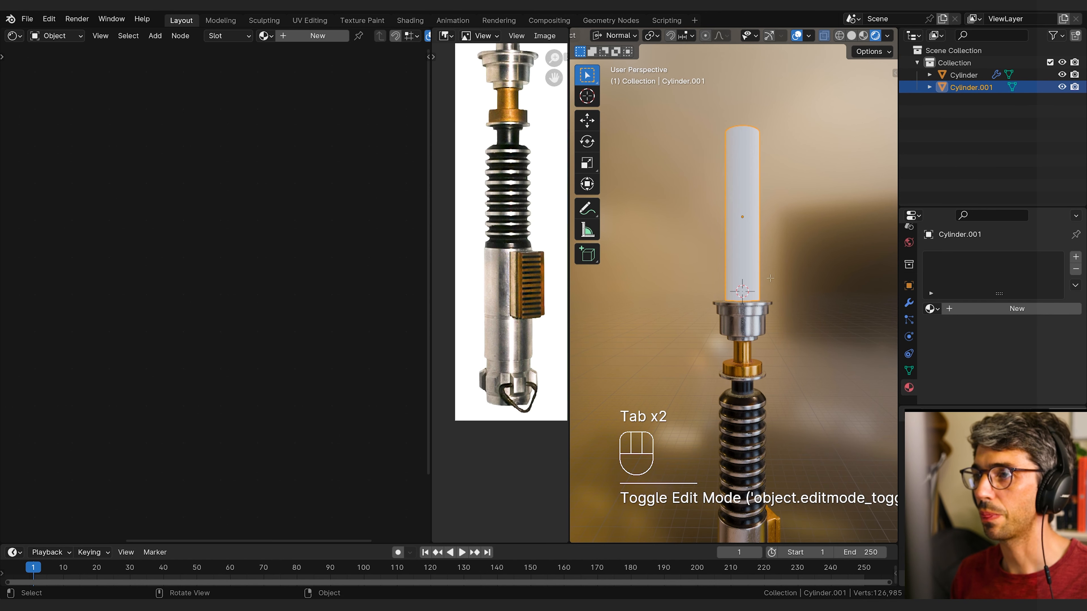
{"action": "key", "text": "Tab"}
{"action": "scroll", "coordinate": [757, 320], "scroll_direction": "up", "scroll_amount": 3}
{"action": "key", "text": "2"}
{"action": "left_click", "coordinate": [753, 332], "text": "alt"}
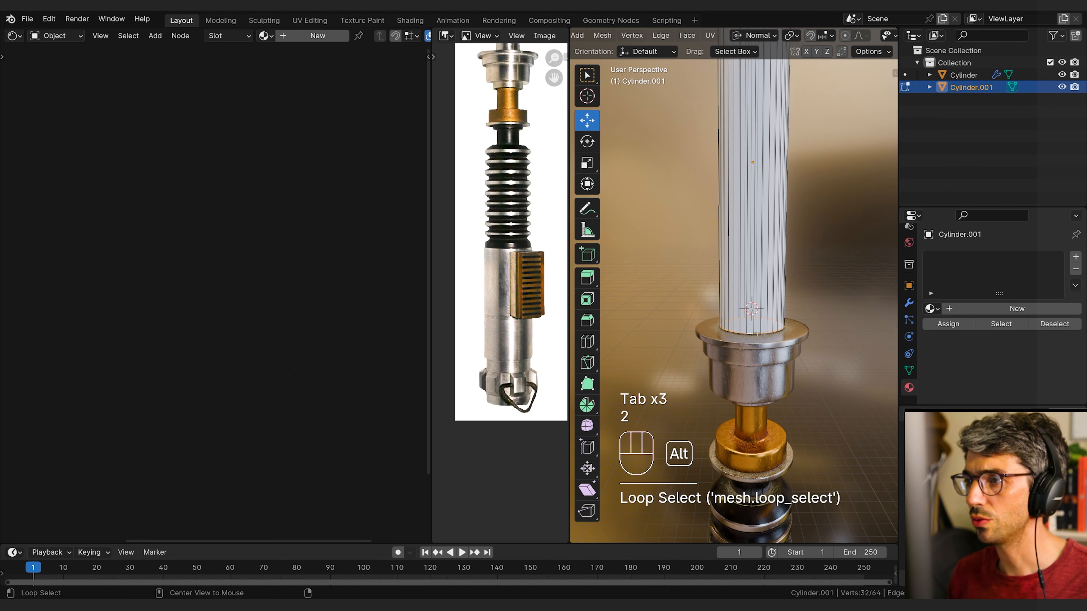
{"action": "key", "text": "shift+s"}
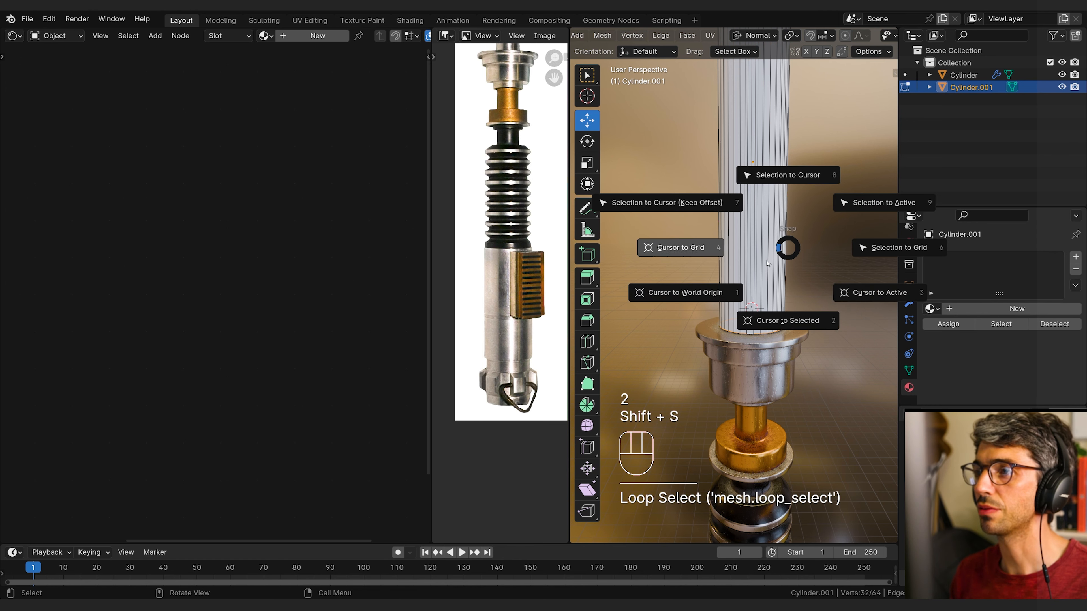
{"action": "left_click", "coordinate": [770, 321]}
{"action": "middle_click_drag", "start_coordinate": [766, 329], "coordinate": [744, 324]}
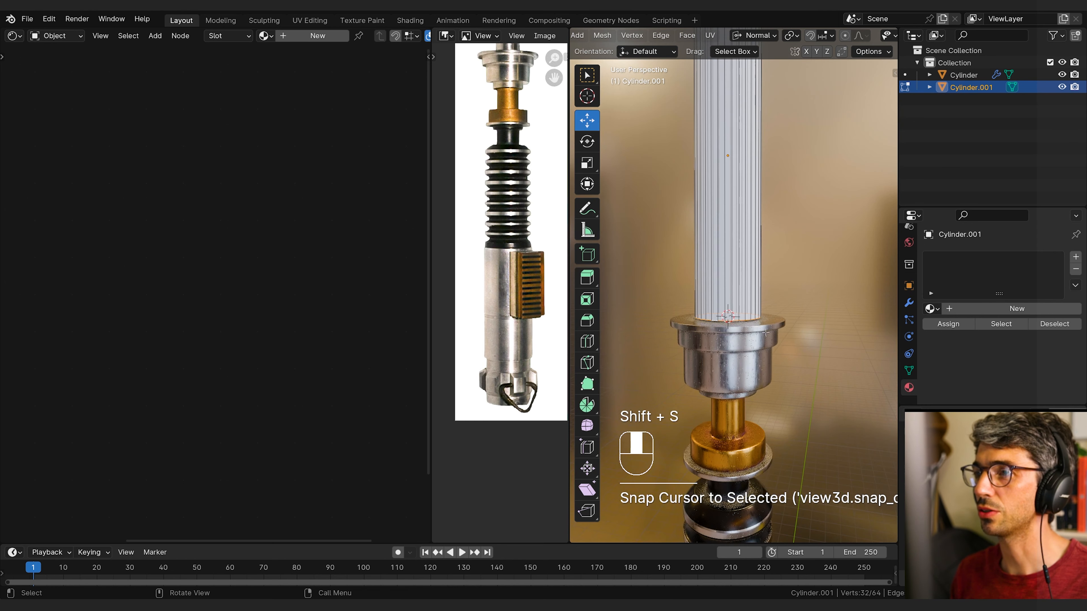
Step: Return to Object Mode and set the blade cylinder's origin to the 3D cursor
{"action": "key", "text": "Tab"}
{"action": "scroll", "coordinate": [733, 286], "scroll_direction": "down", "scroll_amount": 4}
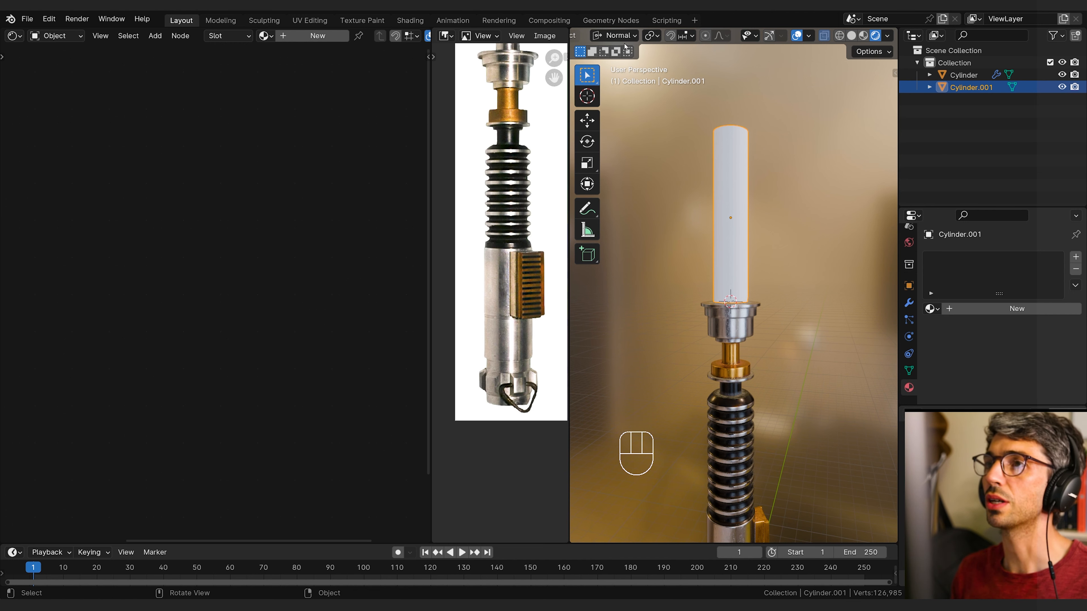
{"action": "scroll", "coordinate": [599, 38], "scroll_direction": "up", "scroll_amount": 3}
{"action": "left_click", "coordinate": [762, 35]}
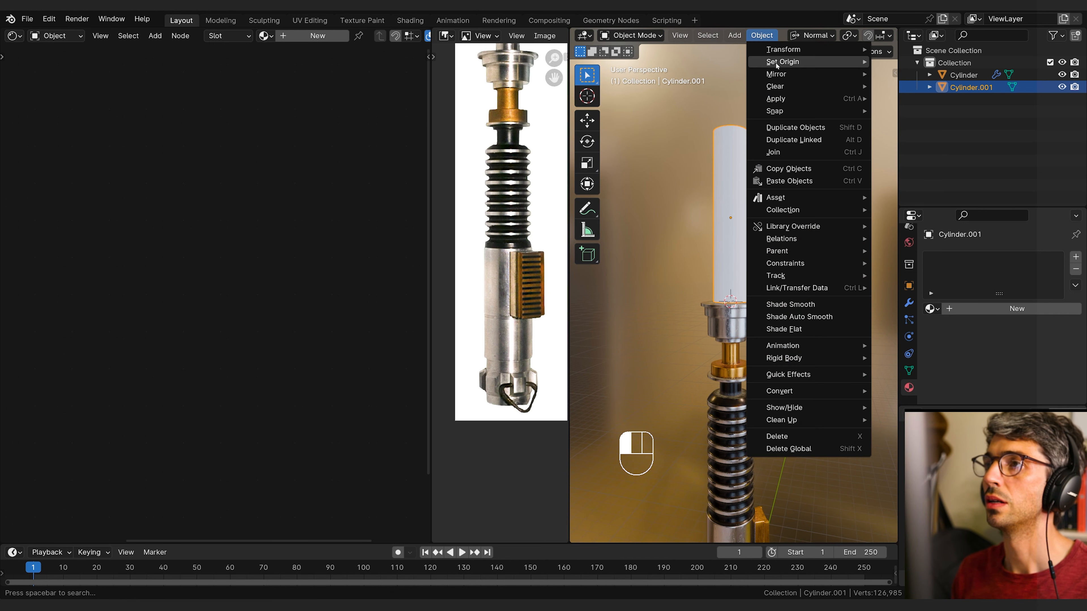
{"action": "mouse_move", "coordinate": [783, 61]}
{"action": "left_click", "coordinate": [957, 88]}
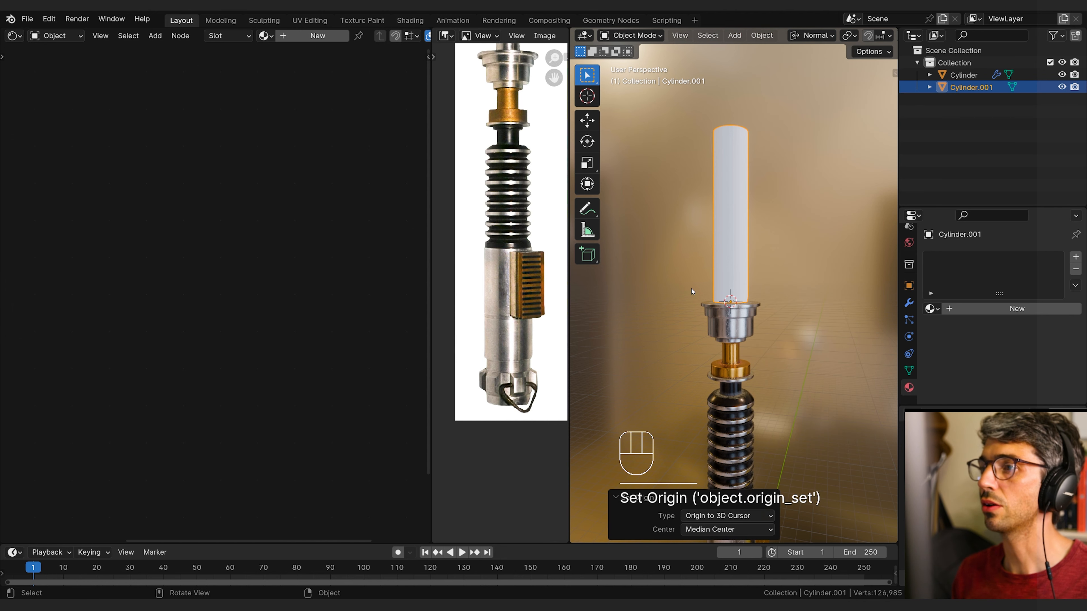
Step: Lengthen the blade from its base by scaling along Z in three passes of about 3.02, 1.91 and 1.47 times
{"action": "middle_click_drag", "start_coordinate": [691, 288], "coordinate": [820, 282], "text": "shift"}
{"action": "scroll", "coordinate": [847, 378], "scroll_direction": "down", "scroll_amount": 3}
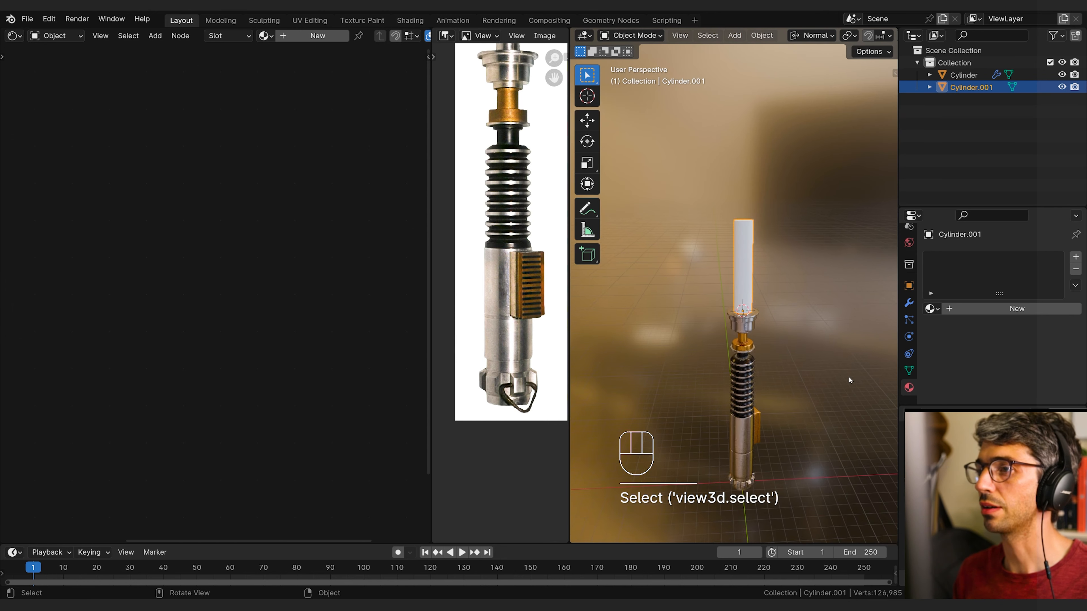
{"action": "middle_click_drag", "start_coordinate": [846, 378], "coordinate": [822, 347]}
{"action": "key", "text": "s"}
{"action": "key", "text": "z"}
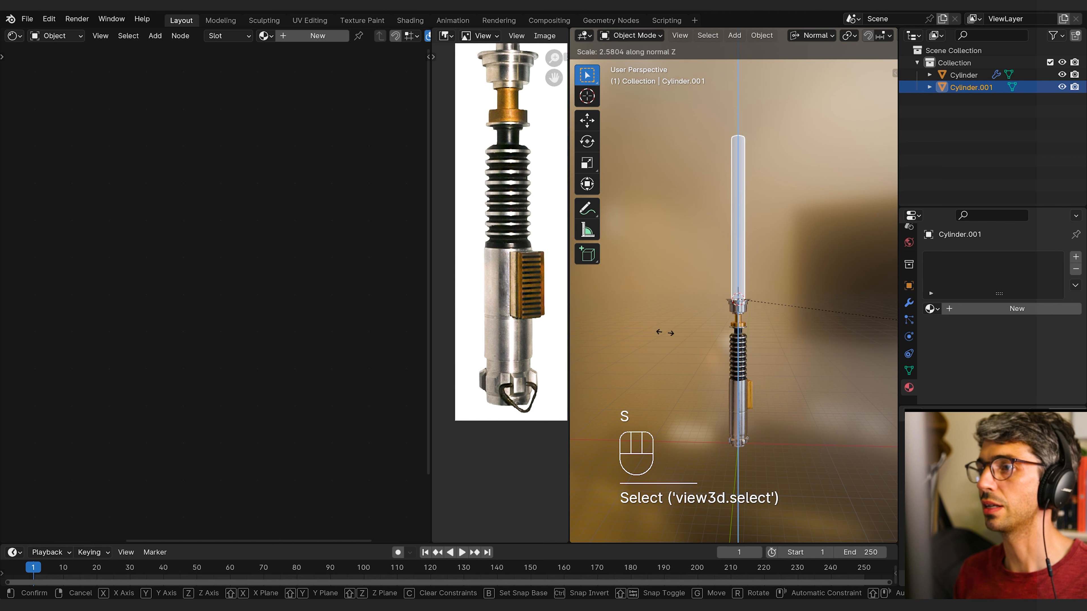
{"action": "left_click", "coordinate": [798, 305]}
{"action": "scroll", "coordinate": [797, 304], "scroll_direction": "down", "scroll_amount": 2}
{"action": "key", "text": "s"}
{"action": "key", "text": "z"}
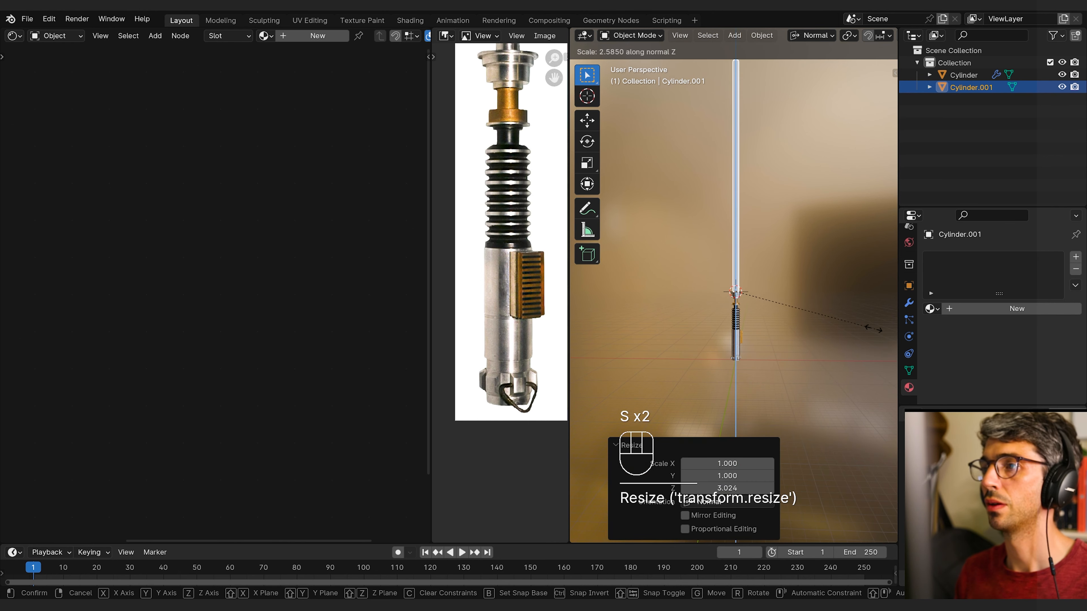
{"action": "left_click", "coordinate": [820, 306]}
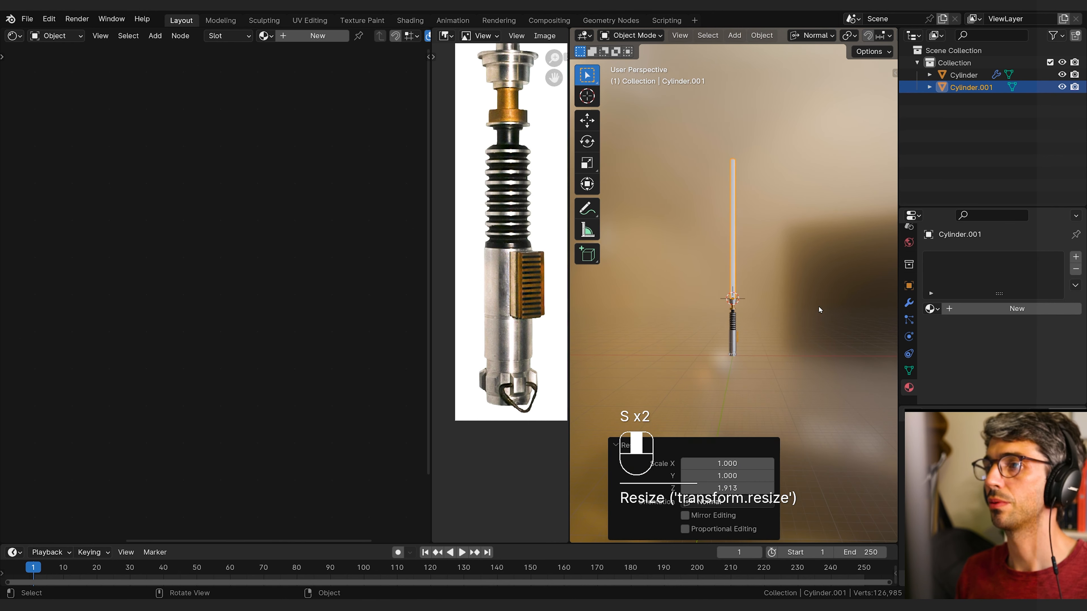
{"action": "key", "text": "s"}
{"action": "key", "text": "z"}
{"action": "left_click", "coordinate": [859, 315]}
{"action": "middle_click_drag", "start_coordinate": [828, 304], "coordinate": [825, 315], "text": "shift"}
{"action": "scroll", "coordinate": [823, 317], "scroll_direction": "up", "scroll_amount": 2}
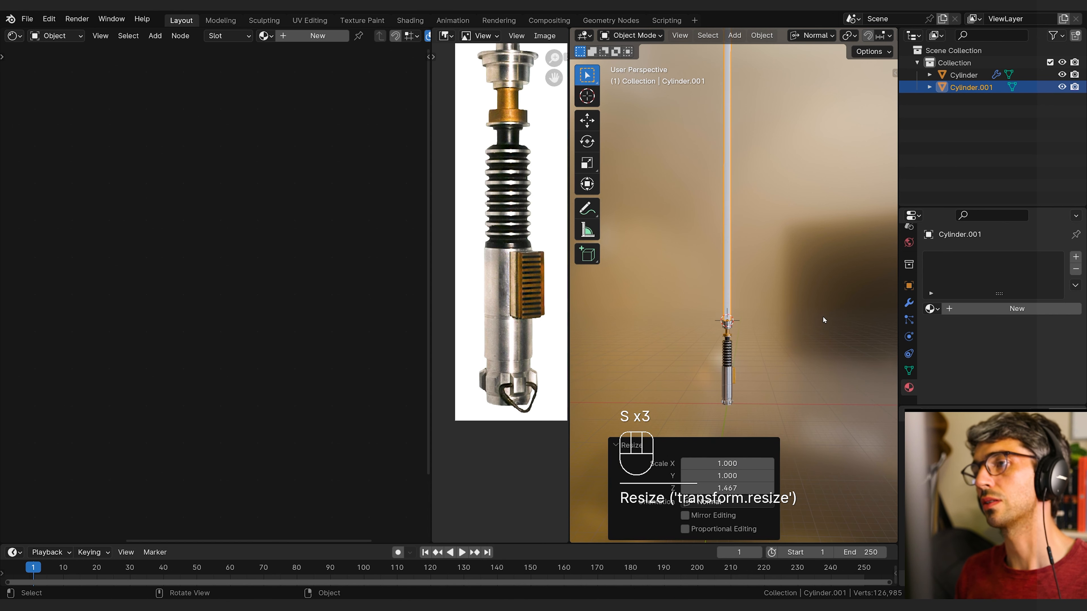
Step: Scale the blade with Z locked to adjust its thickness, and check its proportions against the hilt in Object Mode
{"action": "scroll", "coordinate": [834, 321], "scroll_direction": "down", "scroll_amount": 2}
{"action": "key", "text": "s"}
{"action": "key", "text": "shift+z"}
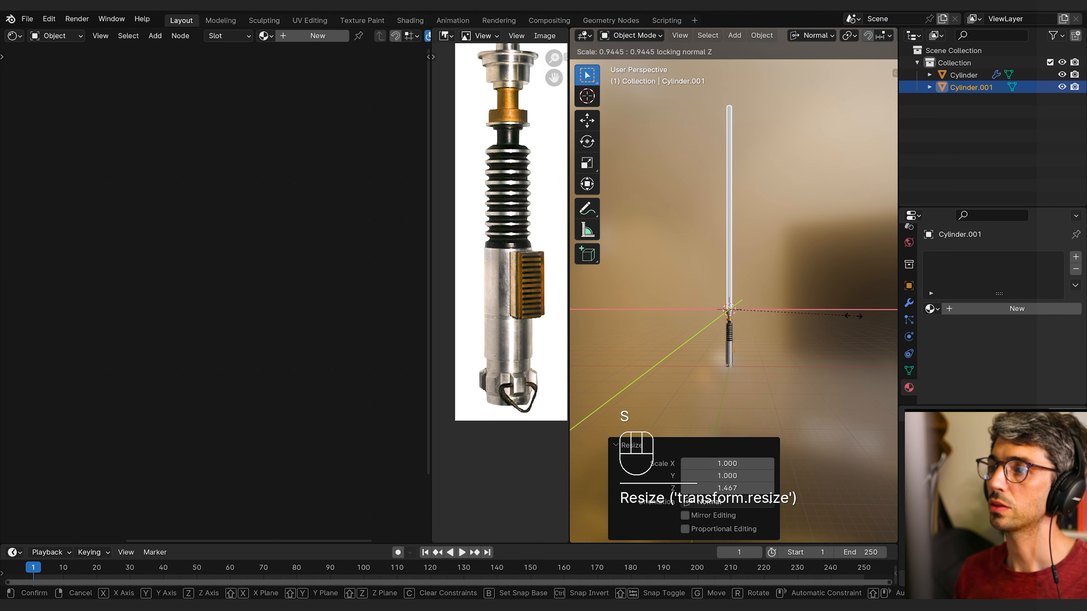
{"action": "key", "text": "Tab"}
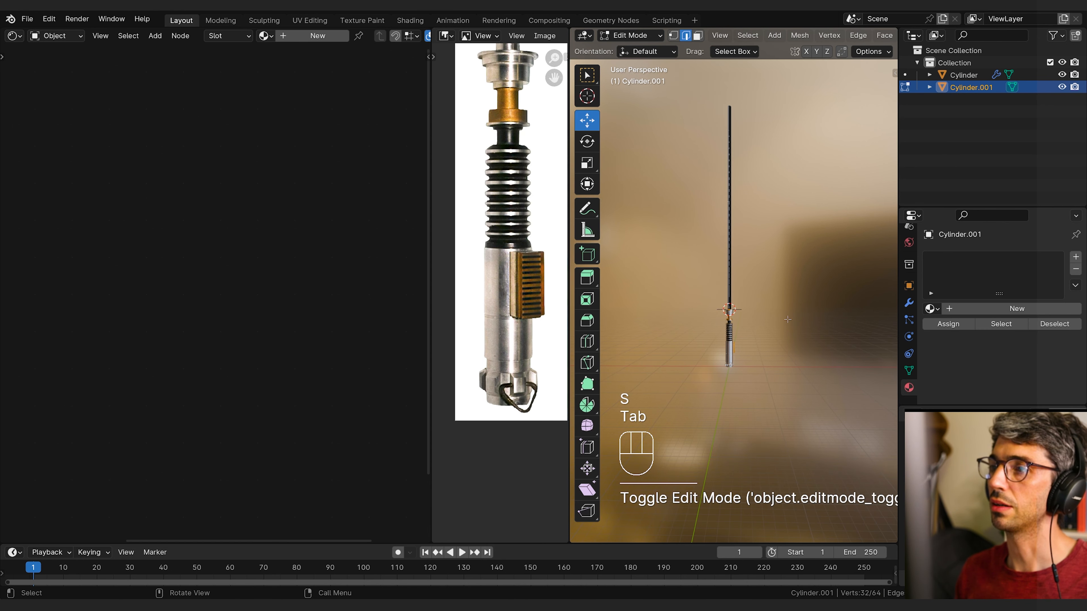
{"action": "key", "text": "Tab"}
{"action": "scroll", "coordinate": [785, 320], "scroll_direction": "up", "scroll_amount": 4}
{"action": "middle_click_drag", "start_coordinate": [785, 321], "coordinate": [818, 319], "text": "shift"}
{"action": "middle_click_drag", "start_coordinate": [767, 237], "coordinate": [730, 357]}
{"action": "scroll", "coordinate": [813, 357], "scroll_direction": "down", "scroll_amount": 3}
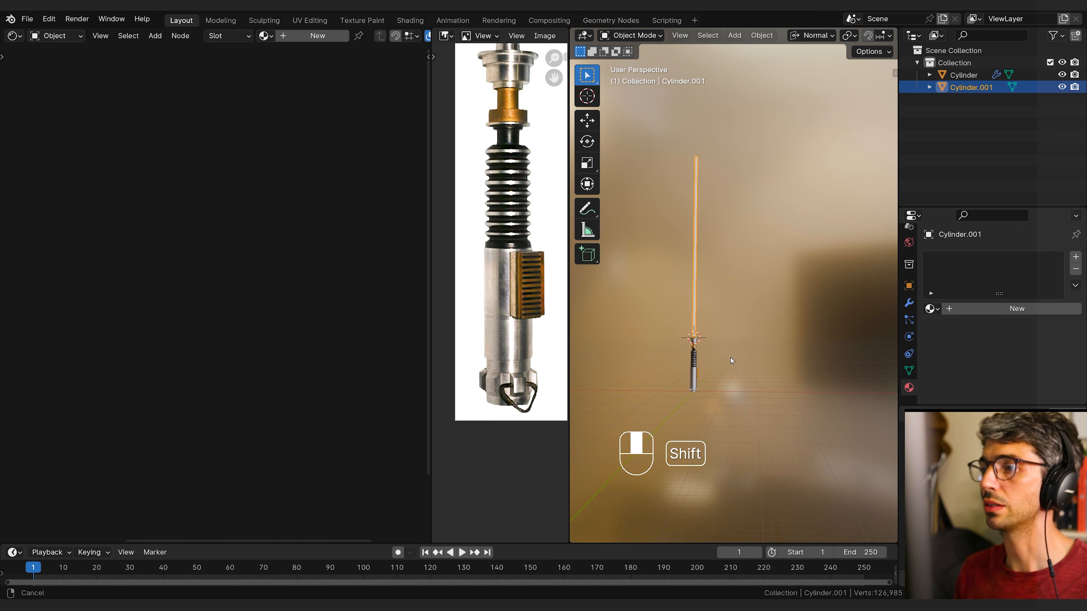
Step: Create a new material on the blade cylinder and name it Light
{"action": "left_click", "coordinate": [969, 308]}
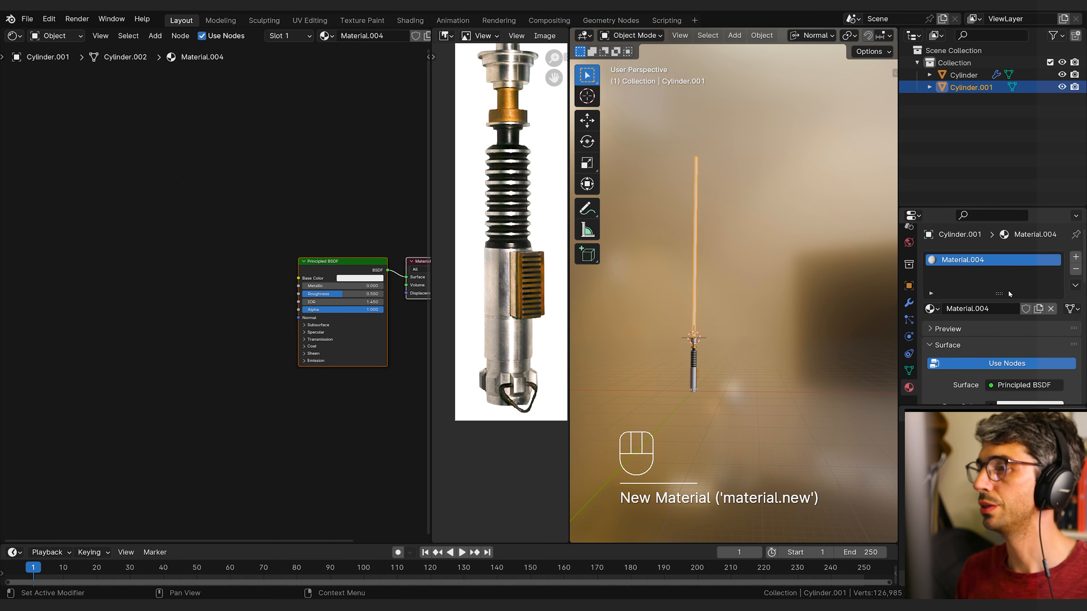
{"action": "left_click", "coordinate": [1011, 307]}
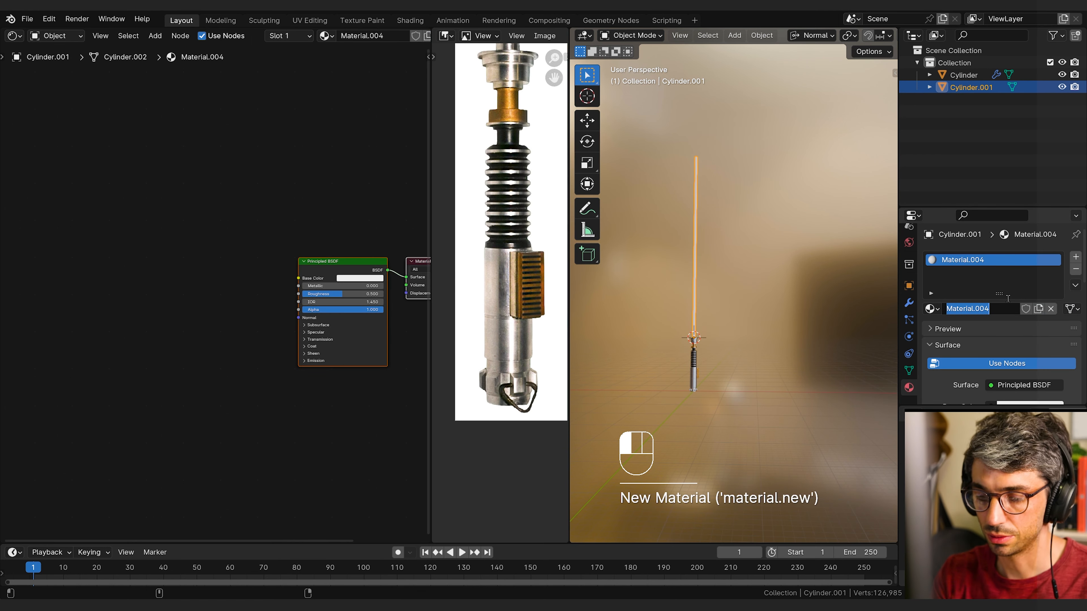
{"action": "type", "text": "Saber"}
{"action": "key", "text": "Return"}
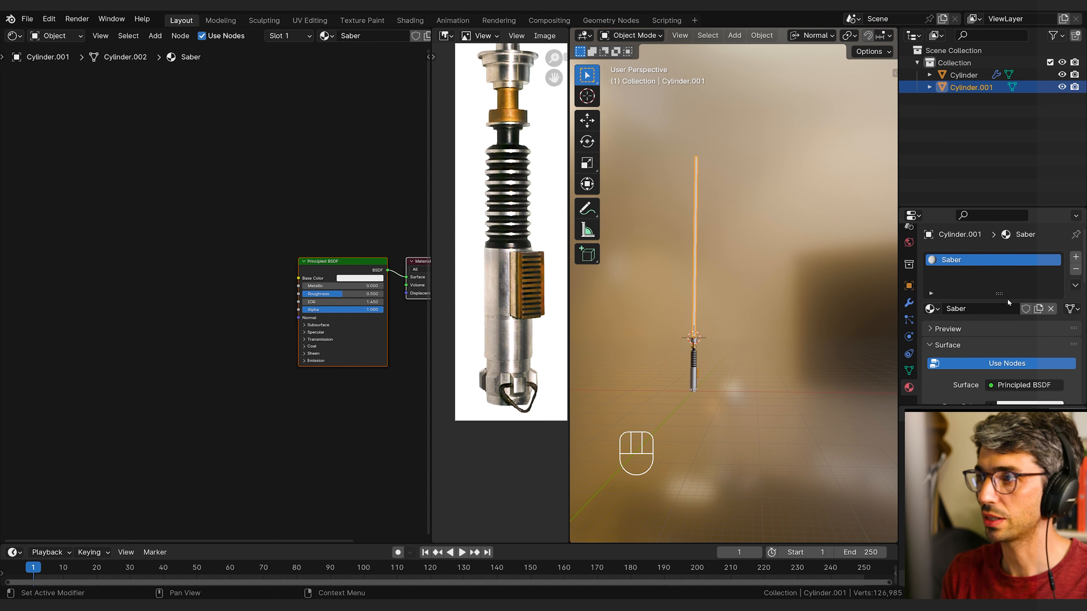
{"action": "double_click", "coordinate": [994, 309]}
{"action": "type", "text": "Lighte"}
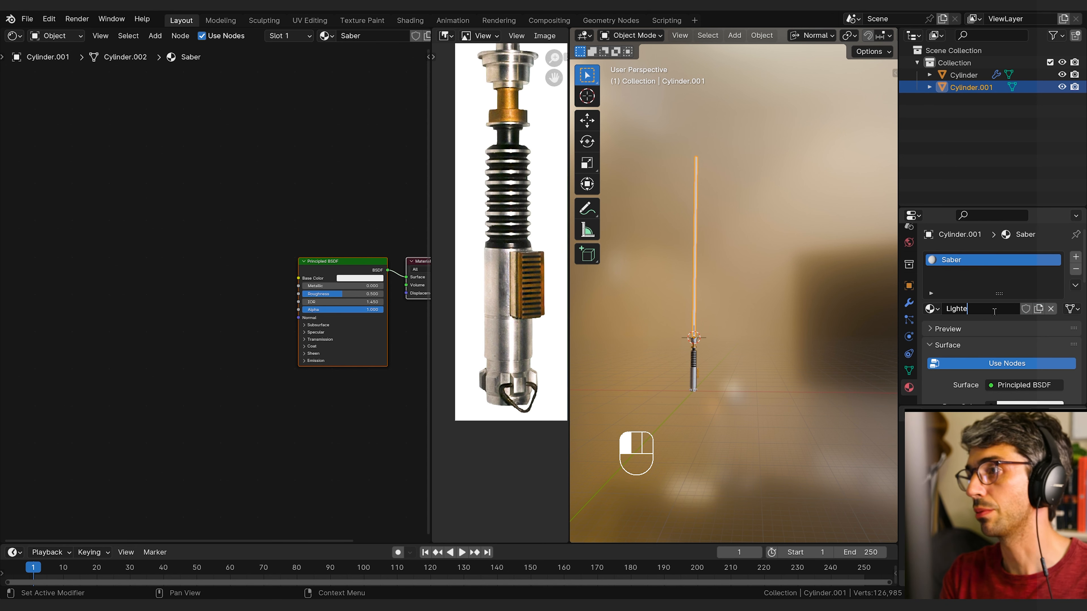
{"action": "key", "text": "BackSpace"}
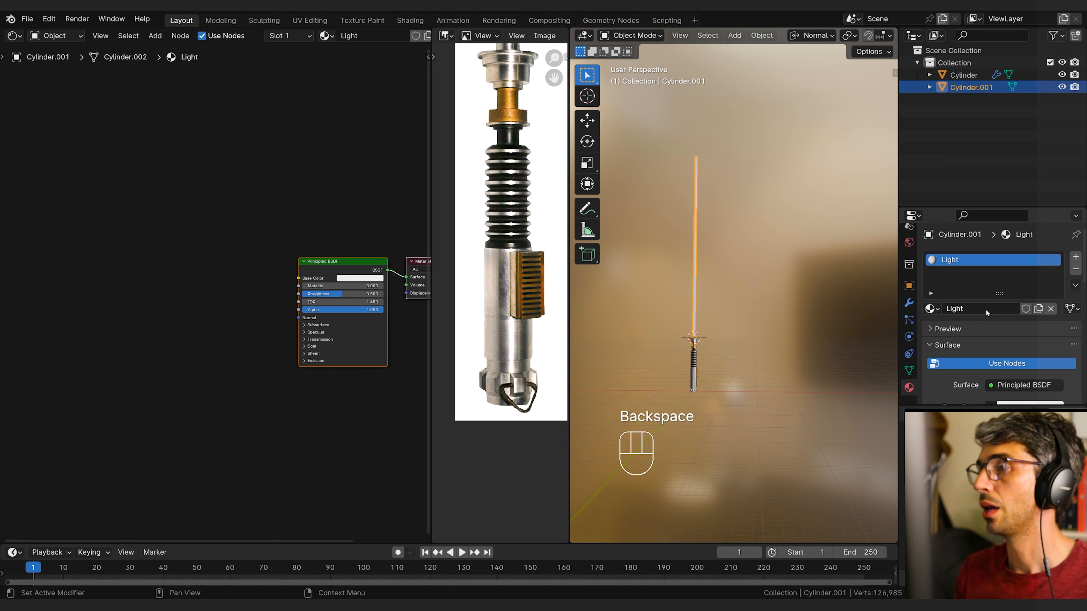
Step: Change the Light material's surface to an Emission shader with a bright green color and a strength of 100
{"action": "scroll", "coordinate": [986, 310], "scroll_direction": "down", "scroll_amount": 4}
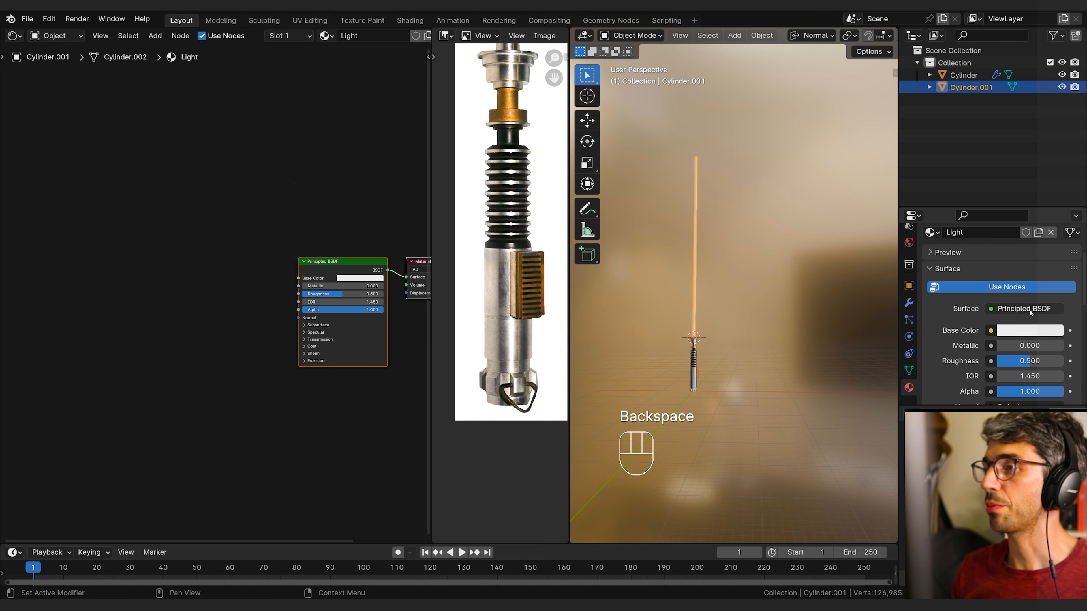
{"action": "middle_click_drag", "start_coordinate": [324, 196], "coordinate": [258, 211]}
{"action": "scroll", "coordinate": [308, 226], "scroll_direction": "up", "scroll_amount": 3}
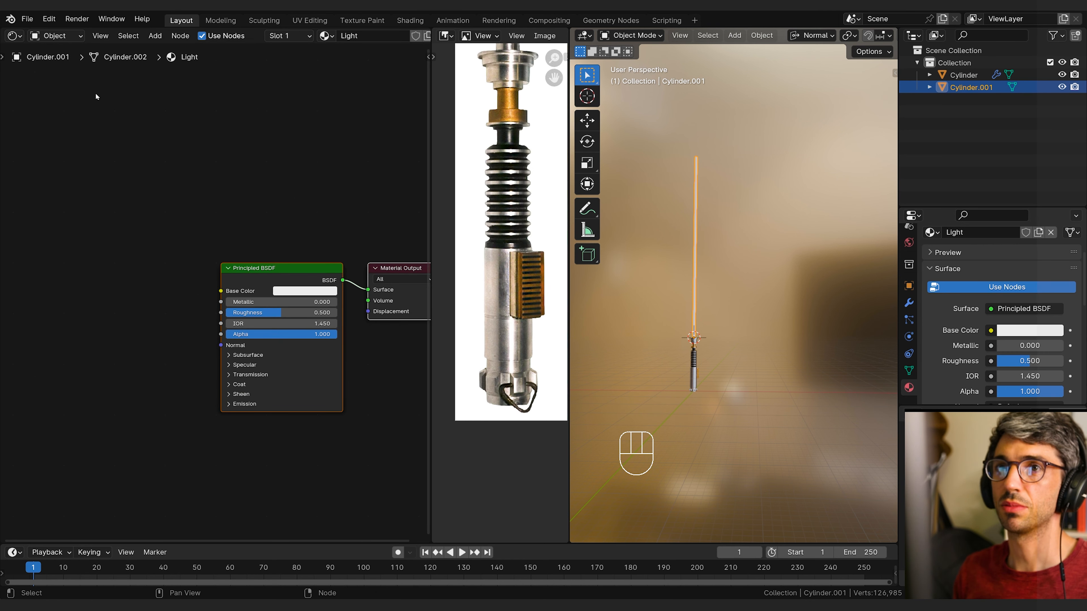
{"action": "left_click", "coordinate": [1027, 309]}
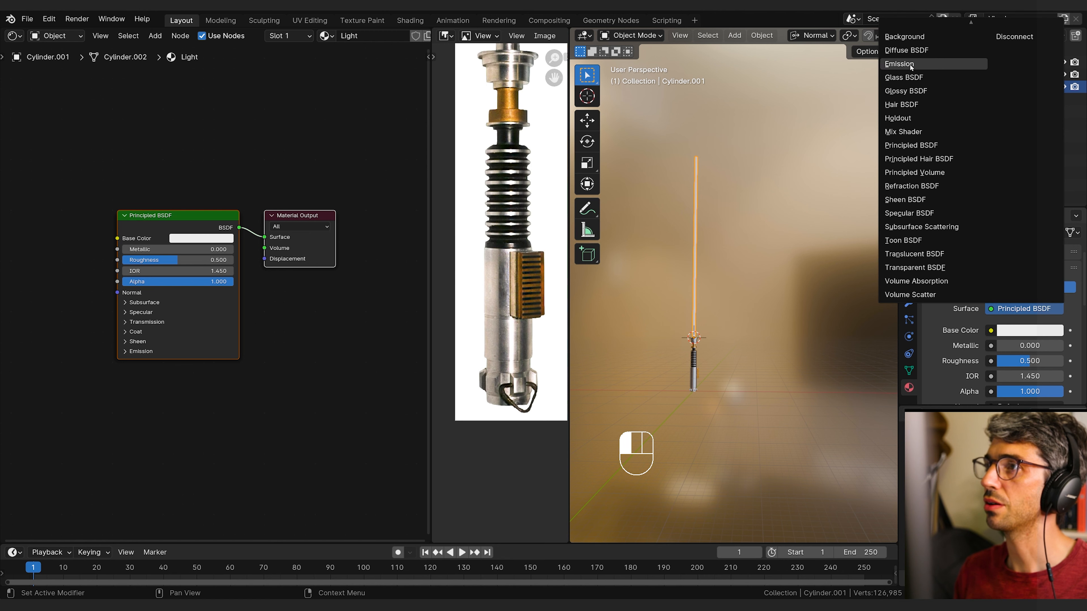
{"action": "left_click", "coordinate": [899, 64]}
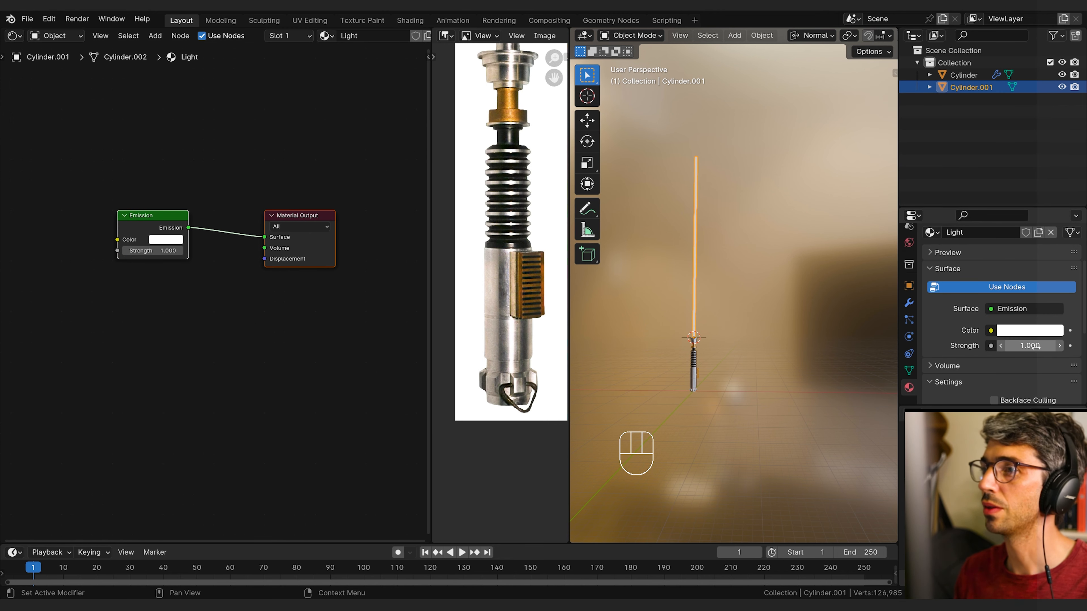
{"action": "left_click", "coordinate": [1030, 330]}
{"action": "left_click_drag", "start_coordinate": [981, 192], "coordinate": [953, 165]}
{"action": "left_click_drag", "start_coordinate": [1030, 345], "coordinate": [1074, 346]}
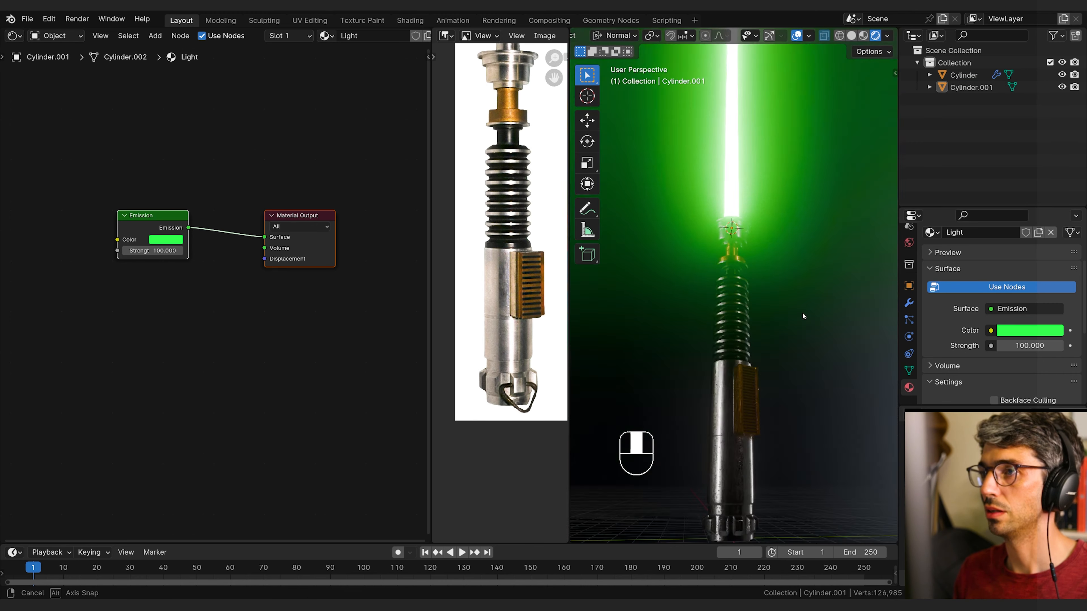
Step: Select the hilt and, in Edit Mode, pick the circular edge loop around the opening at the pommel end
{"action": "middle_click_drag", "start_coordinate": [802, 312], "coordinate": [809, 240]}
{"action": "middle_click_drag", "start_coordinate": [809, 240], "coordinate": [807, 340], "text": "shift"}
{"action": "scroll", "coordinate": [806, 340], "scroll_direction": "up", "scroll_amount": 2}
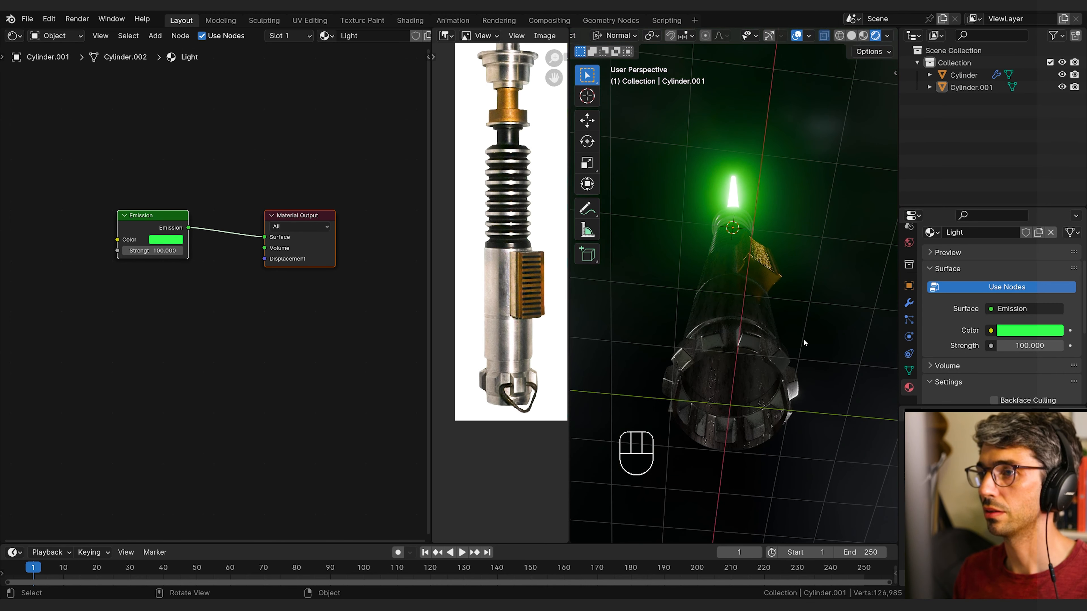
{"action": "left_click", "coordinate": [771, 347]}
{"action": "key", "text": "Tab"}
{"action": "left_click", "coordinate": [754, 356], "text": "alt"}
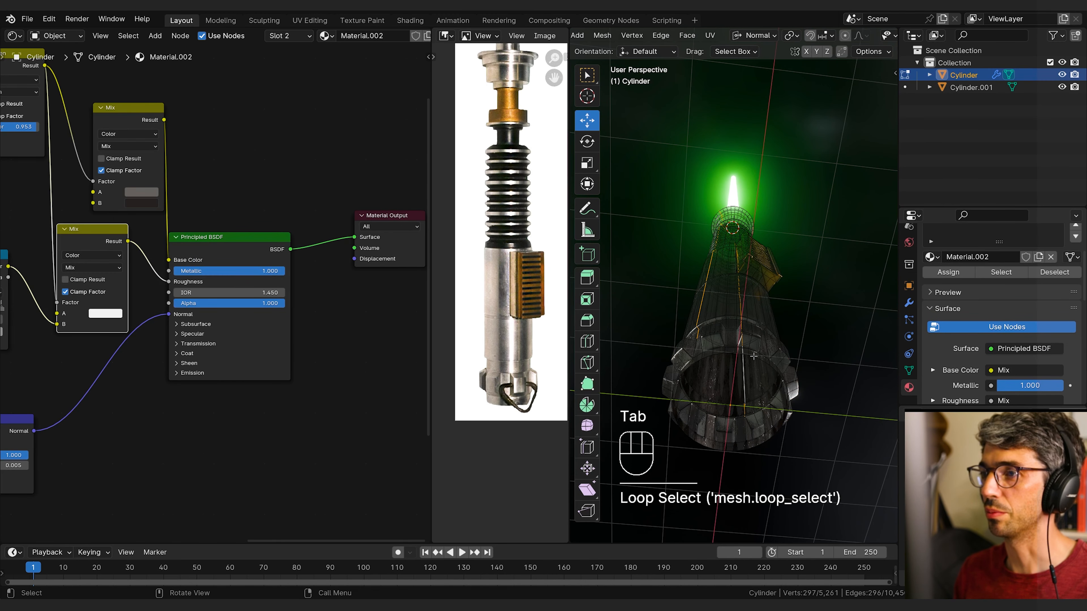
{"action": "key", "text": "2"}
{"action": "left_click", "coordinate": [754, 356], "text": "alt"}
{"action": "middle_click_drag", "start_coordinate": [754, 356], "coordinate": [836, 343]}
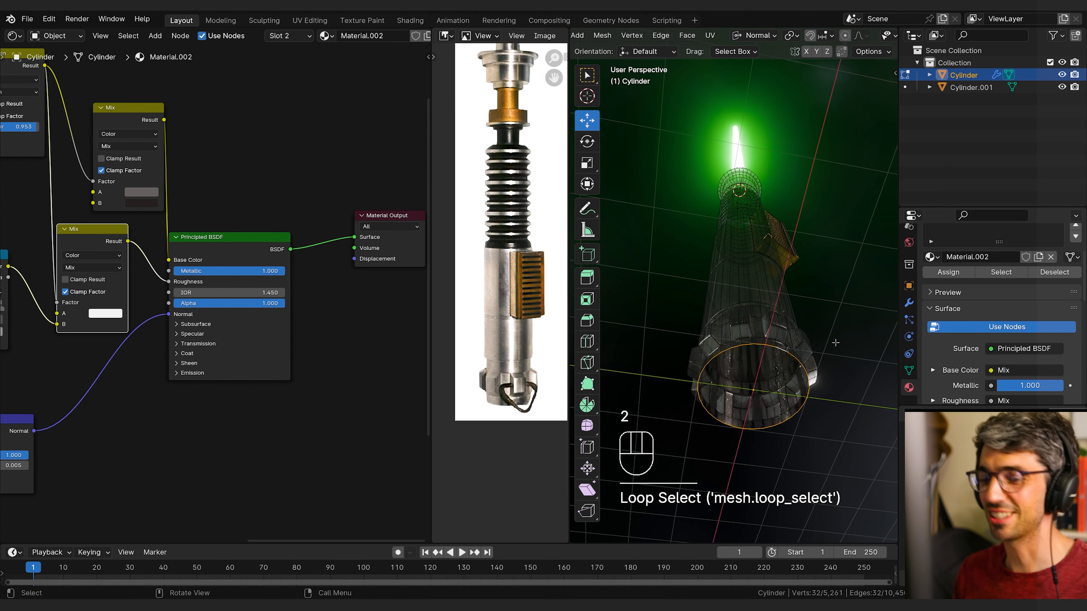
Step: Close the hilt's pommel opening with Grid Fill and return to Object Mode
{"action": "key", "text": "F3"}
{"action": "type", "text": "grid"}
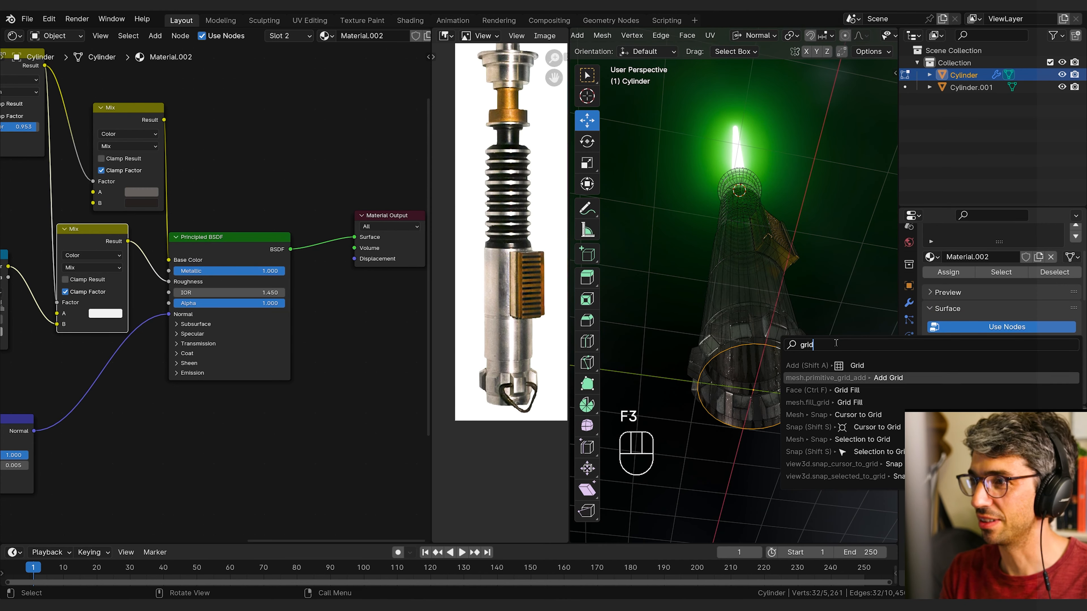
{"action": "key", "text": "Down"}
{"action": "key", "text": "Return"}
{"action": "key", "text": "Tab"}
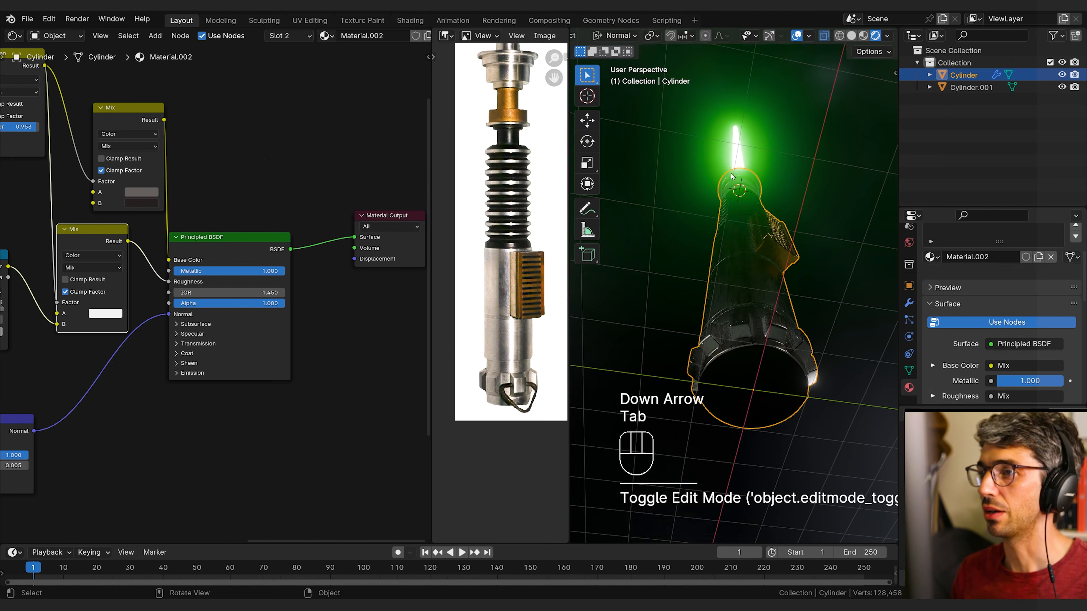
{"action": "middle_click_drag", "start_coordinate": [731, 177], "coordinate": [764, 215]}
{"action": "scroll", "coordinate": [776, 178], "scroll_direction": "down", "scroll_amount": 2}
{"action": "scroll", "coordinate": [765, 213], "scroll_direction": "down", "scroll_amount": 1}
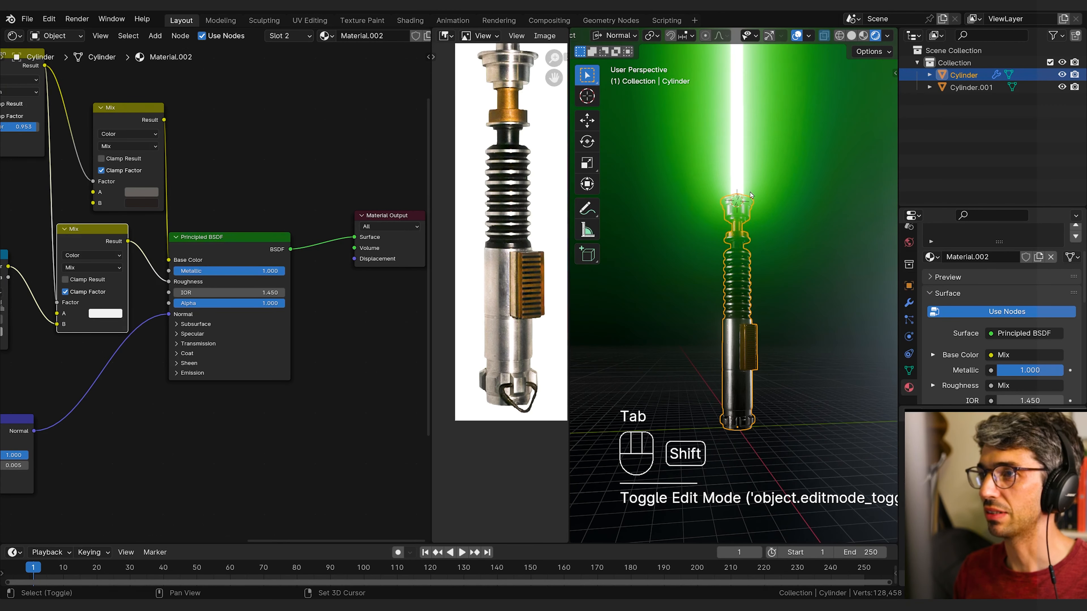